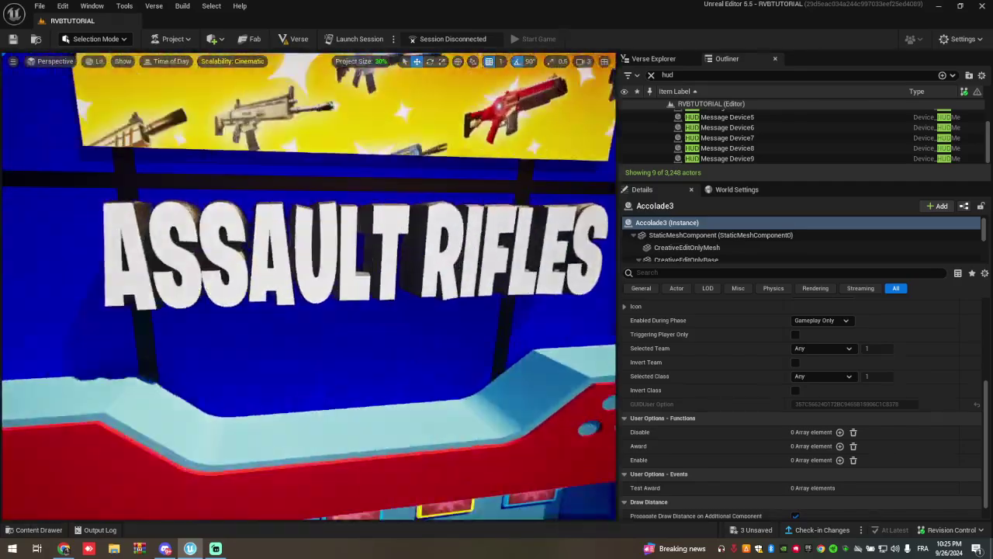
# Tour the level, examining the assault rifles wall and the power wheel area.
pyautogui.press('s')
pyautogui.moveTo(240, 303)
pyautogui.mouseDown(button='right')
pyautogui.moveTo(318, 304)
pyautogui.moveTo(287, 303)
pyautogui.moveTo(423, 283)
pyautogui.moveTo(287, 283)
pyautogui.moveTo(334, 271)
pyautogui.moveTo(403, 287)
pyautogui.moveTo(171, 295)
pyautogui.moveTo(225, 287)
pyautogui.mouseUp(button='right')
pyautogui.press('w')
pyautogui.press('d')
pyautogui.press('w')
pyautogui.press('s')
pyautogui.press('s')
pyautogui.press('w')
pyautogui.moveTo(309, 287); pyautogui.dragTo(474, 287, button='right')
pyautogui.moveTo(308, 287)
pyautogui.mouseDown(button='right')
pyautogui.moveTo(247, 287)
pyautogui.moveTo(411, 289)
pyautogui.moveTo(321, 294)
pyautogui.mouseUp(button='right')
pyautogui.press('w')
pyautogui.press('w')
pyautogui.click(416, 291)
# Switch to Chrome and browse the asset packs in the Minerva Uefn Patreon shop, returning to Unreal Editor.
pyautogui.click(65, 548)
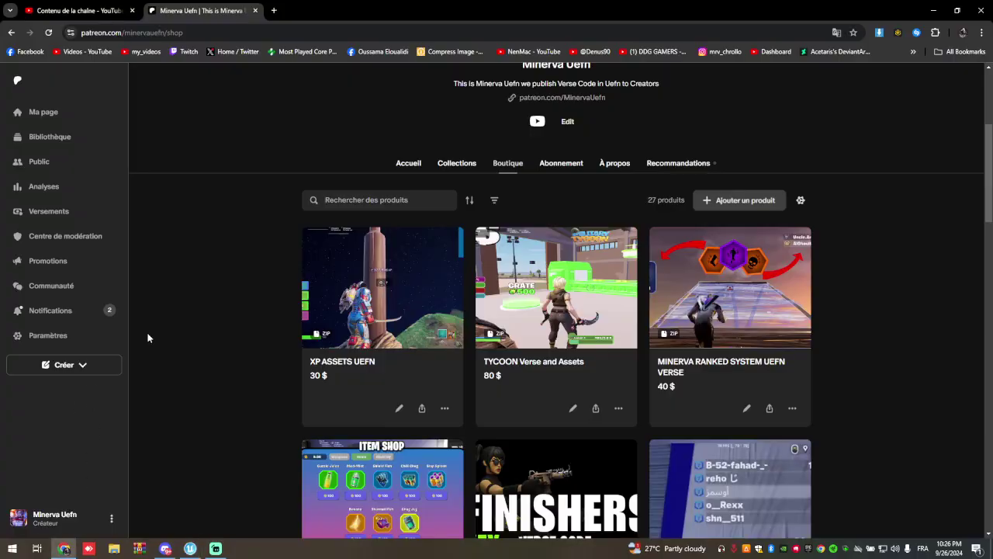
pyautogui.scroll(-10, 333, 397)
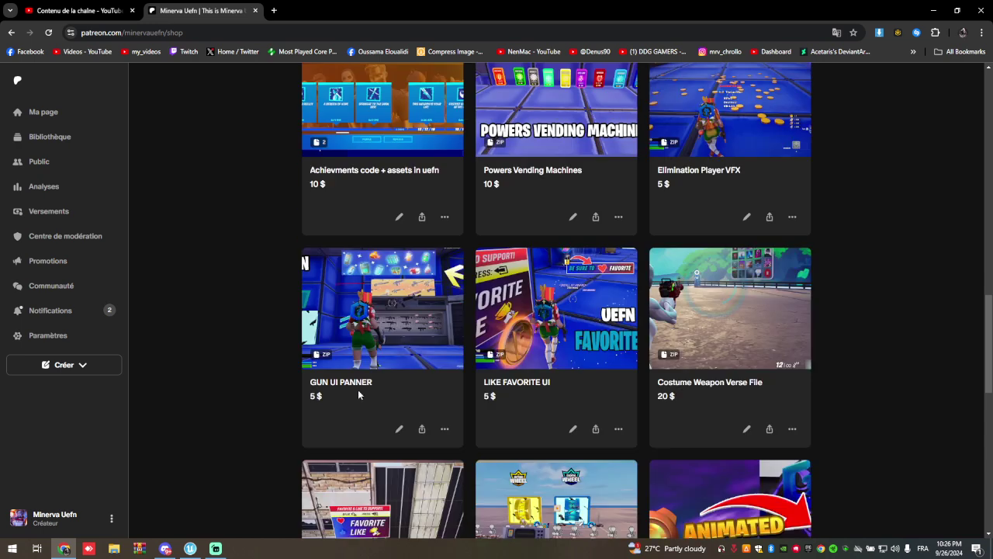
pyautogui.scroll(-1, 359, 395)
pyautogui.scroll(4, 294, 342)
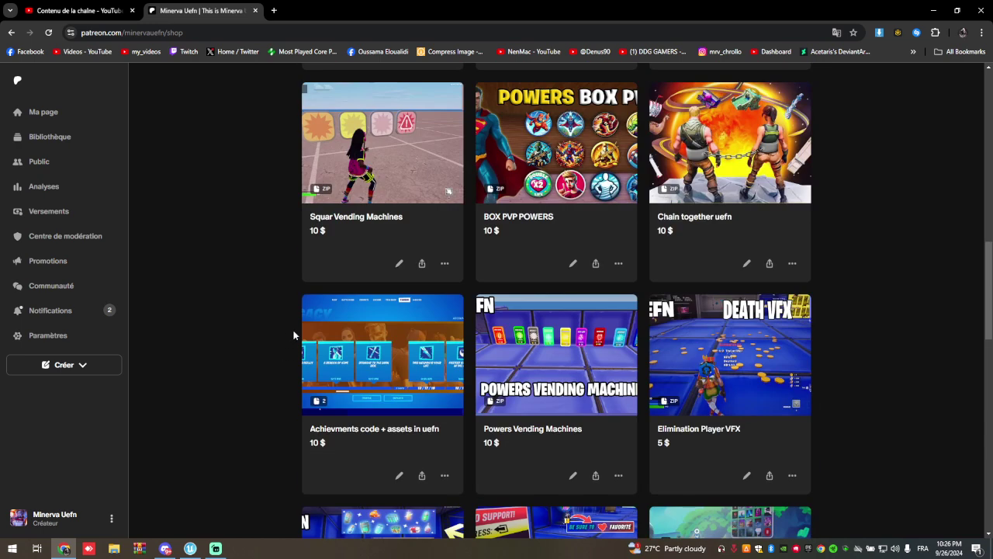
pyautogui.click(191, 548)
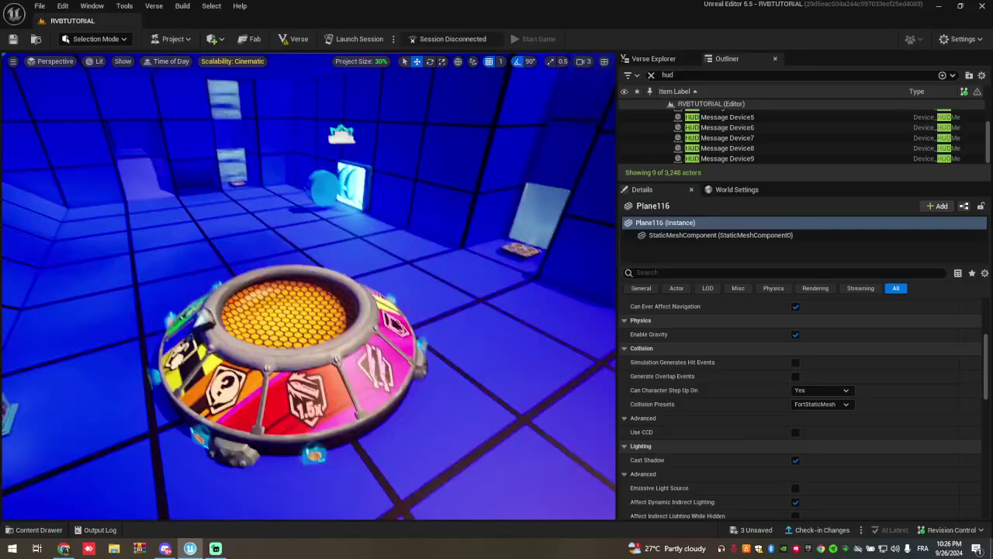
# Open the ClassSelectors text file from the PowersClassSelectors folder inside Downloads\MechanicsRedVsBlue.
pyautogui.moveTo(309, 287); pyautogui.dragTo(187, 283, button='right')
pyautogui.moveTo(368, 363); pyautogui.dragTo(167, 314, button='right')
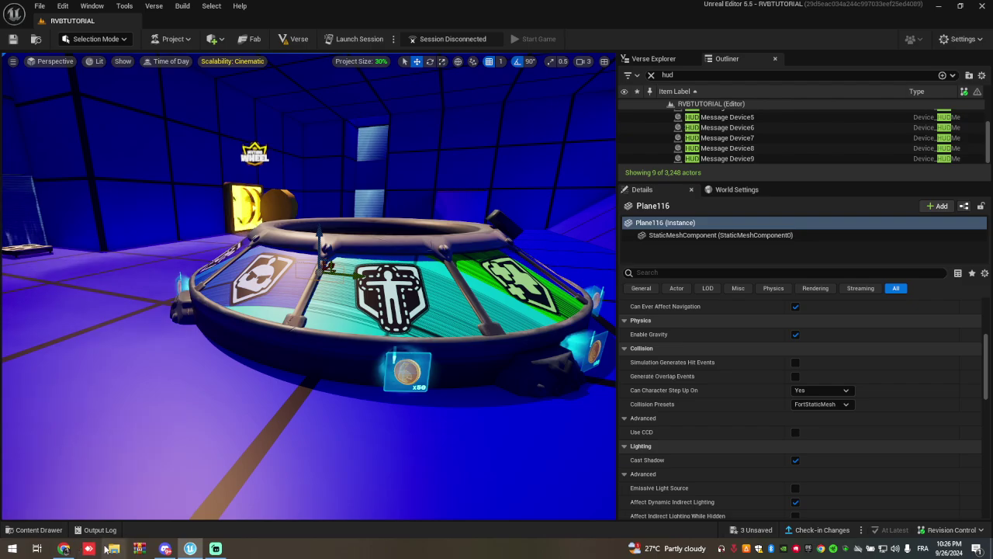
pyautogui.press('super+e')
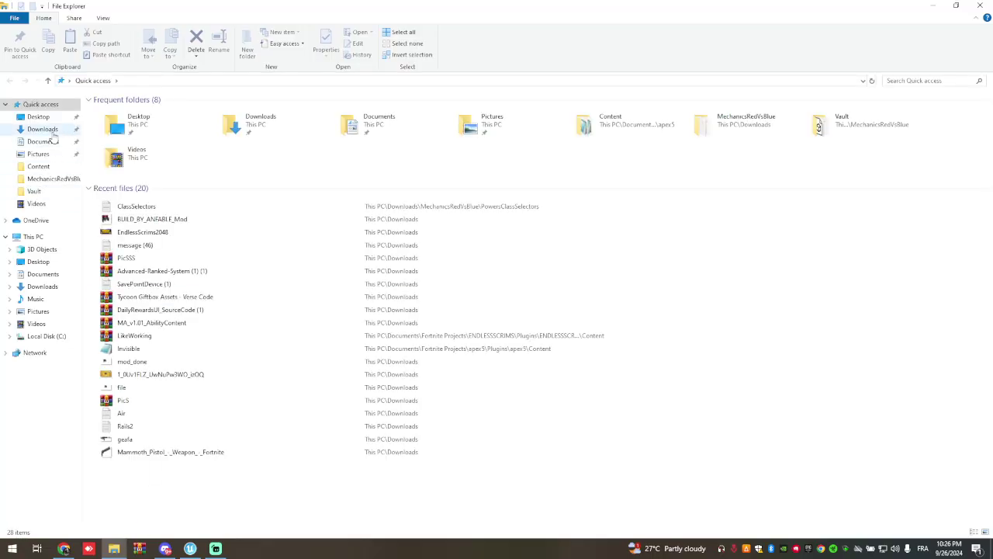
pyautogui.click(53, 132)
pyautogui.doubleClick(397, 216)
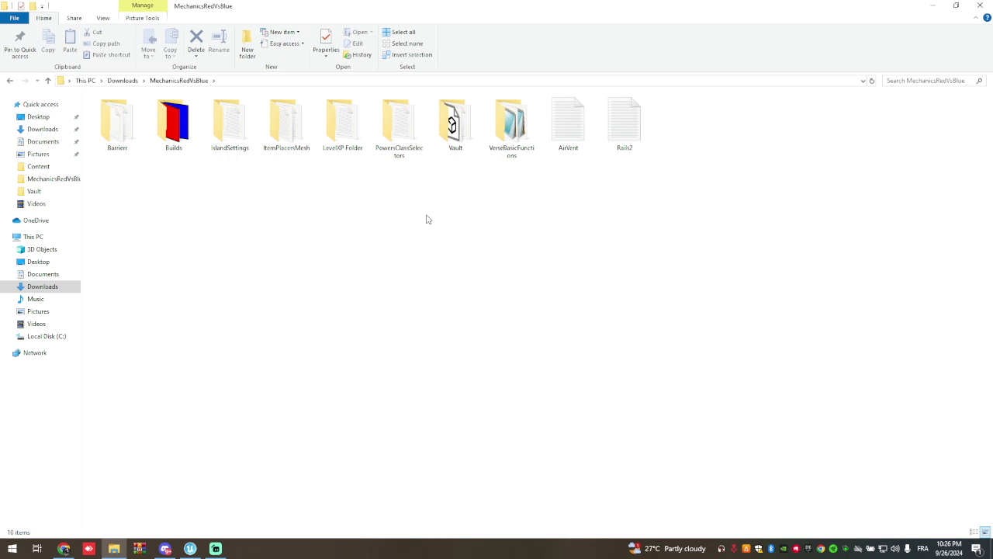
pyautogui.doubleClick(398, 124)
pyautogui.doubleClick(121, 112)
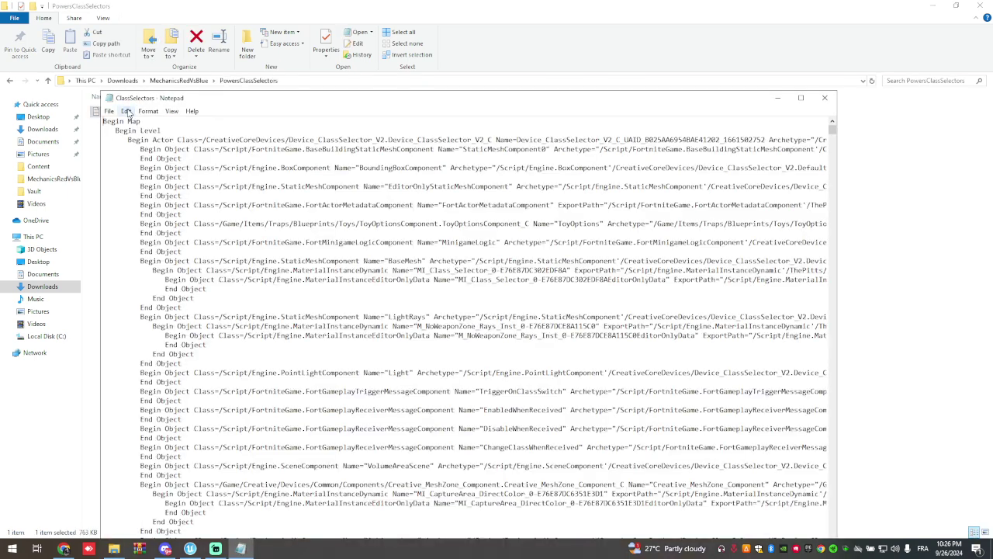
# Return to Unreal Editor, filter the Outliner by "class" and examine the power vending machines in the level.
pyautogui.click(190, 549)
pyautogui.moveTo(497, 116); pyautogui.dragTo(600, 105, button='right')
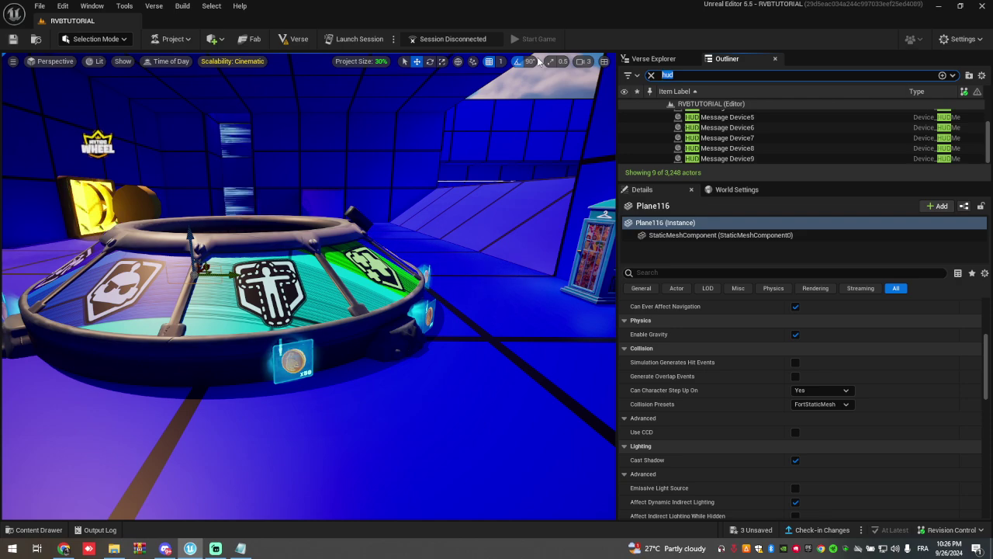
pyautogui.scroll(-3, 742, 115)
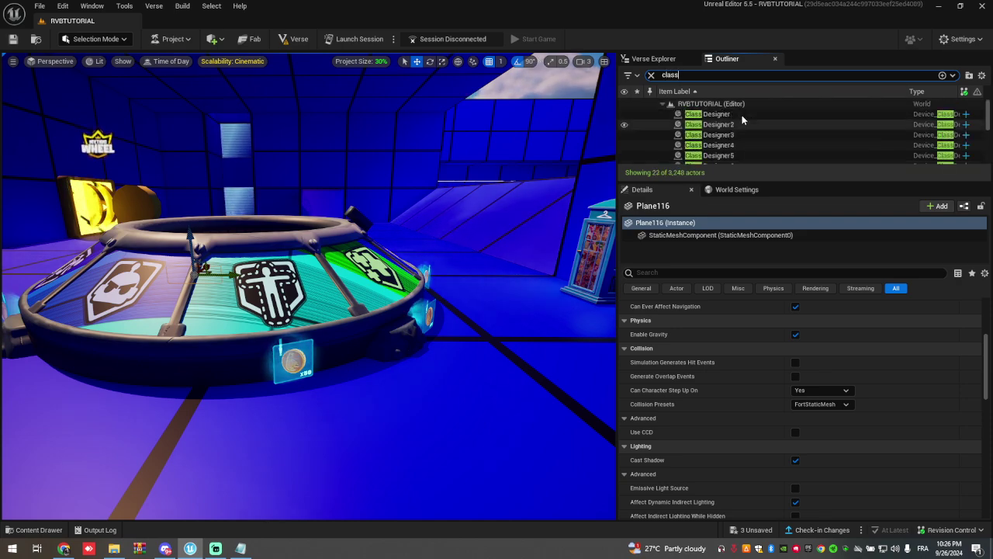
pyautogui.moveTo(466, 225); pyautogui.dragTo(698, 229, button='right')
pyautogui.moveTo(311, 287); pyautogui.dragTo(574, 287, button='right')
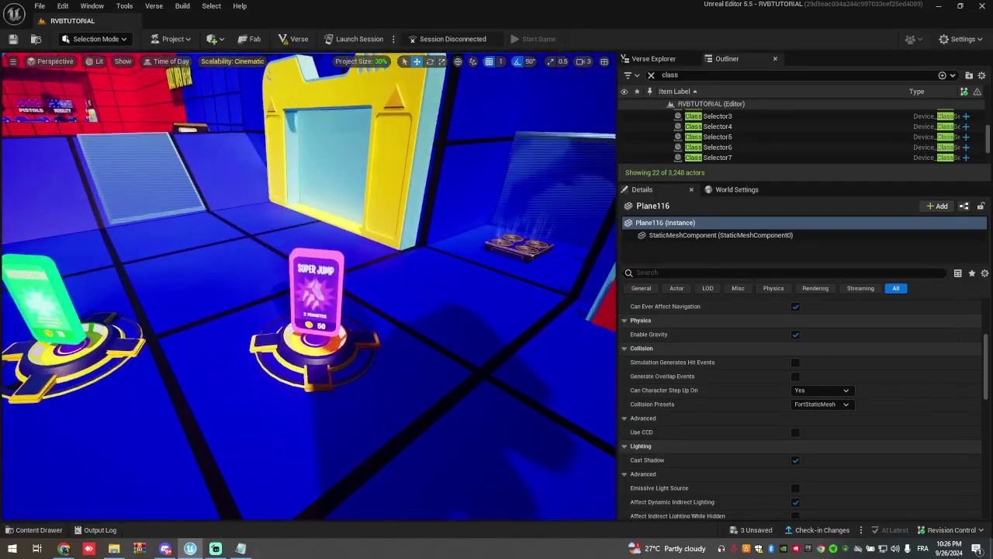
pyautogui.moveTo(369, 239); pyautogui.dragTo(216, 225, button='right')
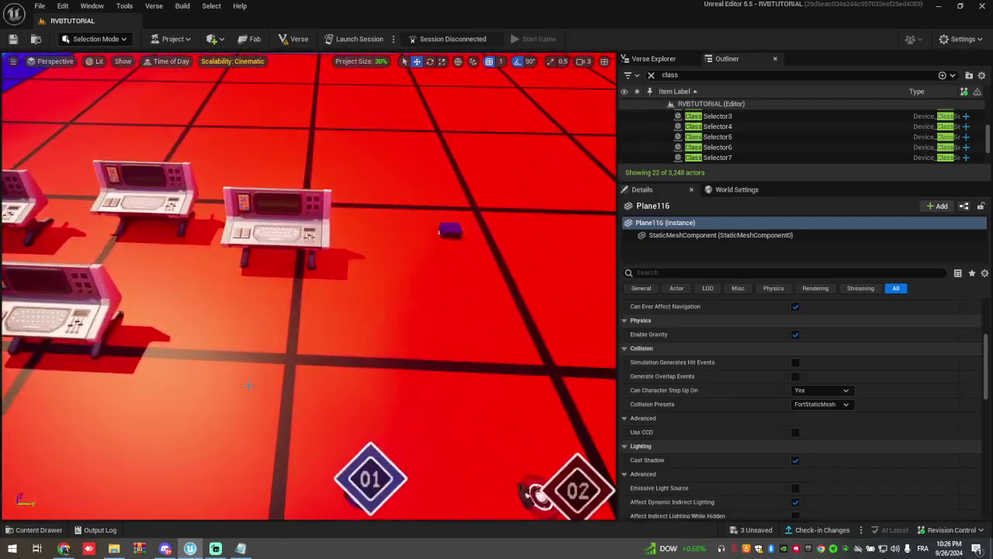
# Browse the project content to the Migrating_Vending_Assets folder and examine its power textures.
pyautogui.click(34, 531)
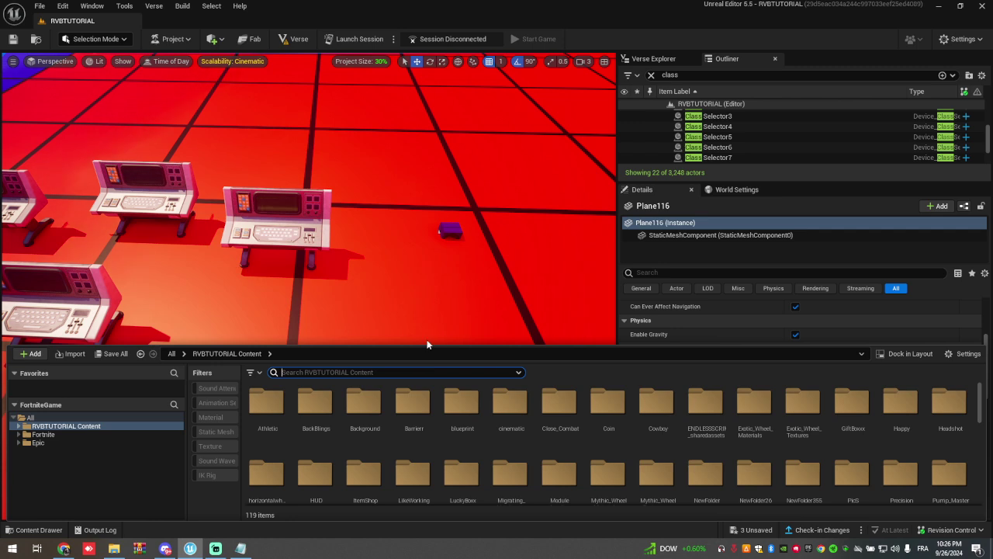
pyautogui.moveTo(426, 342); pyautogui.dragTo(426, 231)
pyautogui.doubleClick(511, 364)
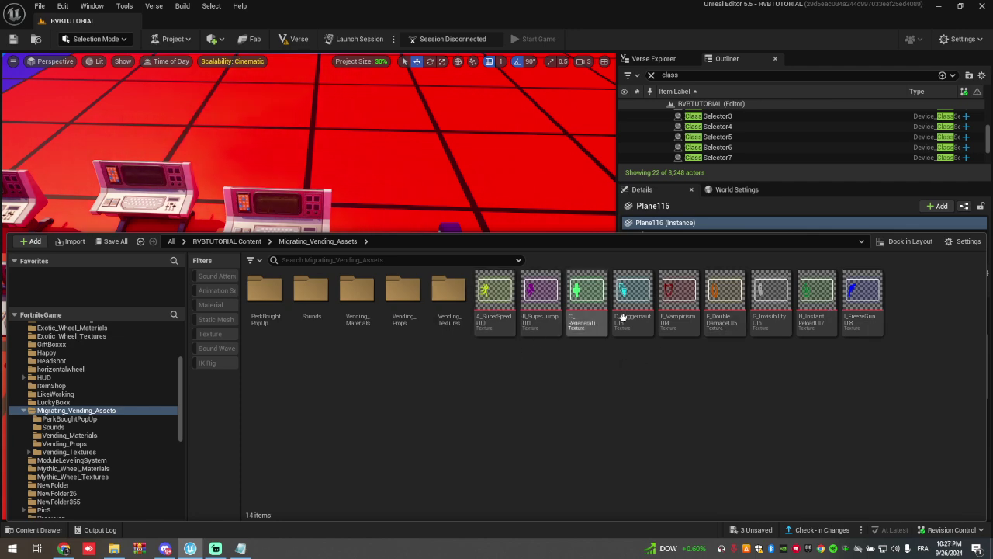
pyautogui.moveTo(482, 183); pyautogui.dragTo(464, 197, button='right')
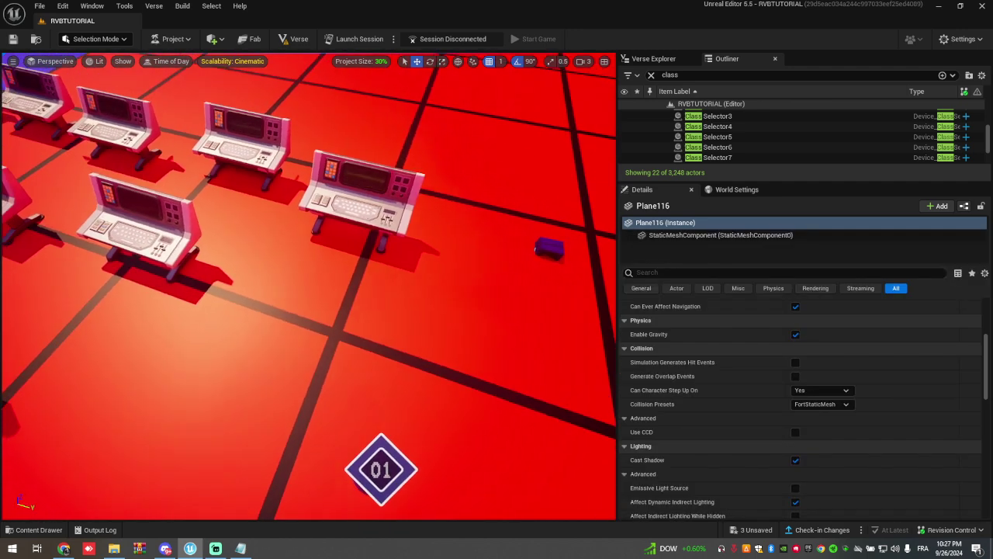
# Select the sss Verse device to examine its General_Devices settings and clear the Outliner search filter.
pyautogui.click(354, 208)
pyautogui.moveTo(354, 208); pyautogui.dragTo(402, 179, button='right')
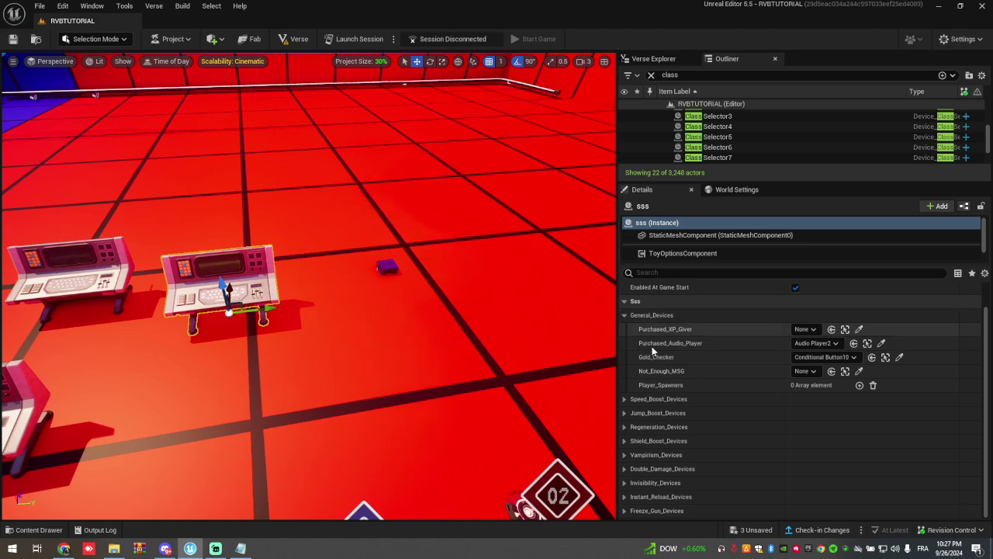
pyautogui.moveTo(535, 310); pyautogui.dragTo(364, 268, button='right')
pyautogui.click(651, 76)
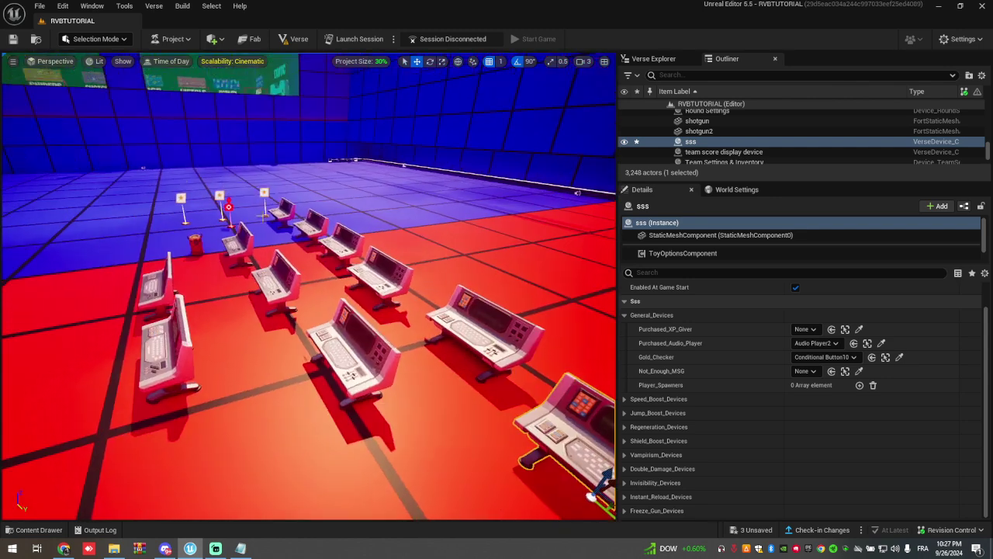
# Enable Triggering Player Only on the Power Unlocked accolade and the Kill Xp accolade, checking the third accolade device too.
pyautogui.click(181, 199)
pyautogui.scroll(-5, 816, 356)
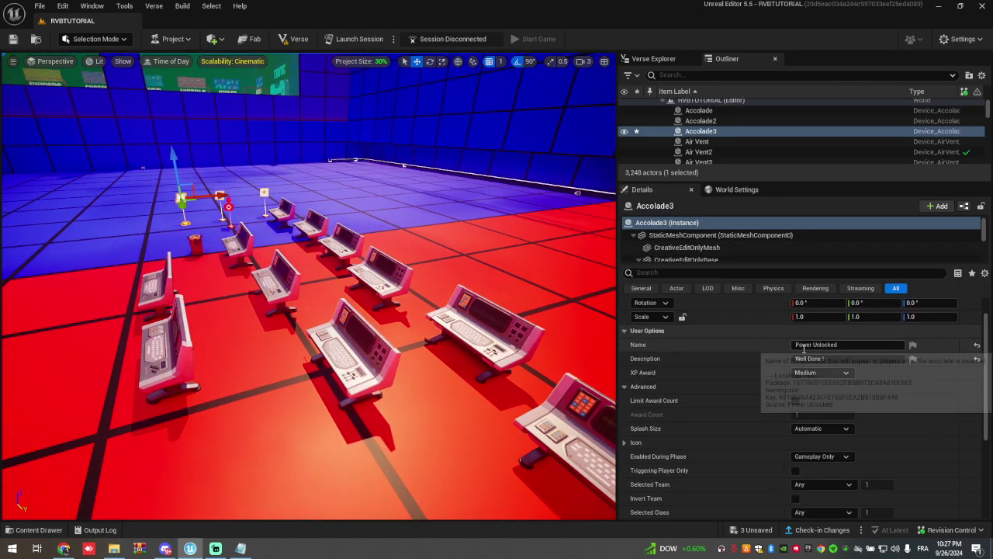
pyautogui.scroll(-3, 849, 398)
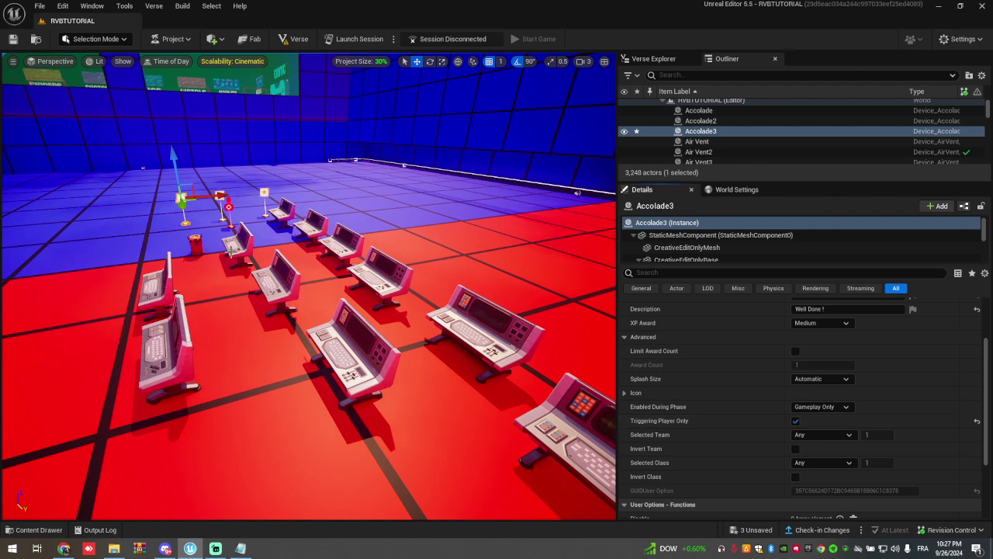
pyautogui.click(220, 196)
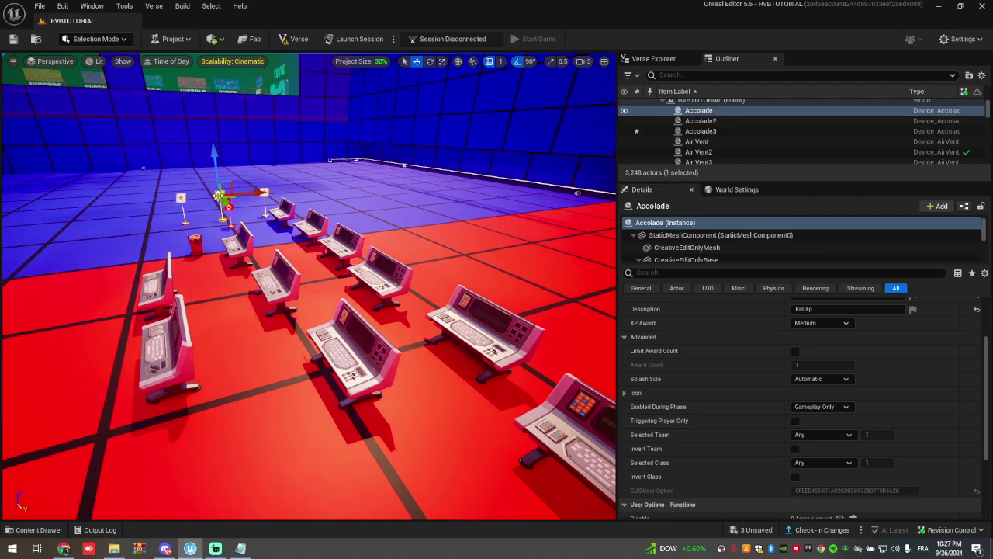
pyautogui.click(796, 421)
pyautogui.click(267, 192)
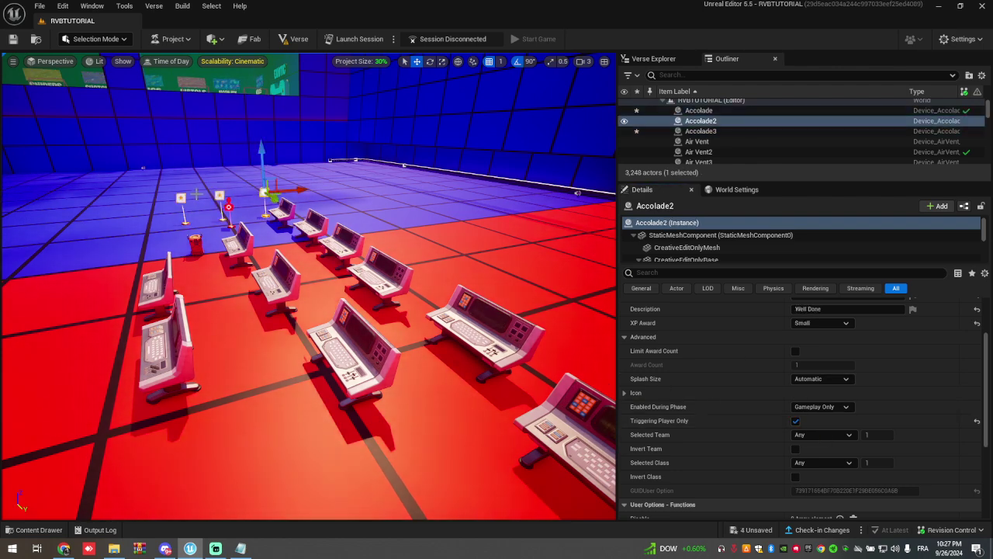
pyautogui.click(180, 199)
pyautogui.scroll(-4, 838, 406)
# Set Purchased_XP_Giver on the sss Verse device to Accolade3.
pyautogui.moveTo(274, 321); pyautogui.dragTo(466, 294, button='right')
pyautogui.click(372, 309)
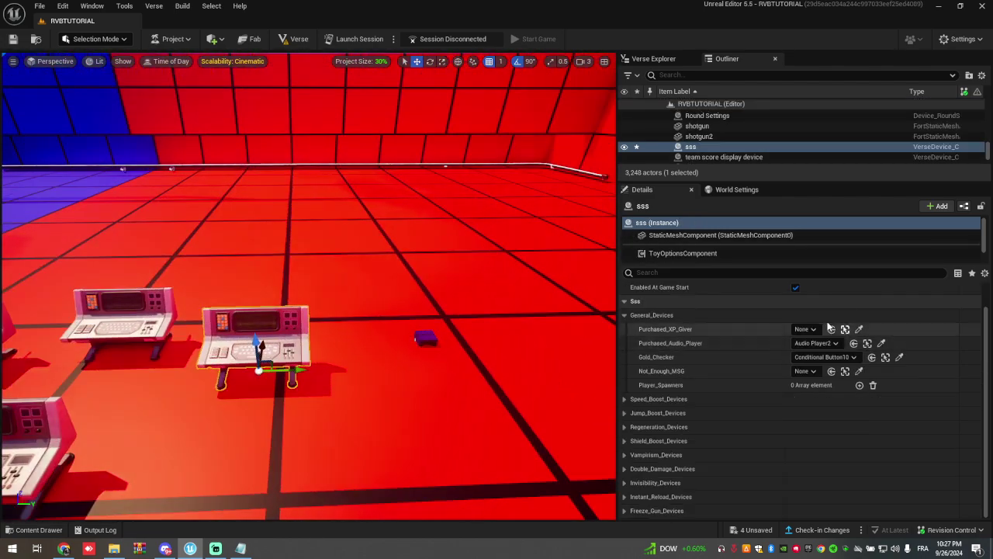
pyautogui.click(805, 329)
pyautogui.click(834, 234)
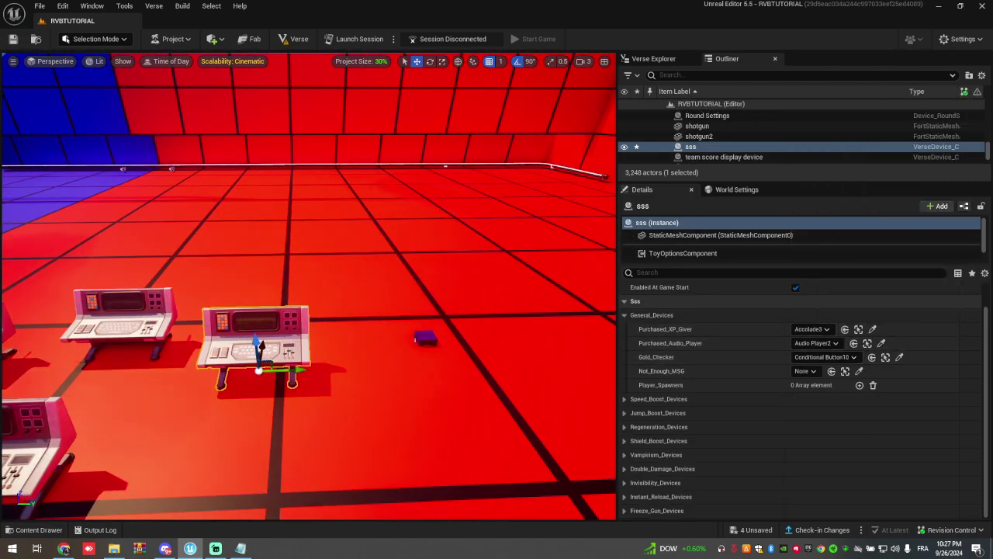
# Examine the Audio Player2 settings and the sound wave in the Migrating_Vending_Assets Sounds folder.
pyautogui.moveTo(437, 336); pyautogui.dragTo(475, 347, button='right')
pyautogui.click(436, 339)
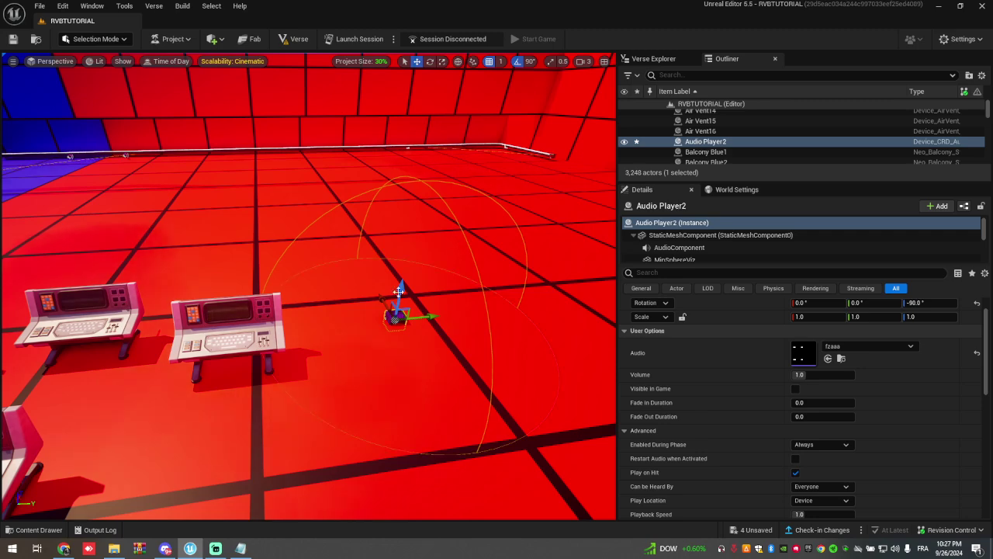
pyautogui.hotkey('ctrl', 'space')
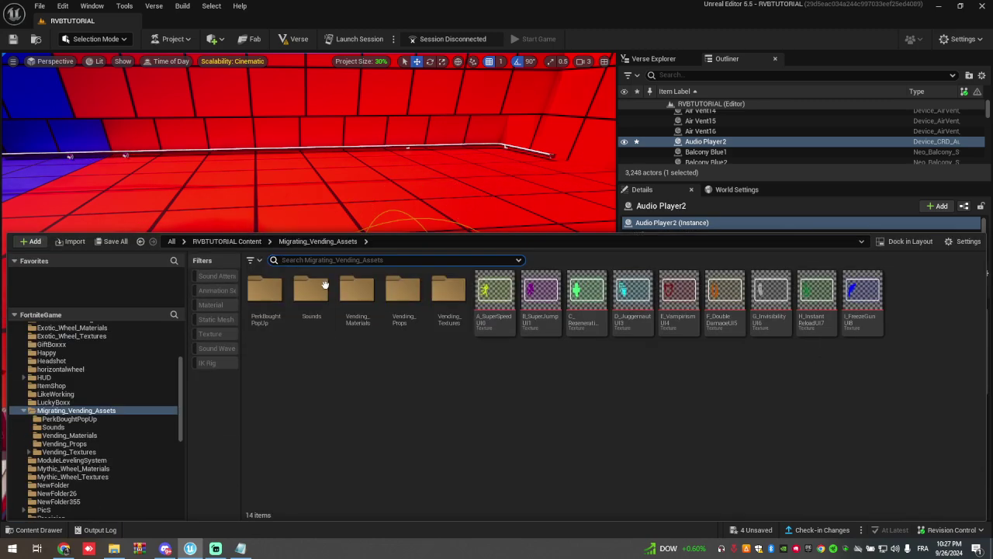
pyautogui.doubleClick(311, 299)
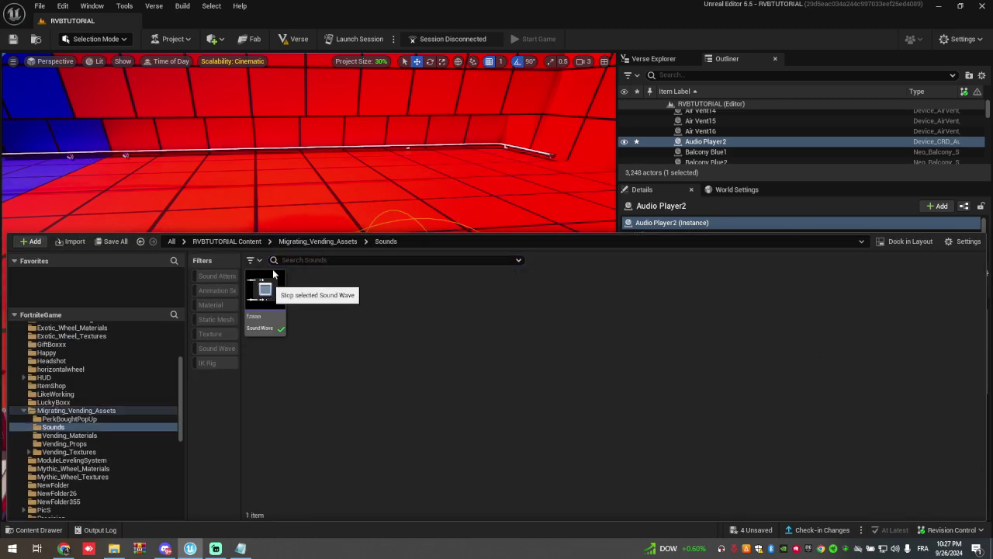
pyautogui.click(40, 530)
pyautogui.moveTo(302, 247); pyautogui.dragTo(279, 244, button='right')
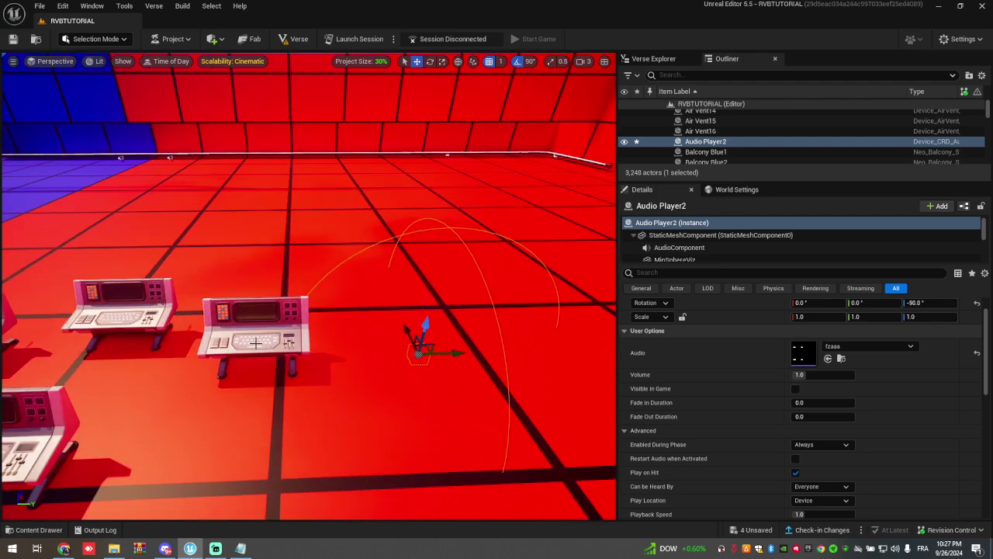
# Locate the sss device's Gold_Checker, Conditional Button10, in the level and examine its key item settings.
pyautogui.click(258, 319)
pyautogui.click(885, 357)
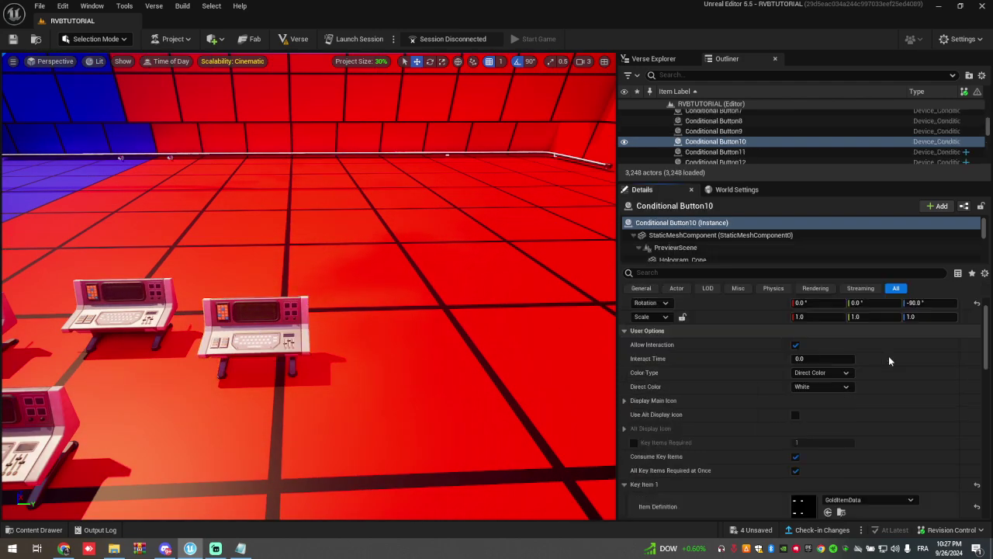
pyautogui.scroll(-2, 800, 414)
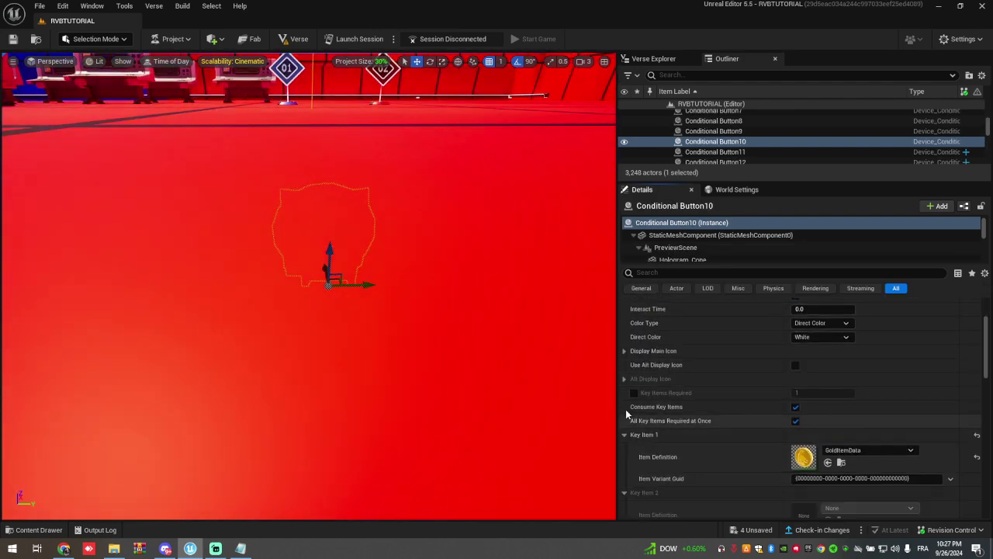
pyautogui.moveTo(438, 316); pyautogui.dragTo(428, 295, button='right')
# Place a HUD Message Device from the Fortnite devices beside the sss device and set its Message Recipient to Triggering Player.
pyautogui.click(314, 304)
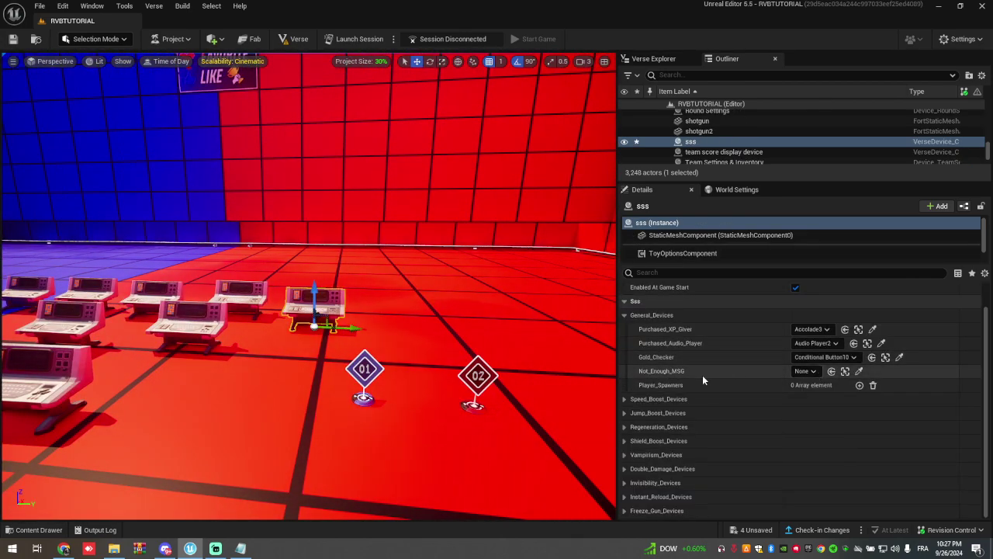
pyautogui.moveTo(369, 380); pyautogui.dragTo(391, 481, button='right')
pyautogui.hotkey('ctrl', 'space')
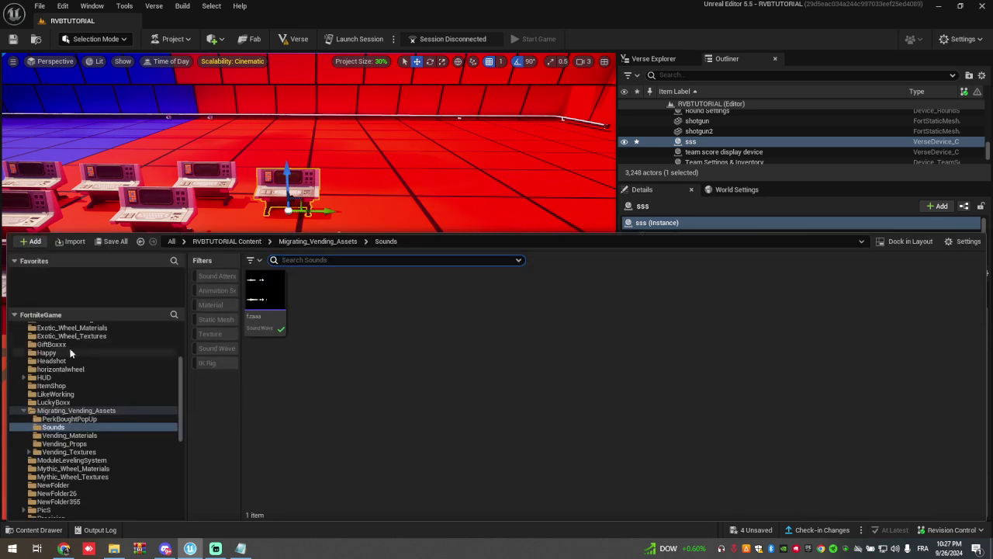
pyautogui.scroll(4, 31, 343)
pyautogui.doubleClick(28, 336)
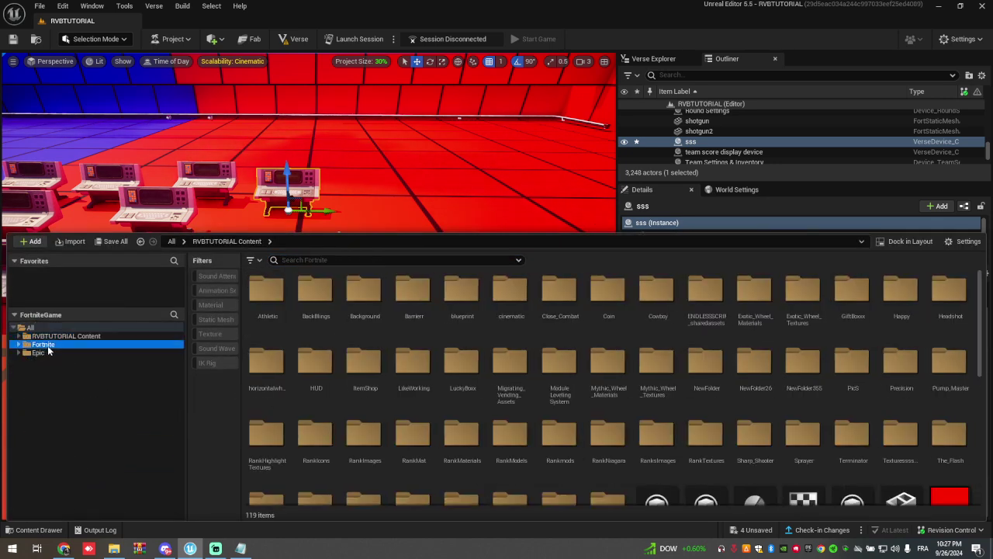
pyautogui.doubleClick(365, 291)
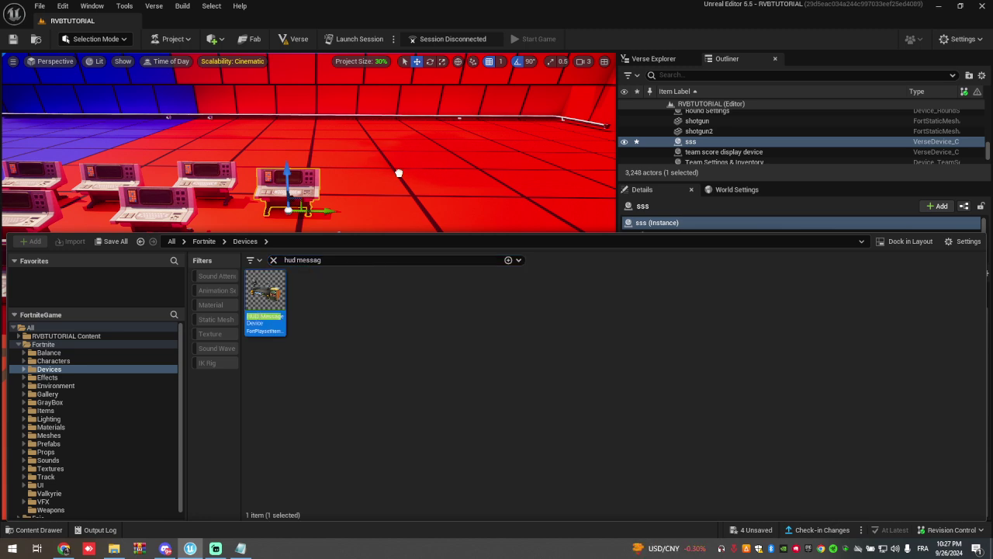
pyautogui.moveTo(398, 173); pyautogui.dragTo(398, 204)
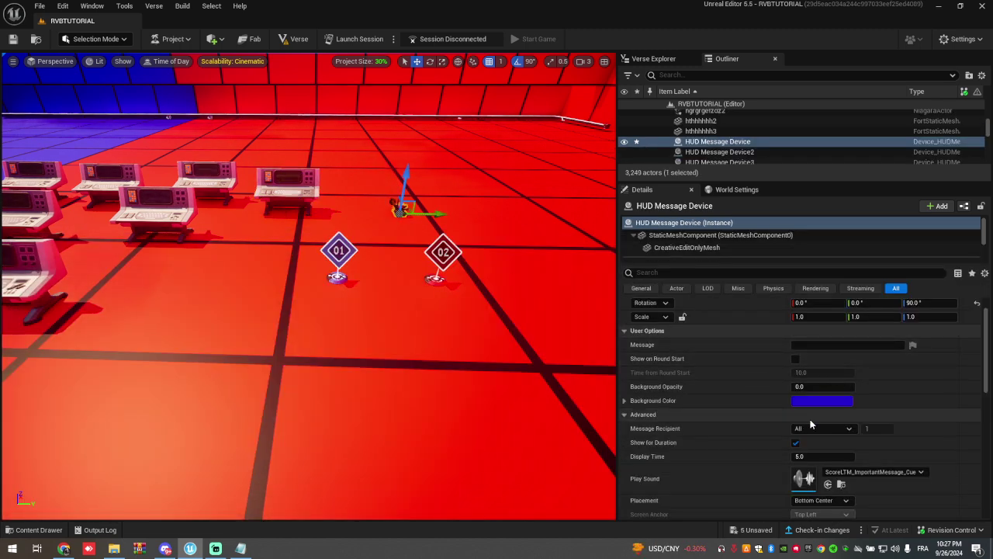
pyautogui.click(818, 477)
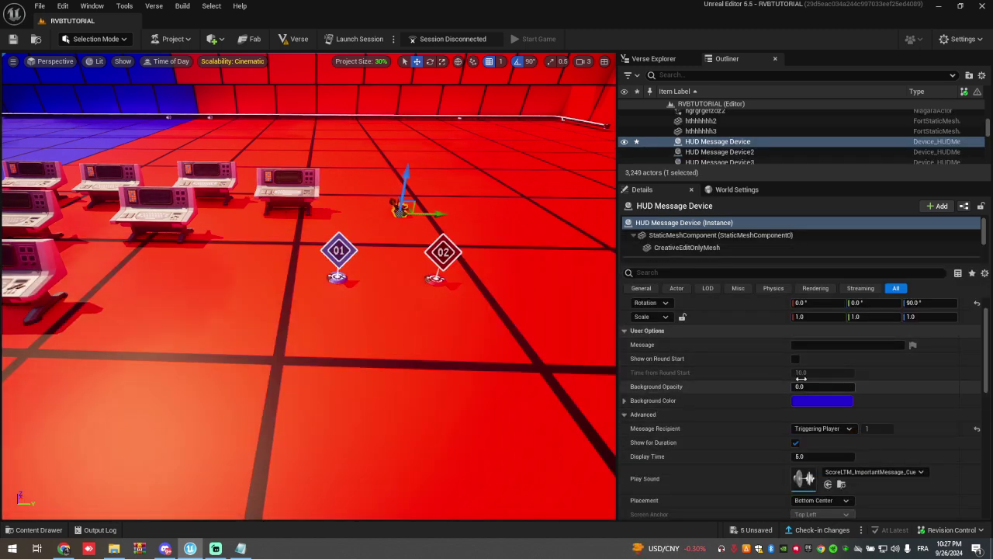
# Set the HUD Message Device's Message to "Not Enough Gold" and its Placement to Center Right.
pyautogui.write('Not E')
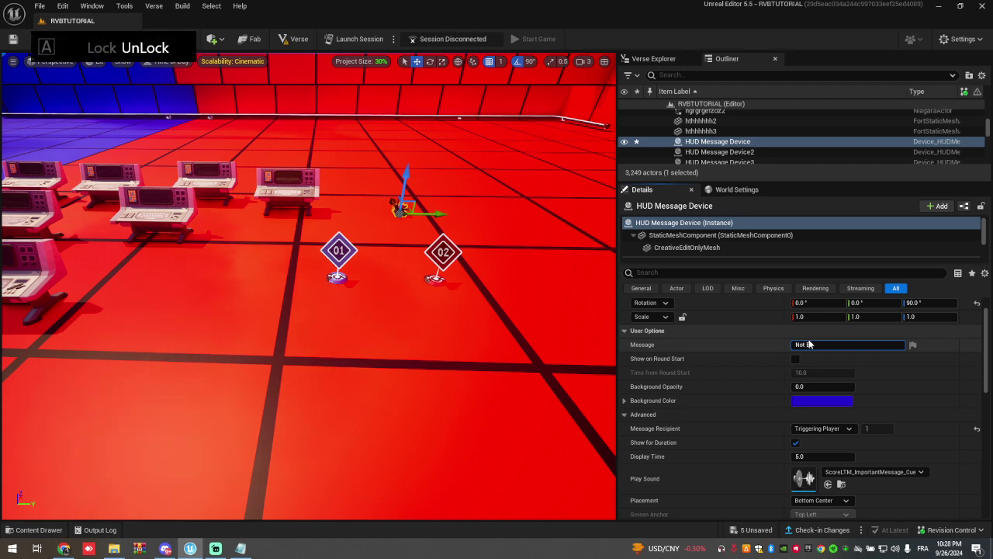
pyautogui.write('nough Gold')
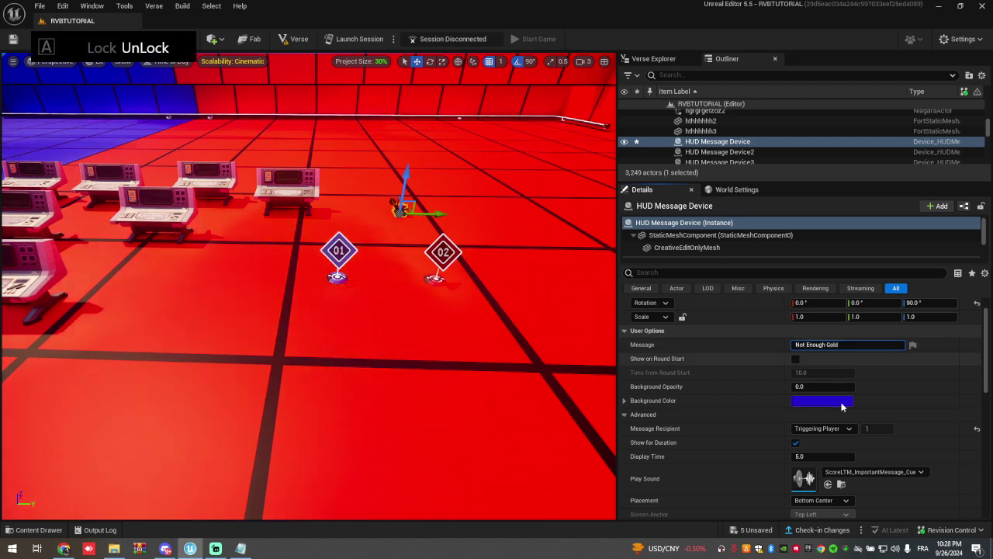
pyautogui.scroll(-5, 844, 431)
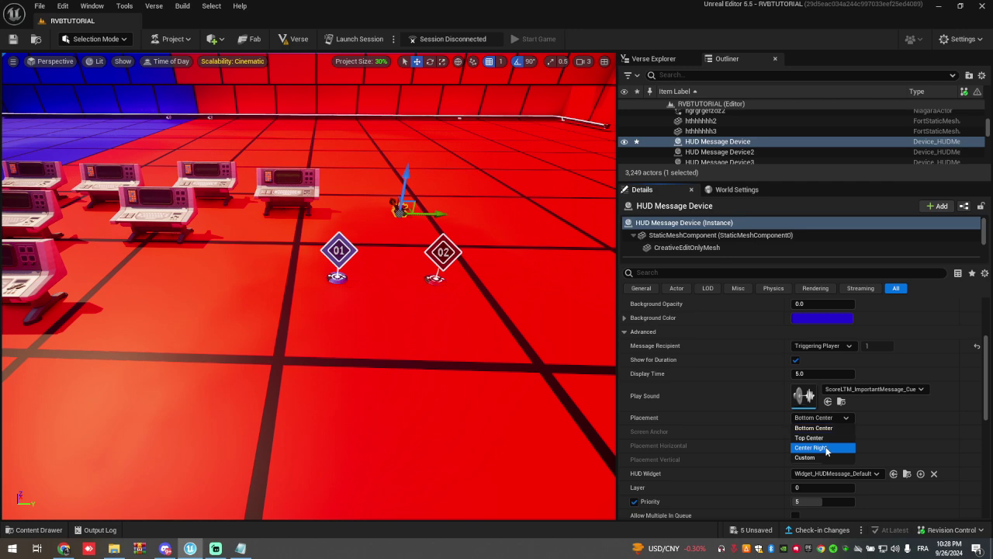
pyautogui.click(811, 448)
# Change the HUD Message Device's Text Color from the colour wheel to a pinkish red.
pyautogui.scroll(-5, 807, 464)
pyautogui.click(823, 458)
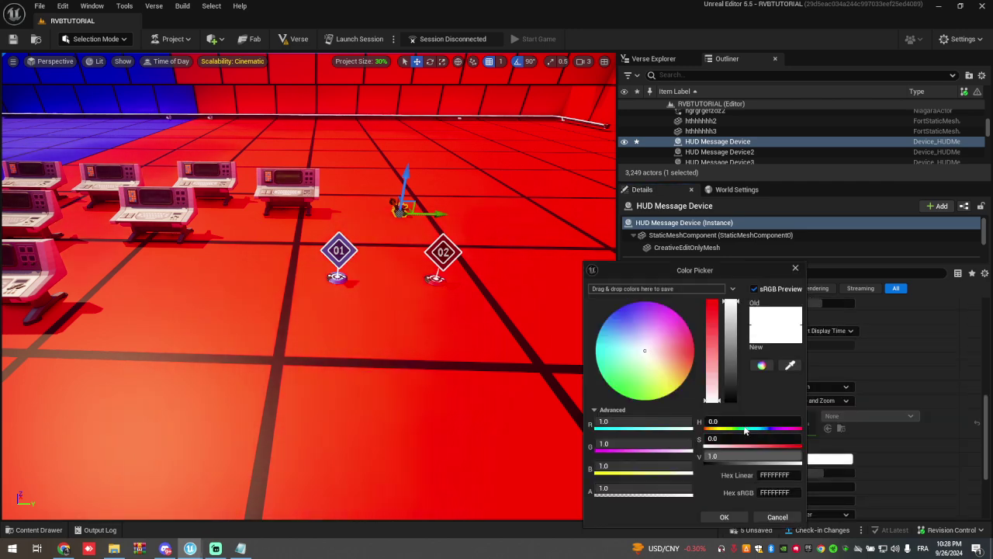
pyautogui.click(693, 345)
pyautogui.click(734, 518)
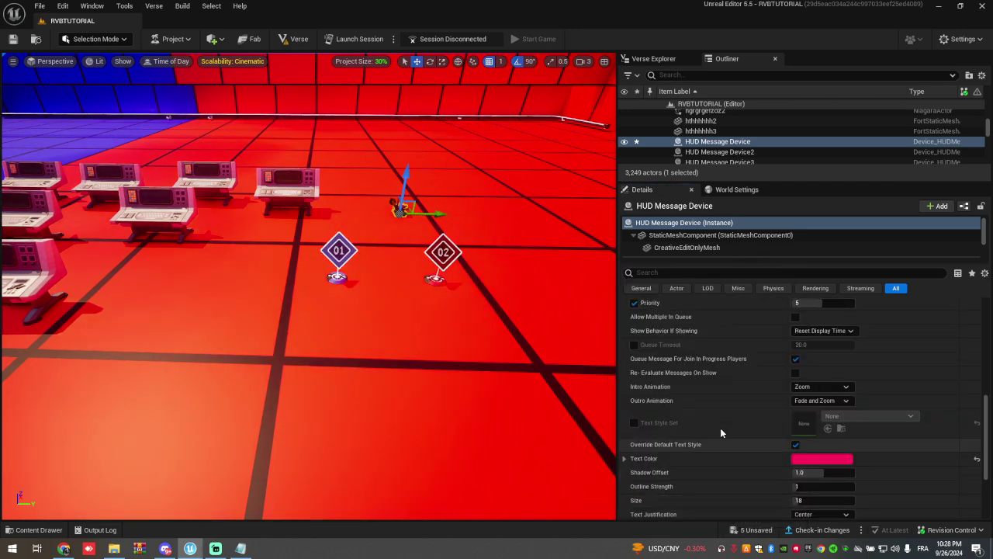
# Assign the new HUD Message Device in the level to Not_Enough_MSG on the sss Verse device.
pyautogui.moveTo(339, 191); pyautogui.dragTo(330, 185, button='right')
pyautogui.click(336, 192)
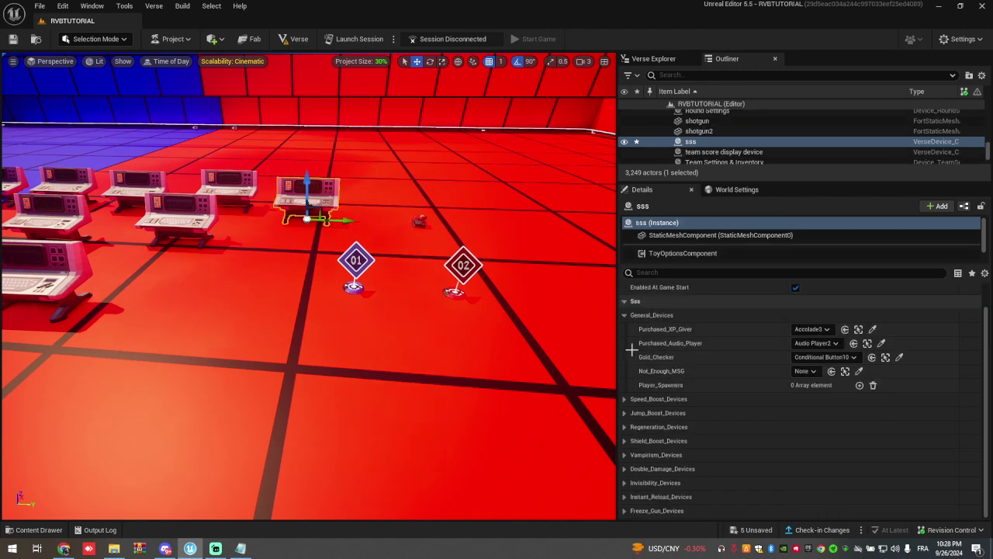
pyautogui.click(859, 371)
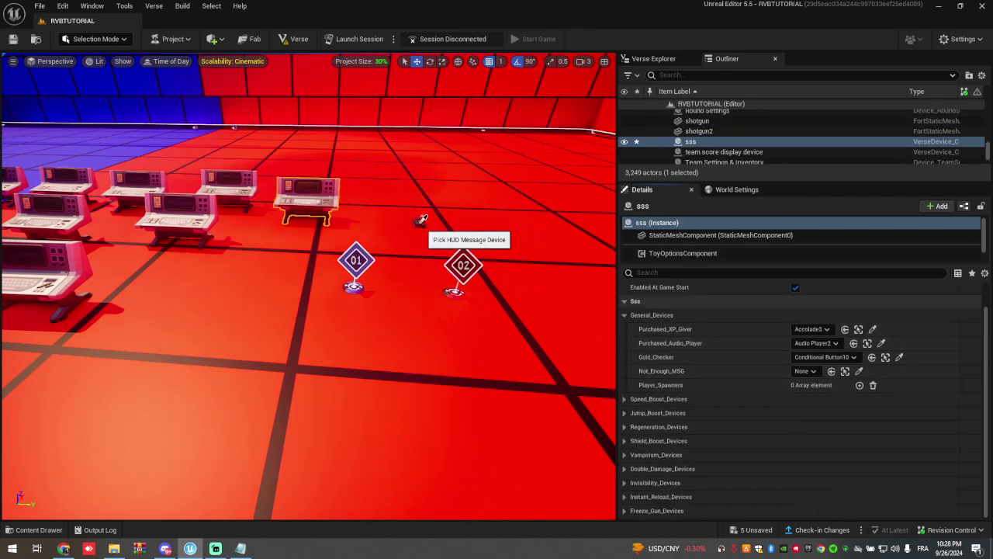
pyautogui.click(420, 220)
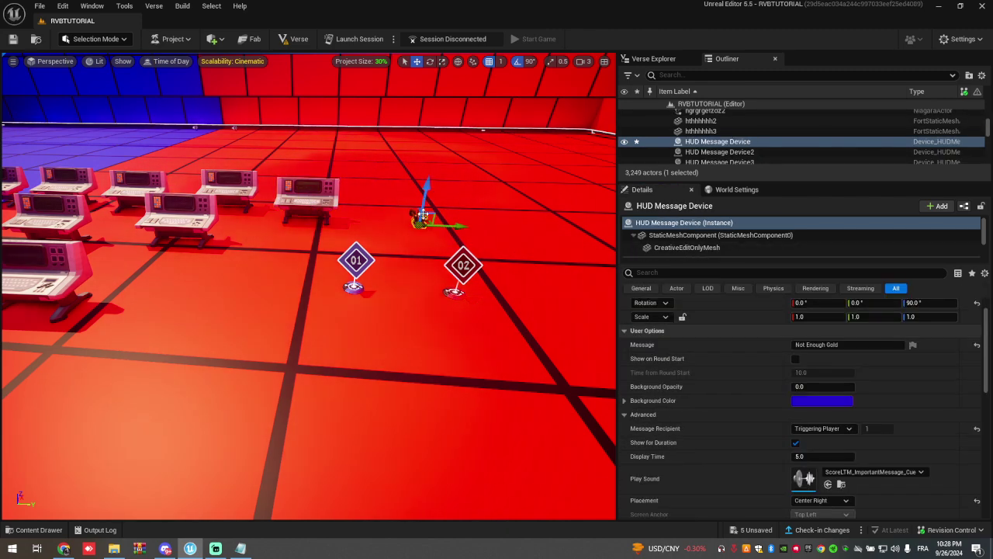
# Add 20 array elements to Player_Spawners in the sss device's General_Devices.
pyautogui.click(297, 194)
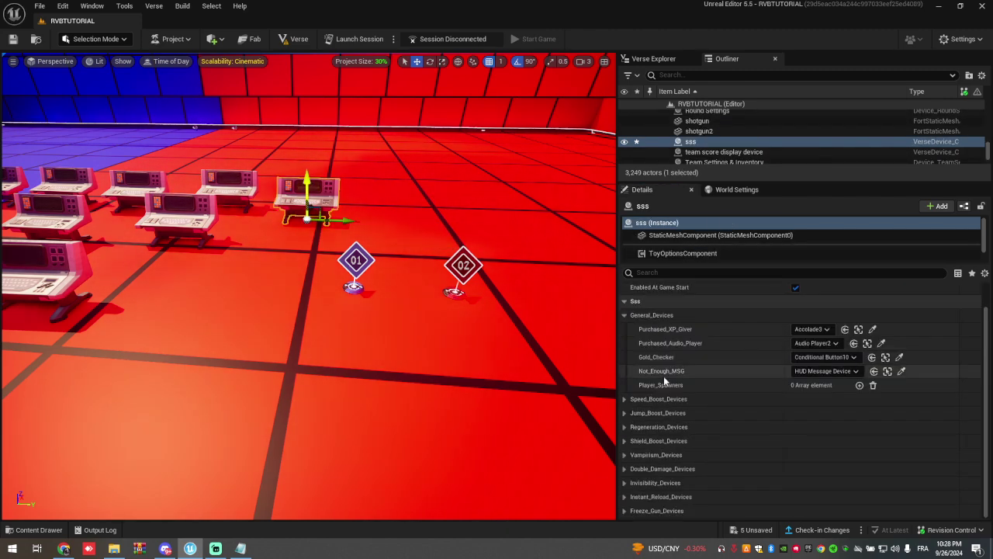
pyautogui.click(859, 386)
pyautogui.click(859, 386)
pyautogui.click(859, 385)
pyautogui.click(859, 385)
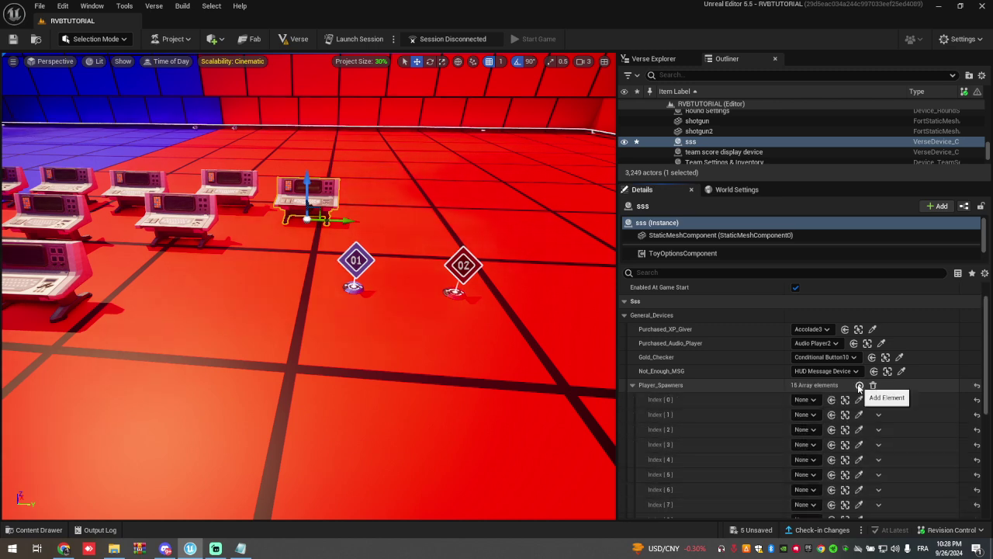
# Assign Player Spawner, Player Spawner2, Player Spawner3 and Player Spawner4 to Player_Spawners indexes 0 to 3.
pyautogui.click(805, 399)
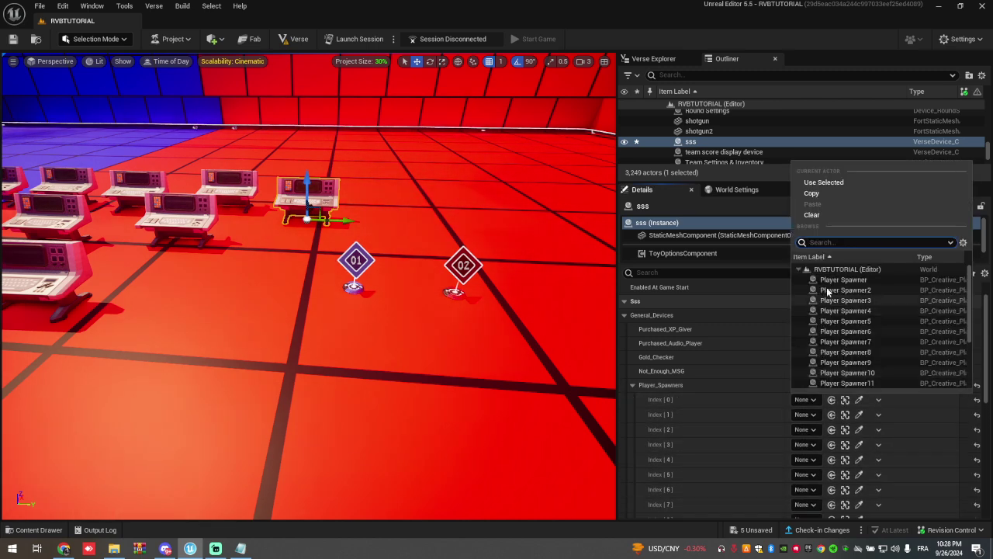
pyautogui.click(842, 280)
pyautogui.click(804, 414)
pyautogui.click(842, 305)
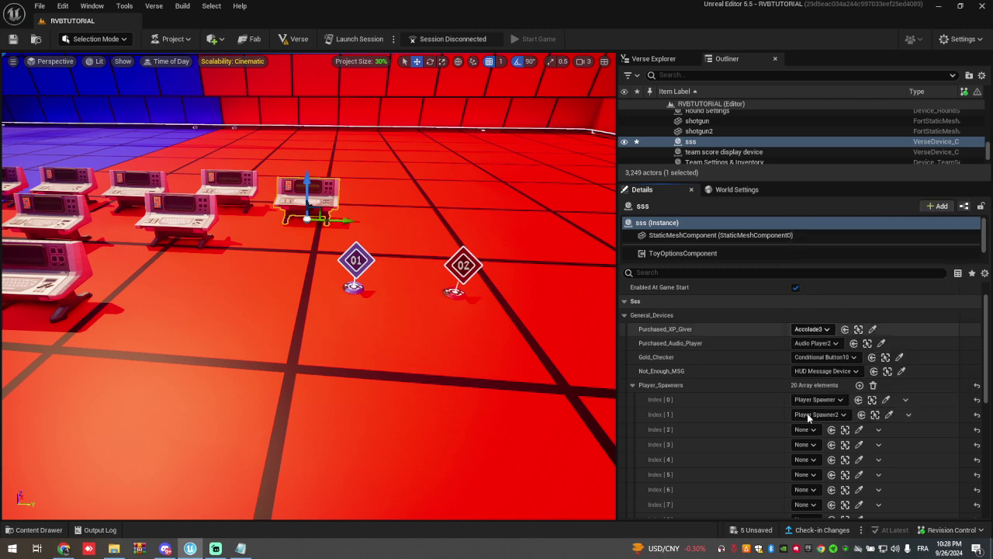
pyautogui.click(805, 429)
pyautogui.click(846, 330)
pyautogui.click(805, 444)
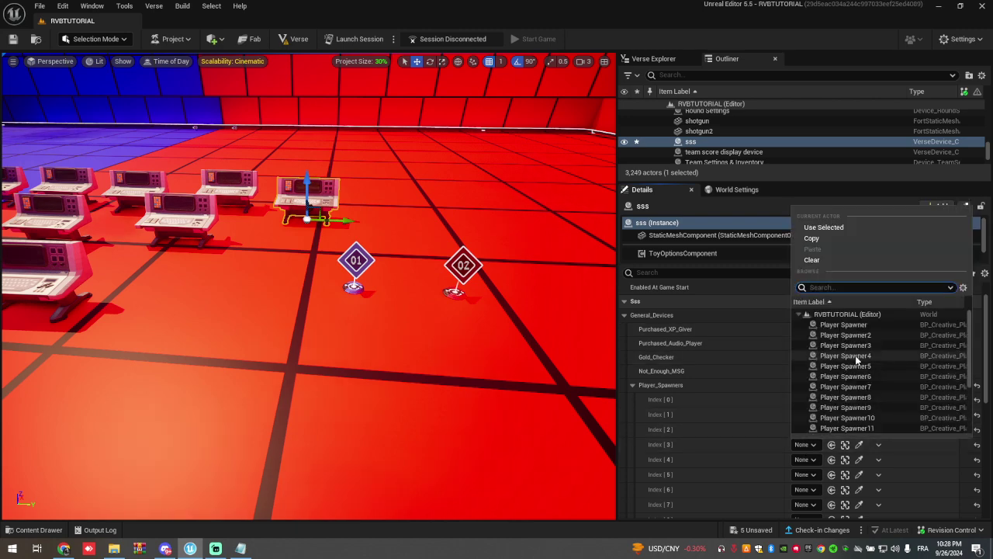
pyautogui.click(846, 356)
# Assign Player Spawner5, Player Spawner6, Player Spawner7 and Player Spawner8 to Player_Spawners indexes 4 to 7.
pyautogui.click(806, 461)
pyautogui.click(852, 381)
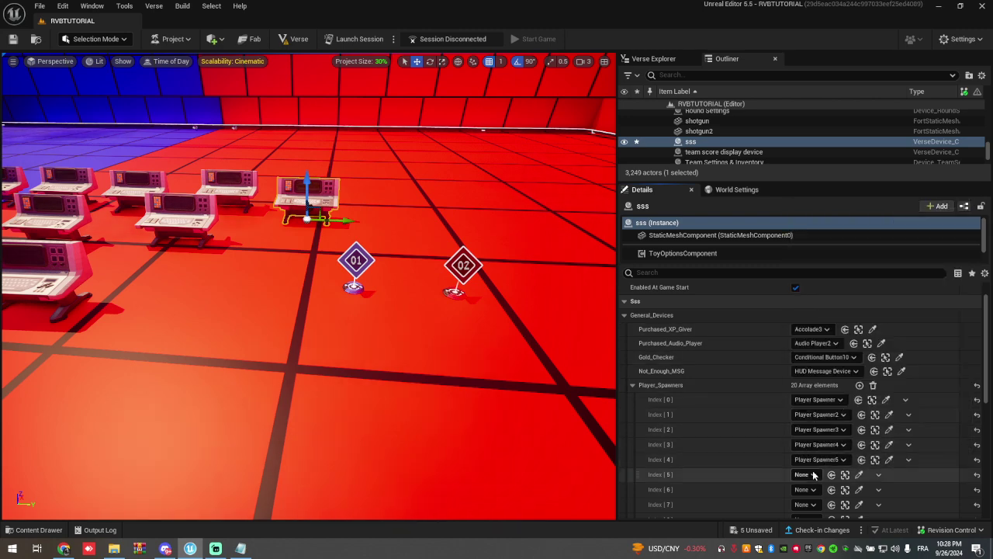
pyautogui.click(813, 474)
pyautogui.click(840, 403)
pyautogui.click(805, 489)
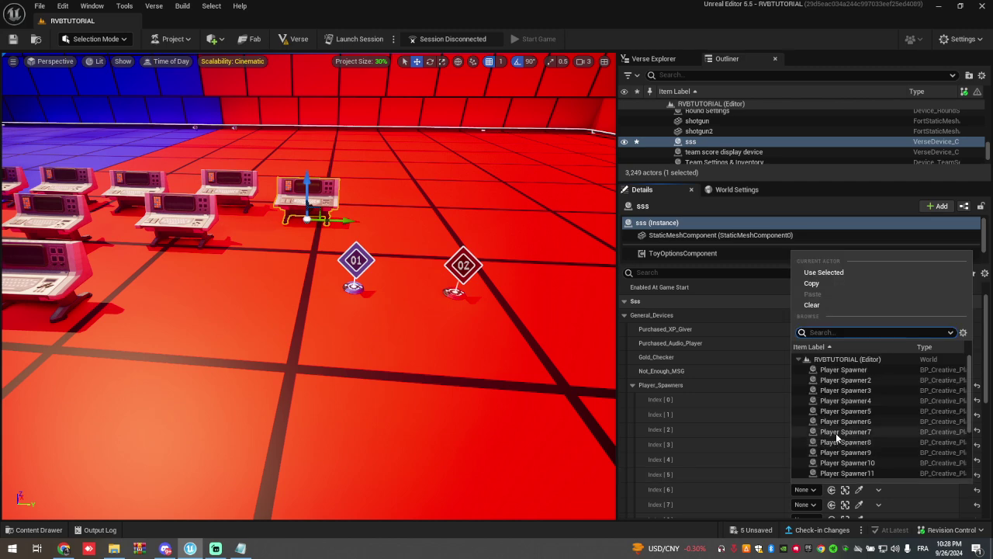
pyautogui.click(836, 433)
pyautogui.click(805, 504)
pyautogui.click(847, 454)
# Set Player_Spawners index 8 to Player Spawner9, indexes 9 and 10 to Player Spawner11, and index 11 to Player Spawner12.
pyautogui.scroll(-3, 751, 459)
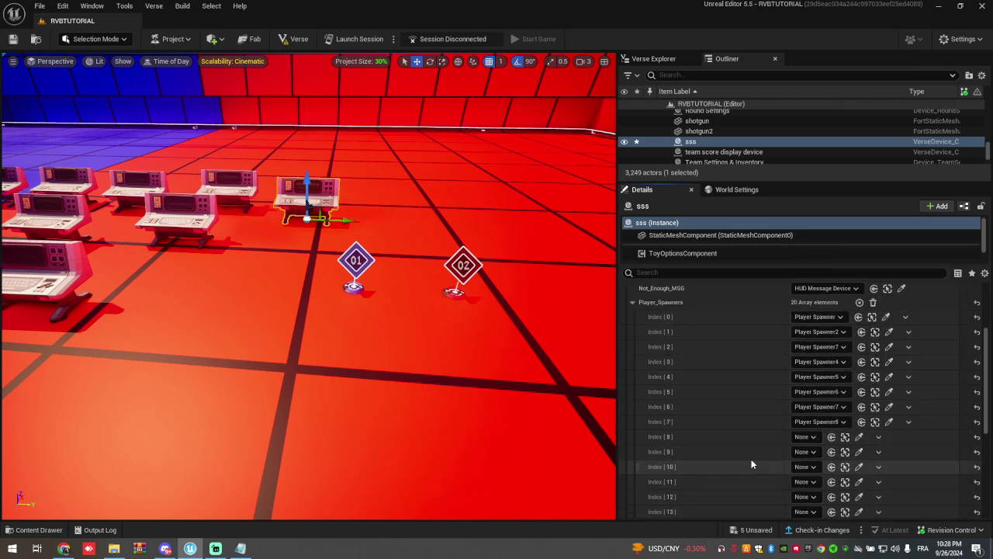
pyautogui.click(805, 403)
pyautogui.click(845, 367)
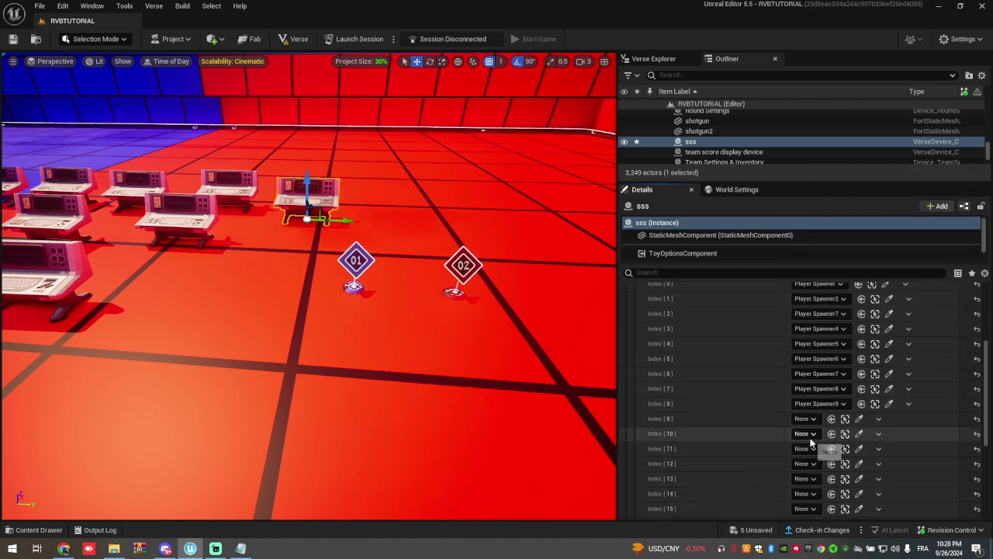
pyautogui.click(805, 419)
pyautogui.click(846, 376)
pyautogui.click(809, 436)
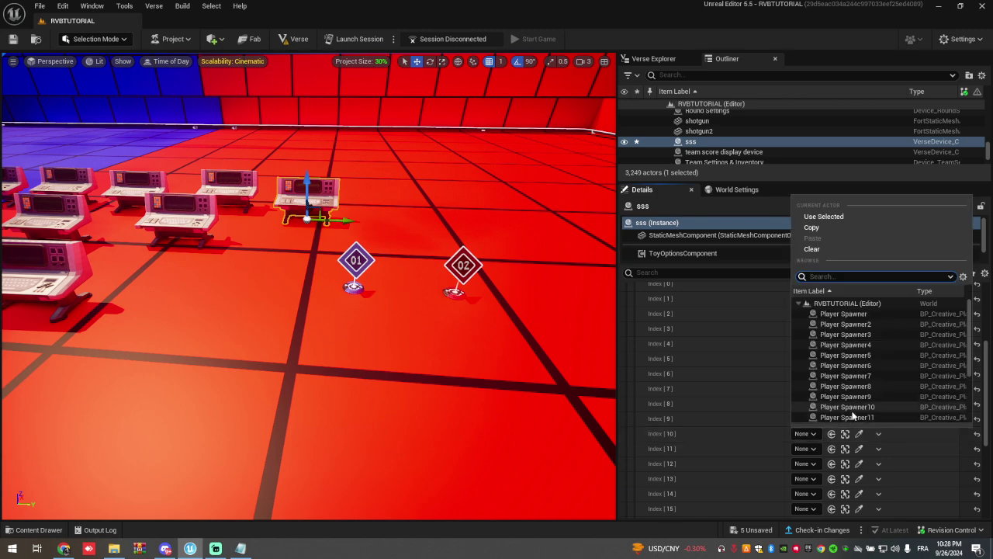
pyautogui.click(850, 416)
pyautogui.click(808, 446)
pyautogui.scroll(-3, 818, 404)
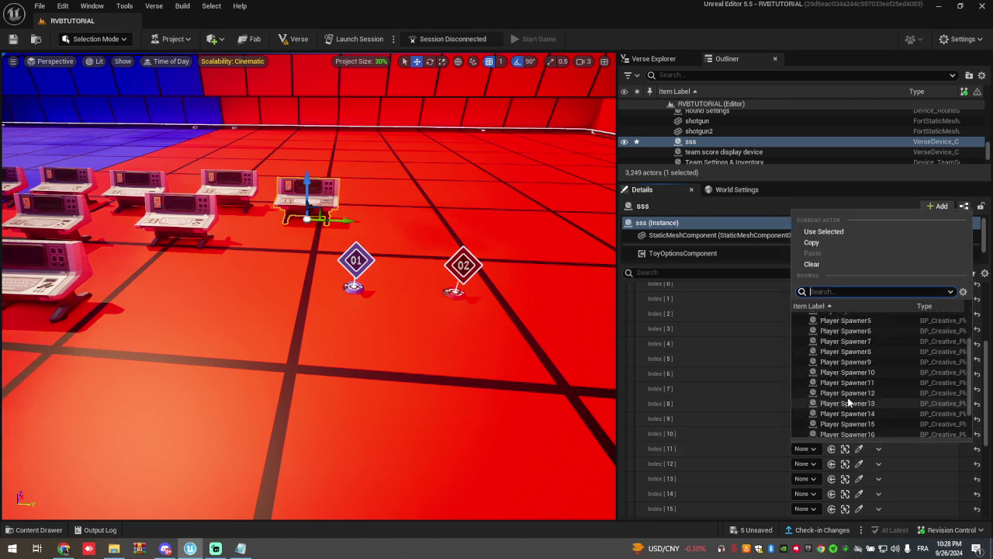
pyautogui.click(848, 393)
# Set Player_Spawners index 12 to Player Spawner13, index 13 to Player Spawner15 and index 14 to Player Spawner14.
pyautogui.click(805, 463)
pyautogui.scroll(-2, 845, 439)
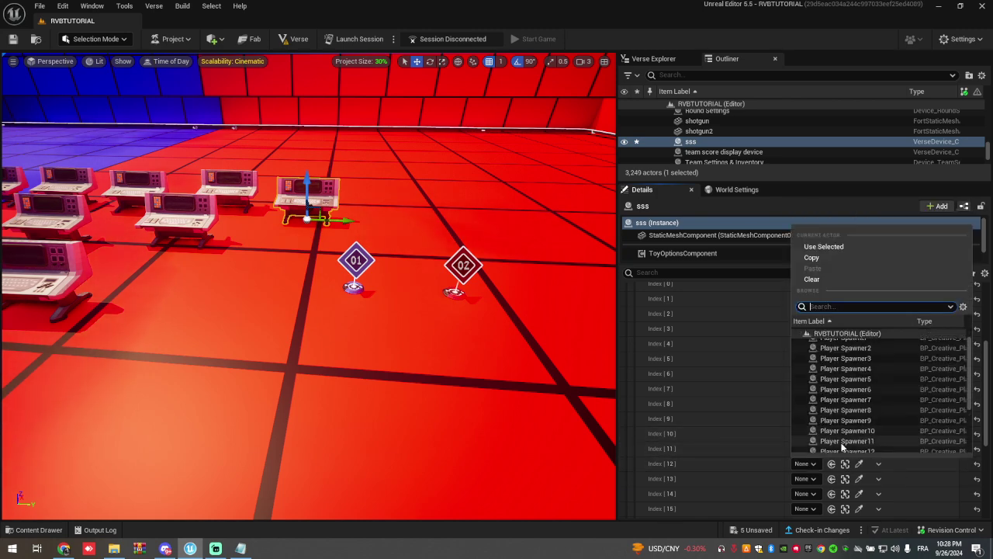
pyautogui.click(844, 442)
pyautogui.click(804, 479)
pyautogui.scroll(-2, 822, 455)
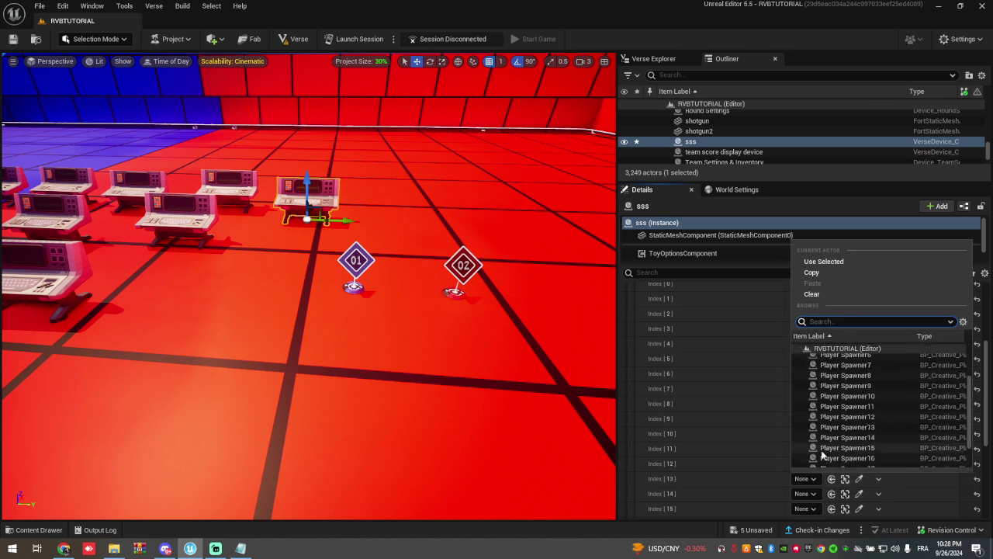
pyautogui.click(836, 448)
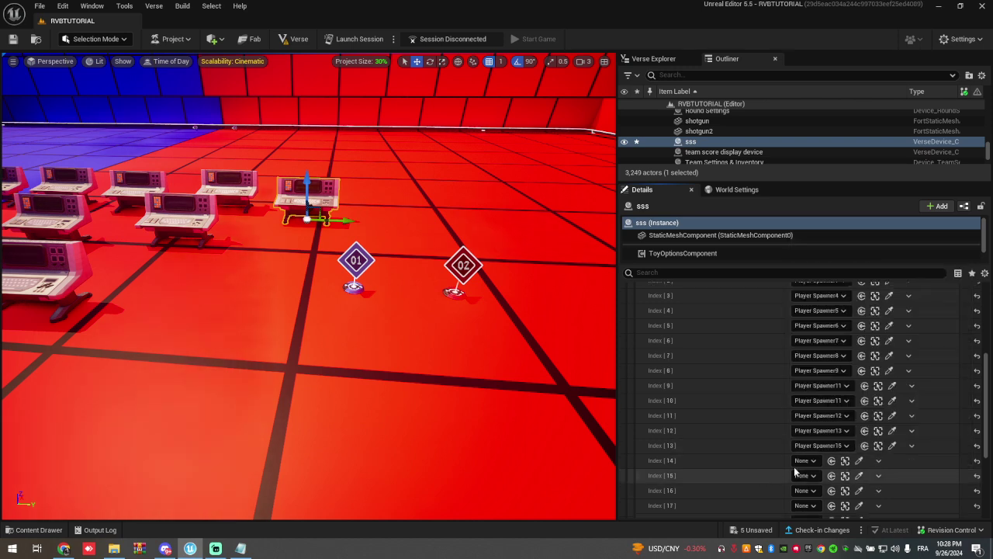
pyautogui.scroll(-2, 799, 464)
pyautogui.click(804, 462)
pyautogui.scroll(-3, 842, 436)
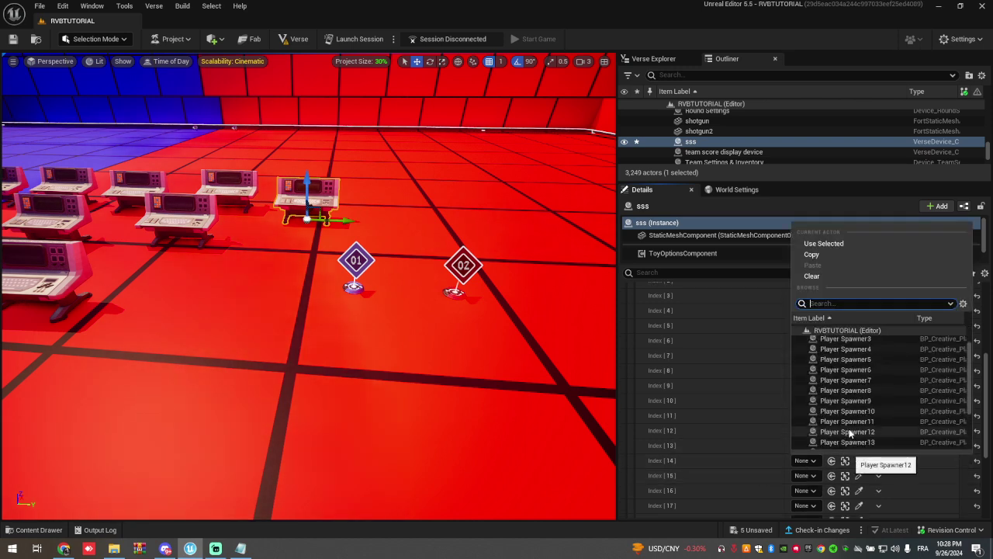
pyautogui.click(843, 439)
# Set Player_Spawners index 15 to Player Spawner16 and index 16 to Player Spawner17.
pyautogui.scroll(-2, 838, 437)
pyautogui.click(804, 442)
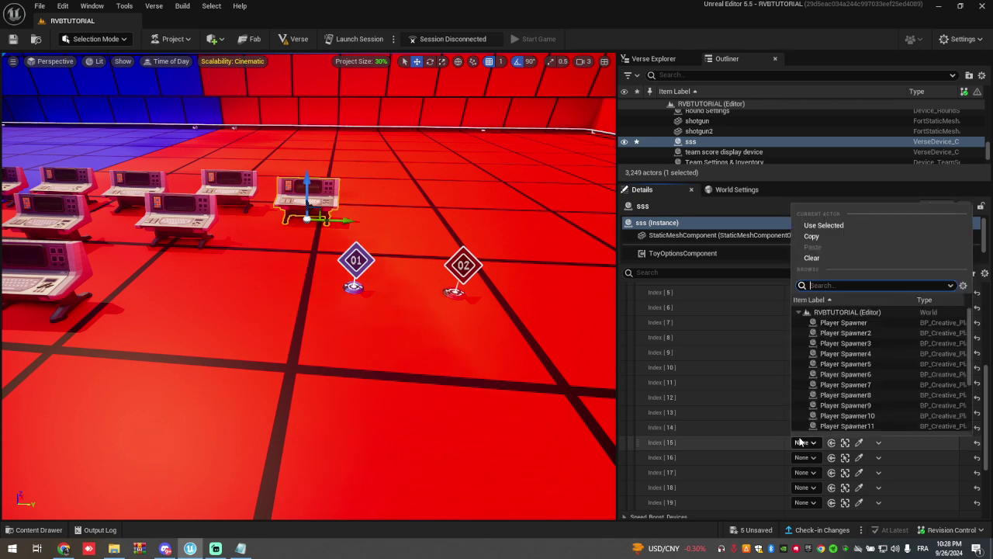
pyautogui.scroll(-3, 835, 396)
pyautogui.click(855, 422)
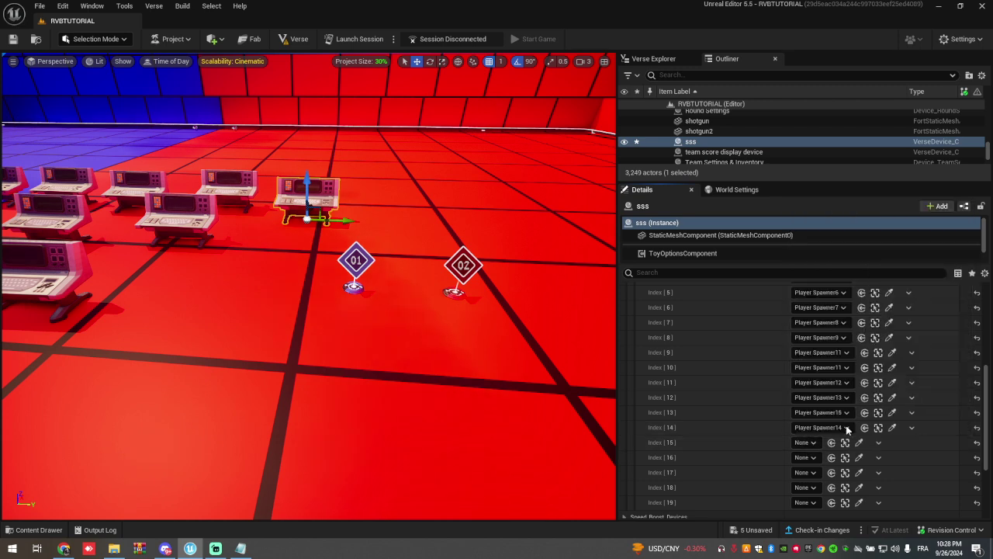
pyautogui.click(804, 442)
pyautogui.scroll(-1, 829, 419)
pyautogui.scroll(-1, 830, 417)
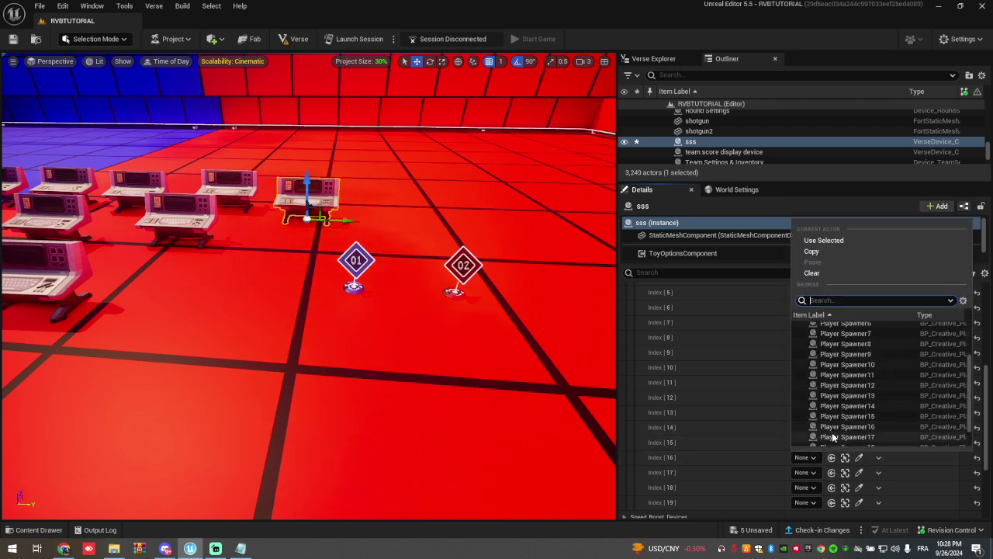
pyautogui.click(832, 432)
# Assign Player Spawner18, Player Spawner19 and Player Spawner20 to Player_Spawners indexes 17 to 19.
pyautogui.scroll(-1, 734, 418)
pyautogui.click(805, 439)
pyautogui.scroll(-3, 830, 409)
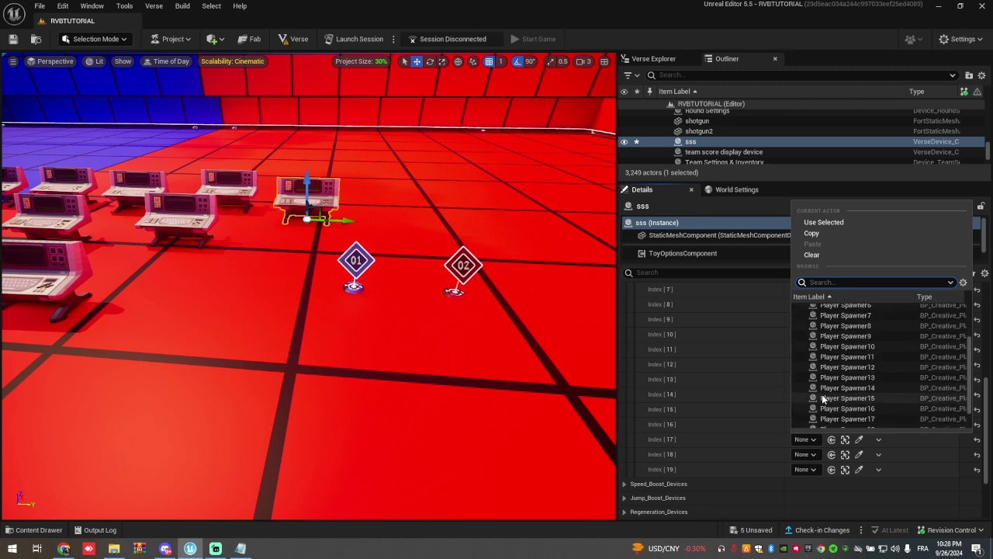
pyautogui.click(835, 413)
pyautogui.click(804, 454)
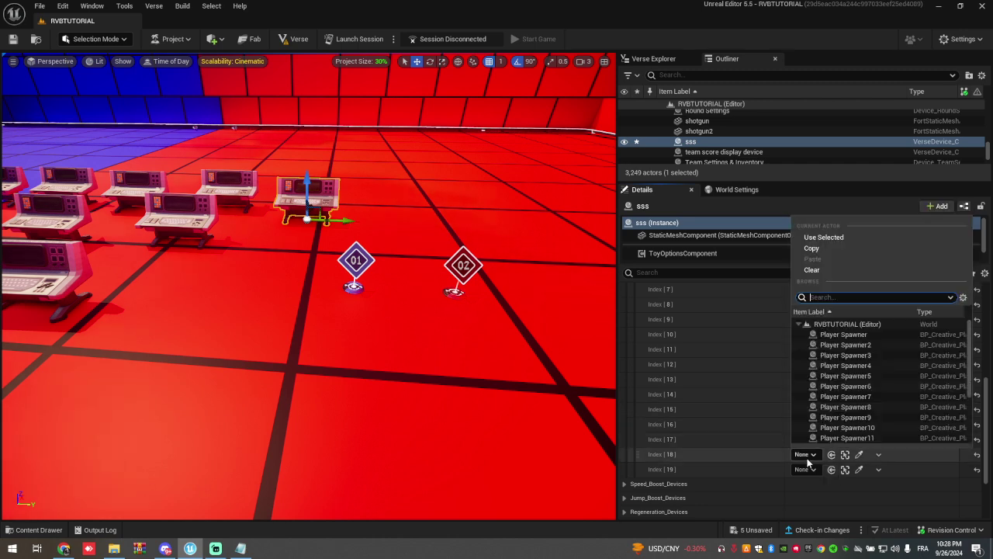
pyautogui.scroll(-3, 845, 416)
pyautogui.click(848, 429)
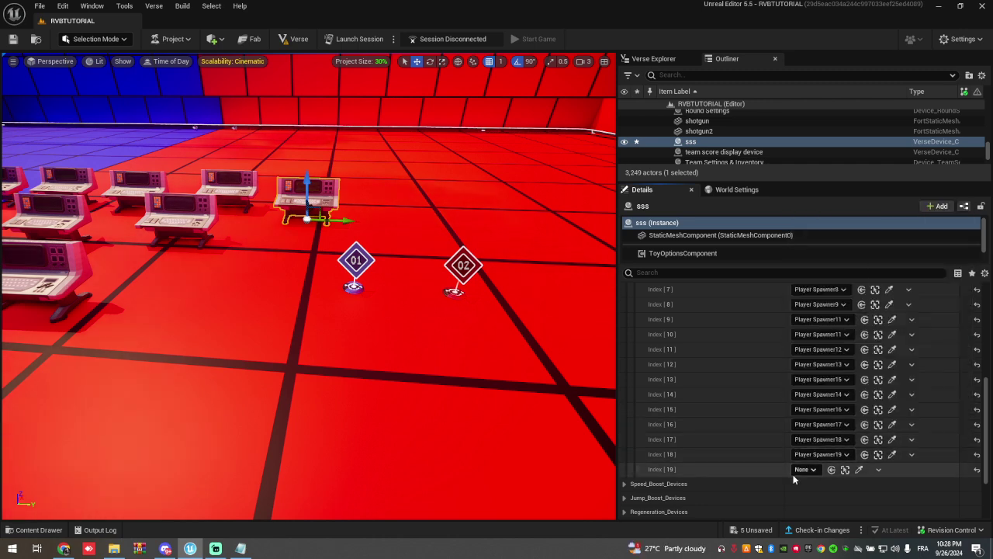
pyautogui.click(802, 470)
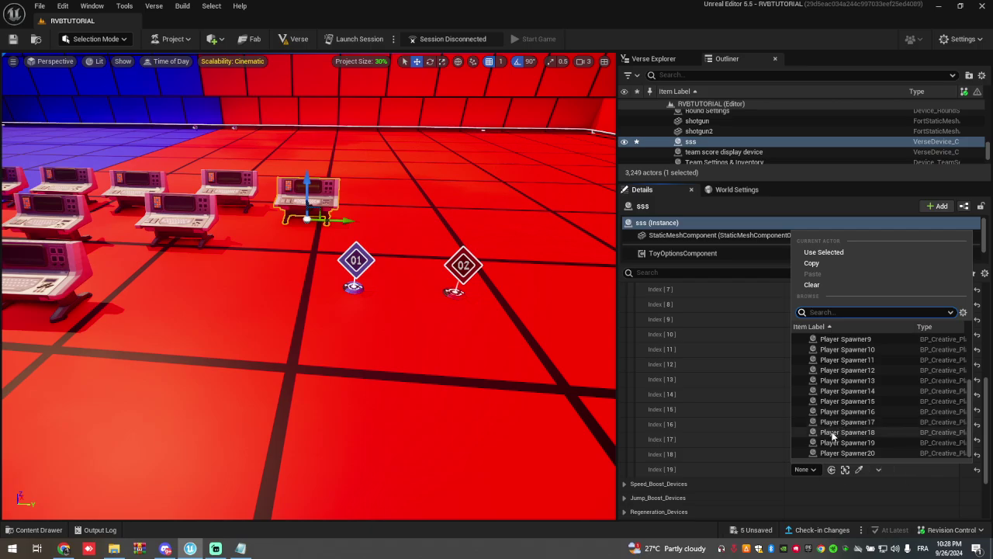
pyautogui.click(845, 452)
# Switch to File Explorer and open the Rails2 text file from the MechanicsRedVsBlue folder in Notepad.
pyautogui.moveTo(309, 287); pyautogui.dragTo(122, 497, button='right')
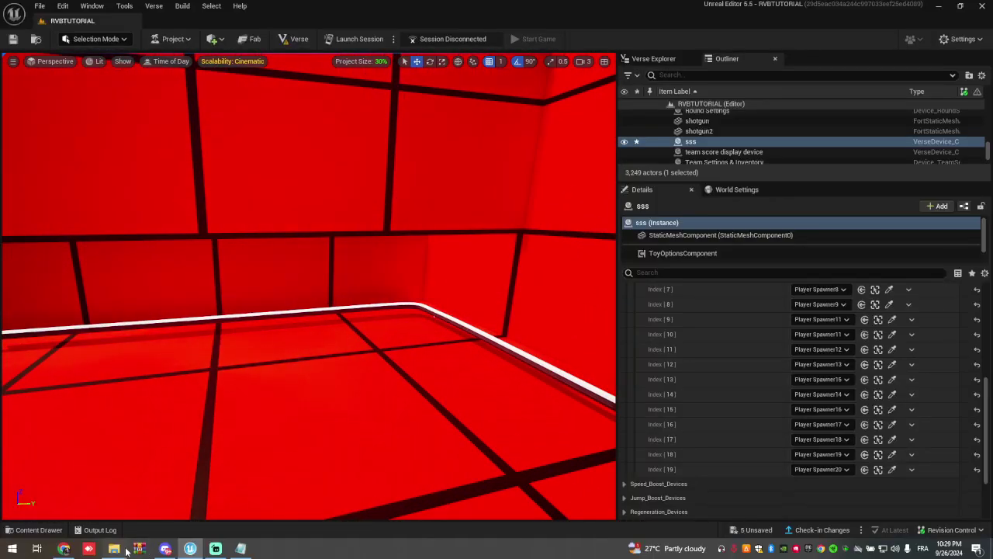
pyautogui.click(124, 549)
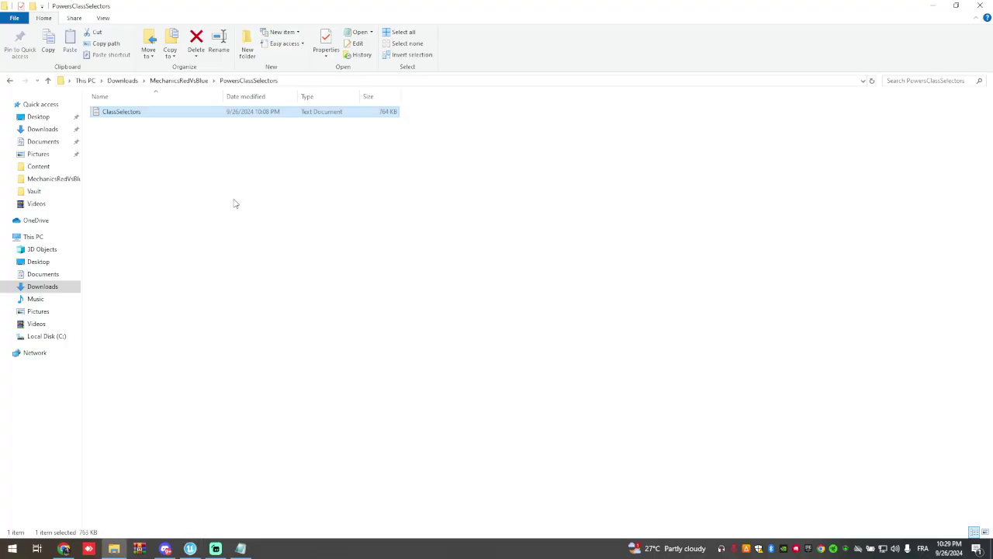
pyautogui.click(177, 80)
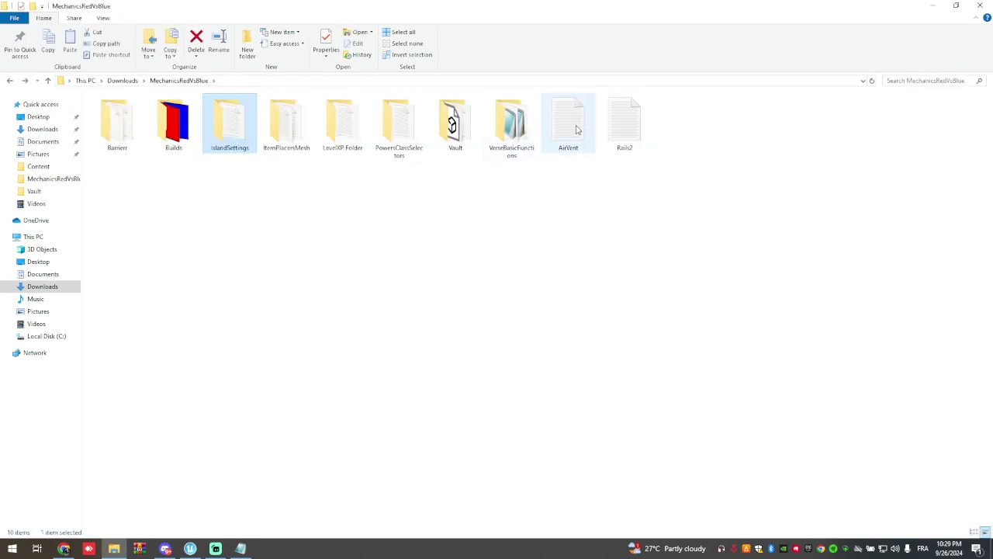
pyautogui.click(192, 549)
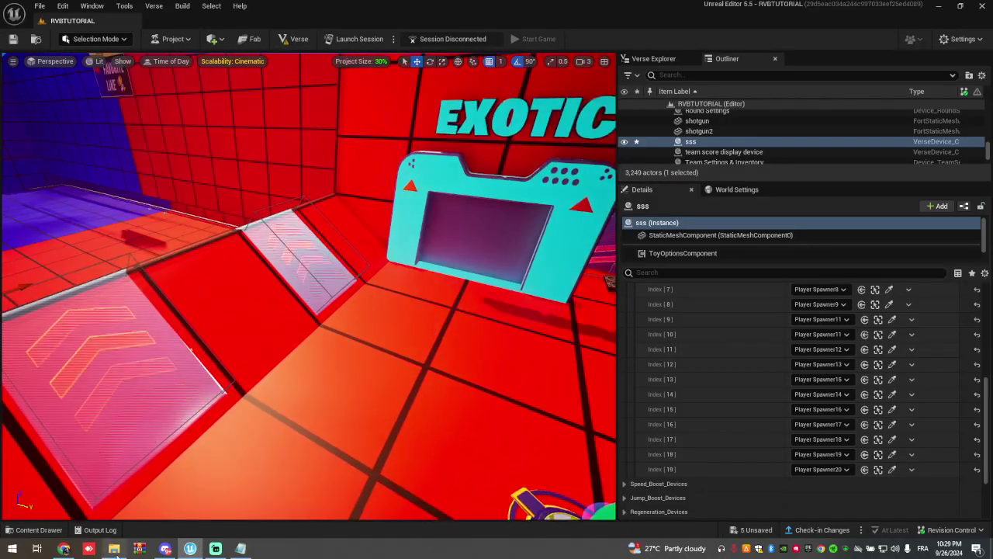
pyautogui.hotkey('alt', 'Tab')
pyautogui.doubleClick(623, 124)
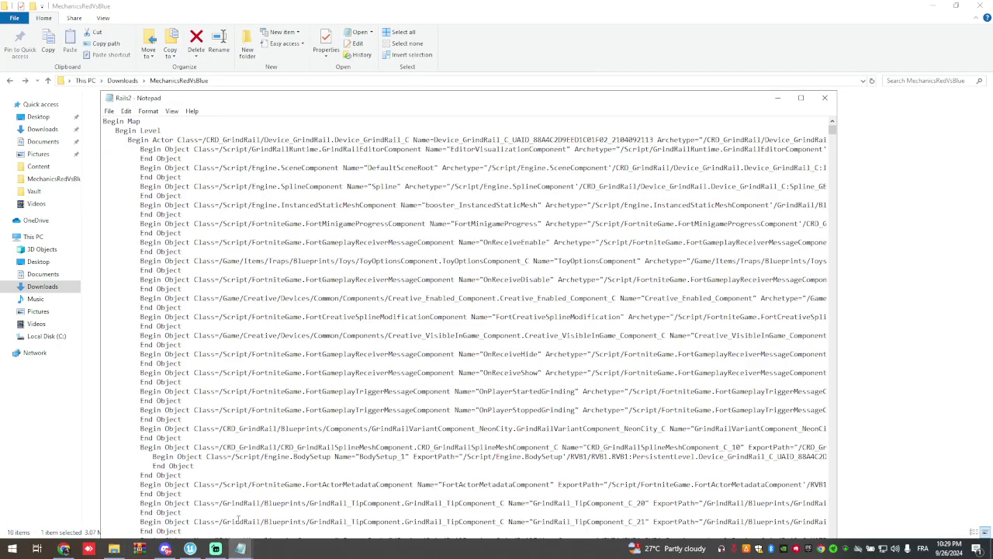
# Switch to Unreal Editor, collapse the sss device's General_Devices and expand its Speed_Boost_Devices.
pyautogui.click(191, 549)
pyautogui.moveTo(311, 334)
pyautogui.mouseDown(button='right')
pyautogui.moveTo(186, 310)
pyautogui.moveTo(155, 350)
pyautogui.moveTo(380, 333)
pyautogui.moveTo(341, 357)
pyautogui.moveTo(403, 342)
pyautogui.moveTo(333, 342)
pyautogui.moveTo(357, 337)
pyautogui.moveTo(450, 372)
pyautogui.moveTo(528, 341)
pyautogui.mouseUp(button='right')
pyautogui.moveTo(299, 338); pyautogui.dragTo(412, 364, button='right')
pyautogui.scroll(1, 704, 349)
pyautogui.scroll(10, 705, 350)
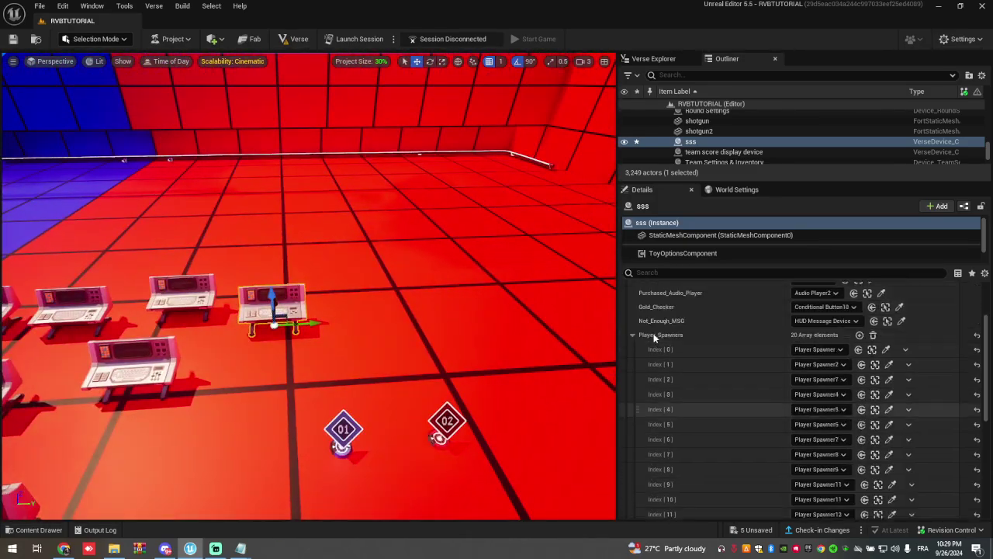
pyautogui.click(624, 344)
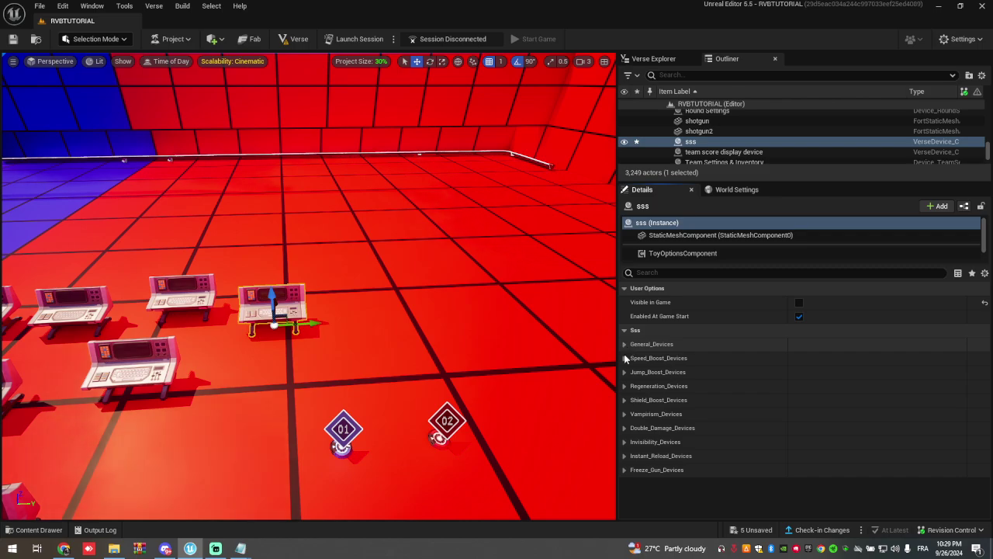
pyautogui.click(624, 357)
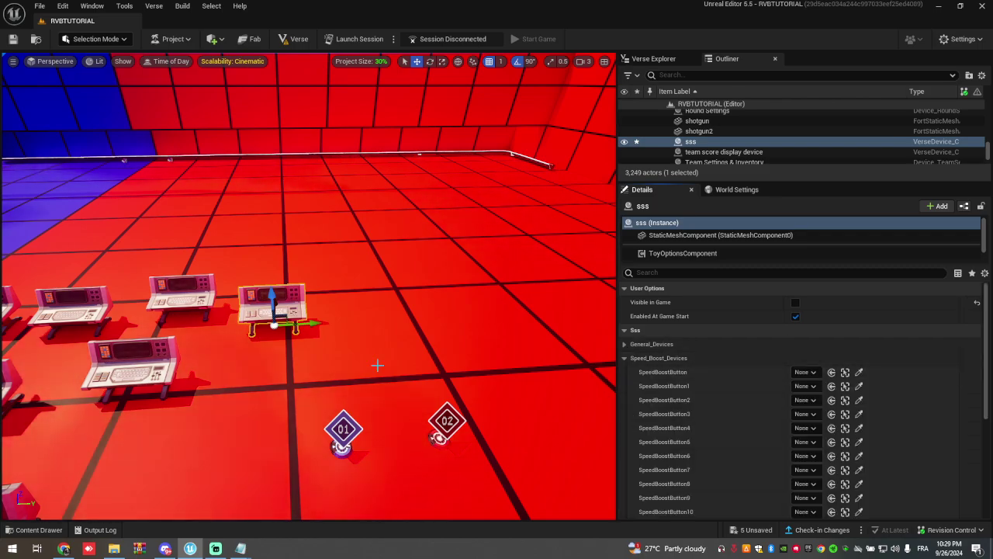
# Assign the Super Speed pad's Button101 to SpeedBoostButton and set SpeedModulator to Movement Modulator.
pyautogui.moveTo(377, 362); pyautogui.dragTo(378, 362, button='right')
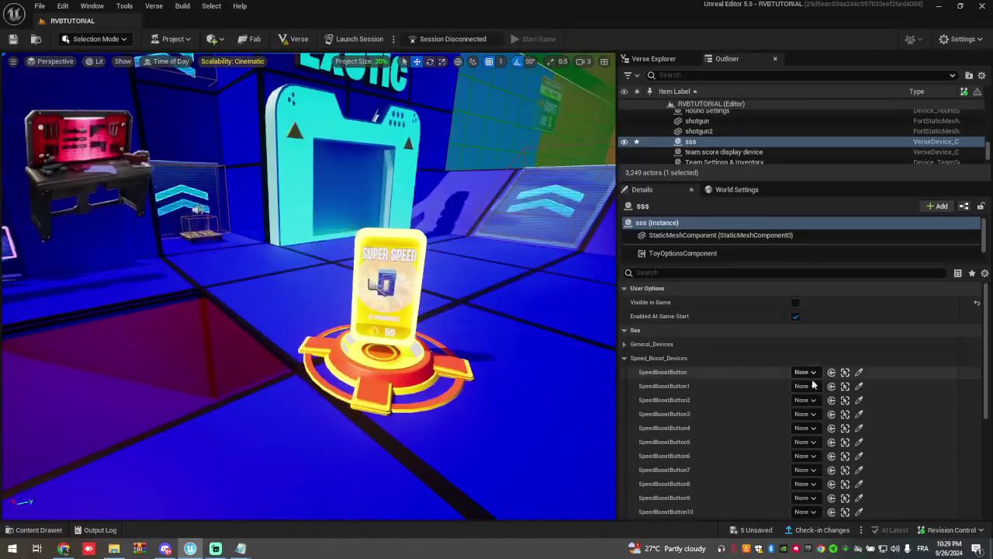
pyautogui.click(859, 373)
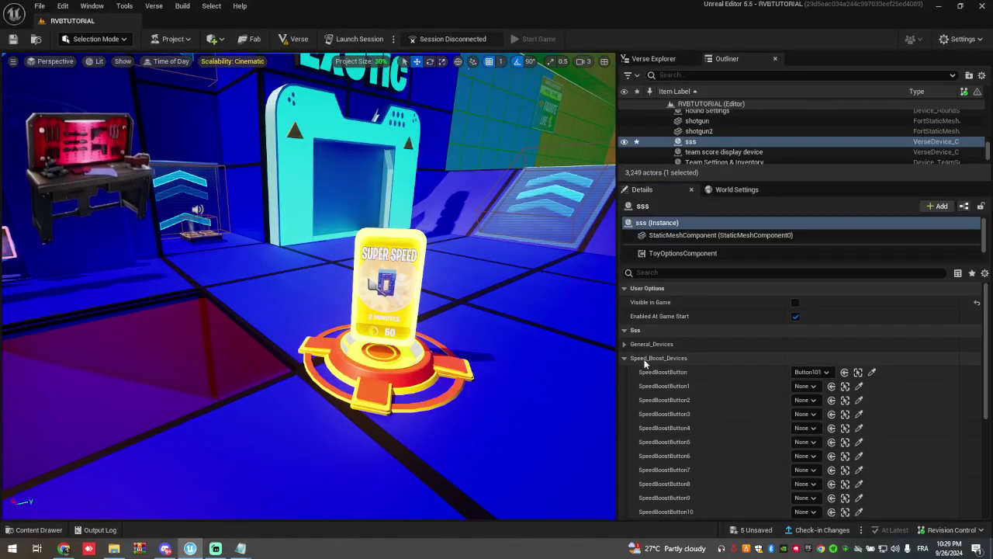
pyautogui.scroll(-4, 691, 404)
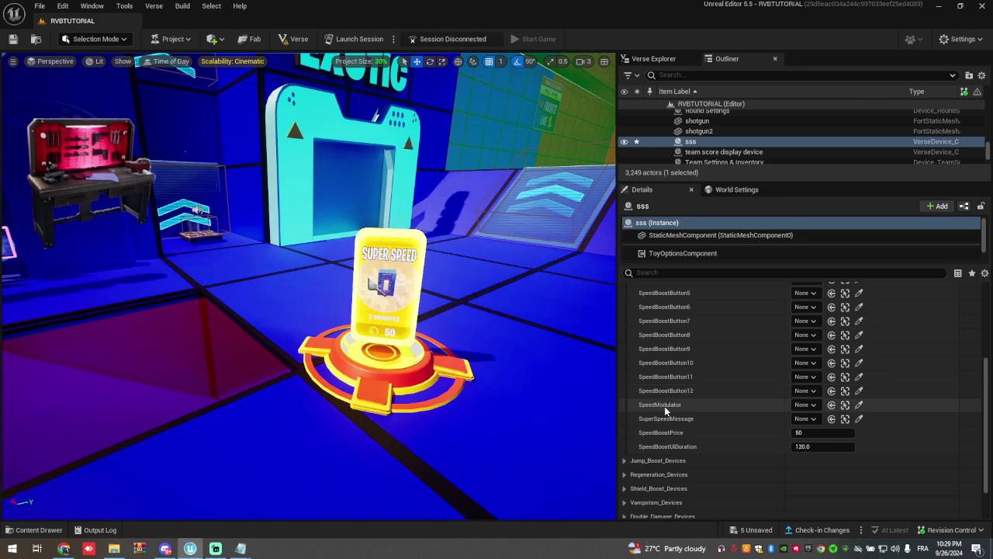
pyautogui.click(812, 405)
pyautogui.scroll(-5, 846, 340)
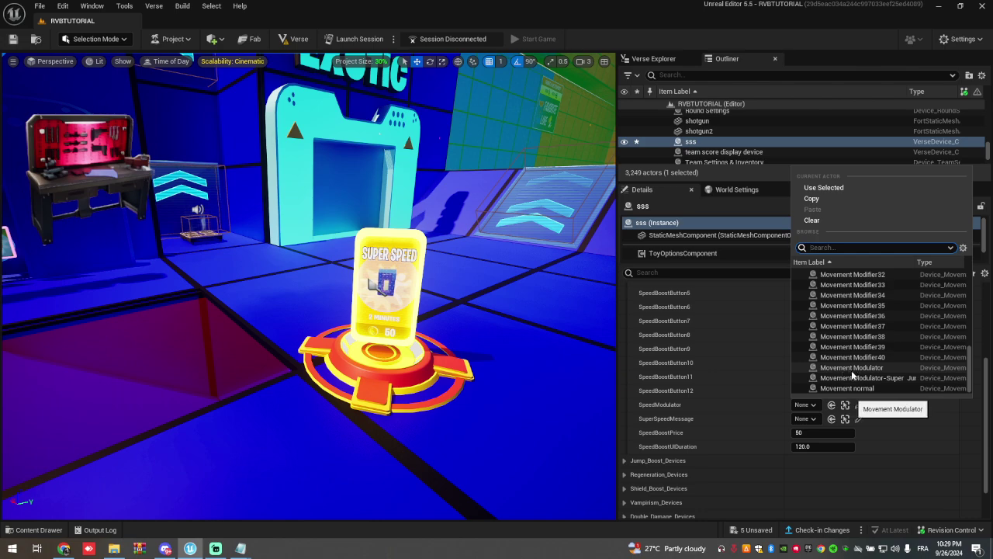
pyautogui.click(854, 367)
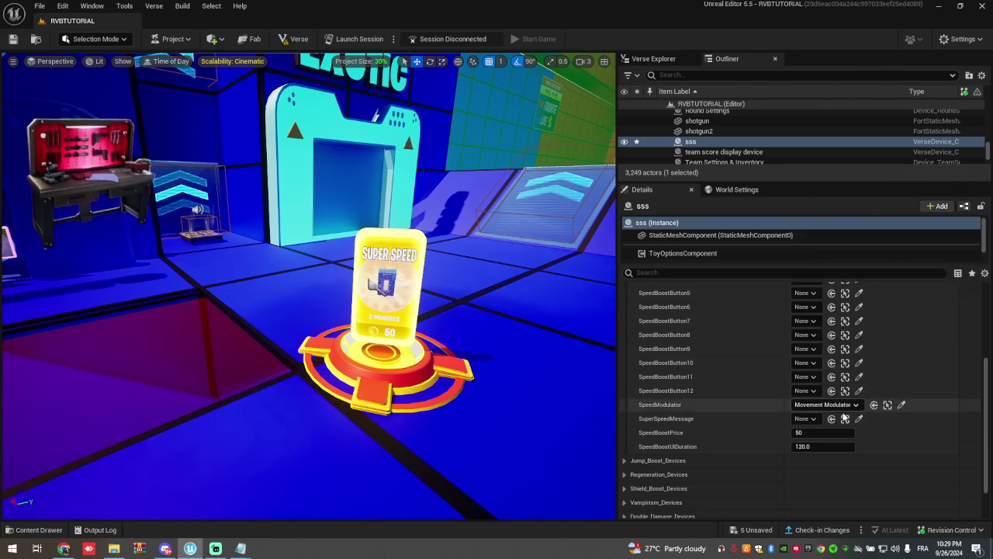
# Examine the Movement Modulator's speed and effect duration settings, and return to the sss device.
pyautogui.click(883, 405)
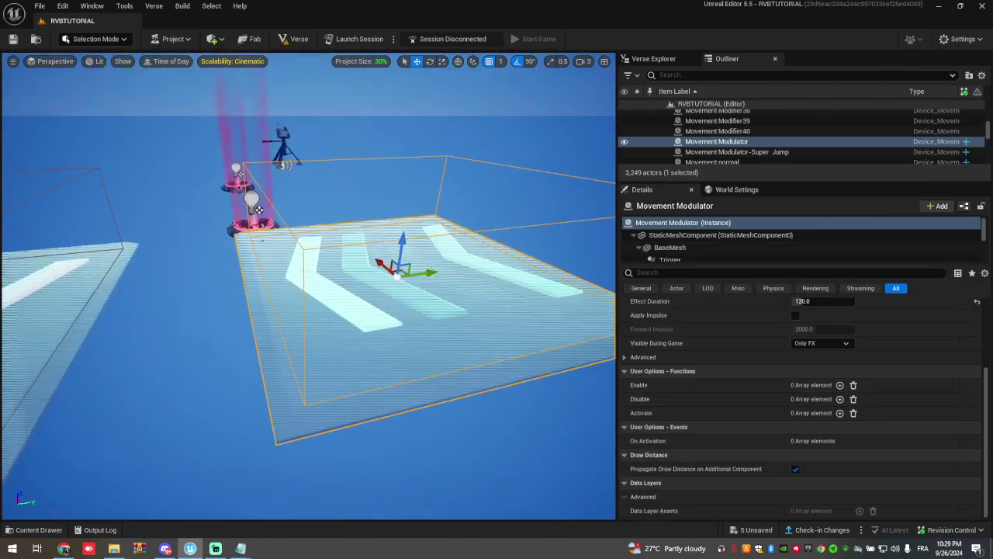
pyautogui.scroll(2, 739, 356)
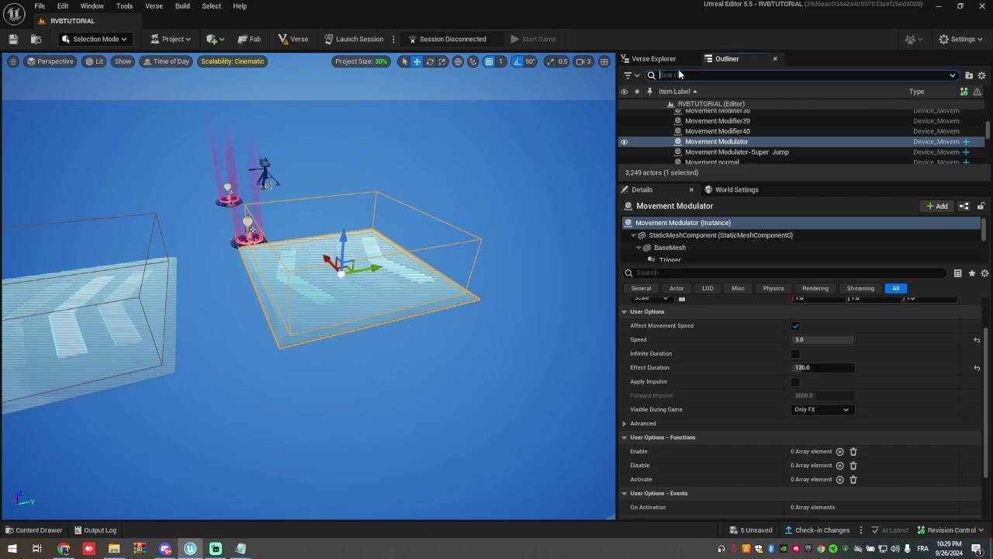
pyautogui.write('sss')
pyautogui.doubleClick(690, 147)
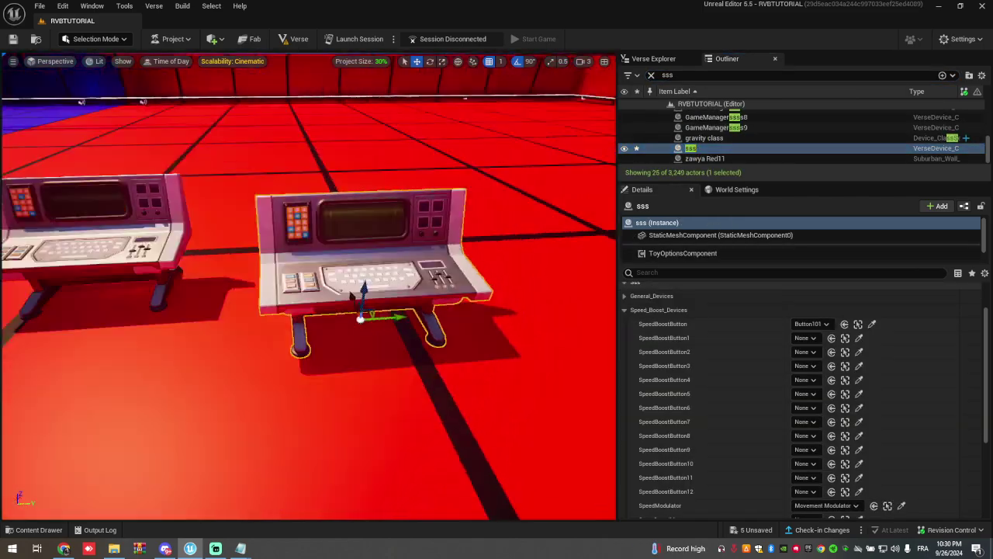
pyautogui.press('w')
pyautogui.moveTo(351, 296); pyautogui.dragTo(524, 353, button='right')
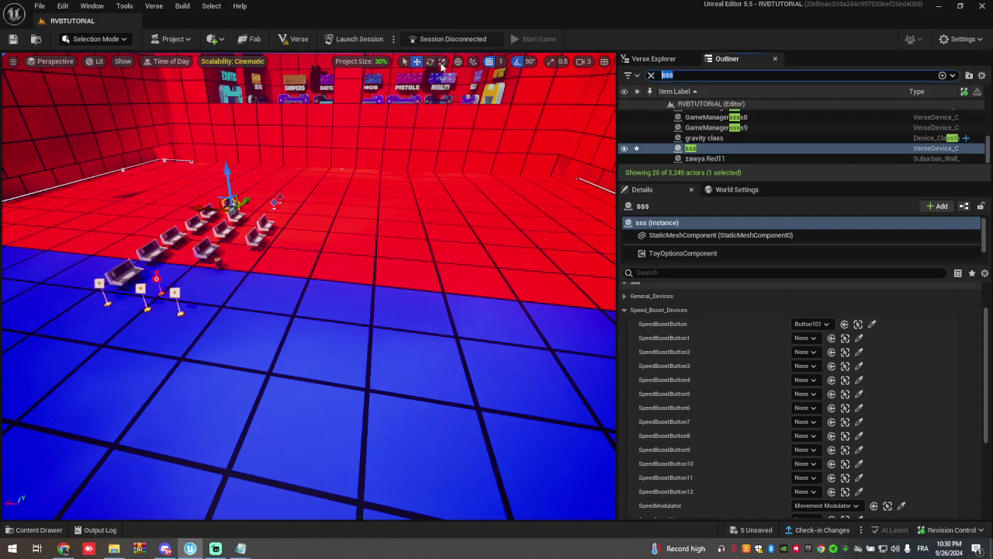
# Find HUD Message Device2 in the level and review its message options and assigned HUD widget.
pyautogui.write('hud')
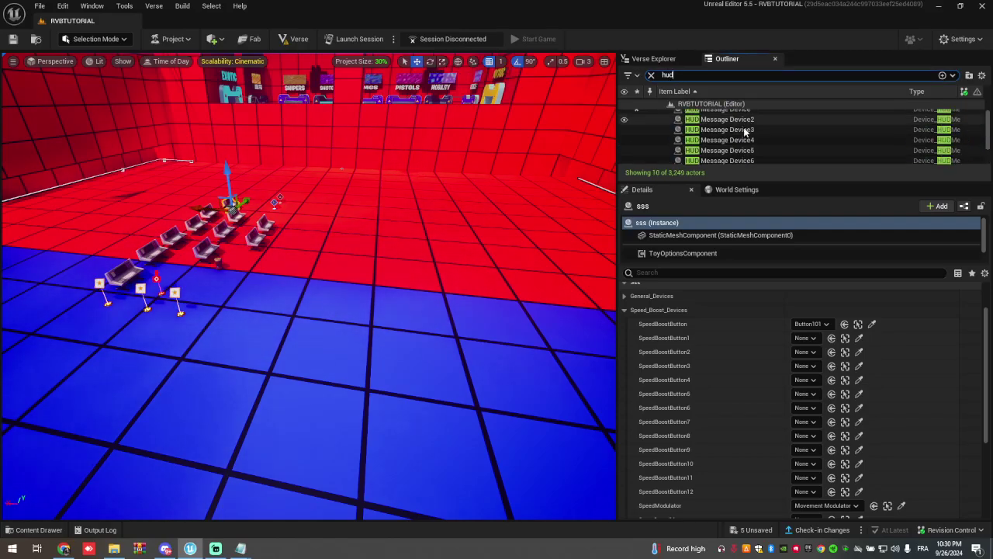
pyautogui.scroll(1, 743, 132)
pyautogui.doubleClick(722, 125)
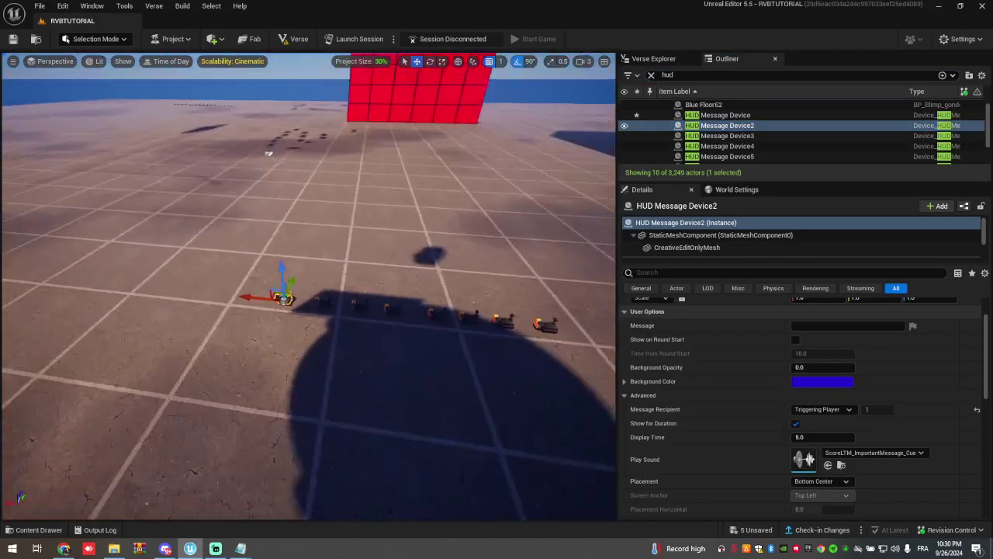
pyautogui.moveTo(311, 287); pyautogui.dragTo(384, 260, button='right')
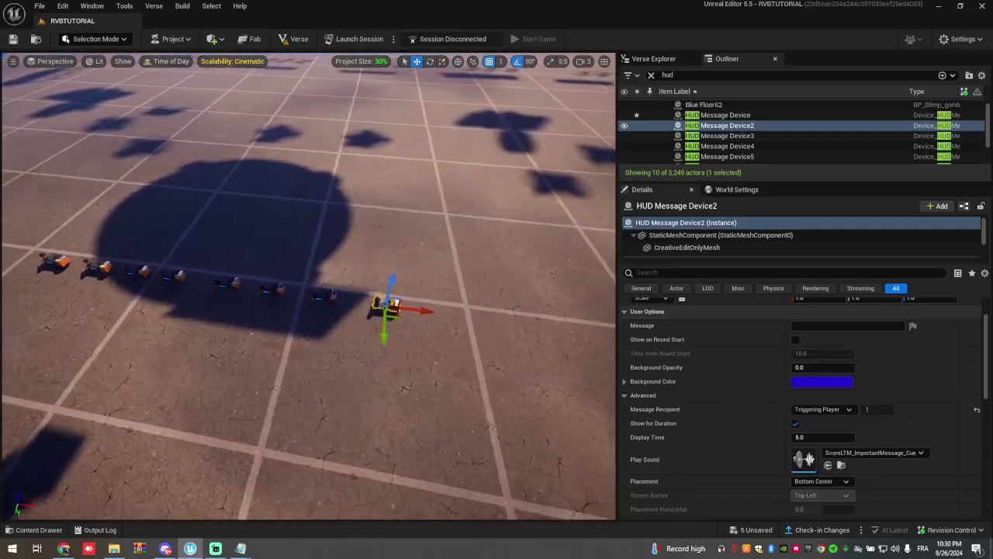
pyautogui.moveTo(313, 215); pyautogui.dragTo(260, 159, button='right')
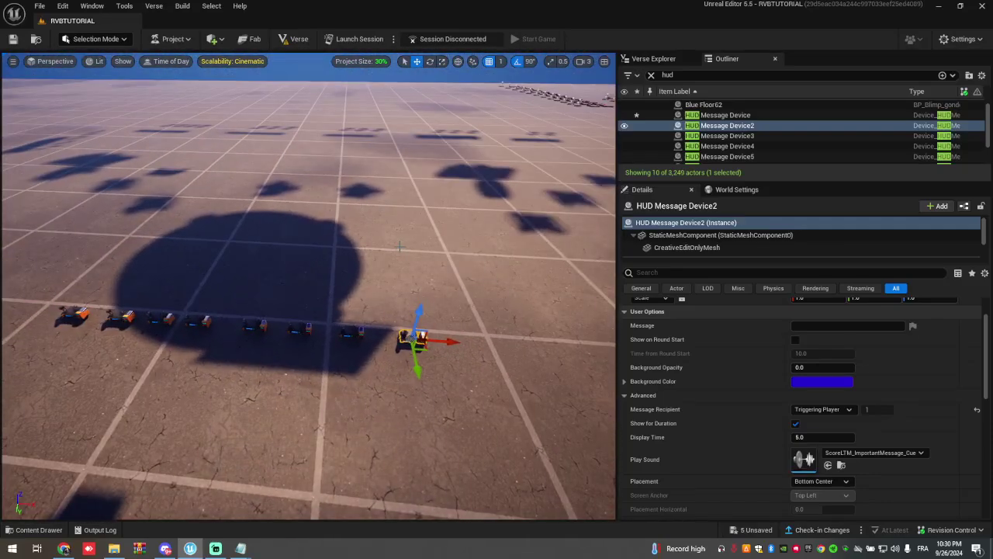
pyautogui.scroll(2, 447, 299)
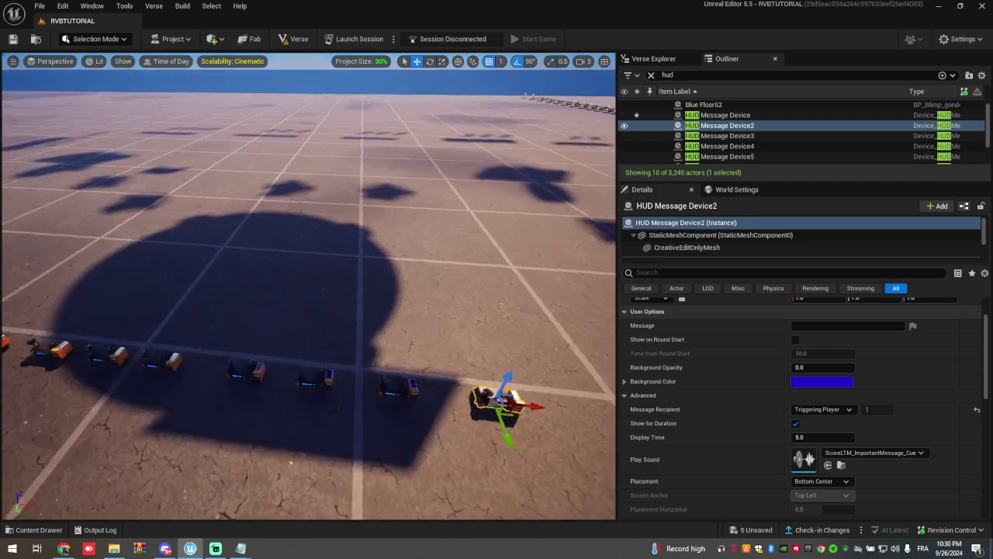
pyautogui.scroll(-3, 826, 431)
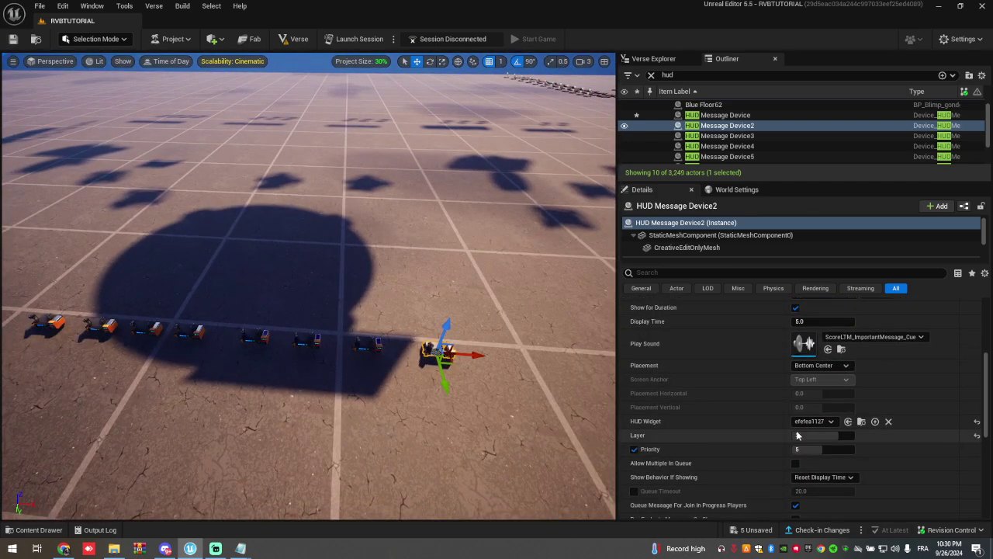
pyautogui.scroll(6, 807, 407)
pyautogui.scroll(-5, 817, 326)
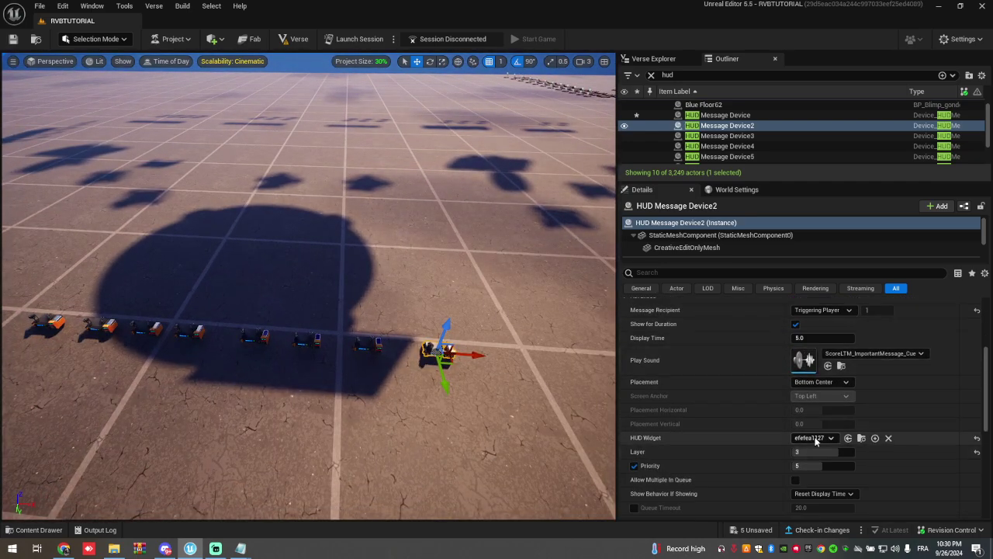
# Examine the efefea1127 widget from the PerkBoughtPopUp folder of Migrating_Vending_Assets, and close its editor.
pyautogui.hotkey('ctrl', 'space')
pyautogui.click(273, 260)
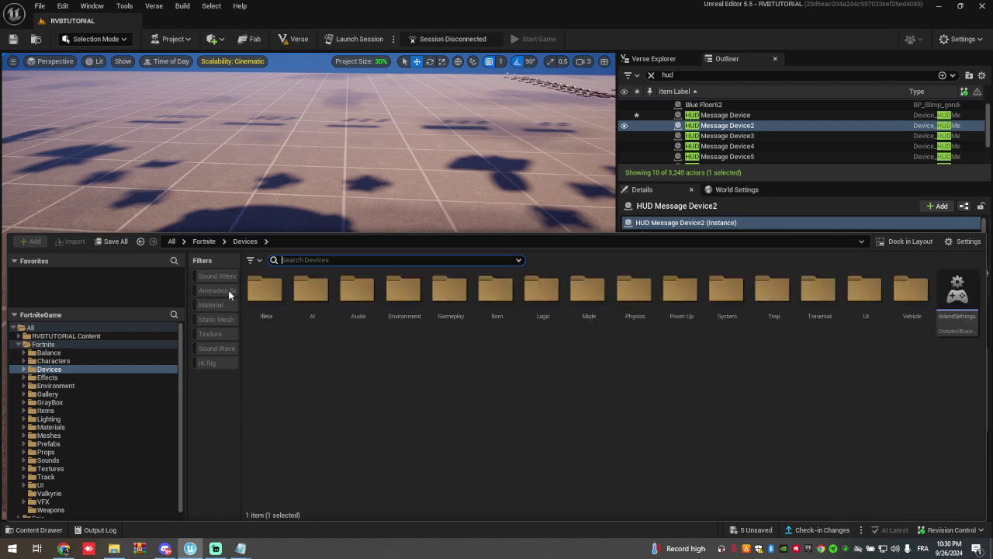
pyautogui.click(68, 336)
pyautogui.doubleClick(509, 381)
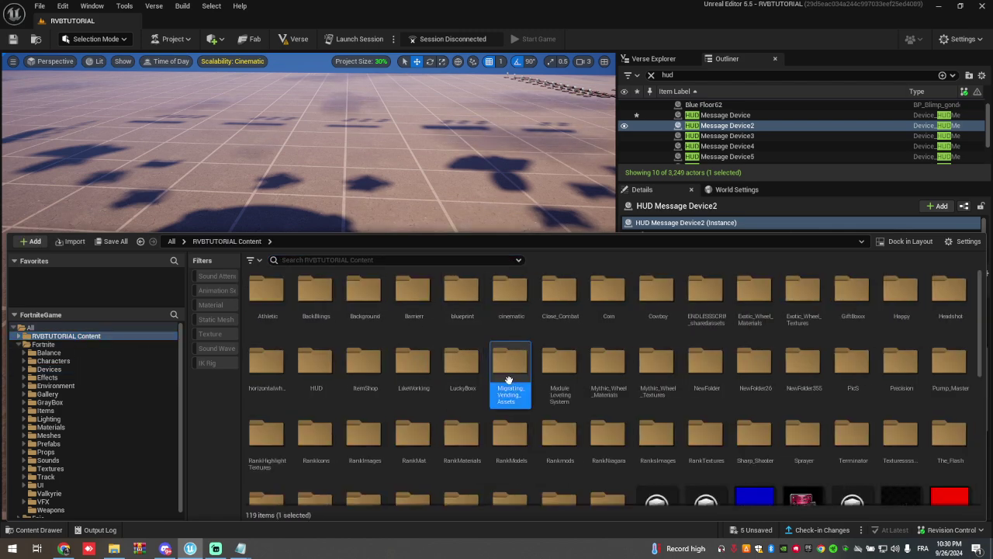
pyautogui.doubleClick(266, 295)
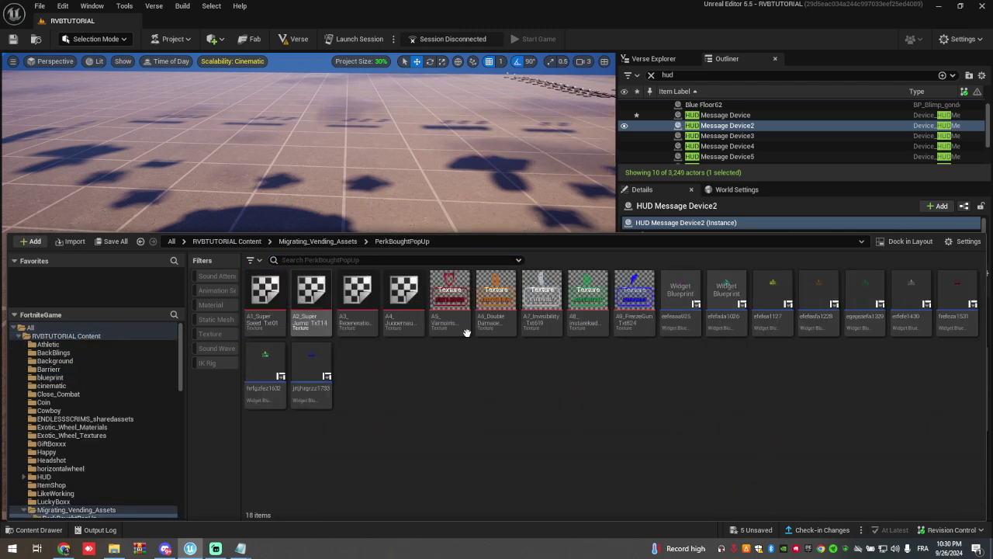
pyautogui.doubleClick(776, 299)
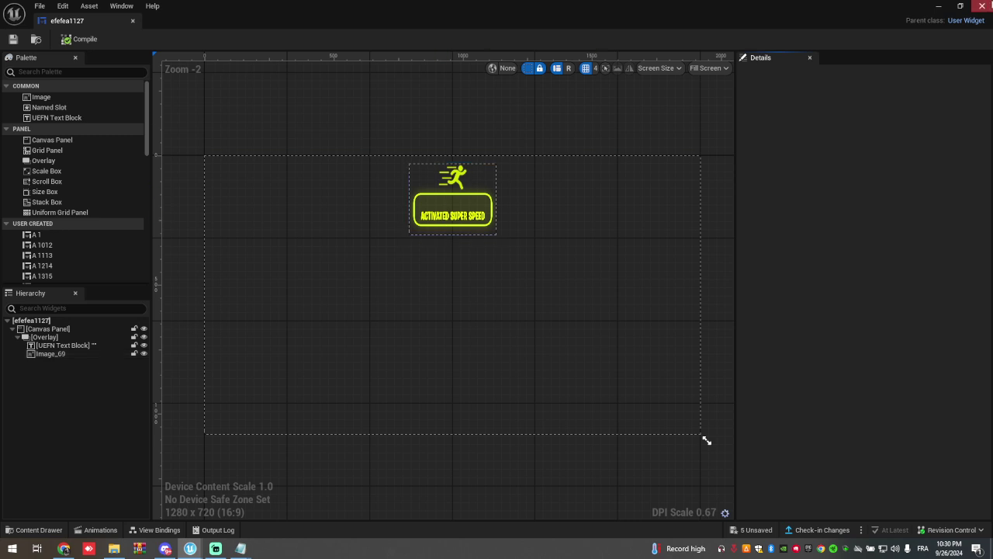
pyautogui.click(984, 6)
# Select the sss device again and set its SuperSpeedMessage to HUD Message Device2.
pyautogui.click(714, 76)
pyautogui.press('BackSpace')
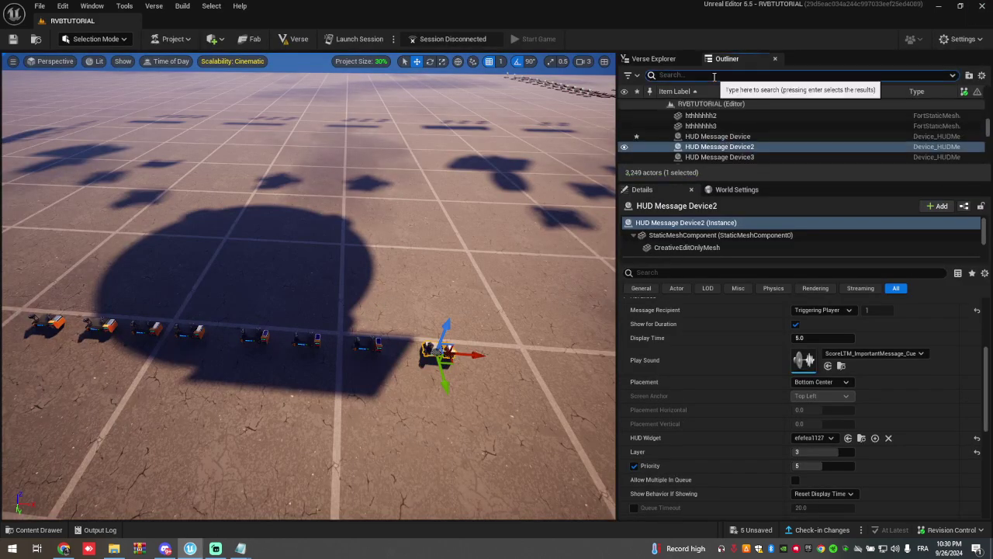
pyautogui.write('sss')
pyautogui.click(691, 149)
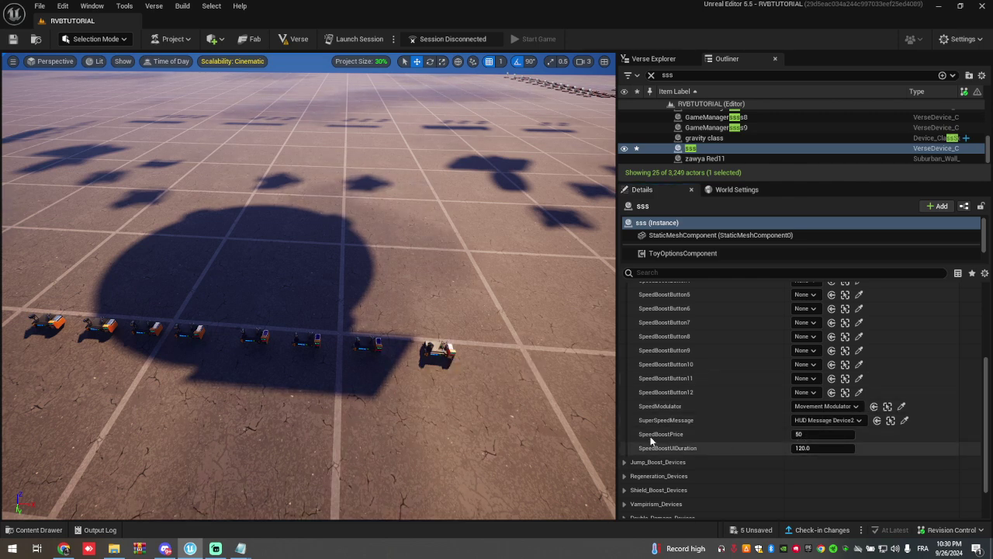
pyautogui.scroll(5, 683, 388)
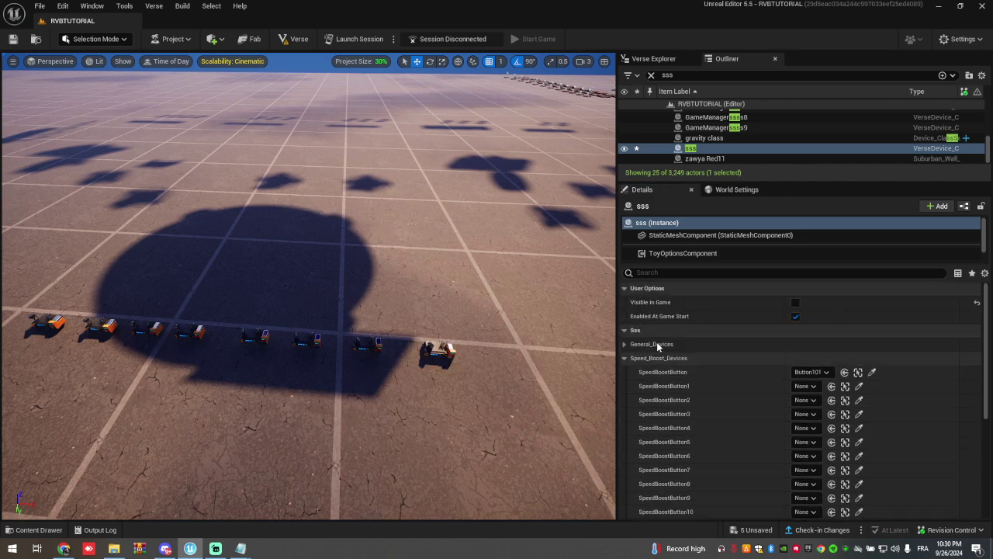
# Expand the sss device's Jump_Boost_Devices and assign the Super Jump pad's button to JumpBoostButton.
pyautogui.click(626, 359)
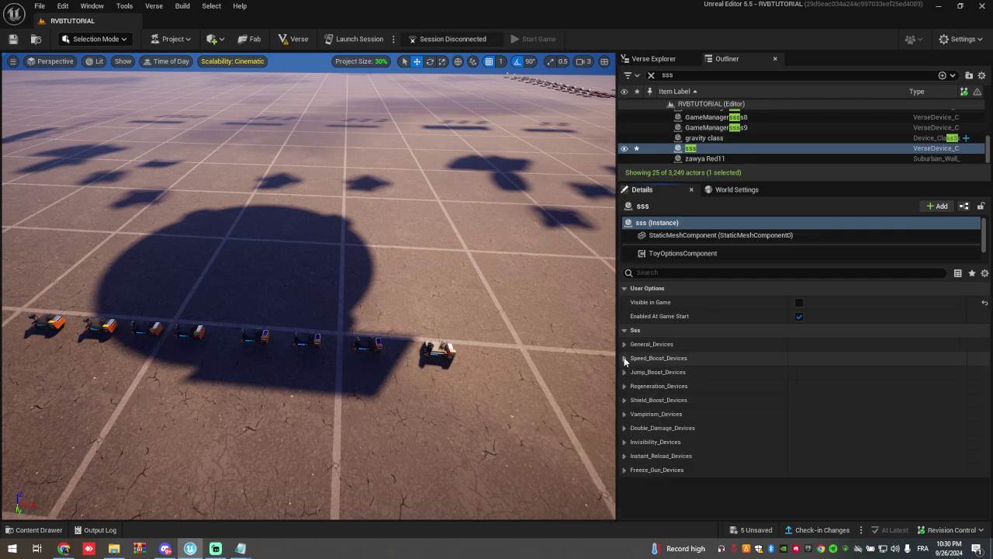
pyautogui.click(625, 373)
pyautogui.scroll(-1, 772, 410)
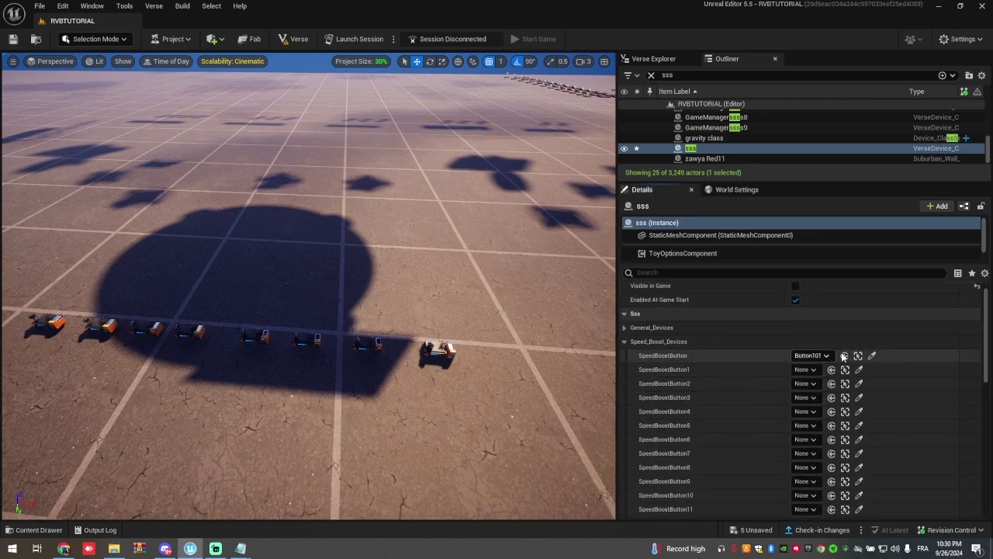
pyautogui.click(857, 356)
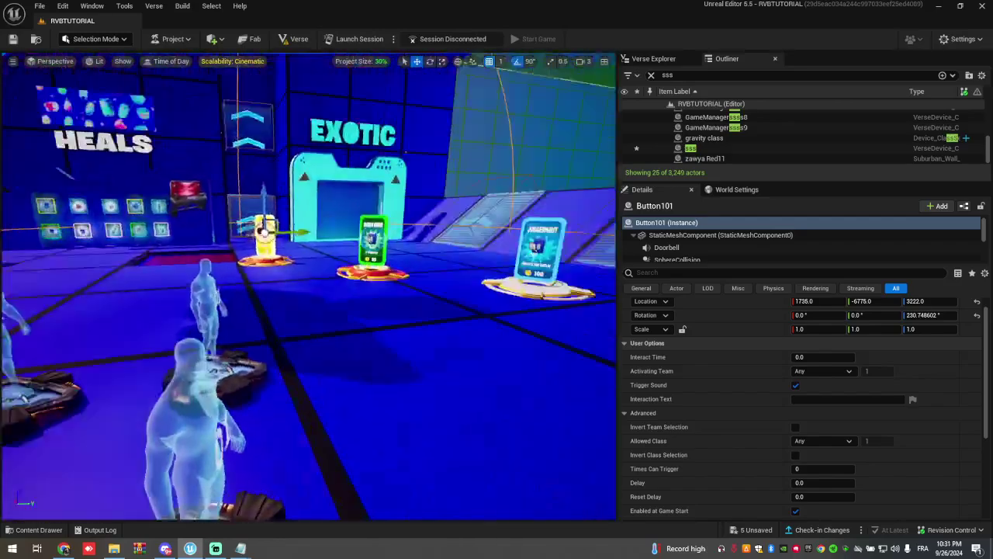
pyautogui.moveTo(309, 287); pyautogui.dragTo(533, 343, button='right')
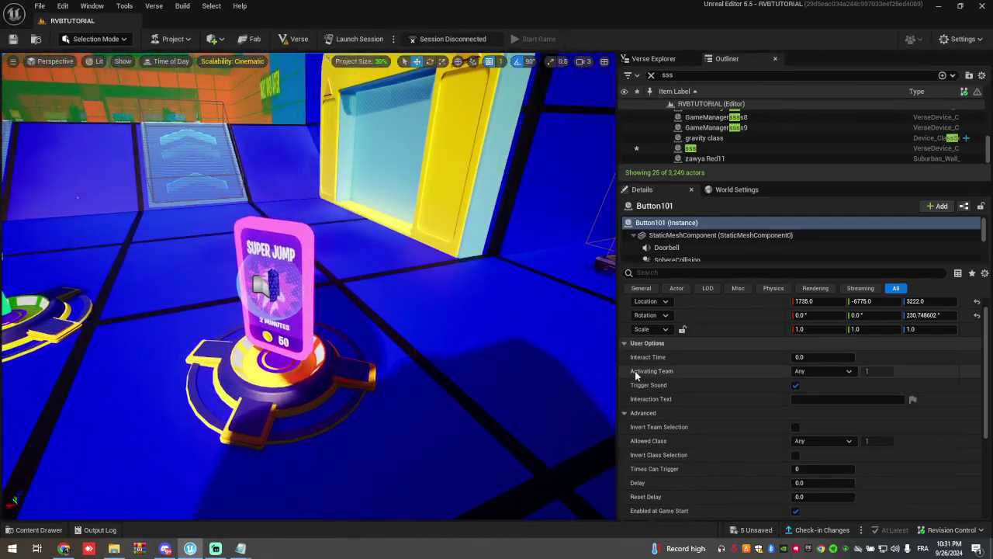
pyautogui.click(691, 148)
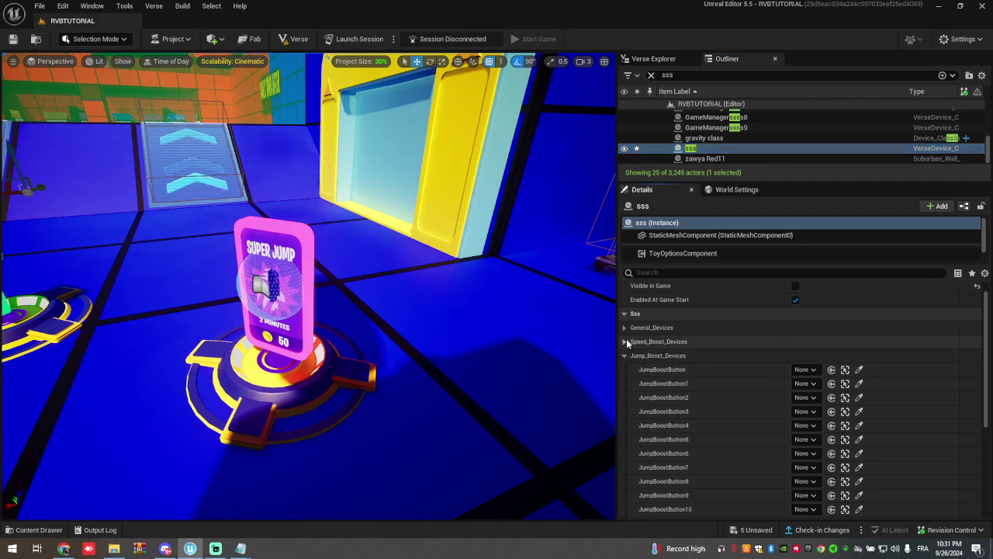
pyautogui.click(859, 370)
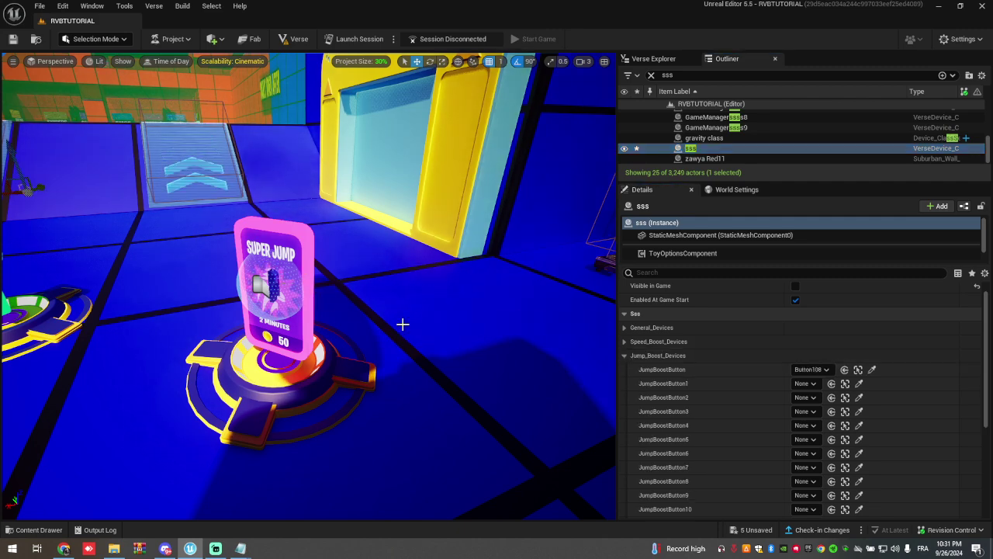
# Set JumpModulator in Jump_Boost_Devices to Movement Modulator-Super Jump.
pyautogui.scroll(-5, 697, 408)
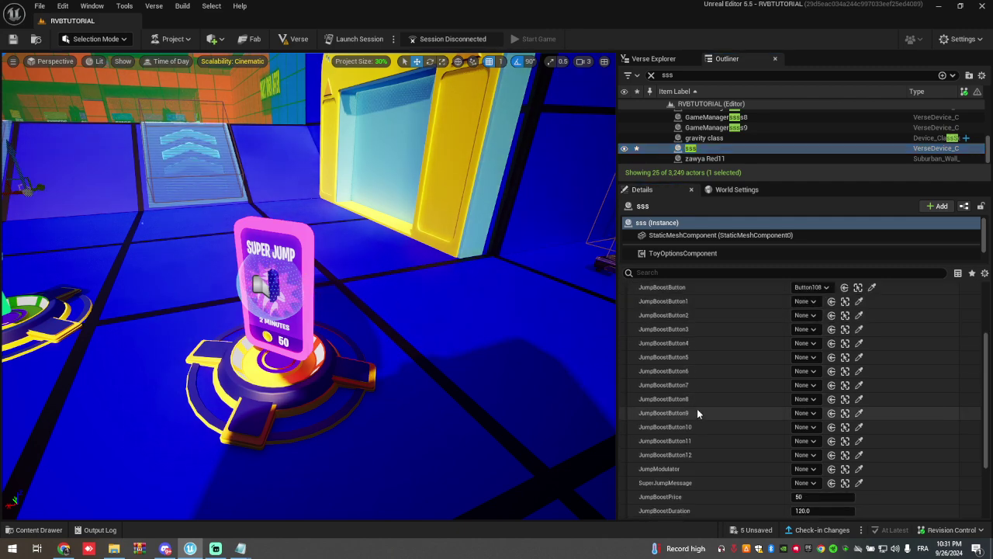
pyautogui.click(801, 403)
pyautogui.scroll(-10, 851, 368)
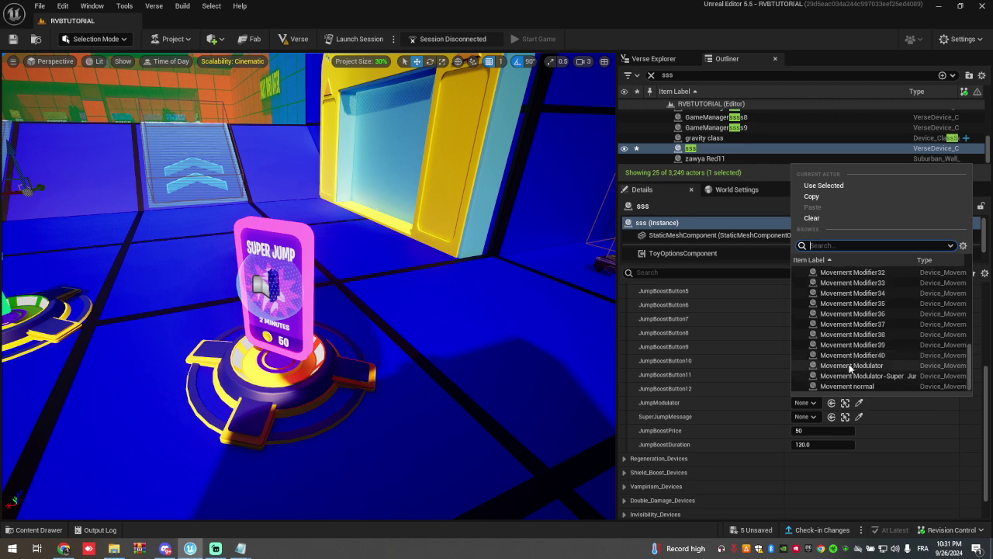
pyautogui.click(862, 375)
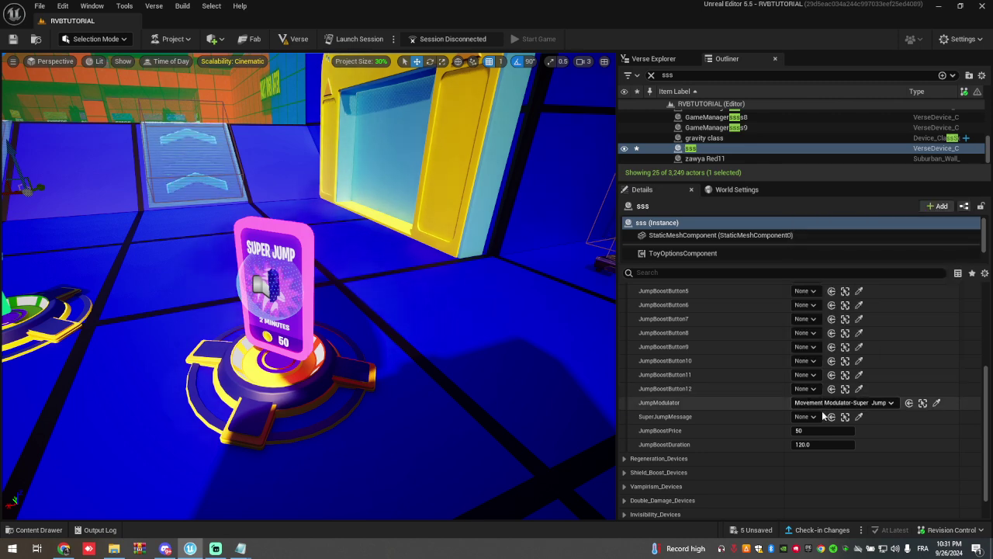
# Inspect the HUD message device assigned to SuperSpeedMessage and the row of HUD message devices beside it in the level.
pyautogui.scroll(10, 713, 378)
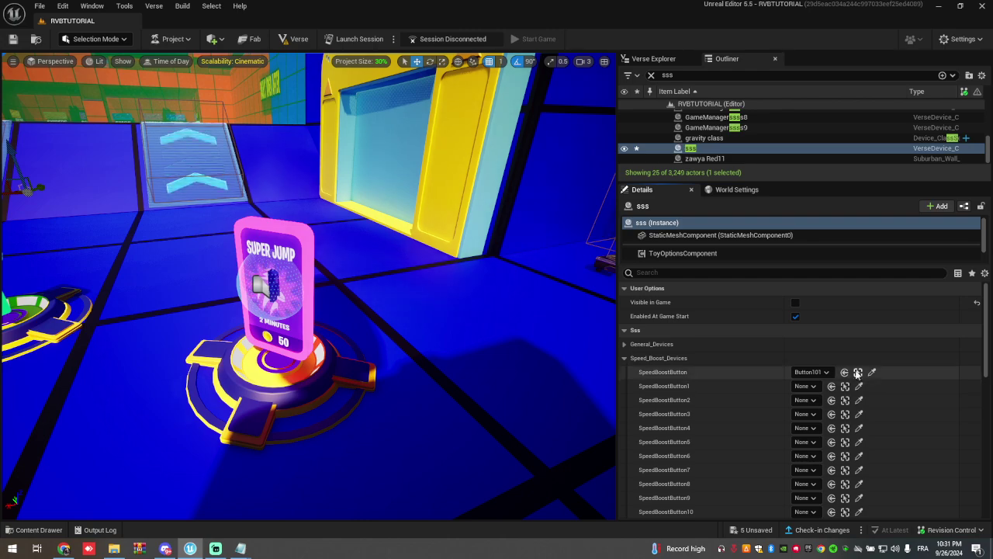
pyautogui.scroll(-4, 759, 420)
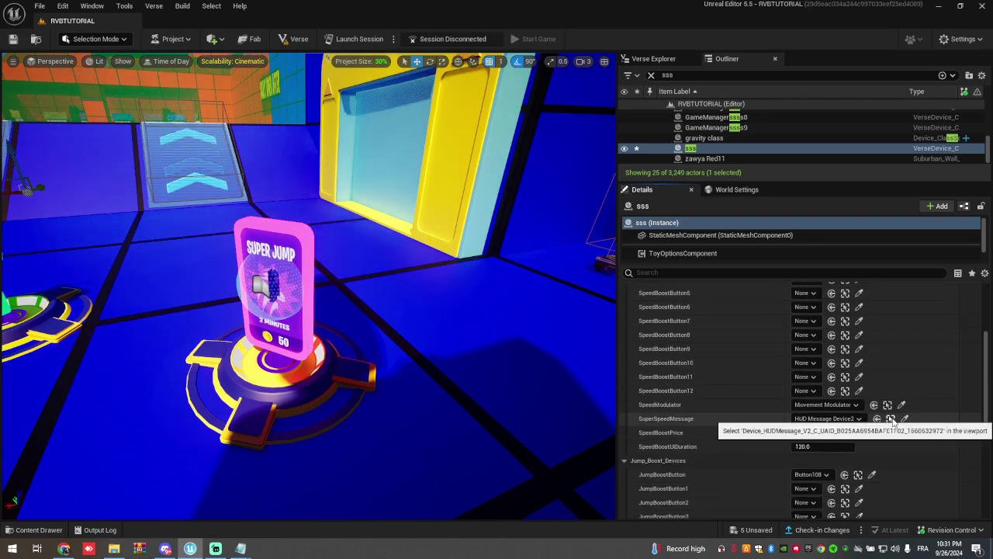
pyautogui.scroll(2, 892, 336)
pyautogui.click(890, 481)
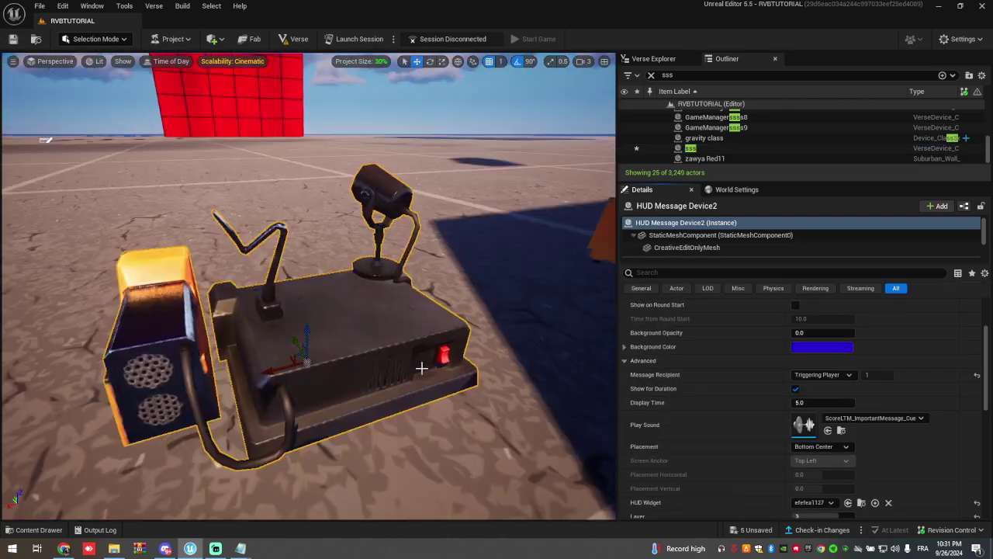
pyautogui.moveTo(421, 367); pyautogui.dragTo(307, 317, button='right')
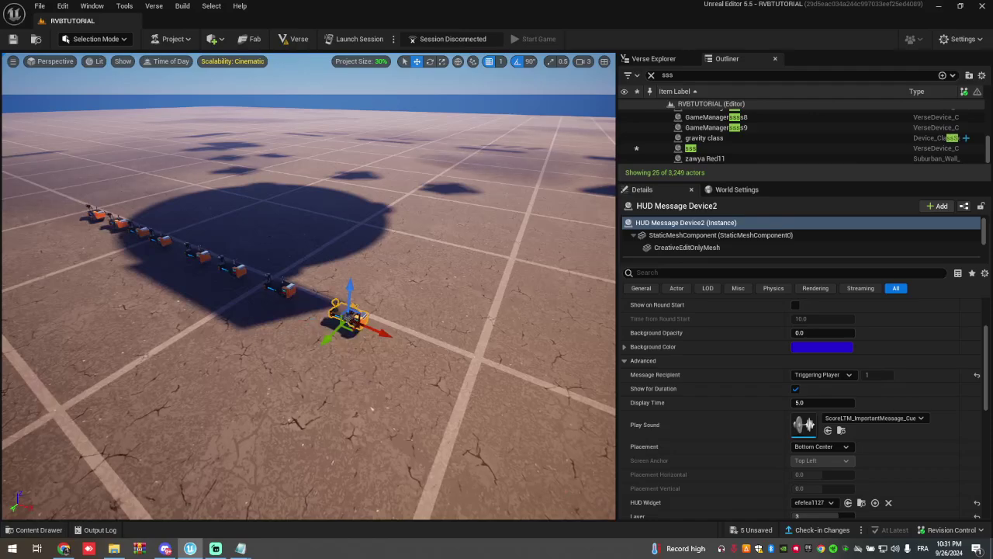
# Reselect the sss device and set SuperJumpMessage in Jump_Boost_Devices to HUD Message Device3.
pyautogui.doubleClick(691, 147)
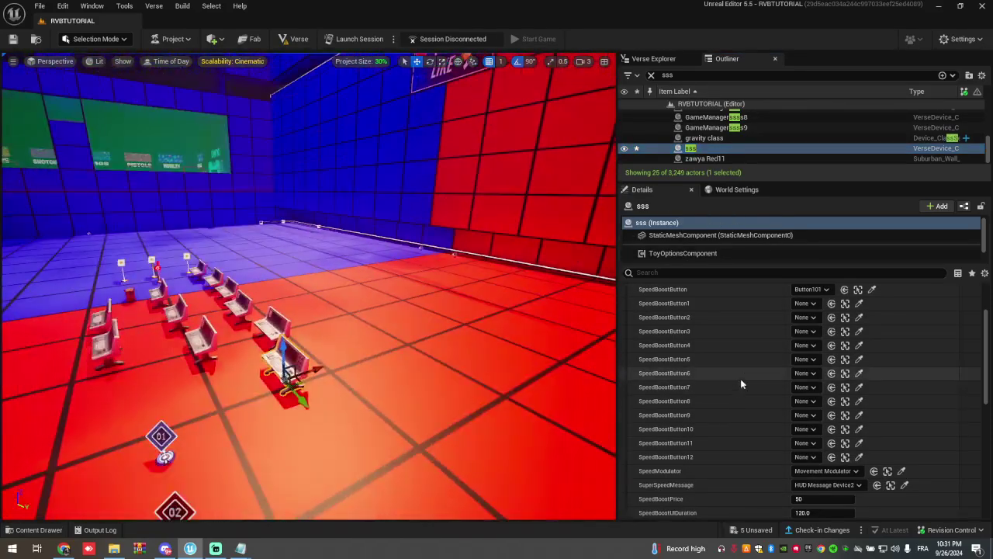
pyautogui.scroll(-3, 740, 378)
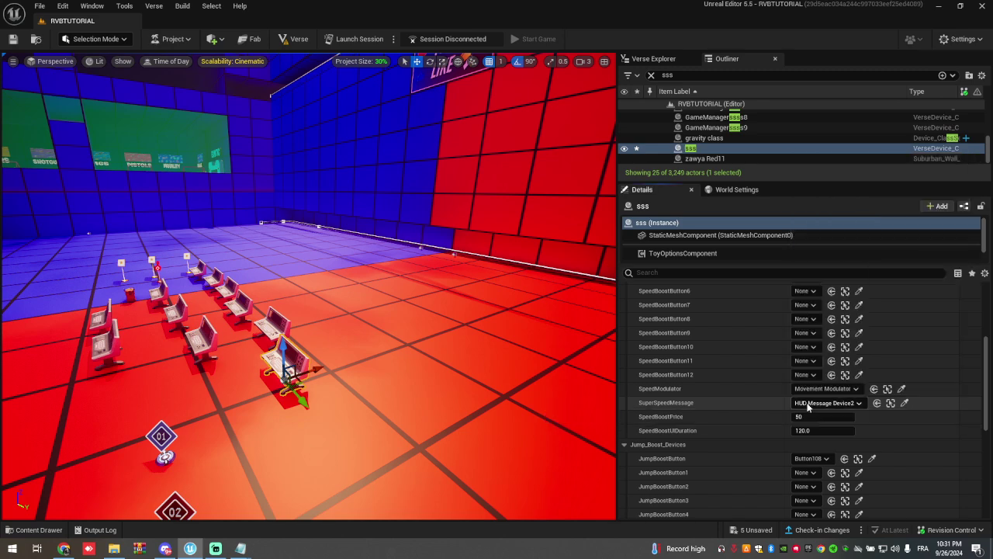
pyautogui.scroll(-6, 803, 435)
pyautogui.click(805, 471)
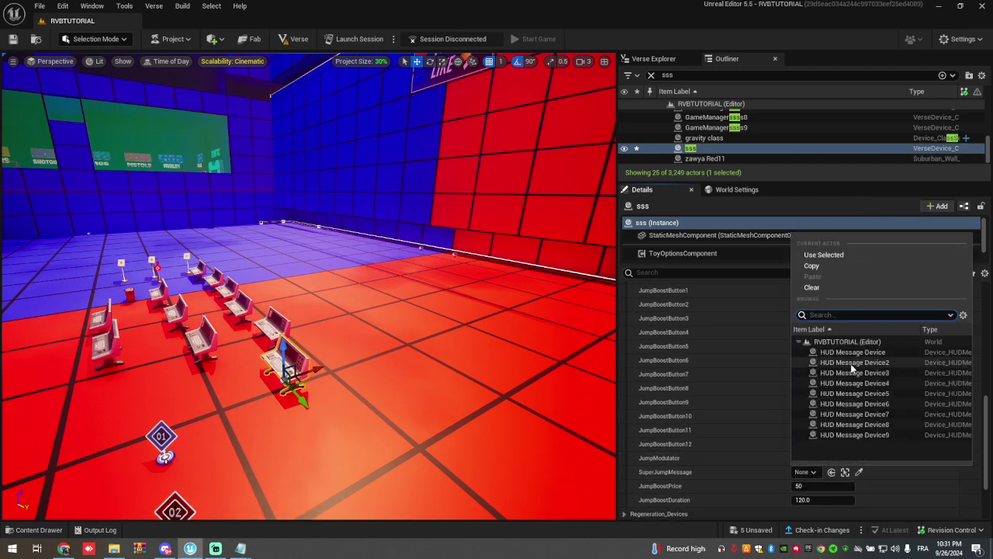
pyautogui.click(851, 369)
pyautogui.scroll(-2, 776, 442)
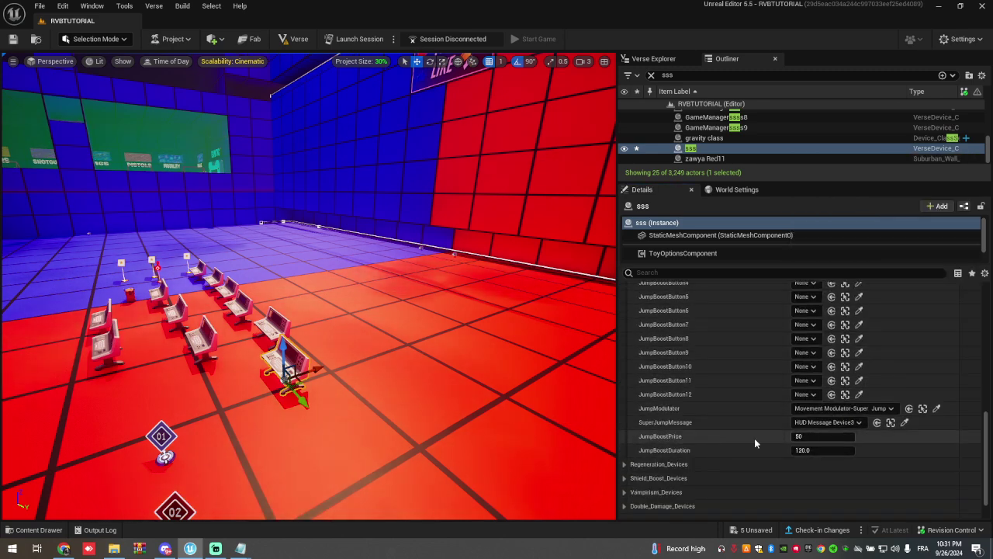
# Expand the sss device's Regeneration_Devices group to show its button, device and message settings.
pyautogui.scroll(-2, 764, 439)
pyautogui.scroll(-1, 737, 423)
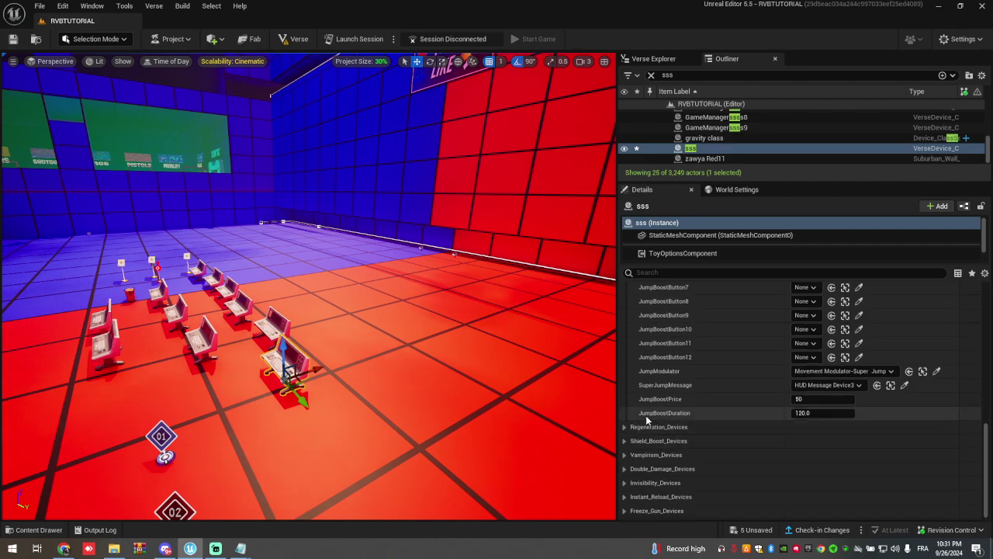
pyautogui.click(646, 417)
pyautogui.scroll(-3, 714, 430)
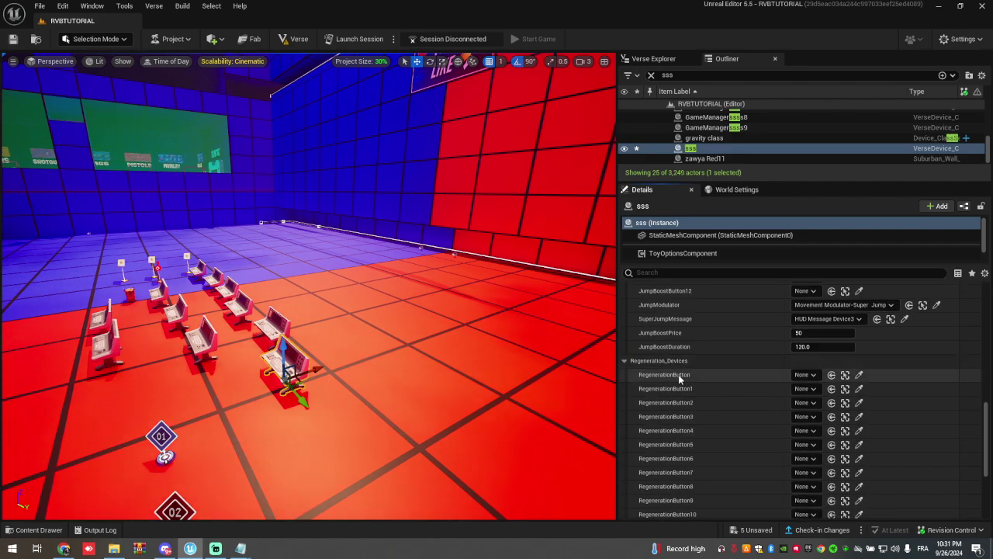
# Search the Fortnite Devices folder for health and place a Health Powerup on the red ledge outside the arena wall.
pyautogui.moveTo(470, 381); pyautogui.dragTo(609, 374, button='right')
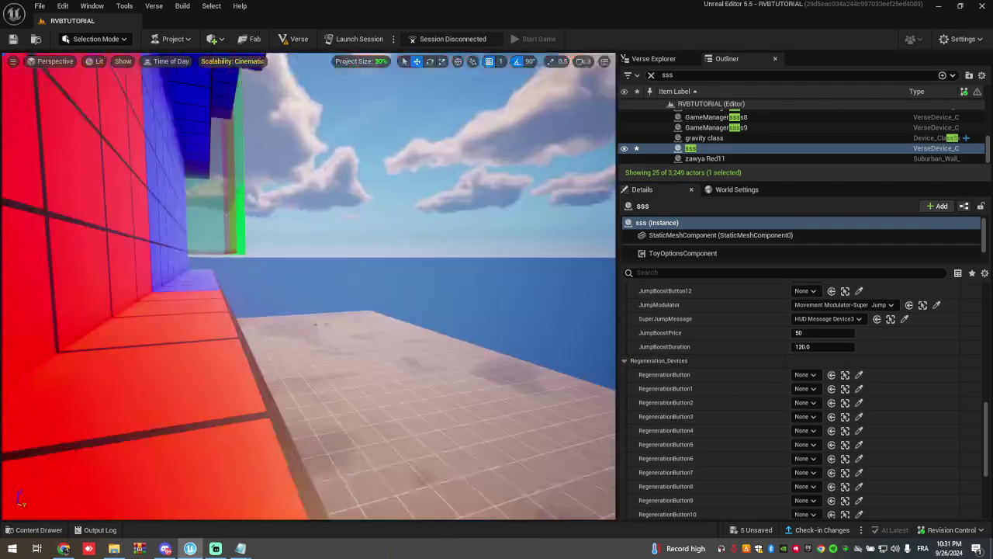
pyautogui.moveTo(364, 333); pyautogui.dragTo(363, 383, button='right')
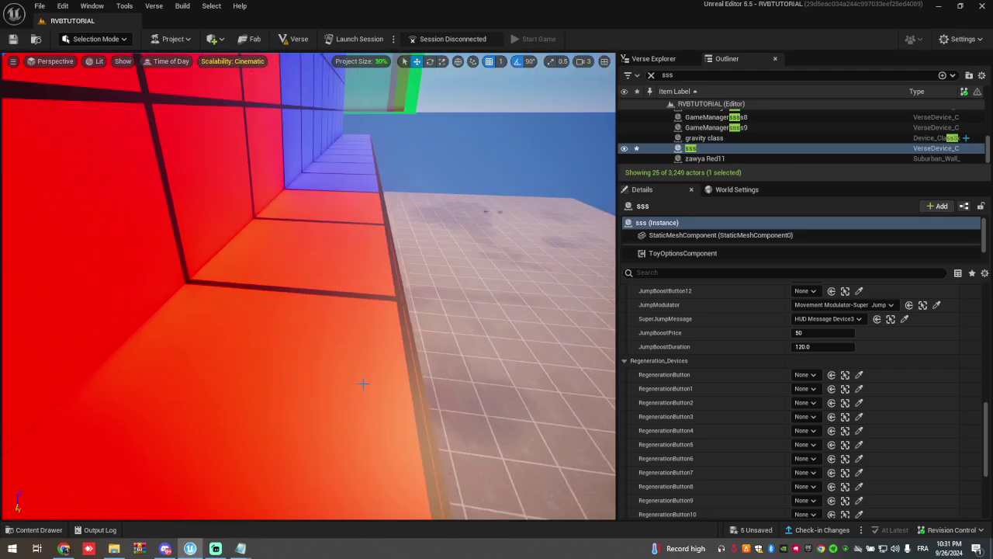
pyautogui.hotkey('ctrl', 'space')
pyautogui.click(21, 335)
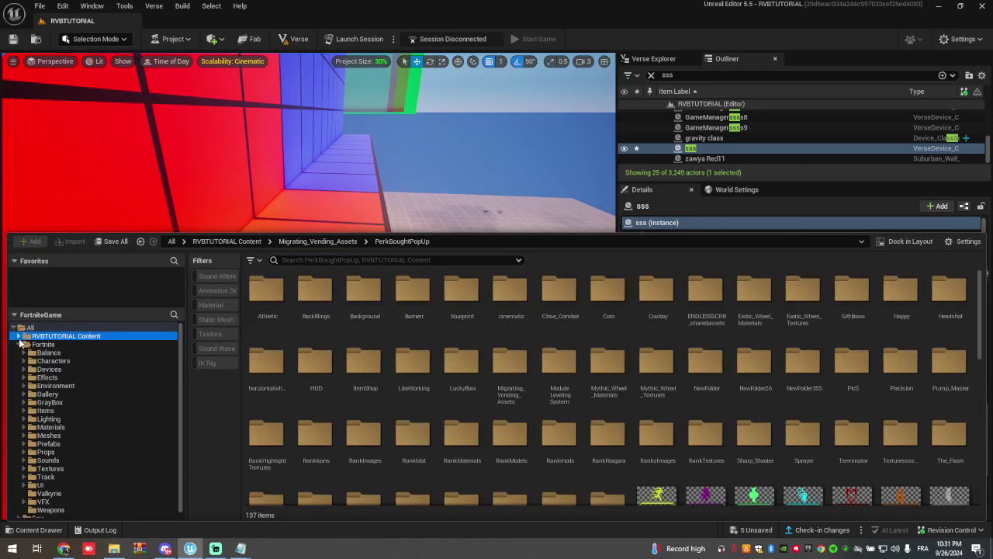
pyautogui.click(42, 345)
pyautogui.doubleClick(358, 299)
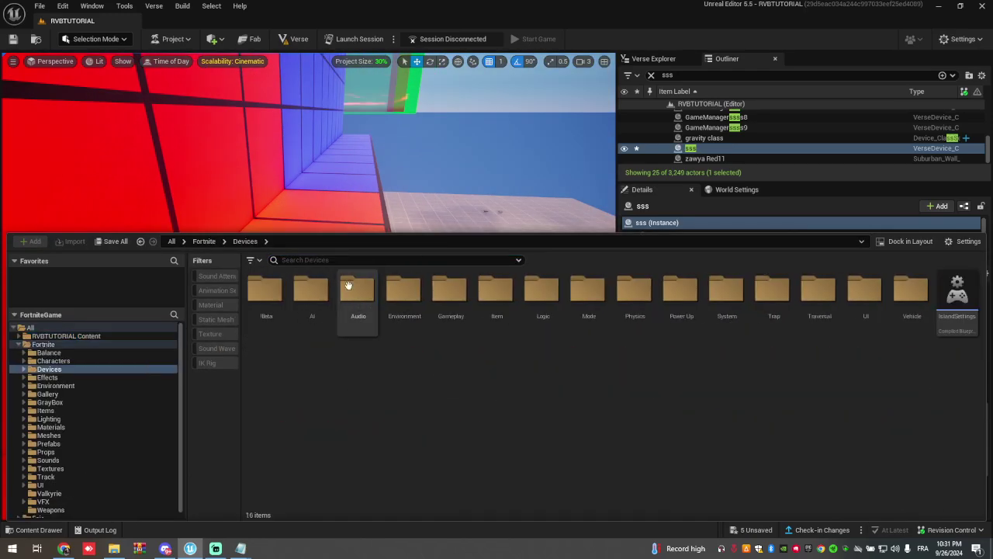
pyautogui.click(334, 258)
pyautogui.write('heal')
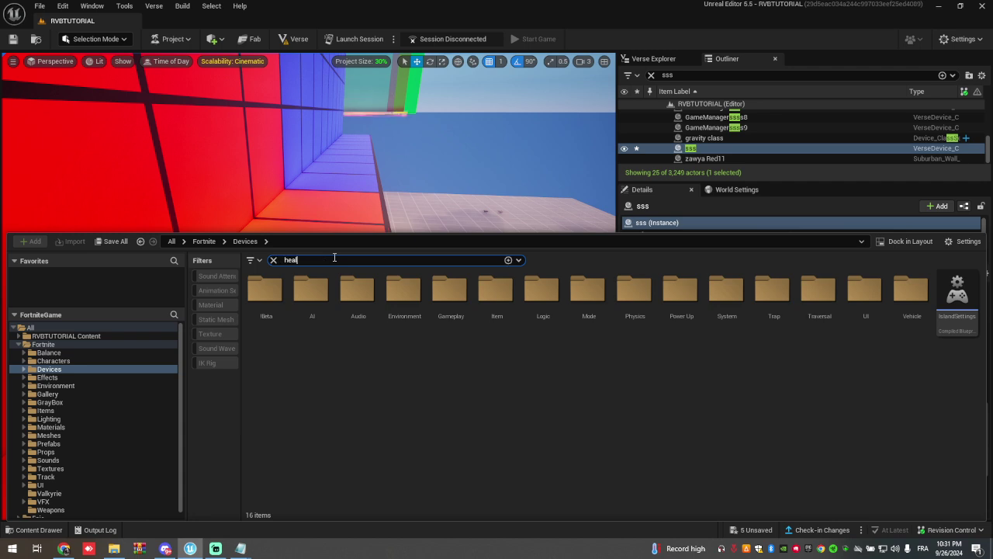
pyautogui.write('th')
pyautogui.moveTo(248, 310)
pyautogui.mouseDown()
pyautogui.moveTo(253, 204)
pyautogui.moveTo(313, 224)
pyautogui.mouseUp()
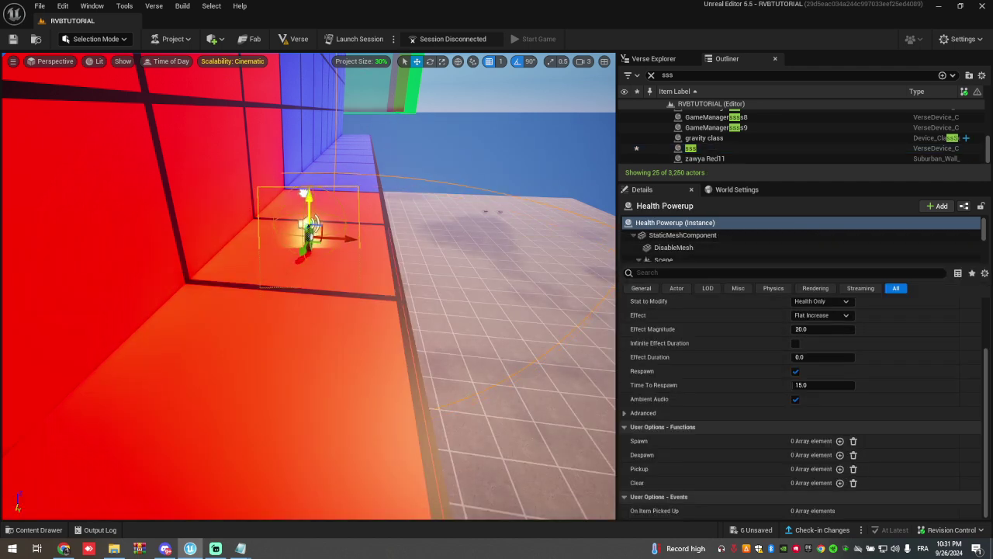
pyautogui.scroll(4, 835, 365)
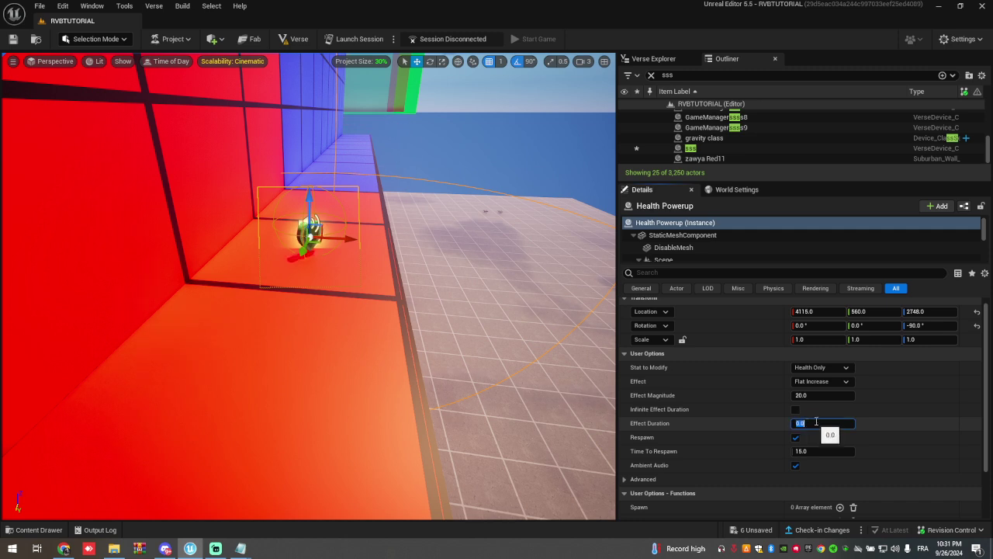
pyautogui.write('120')
pyautogui.press('Return')
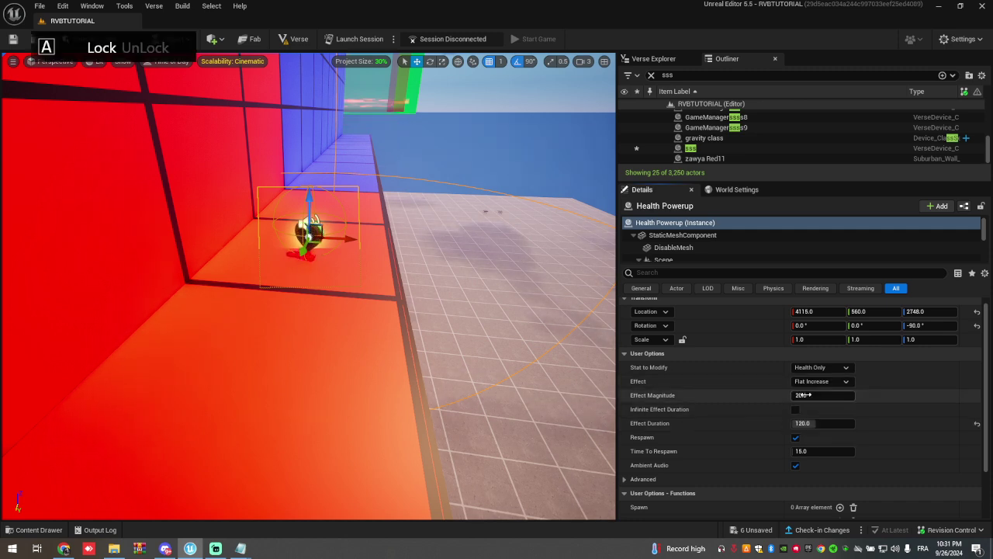
pyautogui.click(824, 381)
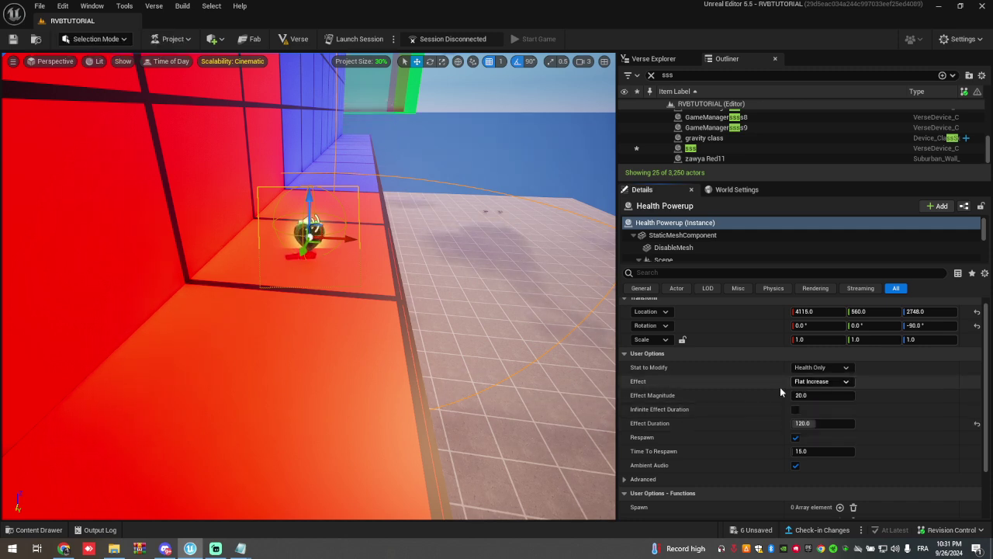
pyautogui.hotkey('ctrl', 'z')
# Set the Health Powerup's Effect Duration to 120 and change its Effect Magnitude.
pyautogui.click(812, 424)
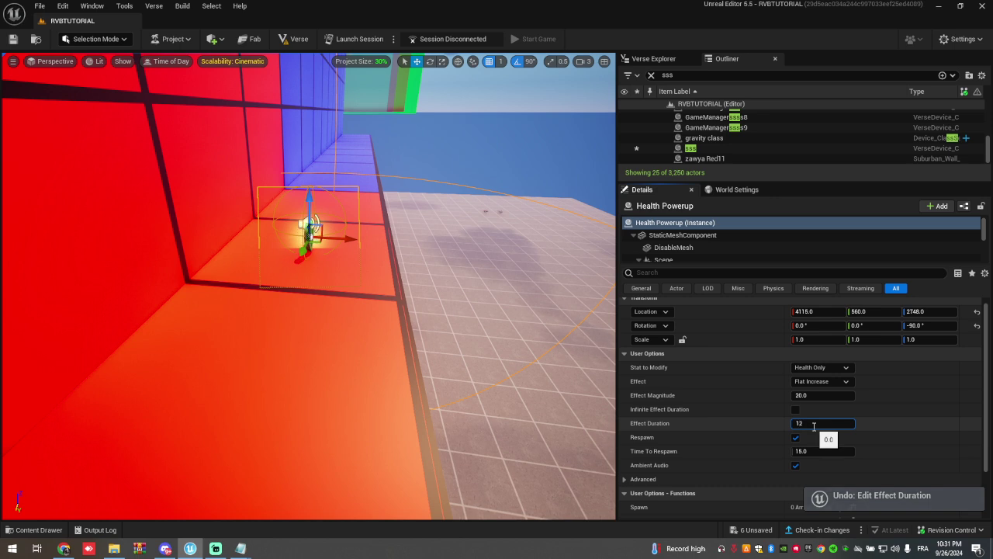
pyautogui.write('120')
pyautogui.press('Return')
pyautogui.press('capslock')
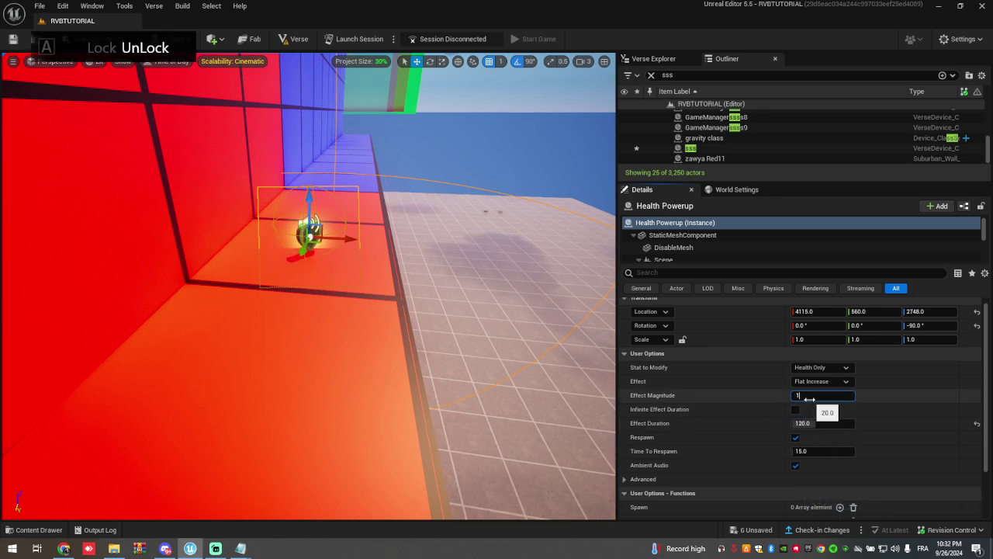
pyautogui.press('Return')
# Reselect the sss device, collapse Jump_Boost_Devices and assign the placed Health Powerup as RegenerationDevice.
pyautogui.click(690, 148)
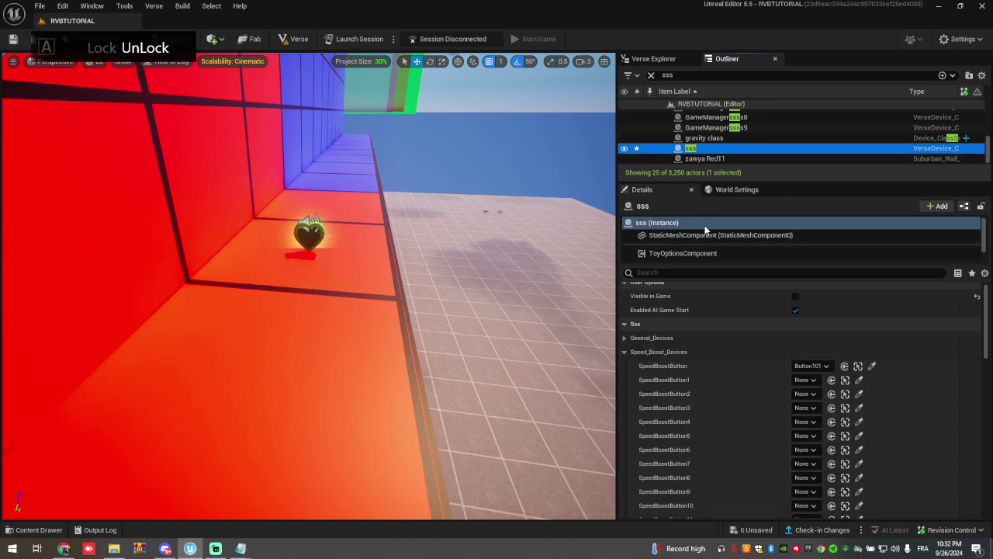
pyautogui.scroll(-10, 755, 447)
pyautogui.scroll(3, 751, 425)
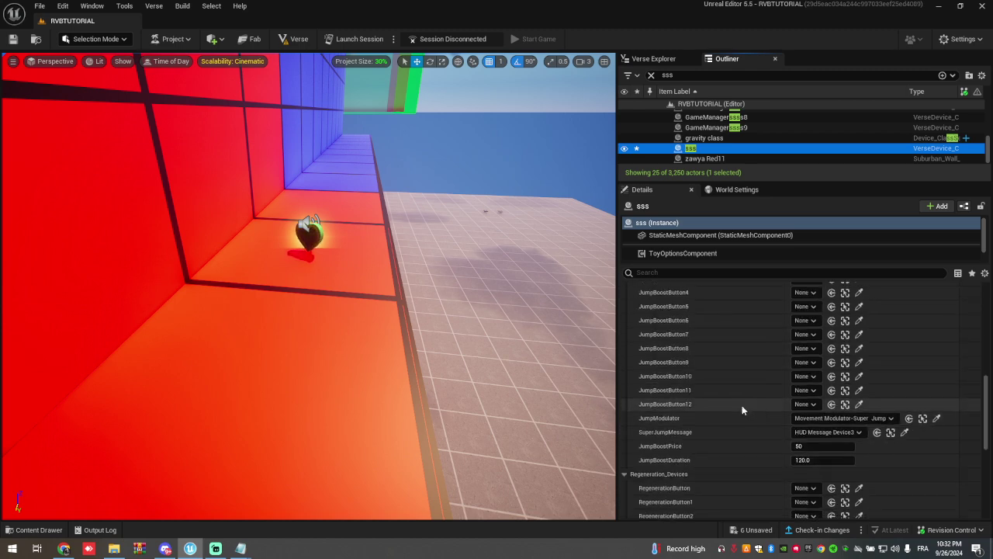
pyautogui.scroll(-3, 698, 380)
pyautogui.click(630, 341)
pyautogui.scroll(3, 676, 338)
pyautogui.scroll(-5, 676, 338)
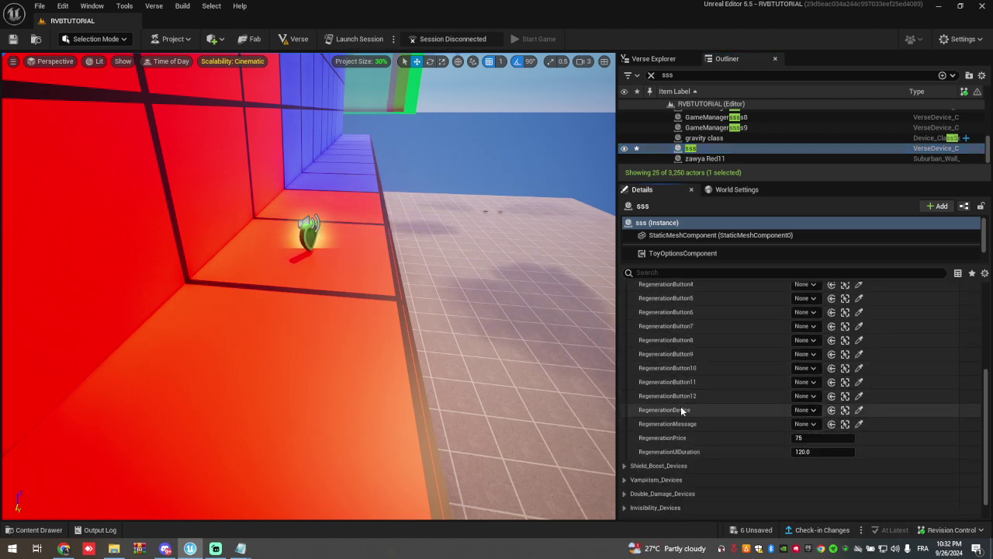
pyautogui.click(859, 410)
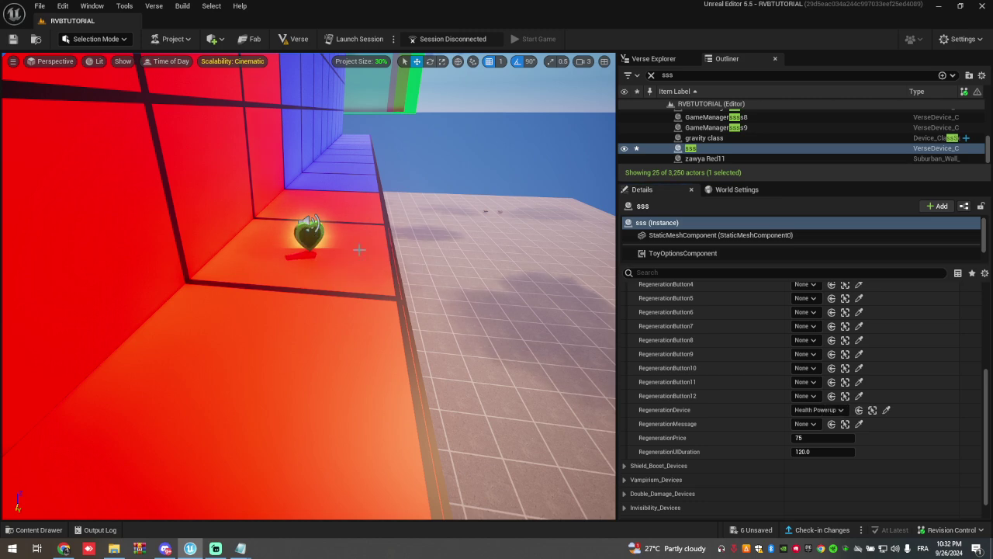
# Set RegenerationMessage to HUD Message Device4 and collapse the Regeneration_Devices group.
pyautogui.click(804, 424)
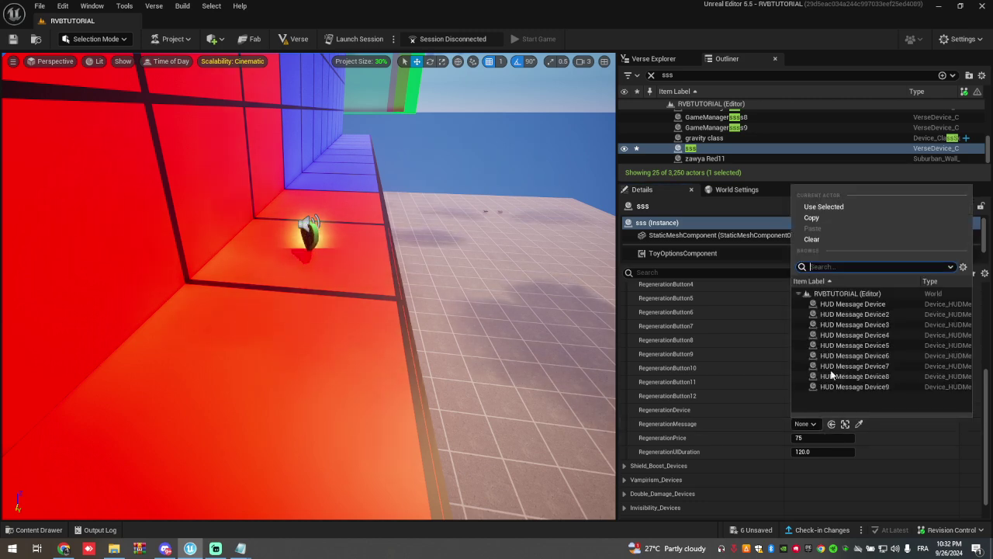
pyautogui.click(869, 335)
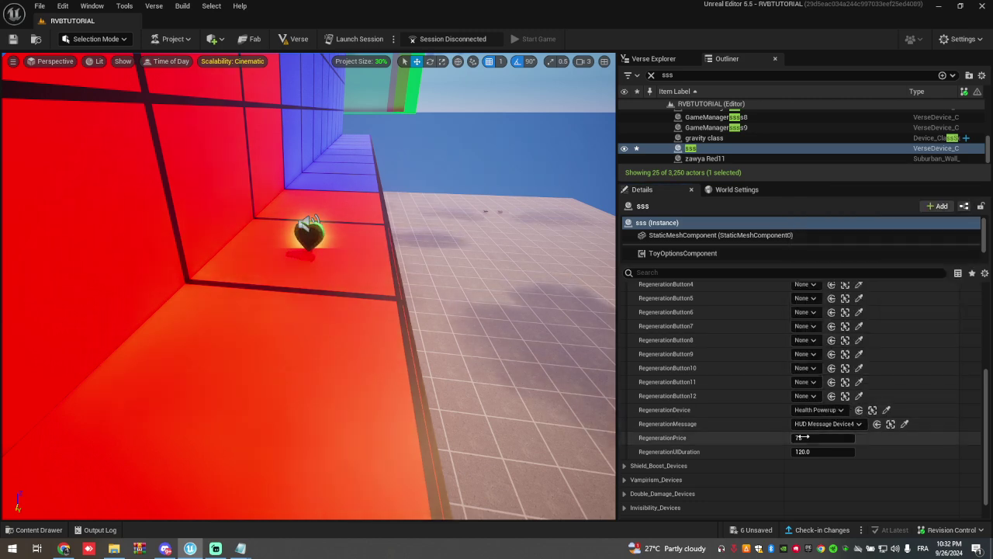
pyautogui.scroll(5, 629, 326)
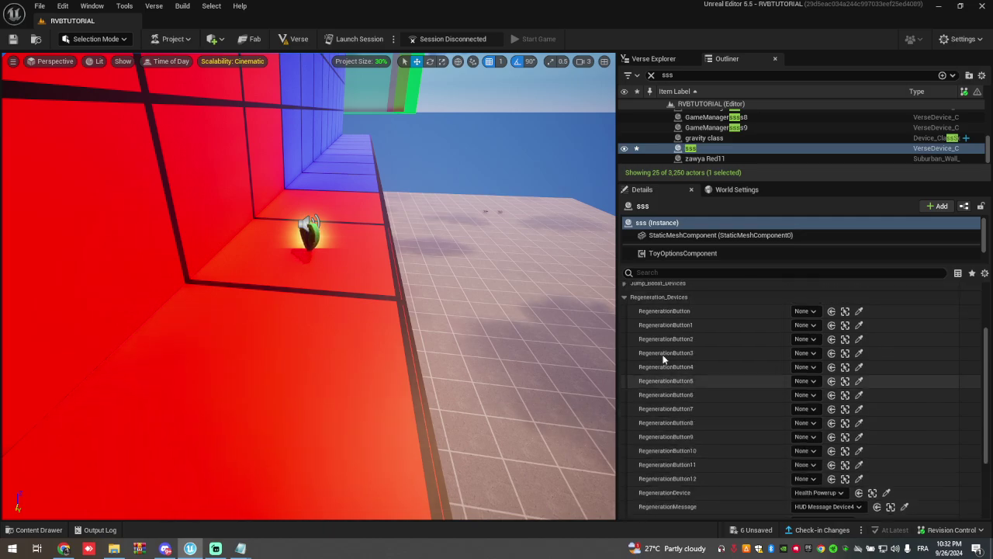
pyautogui.click(625, 313)
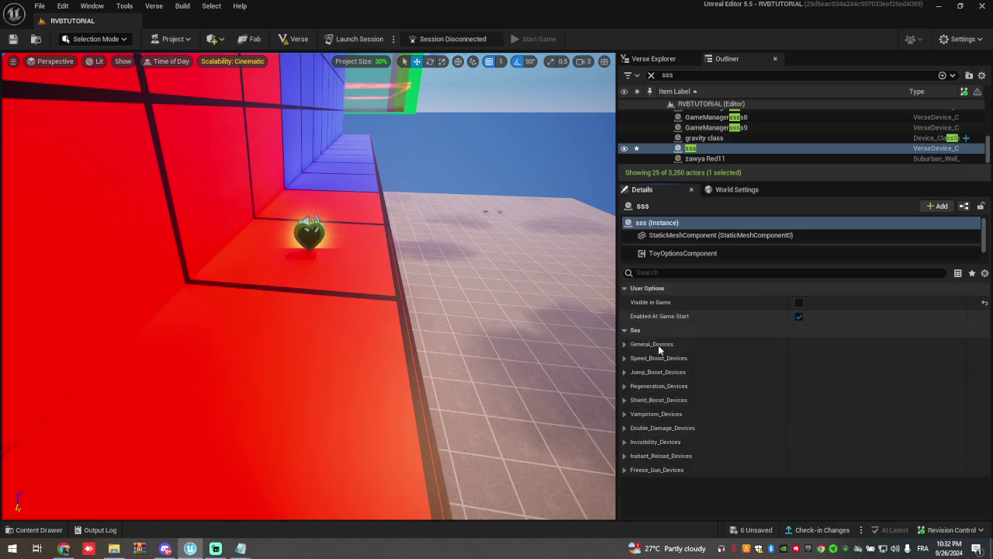
# Expand Shield_Boost_Devices and assign the Juggernaut pad's button to ShieldBoostButton.
pyautogui.click(624, 400)
pyautogui.press('w')
pyautogui.moveTo(397, 358); pyautogui.dragTo(504, 365, button='right')
pyautogui.press('w')
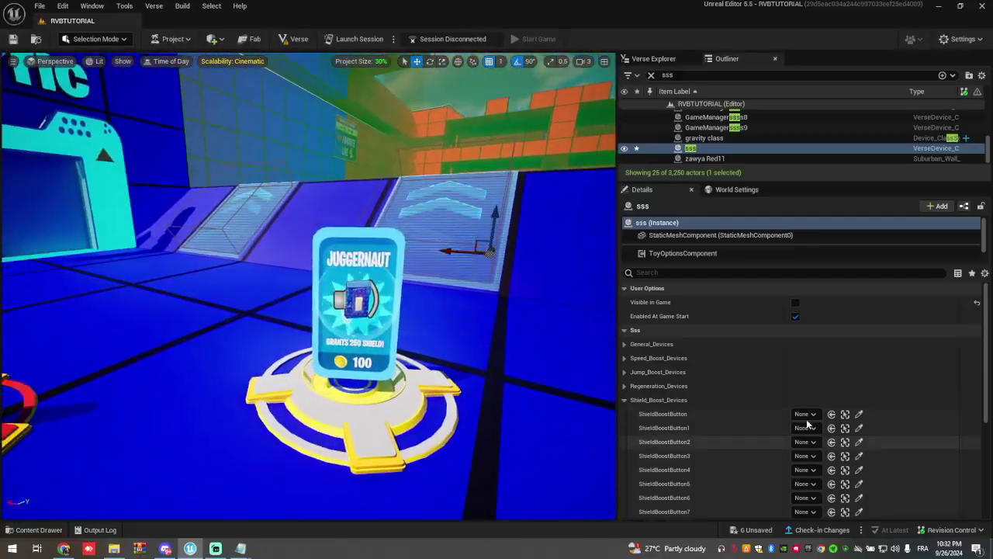
pyautogui.click(858, 414)
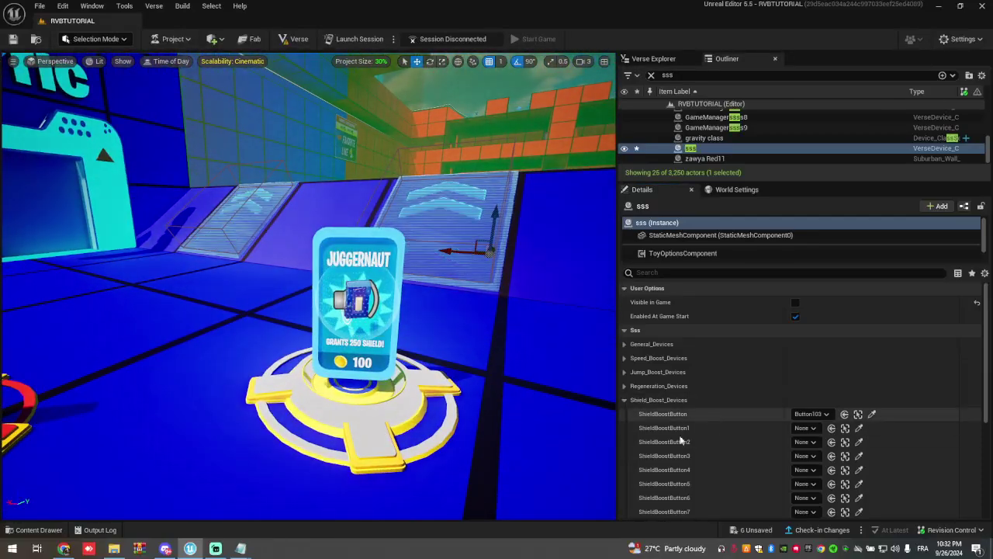
# Set JuggernautMessage to HUD Message Device5 and ShieldToGrant to 200 in Shield_Boost_Devices.
pyautogui.scroll(-5, 682, 439)
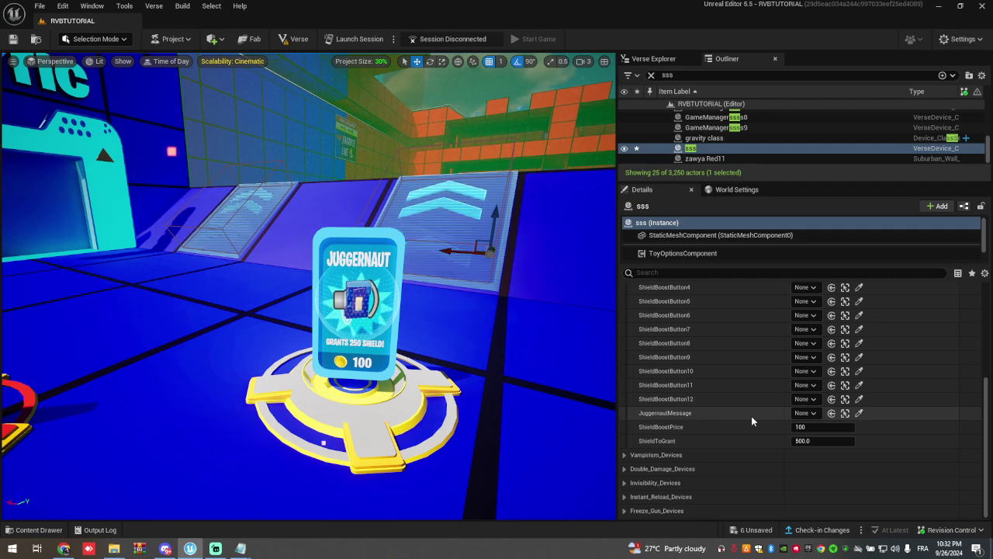
pyautogui.click(813, 414)
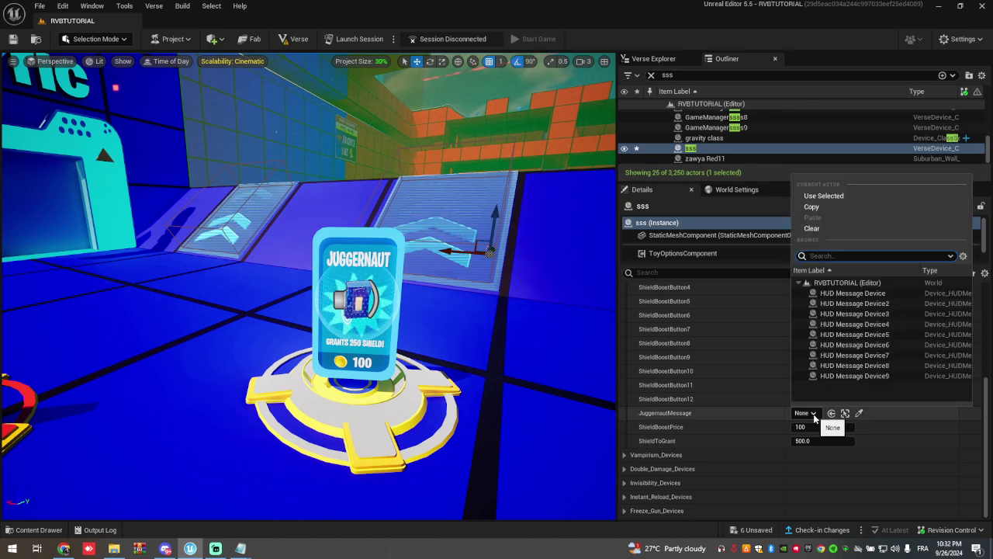
pyautogui.click(879, 325)
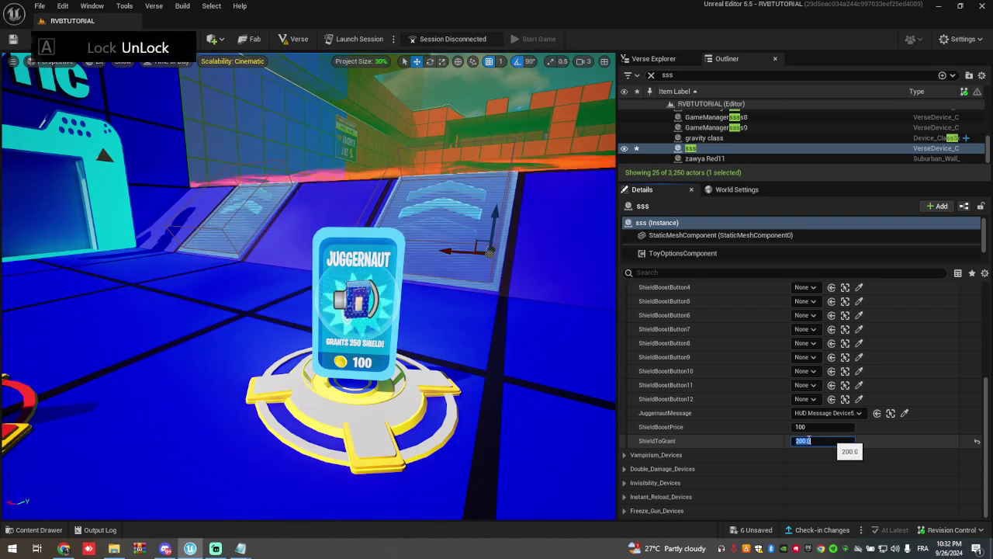
pyautogui.scroll(3, 719, 430)
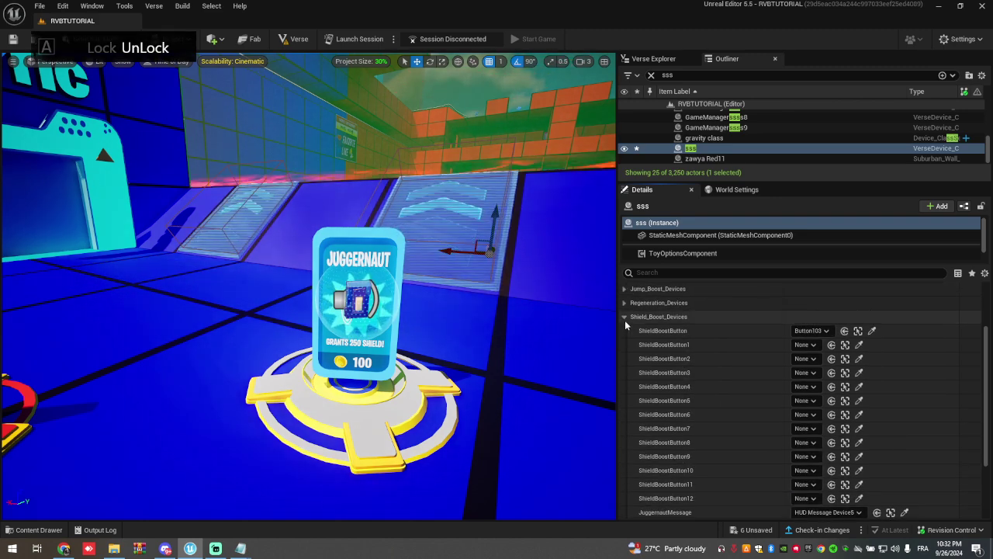
# Collapse Shield_Boost_Devices, expand Vampirism_Devices and assign the Vampirism pad's button to VampirismButton.
pyautogui.click(625, 317)
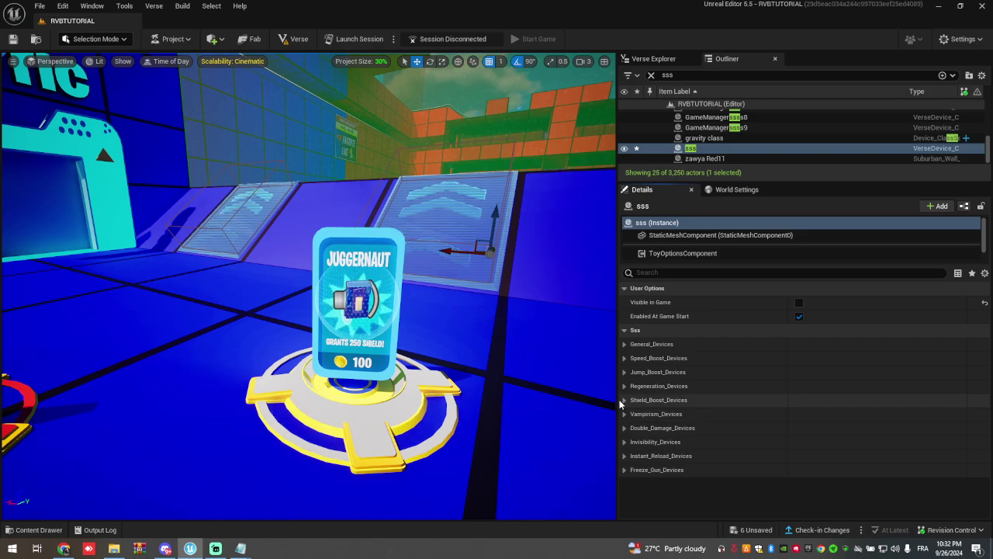
pyautogui.click(663, 415)
pyautogui.scroll(-2, 784, 419)
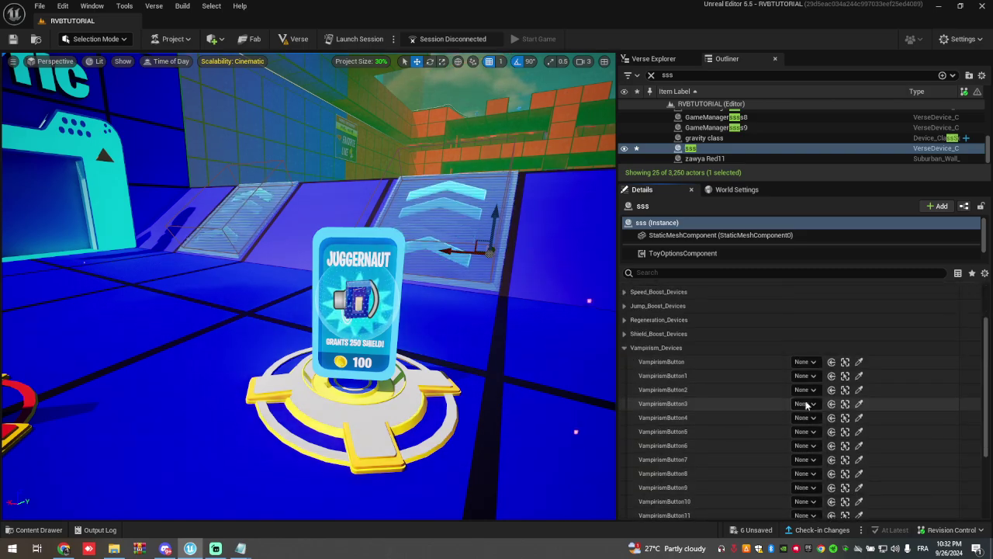
pyautogui.moveTo(349, 272); pyautogui.dragTo(497, 272, button='right')
pyautogui.moveTo(311, 285); pyautogui.dragTo(474, 288, button='right')
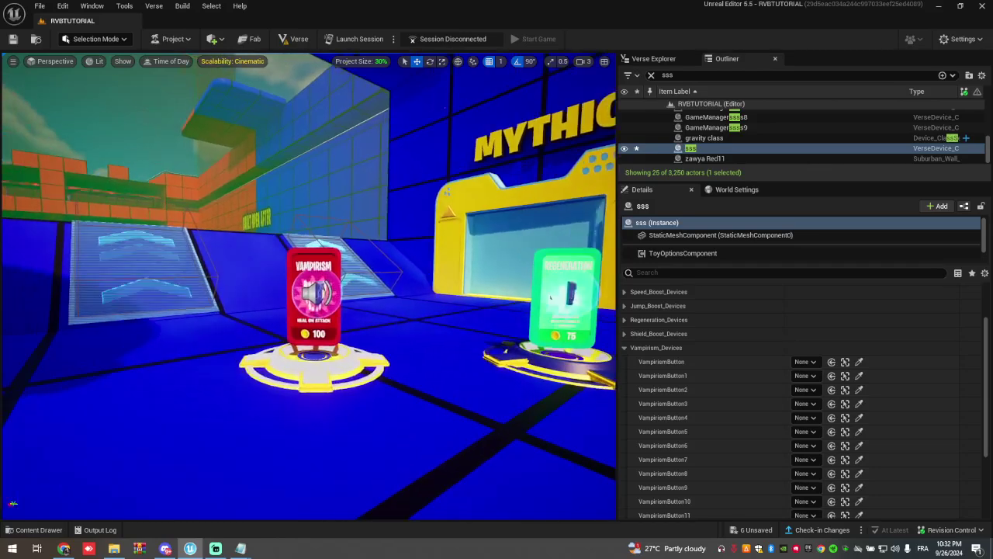
pyautogui.click(860, 361)
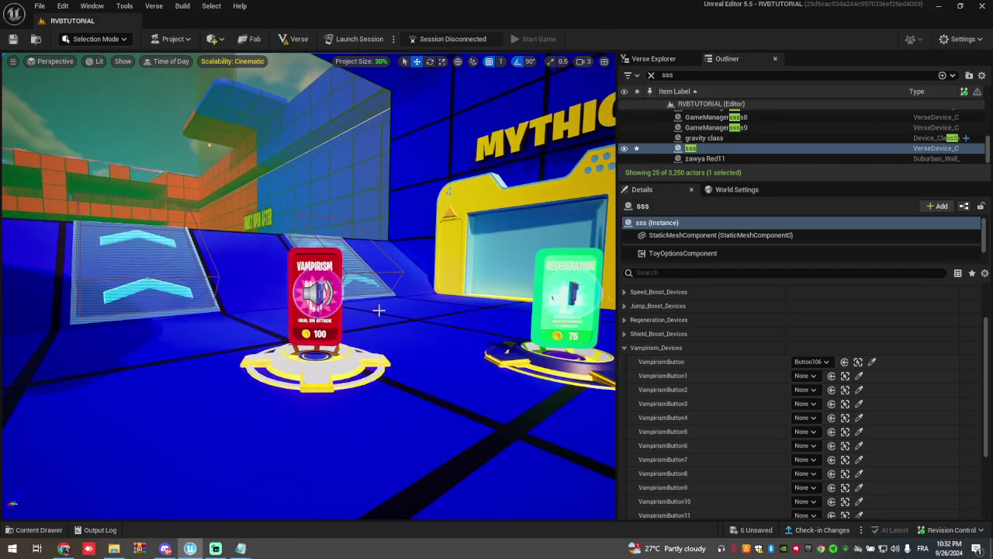
pyautogui.moveTo(378, 309); pyautogui.dragTo(379, 309, button='right')
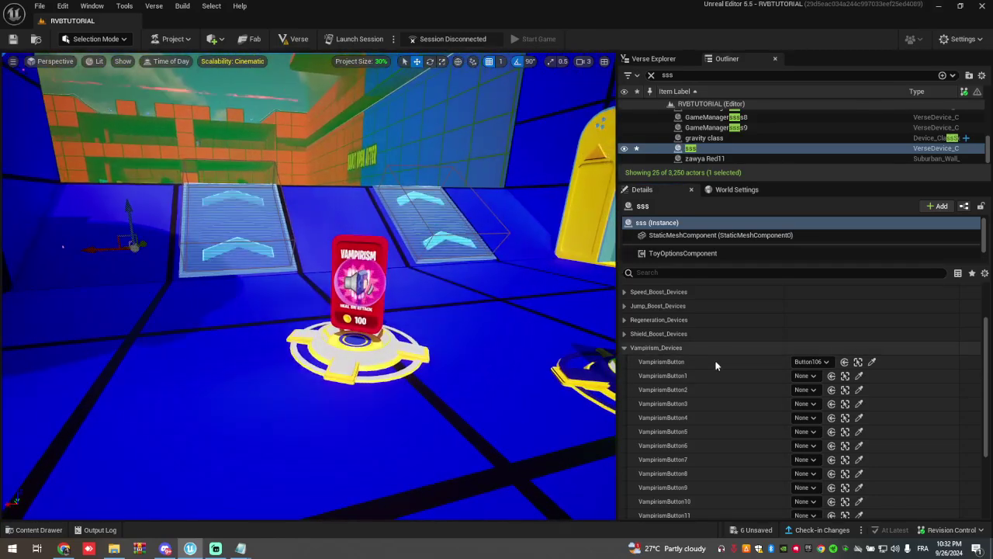
# Set VampirismMessage to HUD Message Device6 and collapse the Vampirism_Devices group.
pyautogui.scroll(-3, 793, 423)
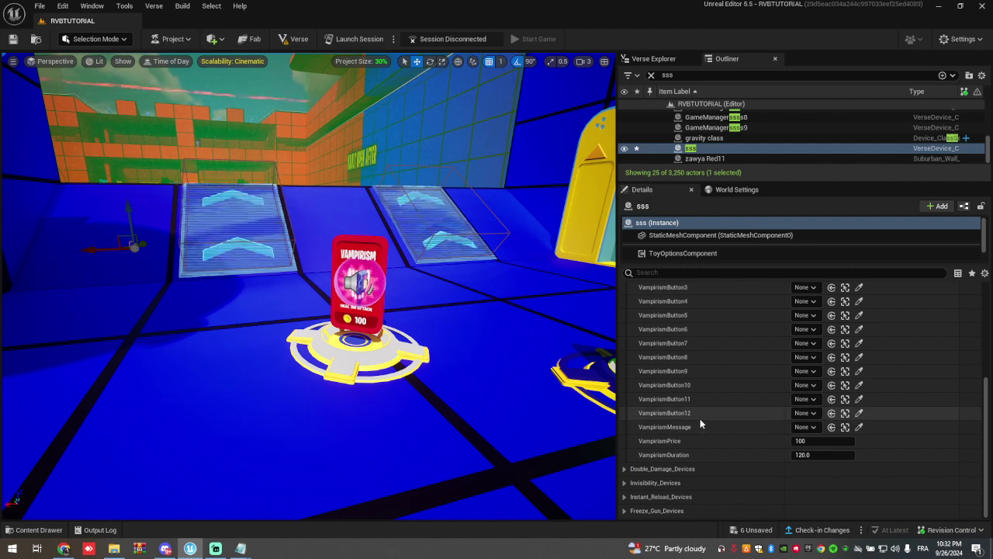
pyautogui.click(807, 427)
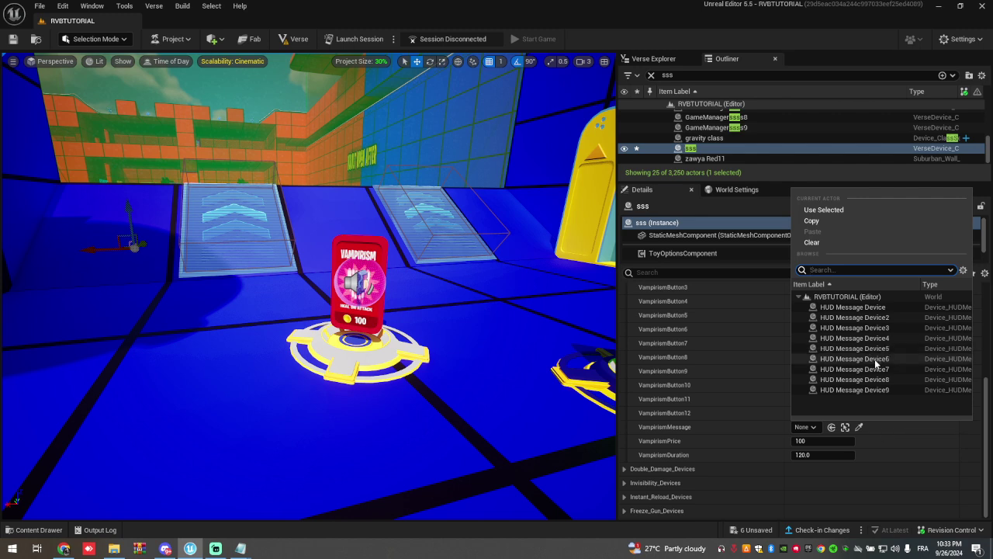
pyautogui.click(874, 360)
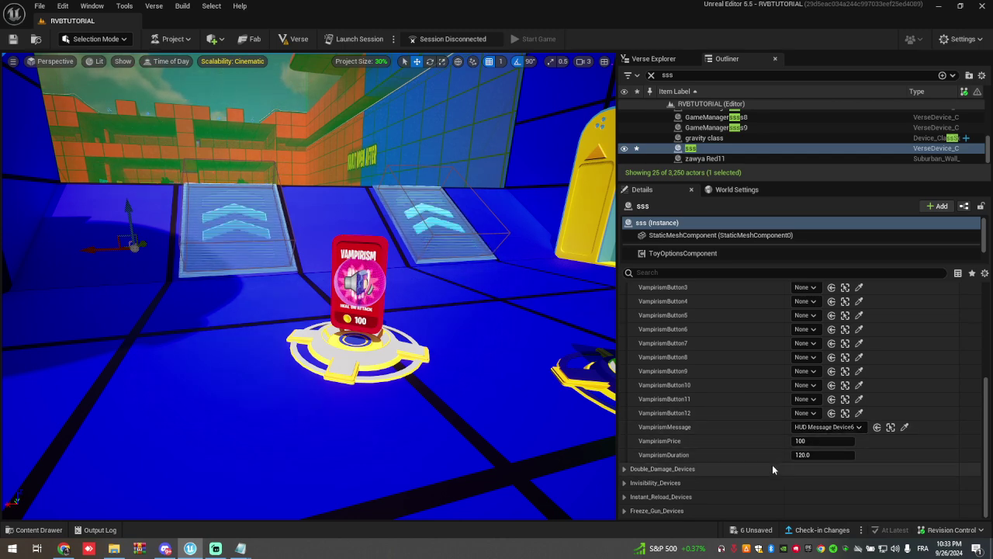
pyautogui.scroll(3, 672, 386)
pyautogui.click(624, 314)
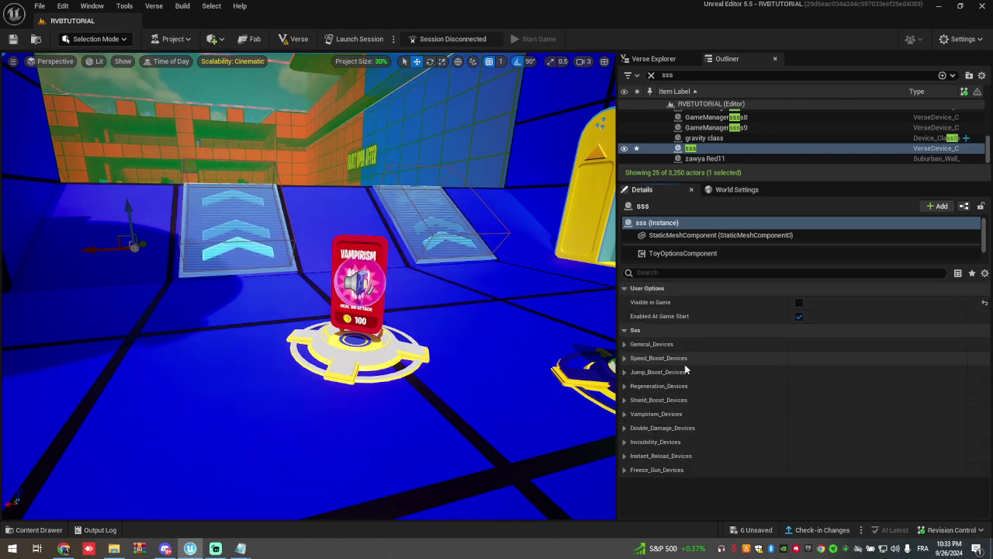
# Expand Double_Damage_Devices and assign the Double Damage pad's button to DoubleDamageButton.
pyautogui.click(624, 428)
pyautogui.moveTo(496, 373); pyautogui.dragTo(451, 361, button='right')
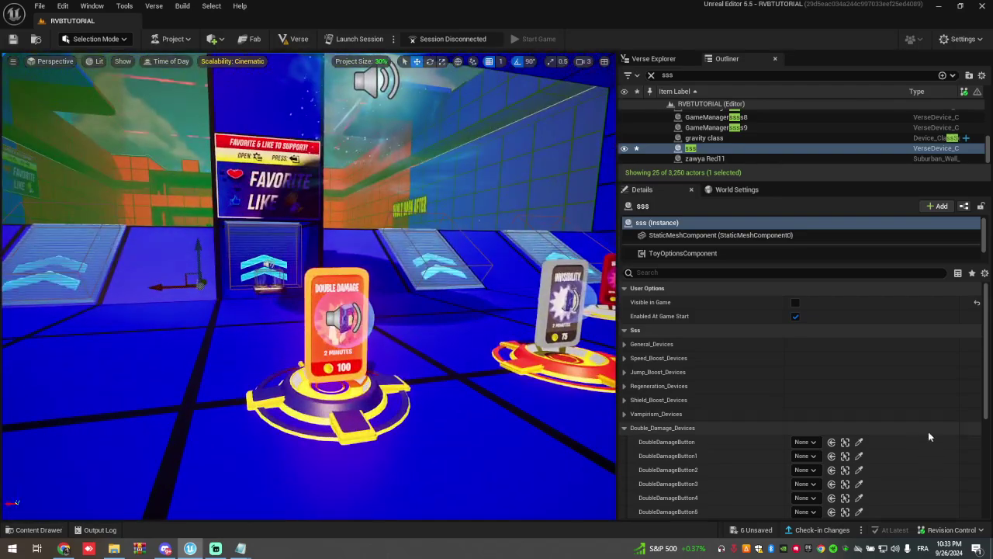
pyautogui.click(859, 443)
pyautogui.click(364, 333)
# Place a Damage Amplifier Powerup on the blue ledge beside the yellow wall and set its Effect Duration to 120.
pyautogui.moveTo(363, 332); pyautogui.dragTo(512, 335, button='right')
pyautogui.moveTo(357, 295); pyautogui.dragTo(357, 295, button='right')
pyautogui.moveTo(318, 381); pyautogui.dragTo(318, 381, button='right')
pyautogui.hotkey('ctrl', 'space')
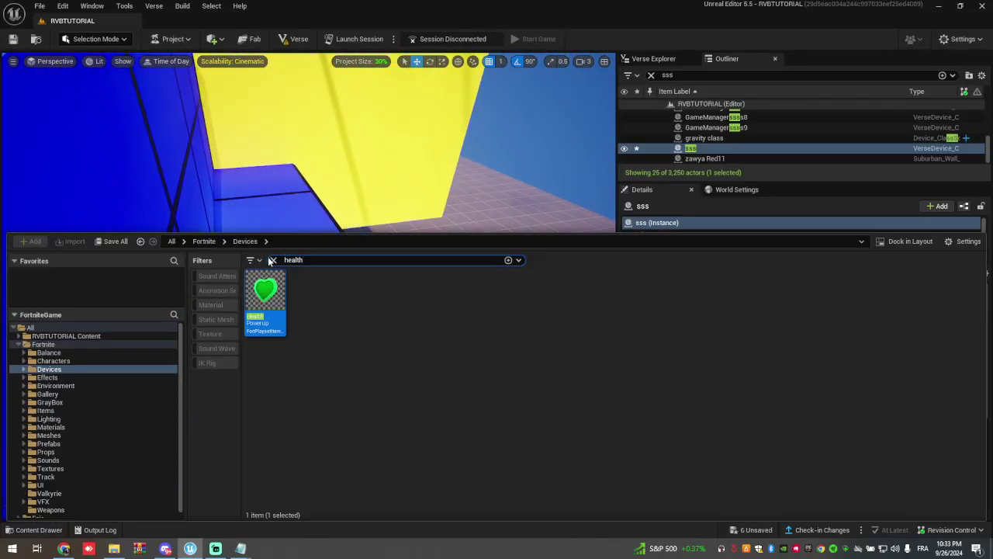
pyautogui.click(271, 260)
pyautogui.write('damage')
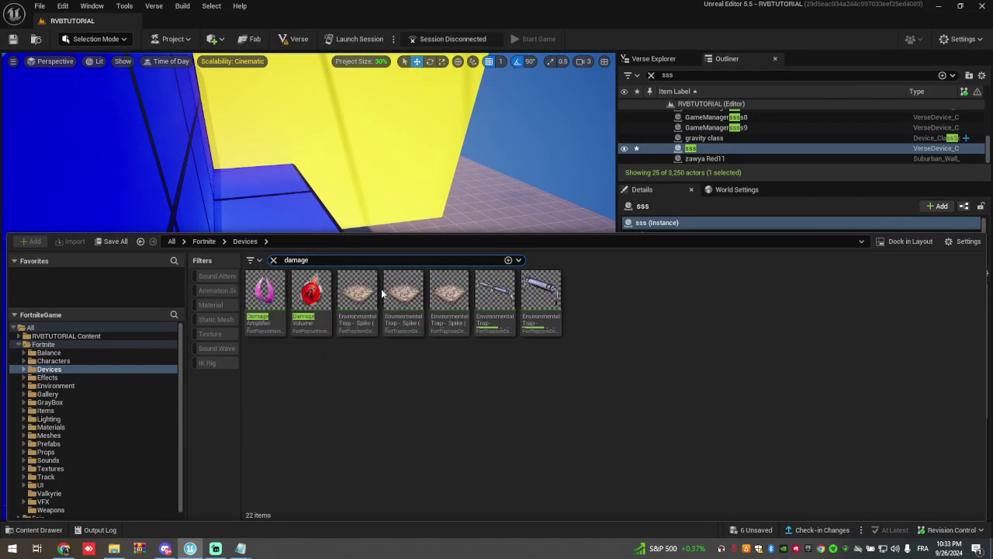
pyautogui.moveTo(266, 318); pyautogui.dragTo(284, 213)
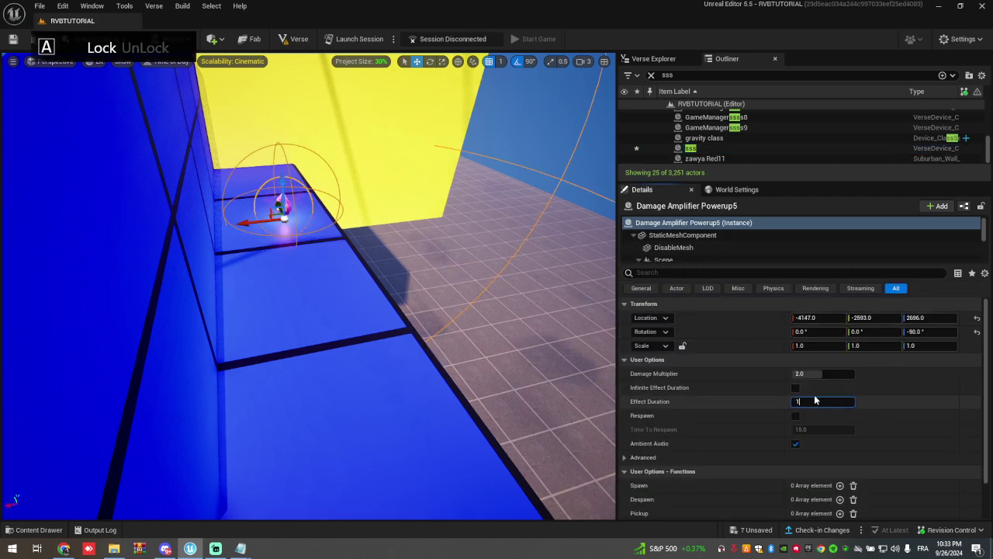
pyautogui.write('120')
pyautogui.press('Return')
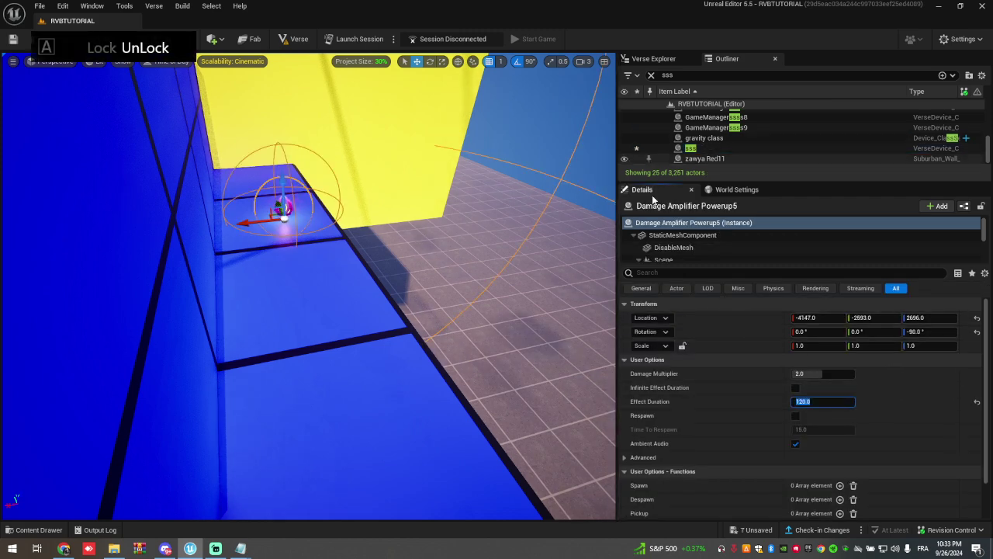
# Reselect the sss device and set DamageAmplifier in Double_Damage_Devices to Damage Amplifier Powerup5.
pyautogui.moveTo(310, 287)
pyautogui.mouseDown(button='right')
pyautogui.moveTo(387, 249)
pyautogui.moveTo(342, 287)
pyautogui.moveTo(311, 280)
pyautogui.mouseUp(button='right')
pyautogui.click(691, 147)
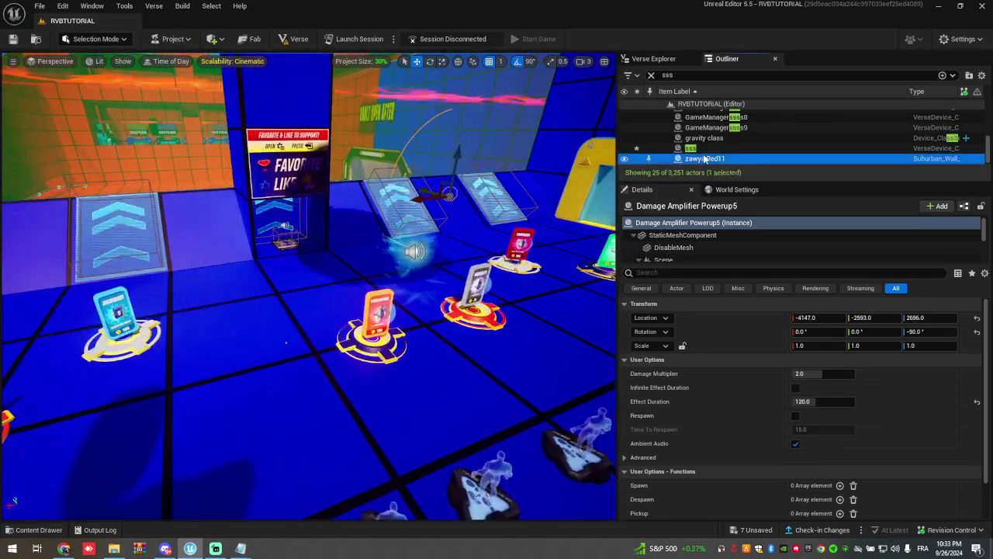
pyautogui.scroll(-3, 750, 415)
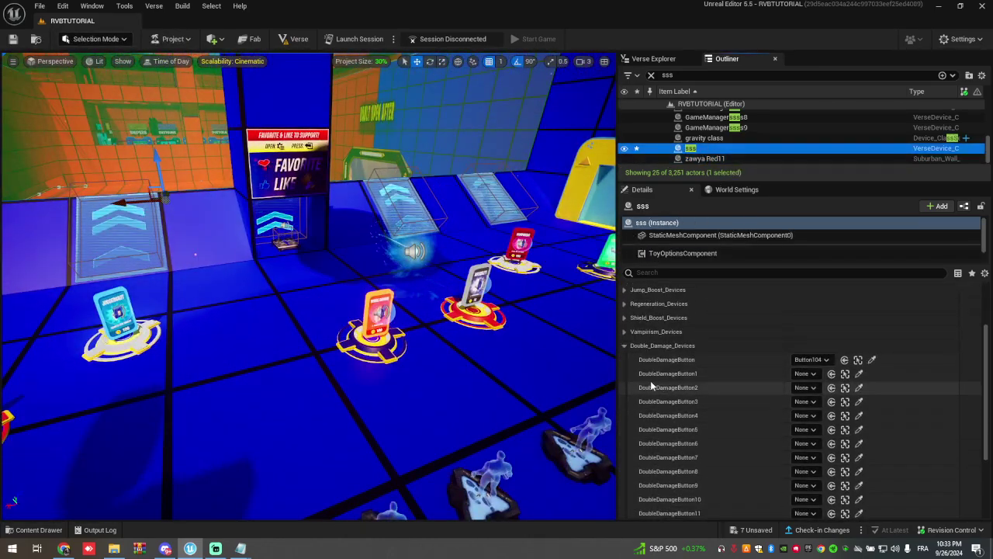
pyautogui.click(623, 331)
pyautogui.scroll(-3, 738, 396)
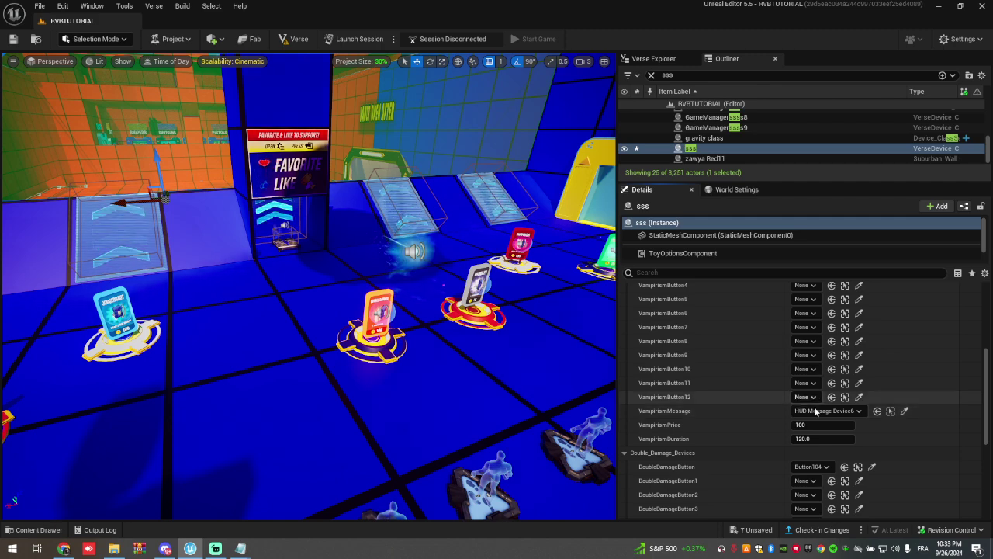
pyautogui.scroll(2, 652, 318)
pyautogui.click(632, 291)
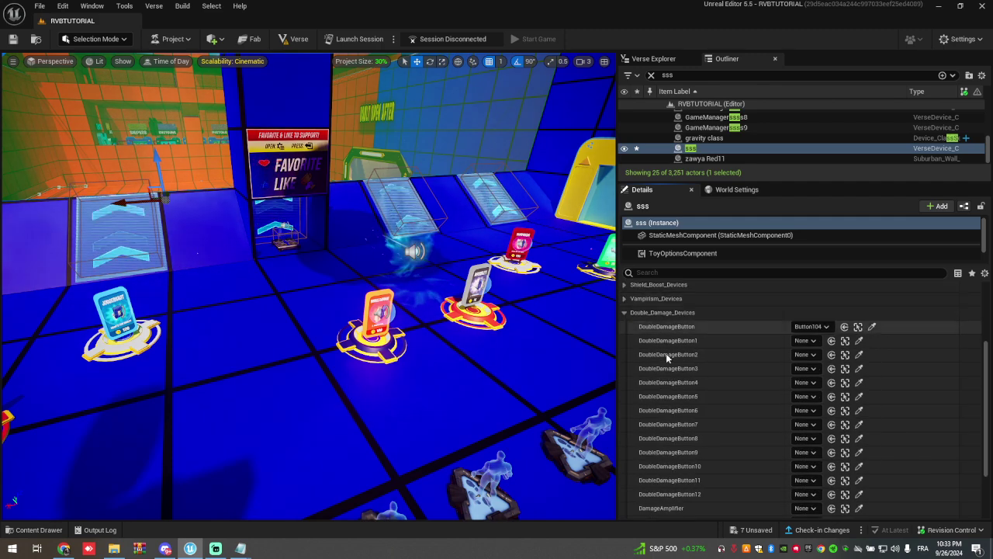
pyautogui.scroll(-2, 666, 357)
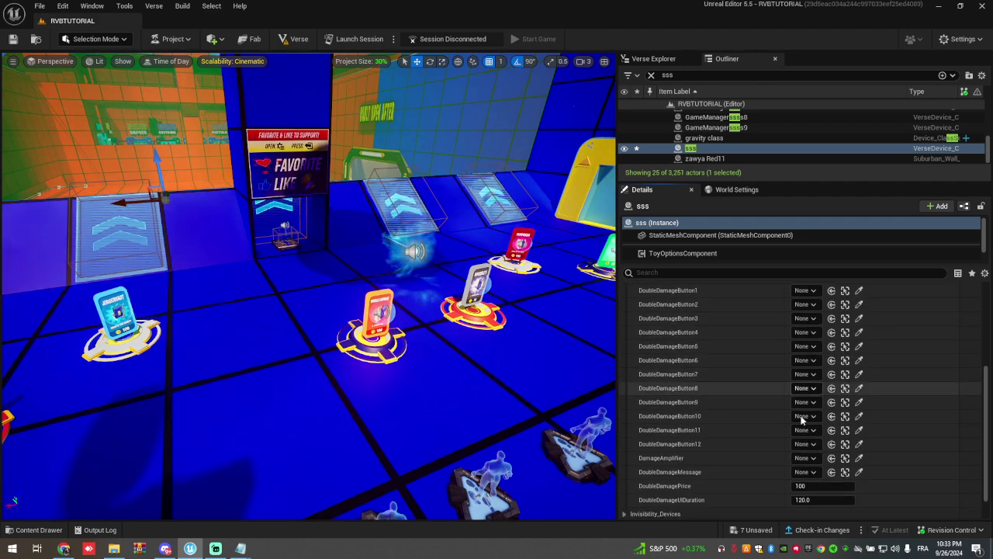
pyautogui.click(806, 457)
pyautogui.click(809, 460)
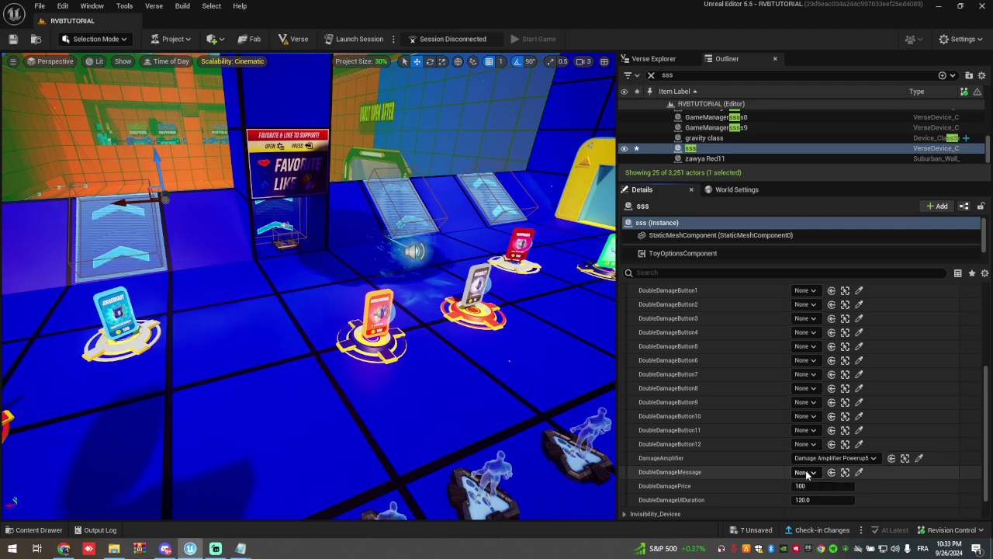
# Set DoubleDamageMessage to HUD Message Device7 and collapse the Double_Damage_Devices group.
pyautogui.click(806, 471)
pyautogui.click(856, 415)
pyautogui.scroll(-1, 859, 428)
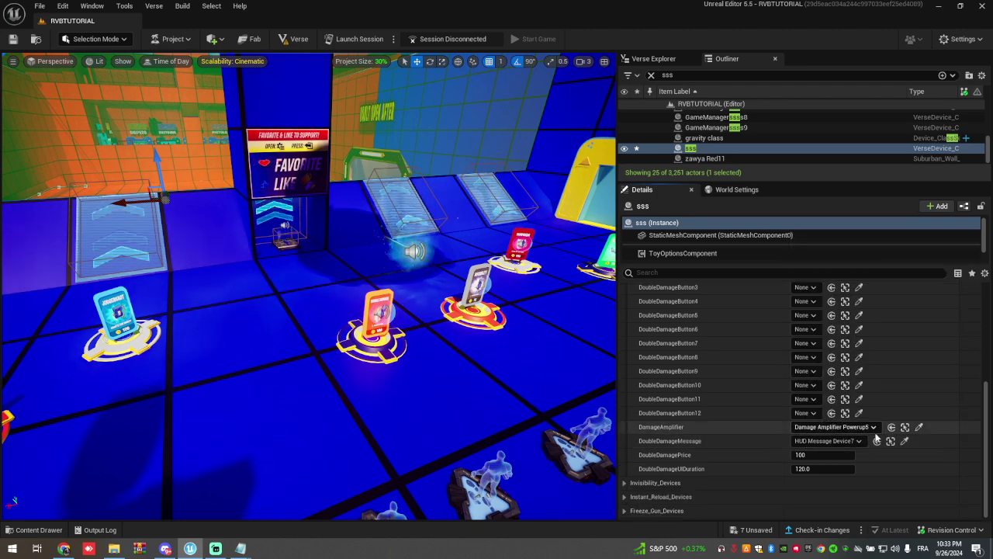
pyautogui.scroll(3, 760, 427)
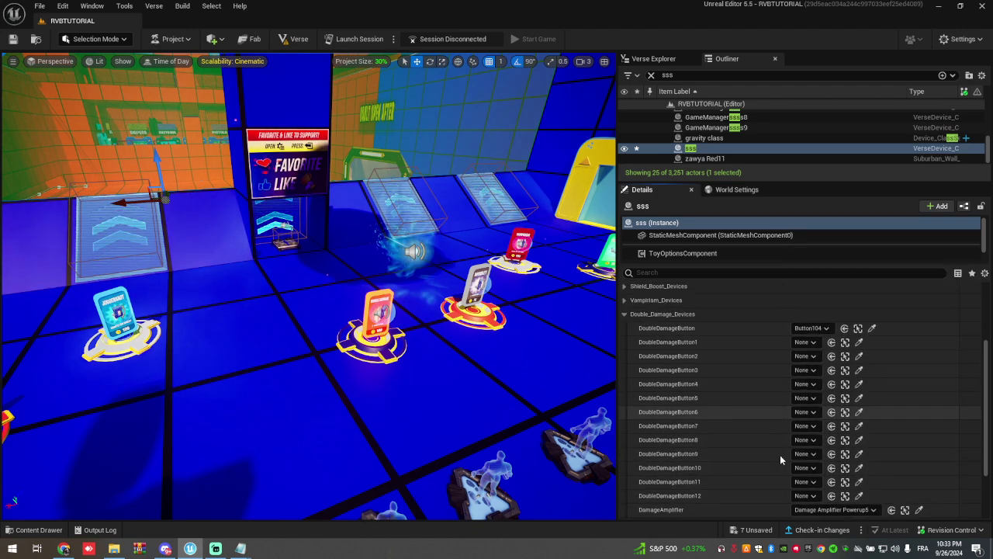
pyautogui.click(623, 315)
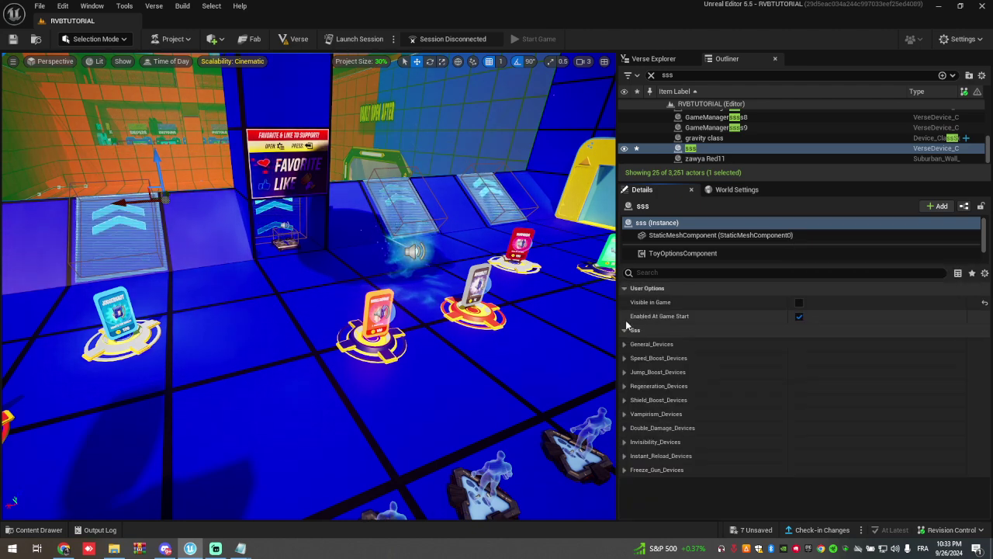
# Expand Invisibility_Devices and assign the Invisibility pad's button to InvisibilityButton.
pyautogui.click(624, 442)
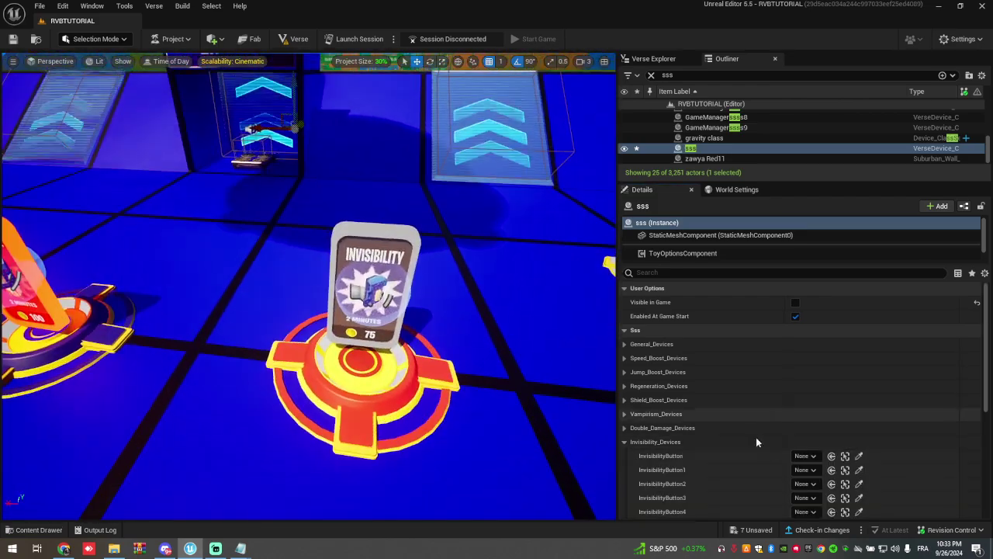
pyautogui.scroll(-1, 756, 442)
pyautogui.click(858, 424)
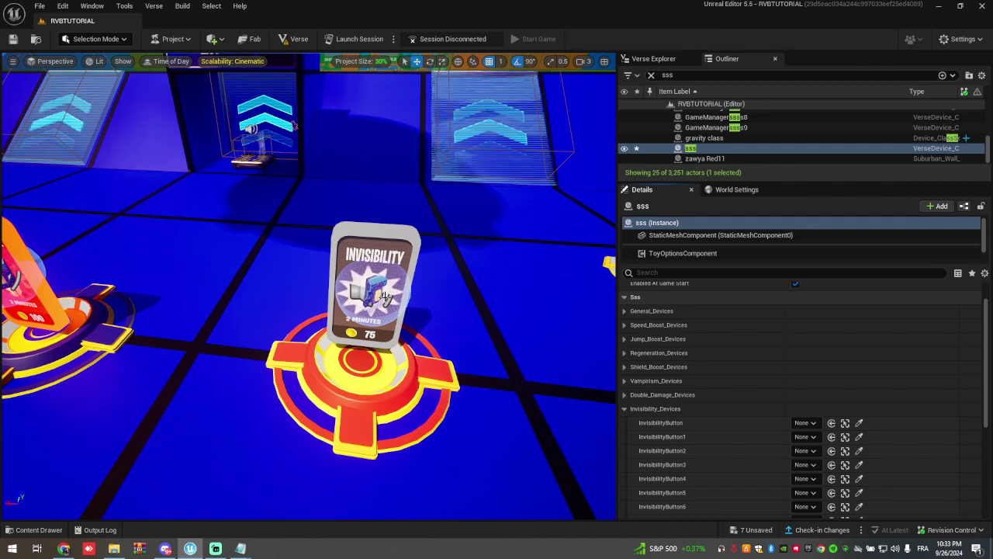
pyautogui.scroll(-6, 763, 430)
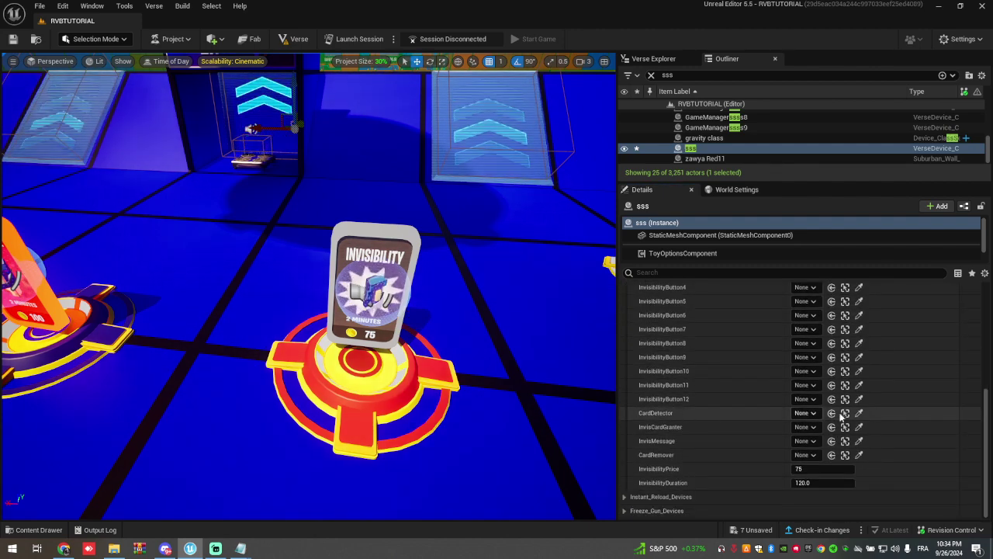
# Search the level's actors for "condit" and examine the key item settings of the conditional buttons through Conditional Button9.
pyautogui.click(804, 413)
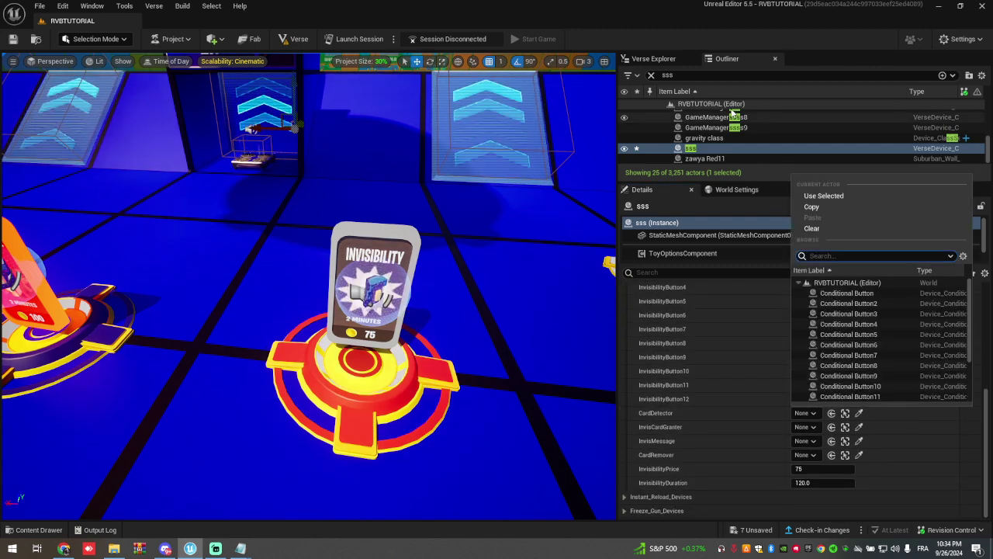
pyautogui.click(703, 75)
pyautogui.write('conditoi')
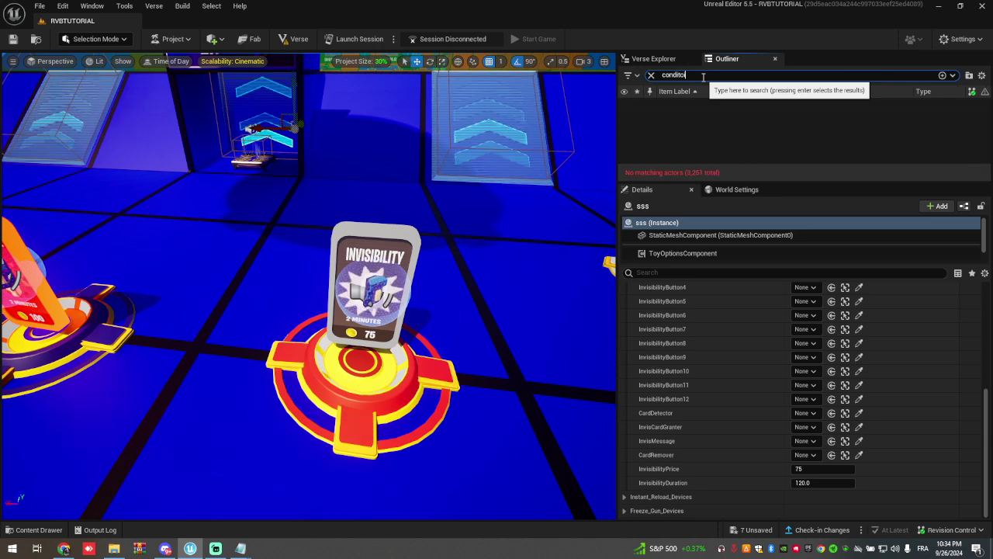
pyautogui.press('BackSpace')
pyautogui.click(711, 125)
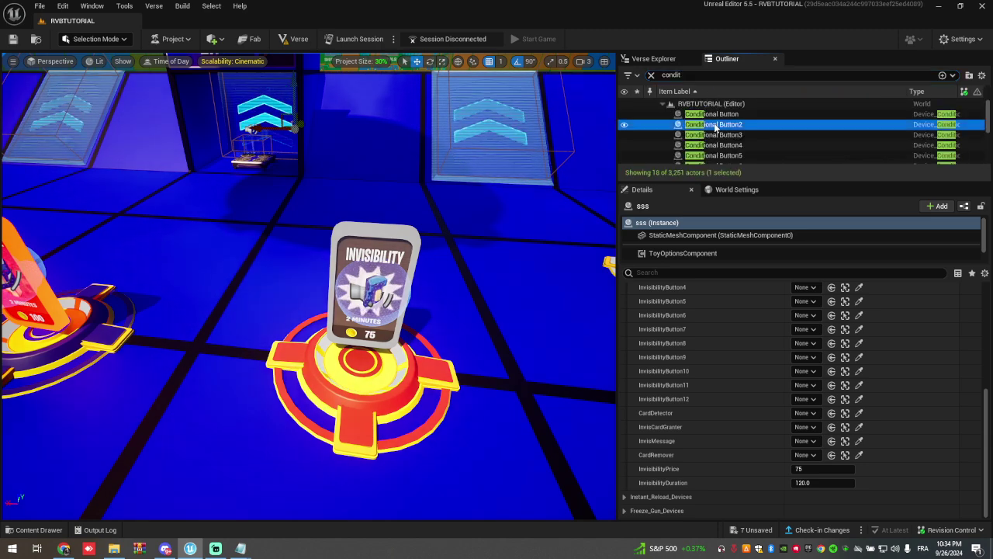
pyautogui.press('Down')
pyautogui.press('Down')
pyautogui.press('Down')
pyautogui.press('Down')
pyautogui.press('Down')
pyautogui.press('Down')
pyautogui.press('Down')
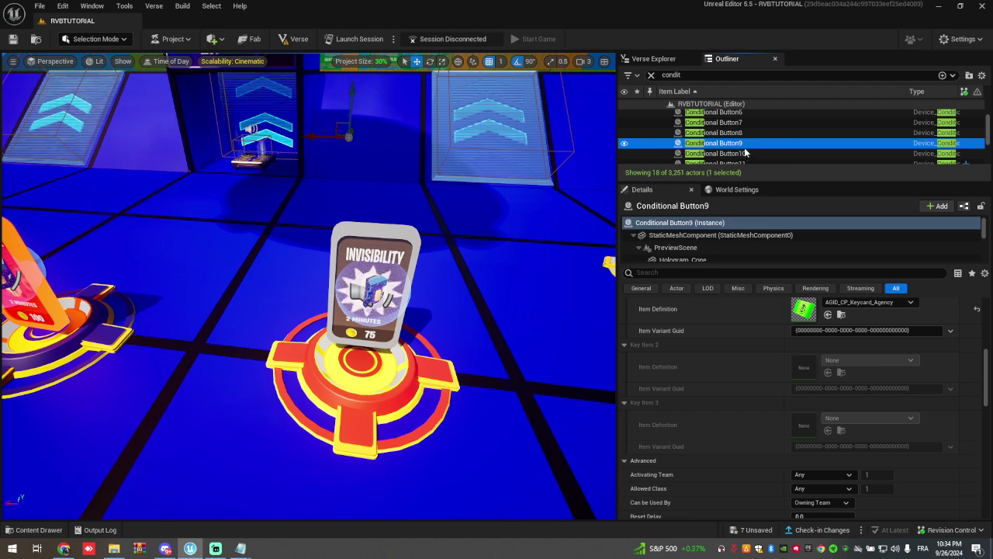
pyautogui.scroll(5, 774, 317)
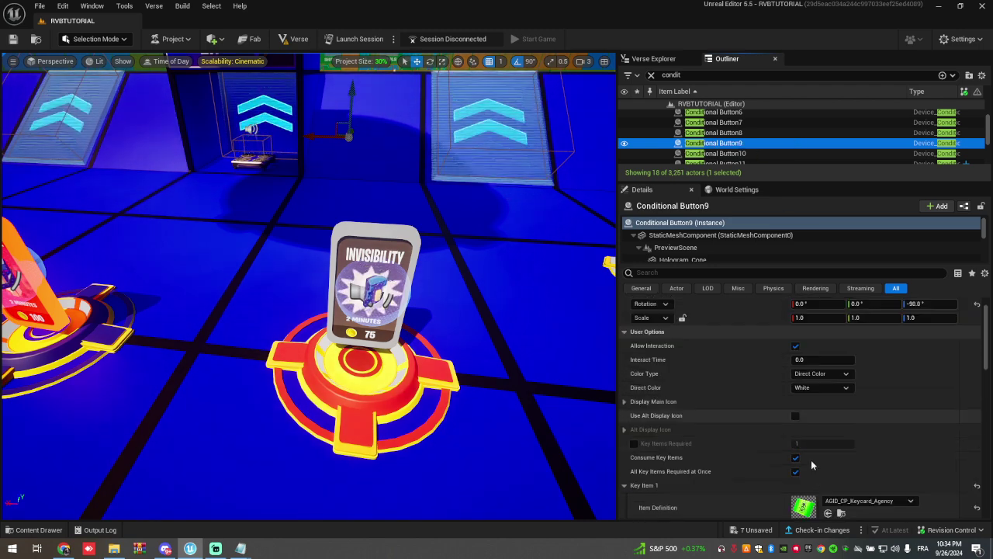
# Find and reselect the sss device, then set CardDetector in Invisibility_Devices to Conditional Button9.
pyautogui.click(651, 74)
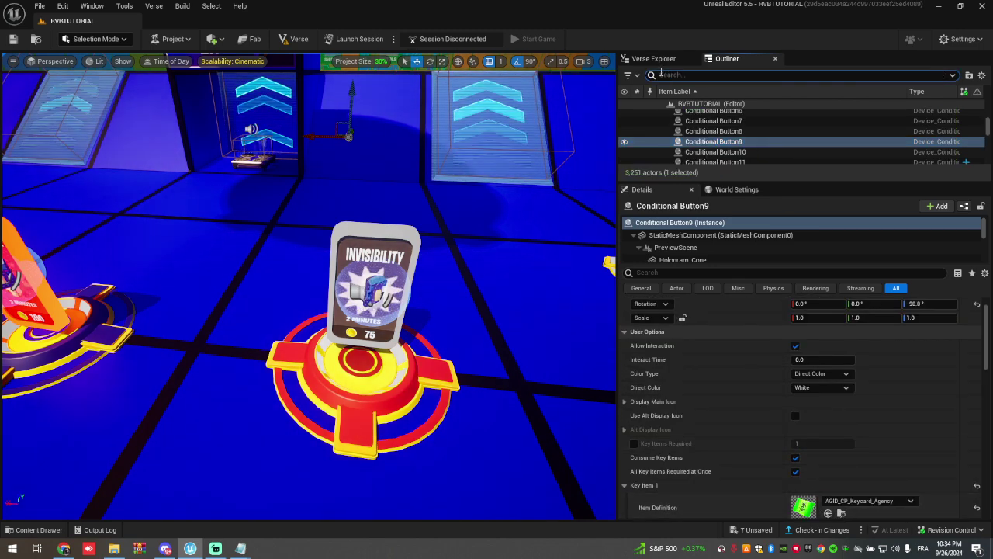
pyautogui.write('sss')
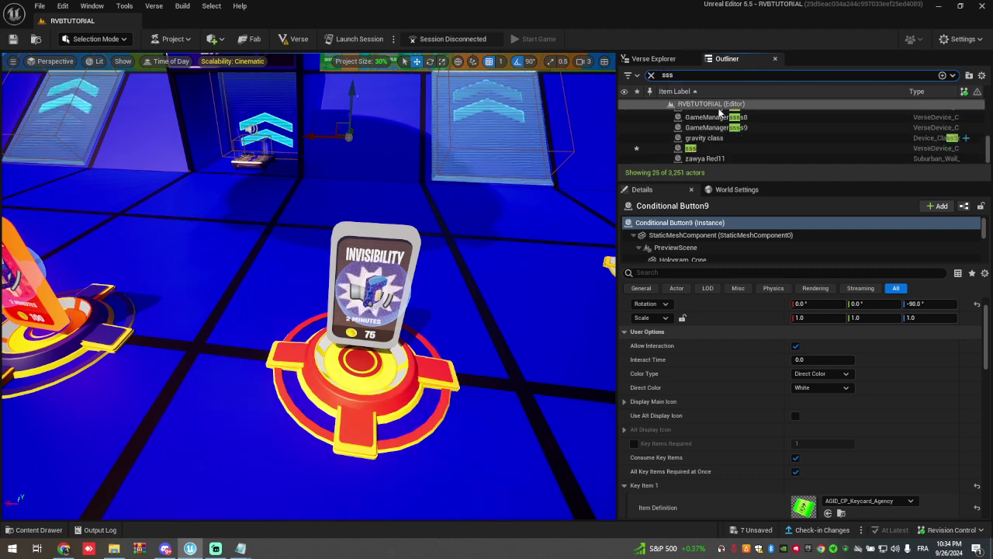
pyautogui.click(691, 148)
pyautogui.scroll(-3, 789, 421)
pyautogui.scroll(-3, 789, 421)
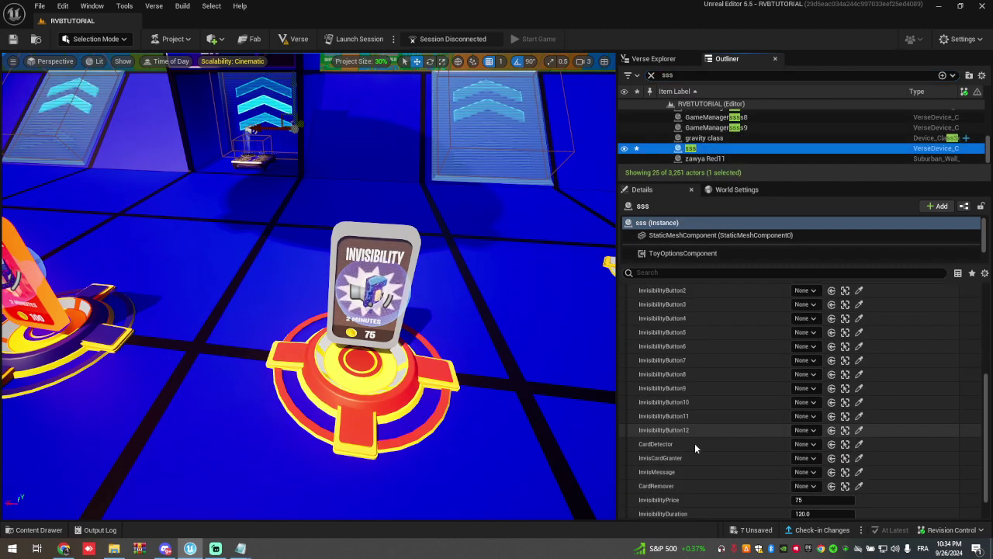
pyautogui.click(807, 444)
pyautogui.click(854, 405)
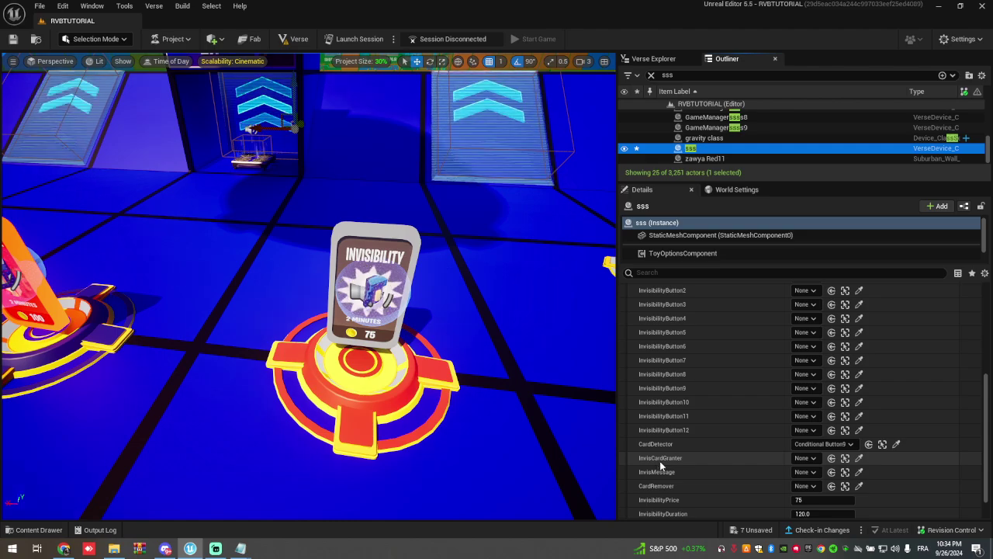
# Set InvisMessage in Invisibility_Devices to HUD Message Device8.
pyautogui.click(803, 471)
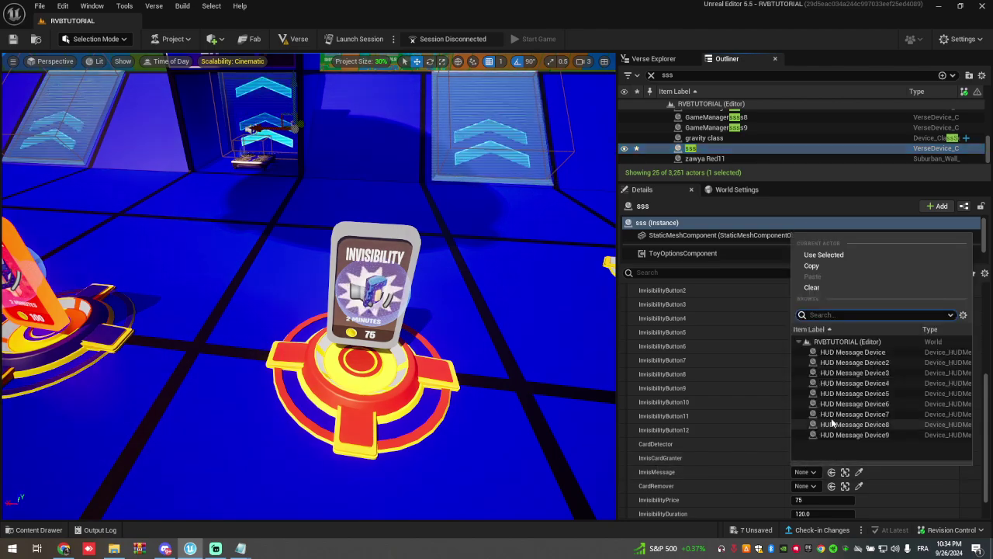
pyautogui.click(834, 424)
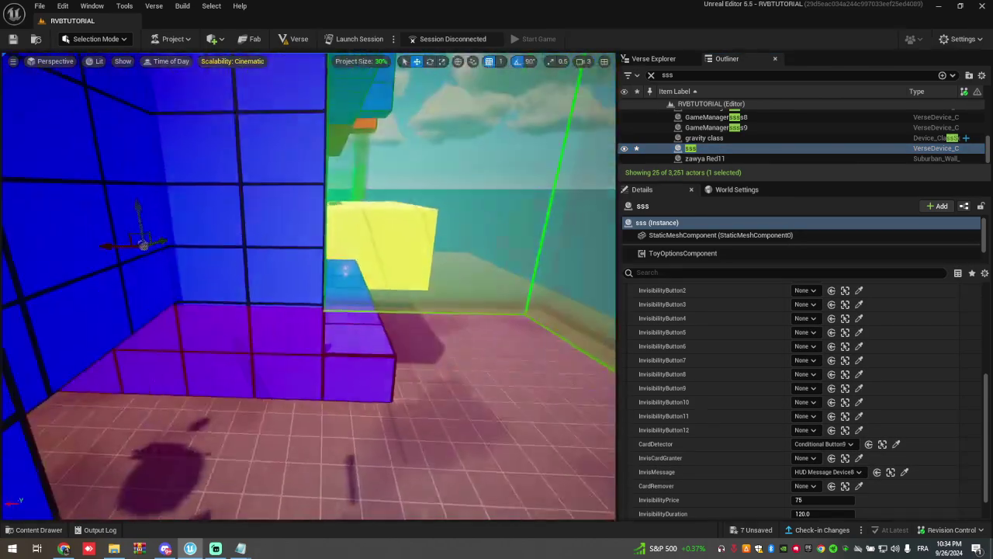
# Place an Item Granter on the blue ledge near the damage amplifier and add the Authority Keycard to its item list.
pyautogui.hotkey('ctrl', 'space')
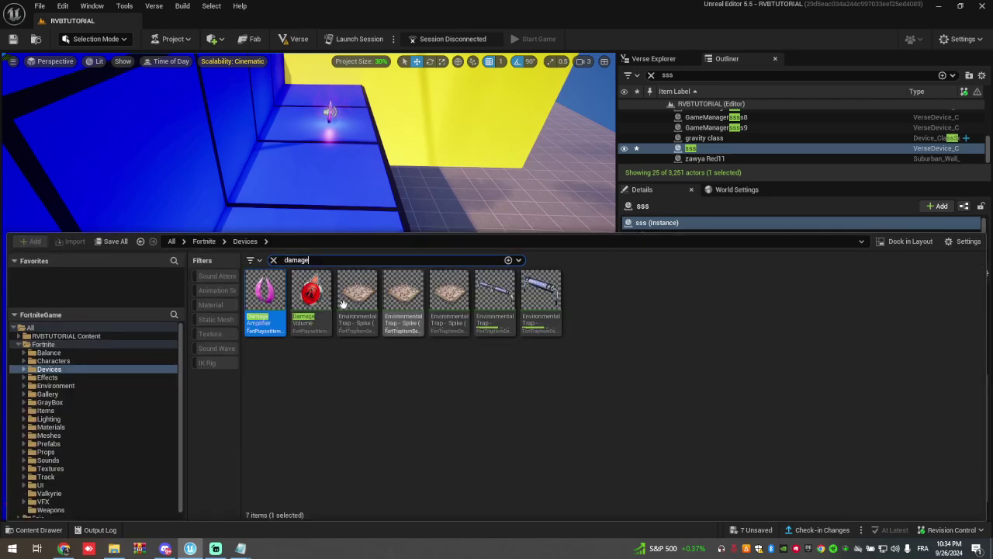
pyautogui.write('granter')
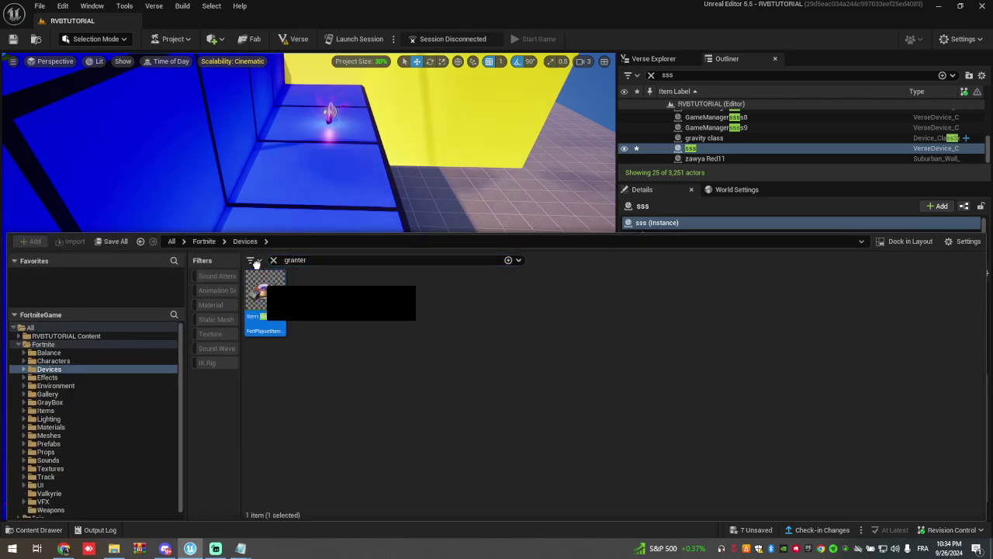
pyautogui.moveTo(265, 293); pyautogui.dragTo(303, 224)
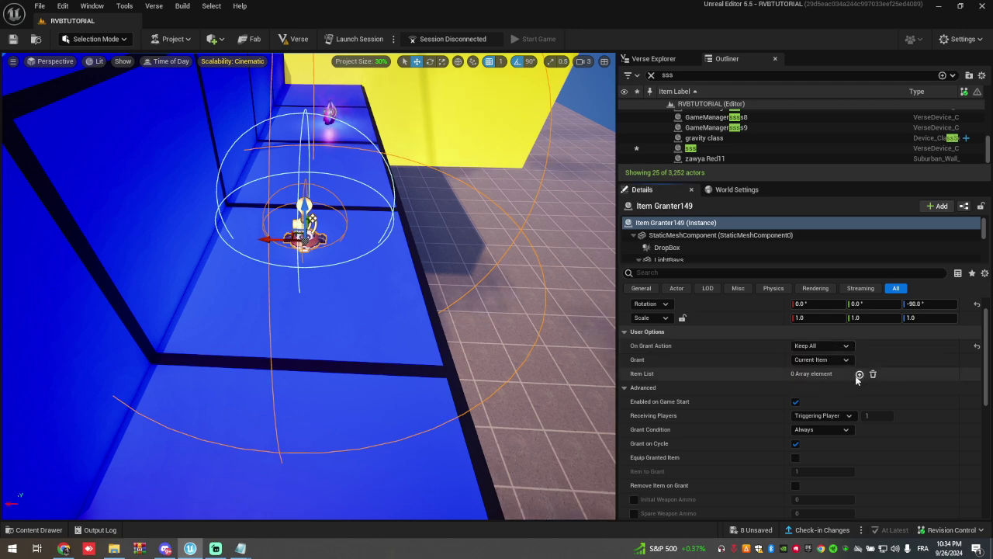
pyautogui.click(859, 375)
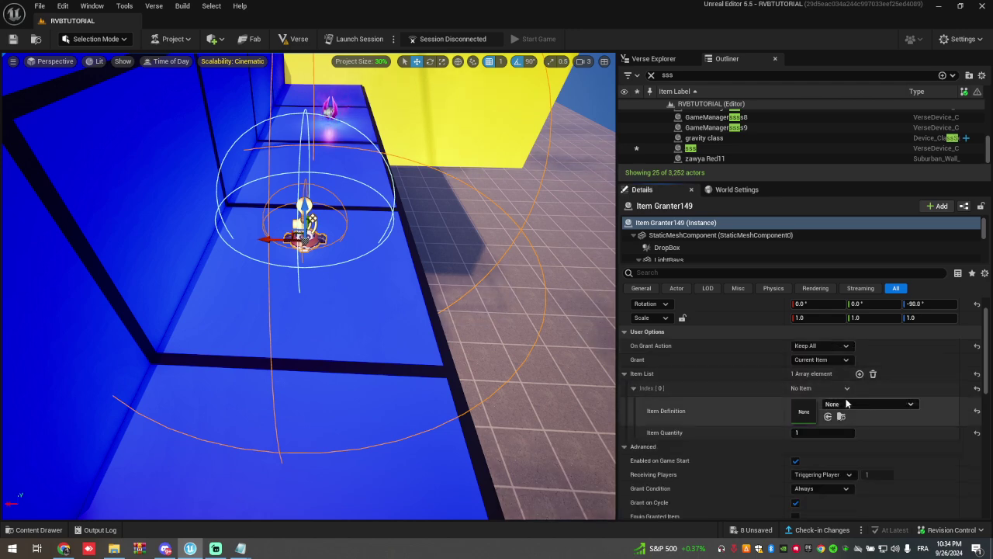
pyautogui.click(832, 404)
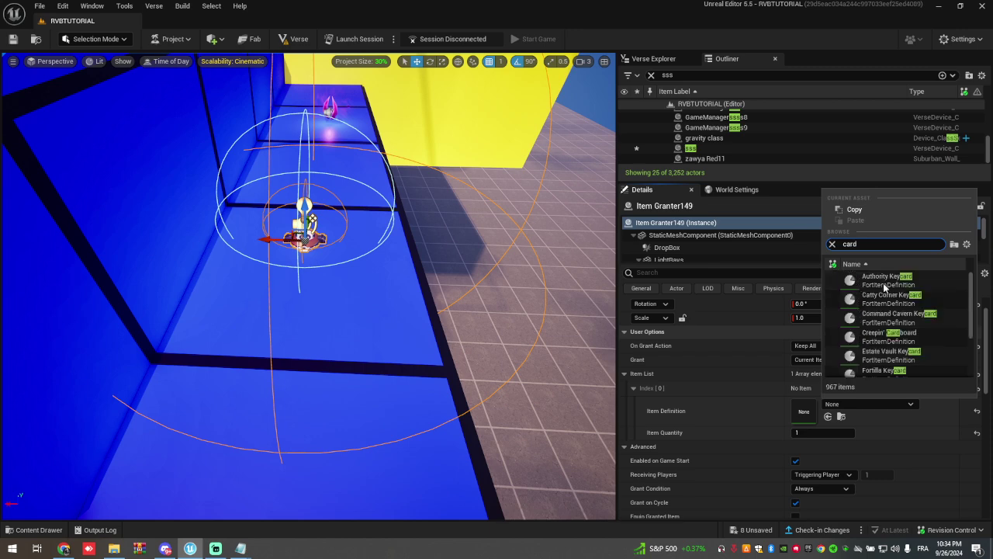
pyautogui.click(880, 288)
# Place an Item Remover next to the new item granter and add the Authority Keycard to its item list.
pyautogui.moveTo(326, 326); pyautogui.dragTo(302, 316, button='right')
pyautogui.hotkey('ctrl', 'space')
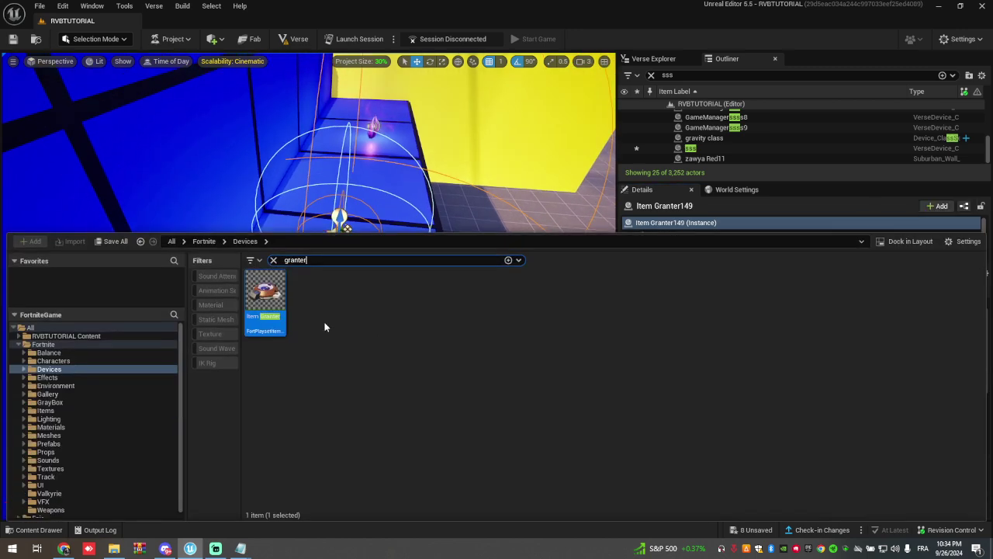
pyautogui.write('remover')
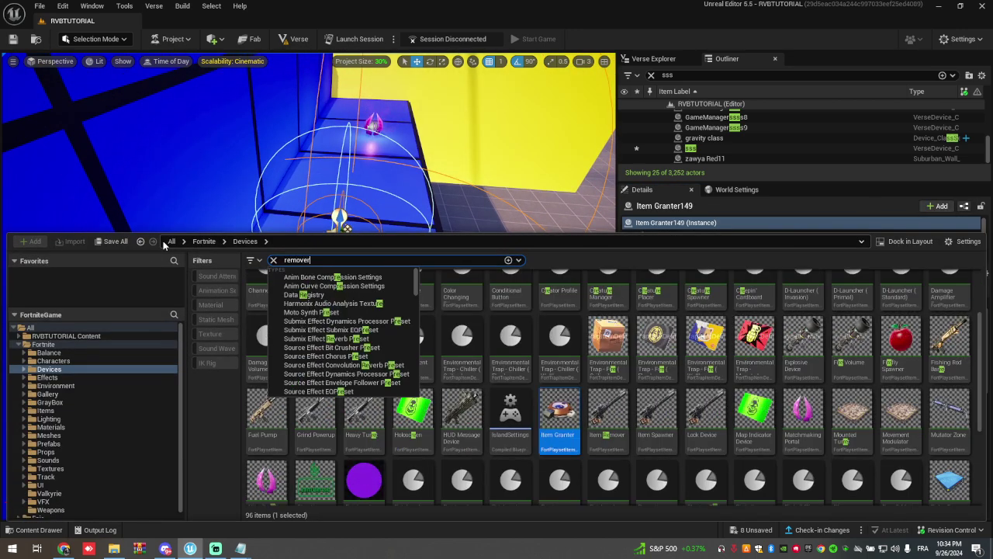
pyautogui.moveTo(266, 299); pyautogui.dragTo(369, 176)
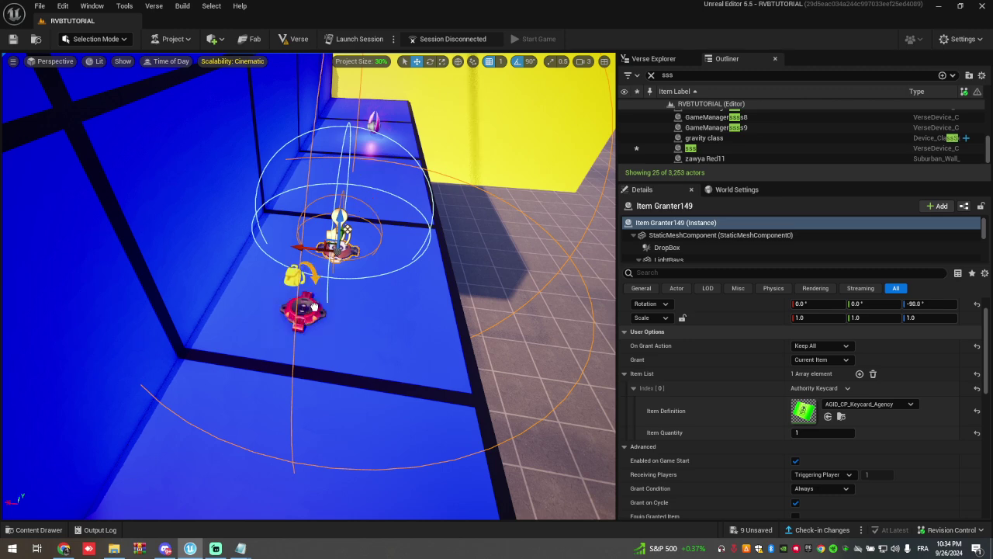
pyautogui.moveTo(315, 306); pyautogui.dragTo(315, 308)
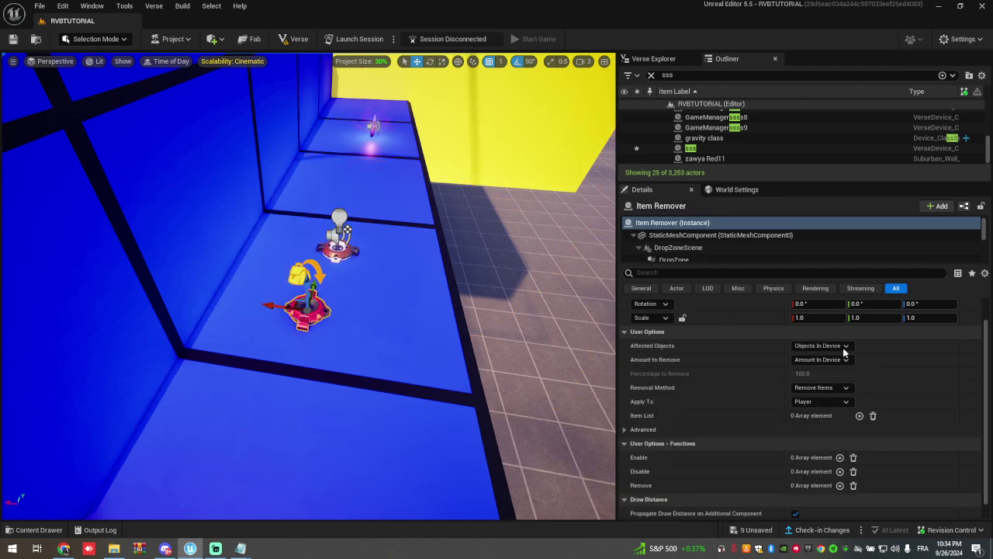
pyautogui.click(859, 415)
pyautogui.click(858, 448)
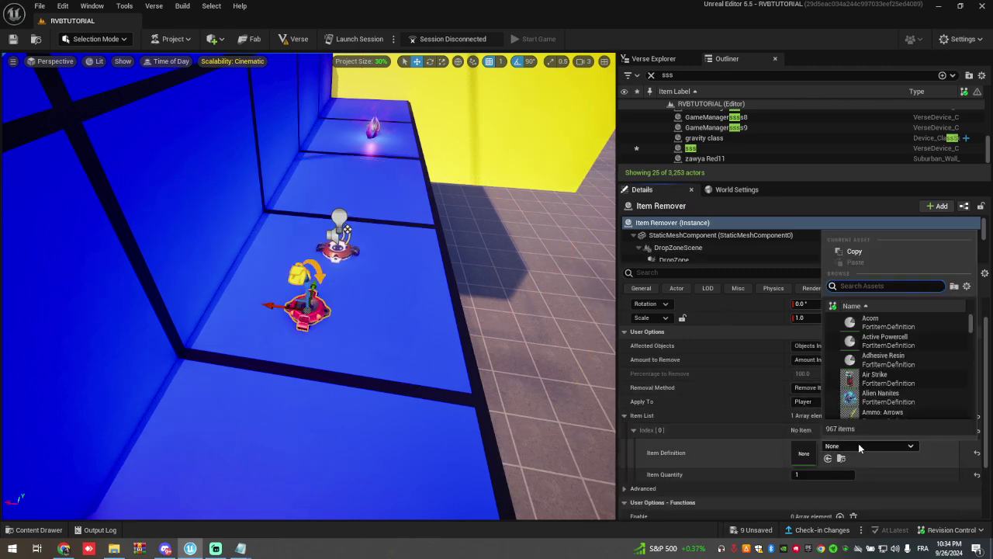
pyautogui.write('card')
pyautogui.click(873, 328)
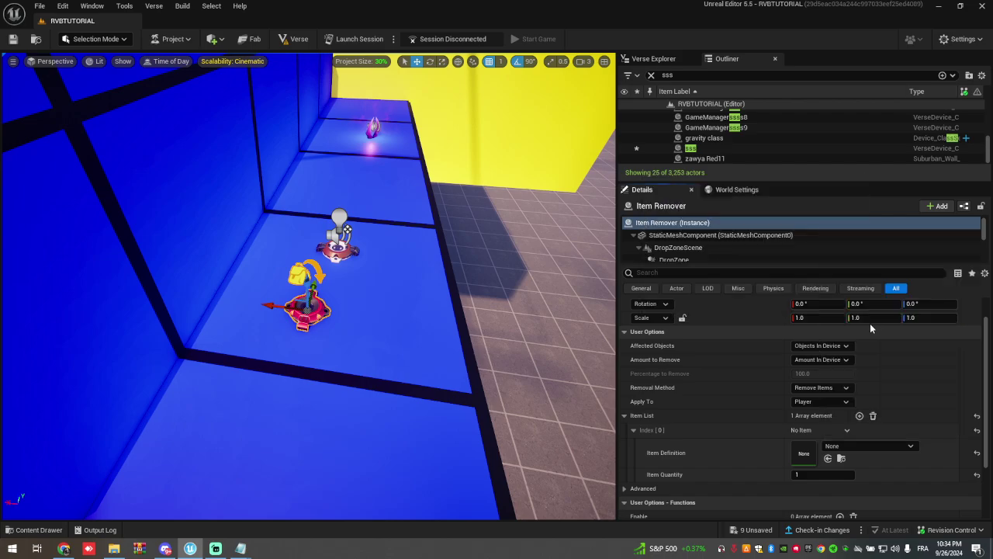
# Reselect the sss device and set InvisCardGranter to Item Granter149 and CardRemover to Item Remover.
pyautogui.moveTo(466, 349); pyautogui.dragTo(248, 326, button='right')
pyautogui.click(302, 366)
pyautogui.moveTo(399, 342); pyautogui.dragTo(400, 342, button='right')
pyautogui.click(690, 147)
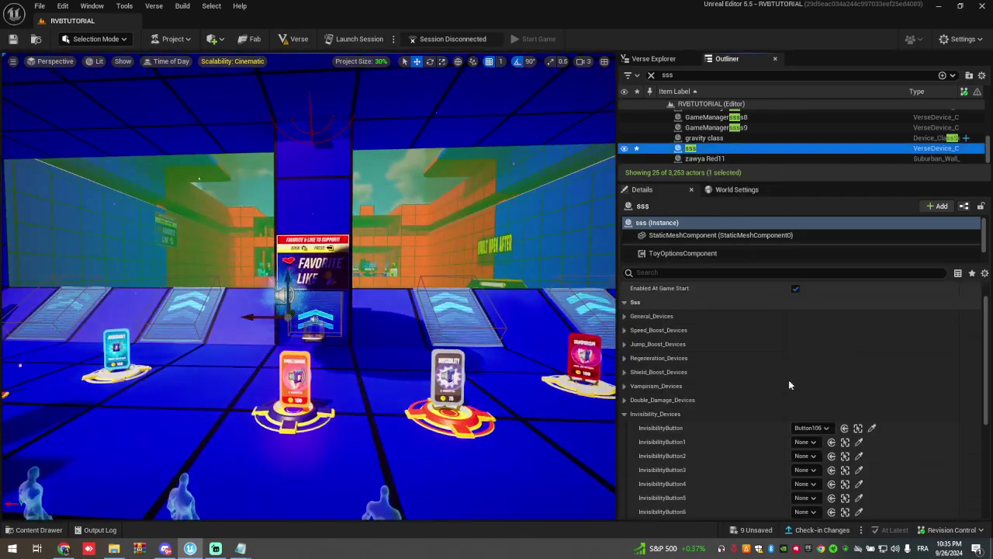
pyautogui.scroll(-10, 789, 379)
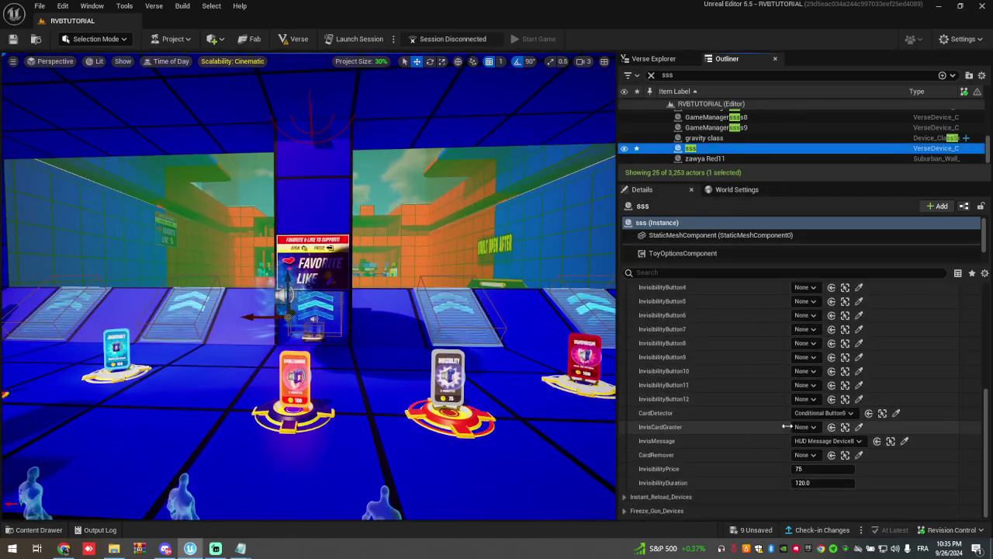
pyautogui.click(804, 427)
pyautogui.scroll(-2, 833, 354)
pyautogui.scroll(-20, 833, 354)
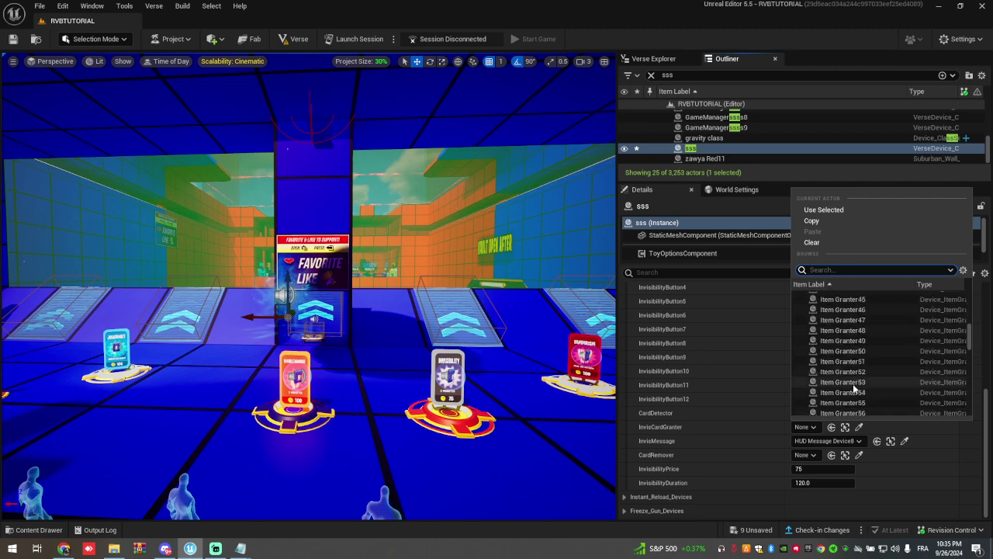
pyautogui.scroll(-12, 857, 378)
pyautogui.scroll(-2, 870, 389)
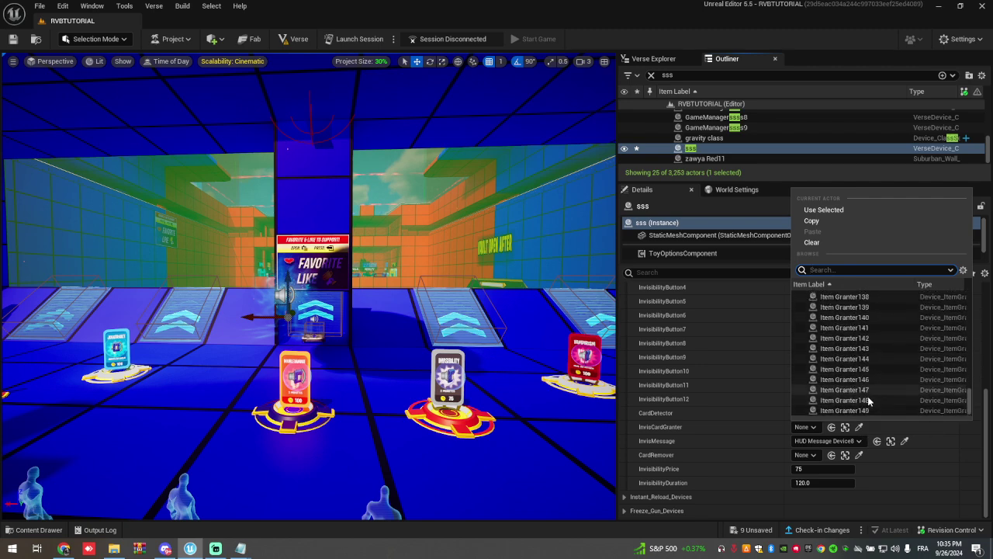
pyautogui.click(871, 409)
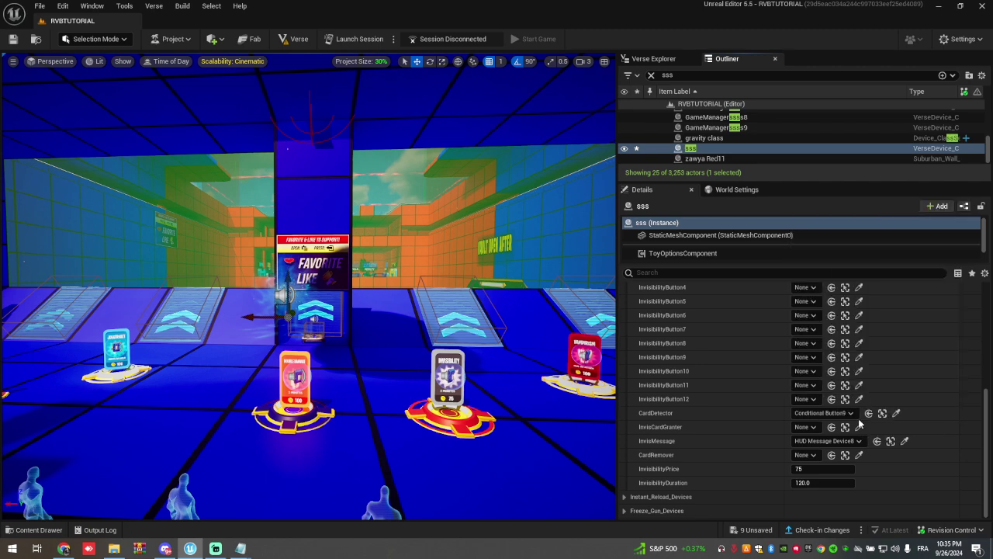
pyautogui.click(804, 457)
pyautogui.click(850, 334)
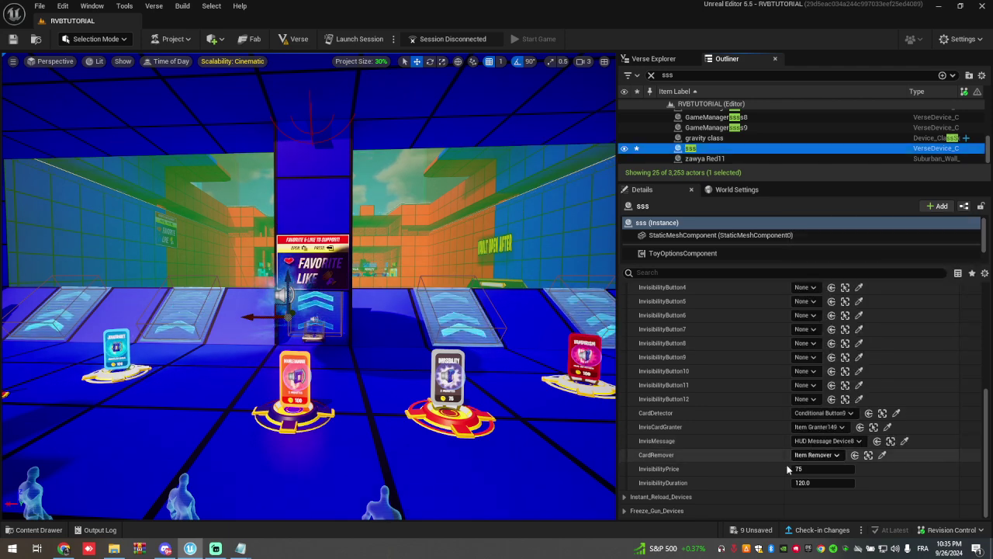
# Go to HUD Message Device8 to examine its HUD Widget setting, and return to the sss device.
pyautogui.click(890, 441)
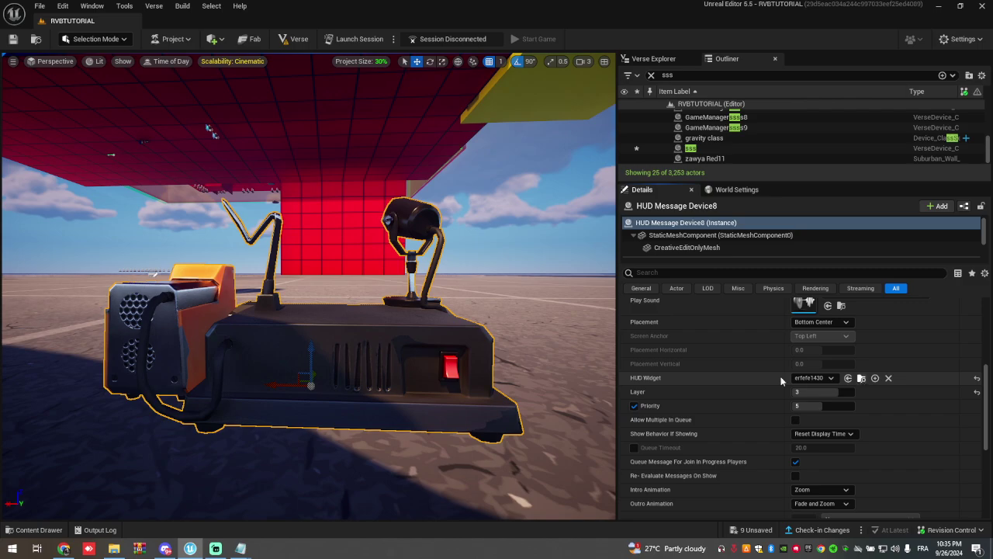
pyautogui.click(848, 377)
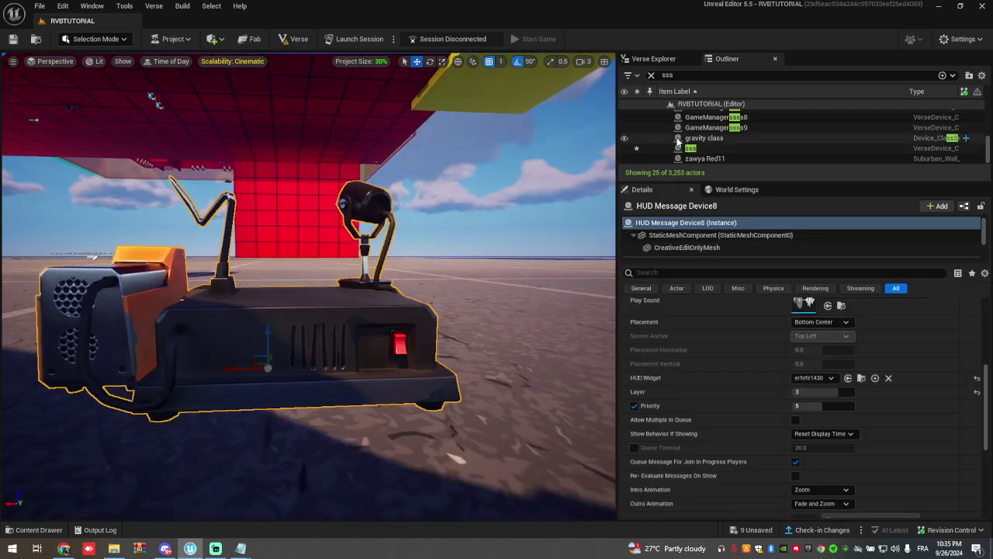
pyautogui.doubleClick(690, 148)
# Expand Instant_Reload_Devices in place of Invisibility_Devices and assign the Instant Reload pad's button to InstantRealoadButton.
pyautogui.moveTo(309, 287)
pyautogui.mouseDown(button='right')
pyautogui.moveTo(295, 303)
pyautogui.moveTo(311, 280)
pyautogui.moveTo(279, 291)
pyautogui.moveTo(404, 283)
pyautogui.moveTo(311, 291)
pyautogui.moveTo(450, 299)
pyautogui.moveTo(311, 287)
pyautogui.mouseUp(button='right')
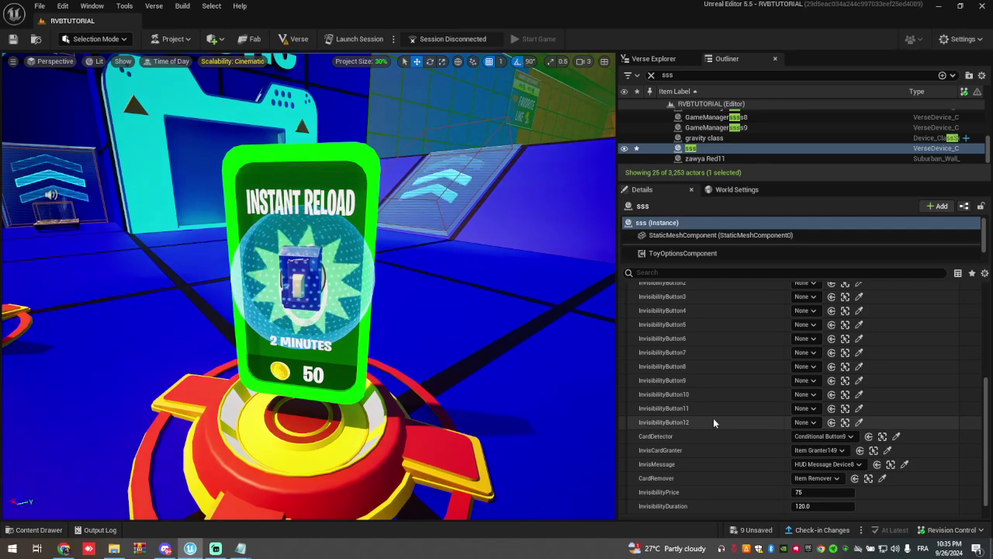
pyautogui.scroll(3, 713, 422)
pyautogui.click(625, 342)
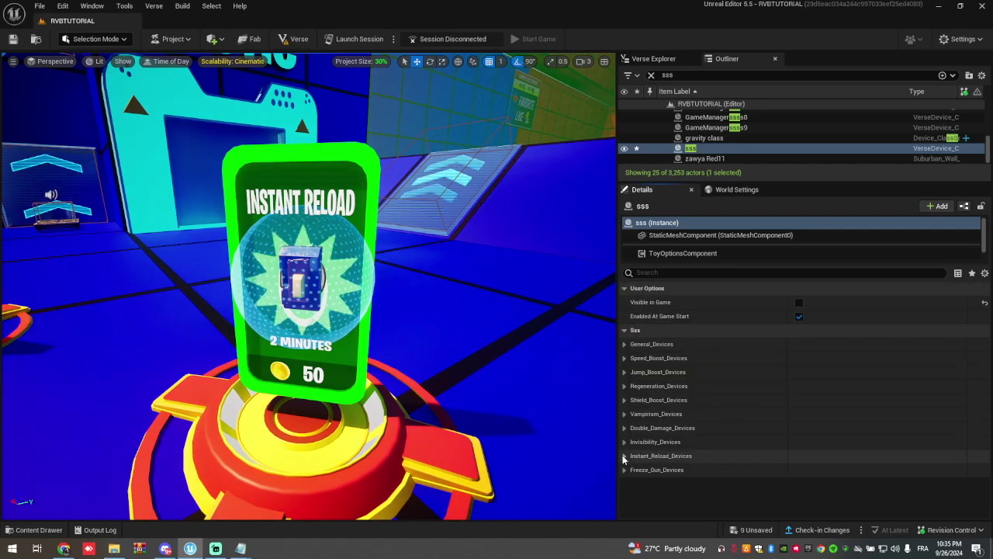
pyautogui.click(734, 440)
pyautogui.scroll(-2, 836, 396)
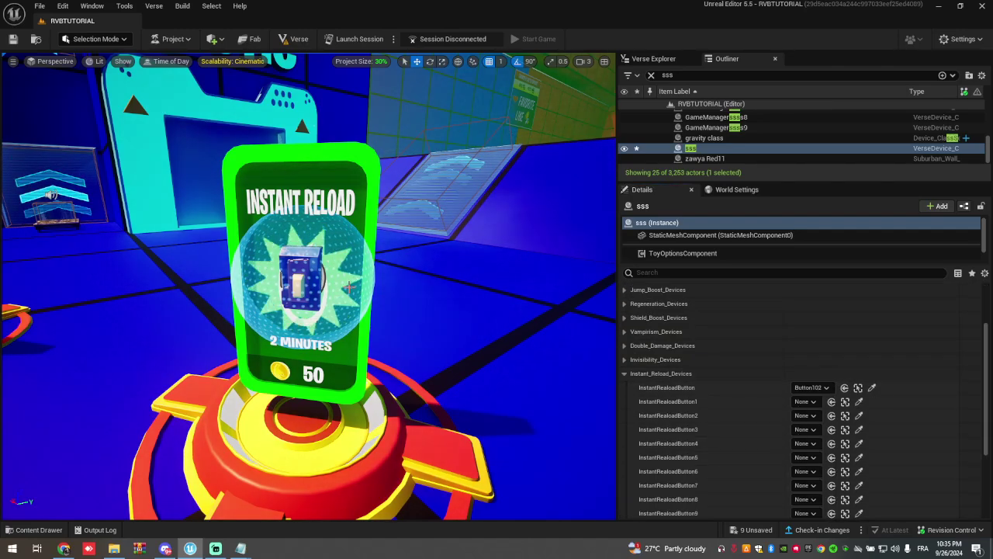
# Search the level's actors for "class" and examine the class slot that Class Selector4 switches to.
pyautogui.moveTo(349, 288); pyautogui.dragTo(326, 286, button='right')
pyautogui.write('s')
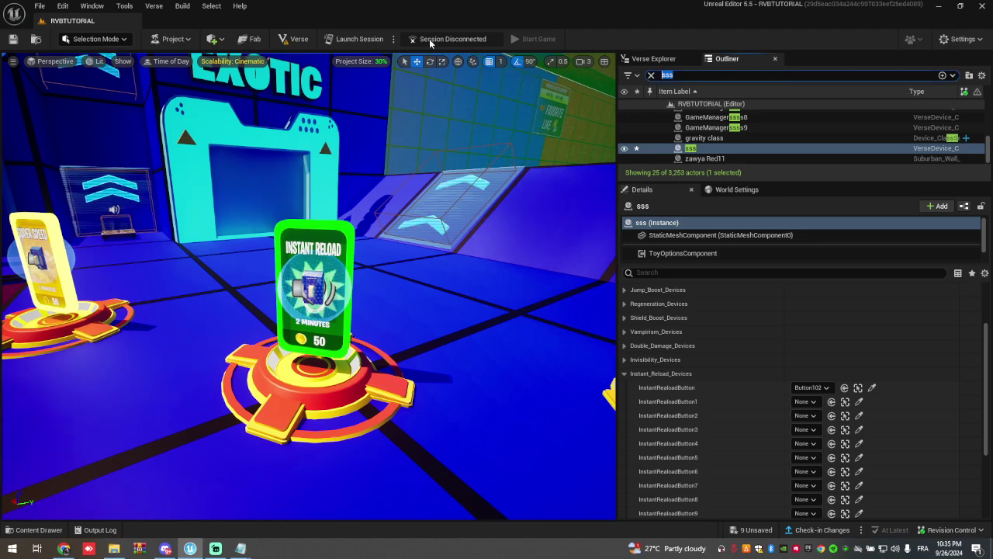
pyautogui.write('cla')
pyautogui.scroll(3, 707, 128)
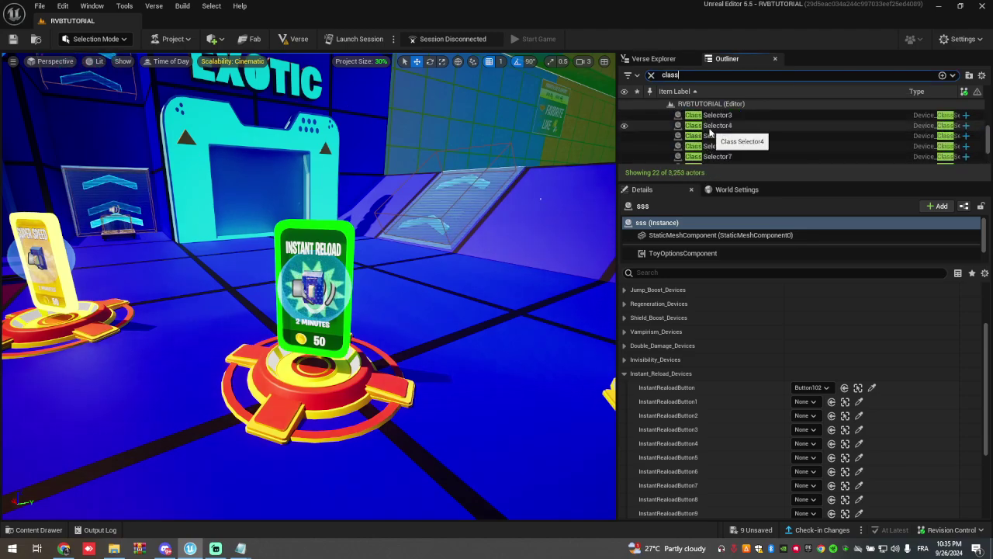
pyautogui.doubleClick(708, 125)
pyautogui.scroll(3, 771, 349)
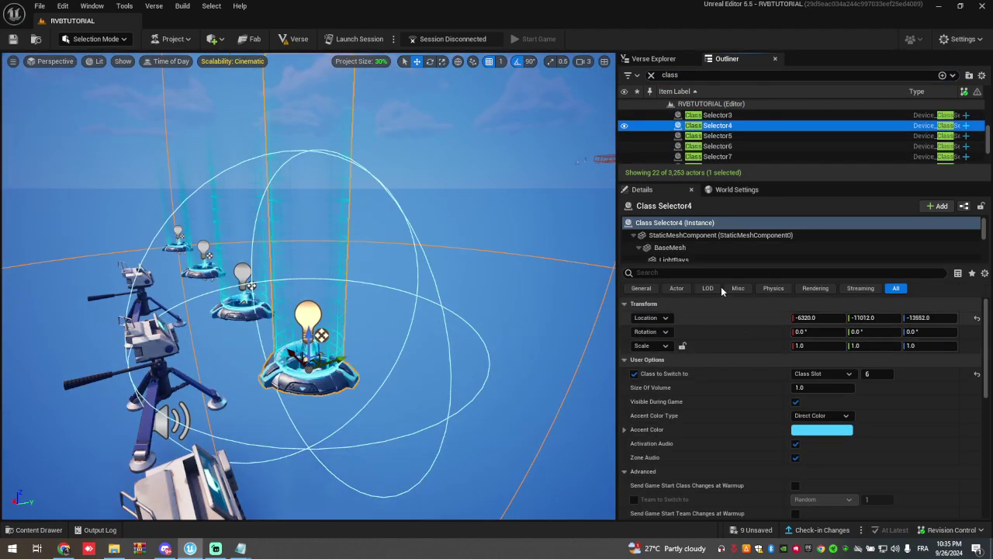
pyautogui.moveTo(474, 324); pyautogui.dragTo(403, 364, button='right')
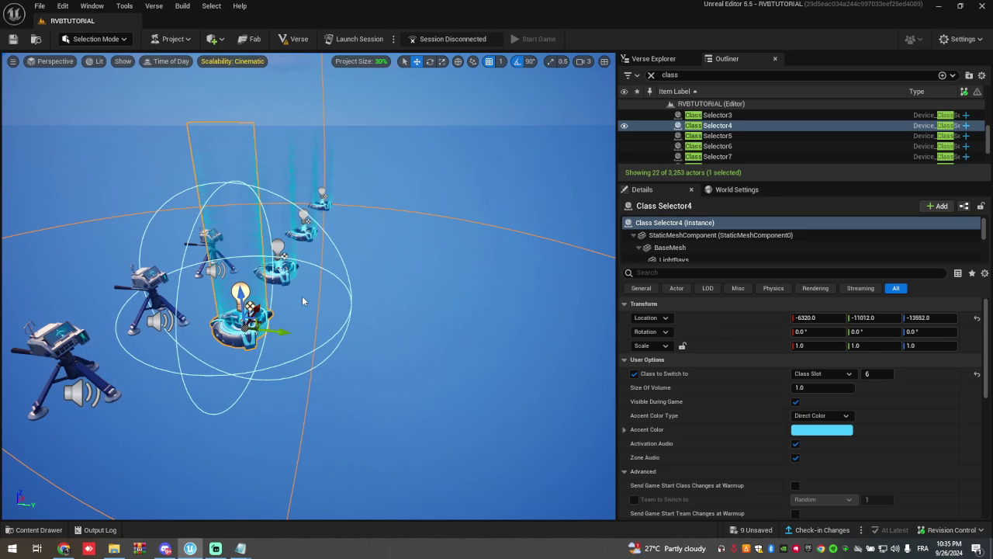
# Select Class Designer4 and filter its details by "insta" to examine its class name and Instant Reload option.
pyautogui.scroll(5, 722, 136)
pyautogui.click(723, 123)
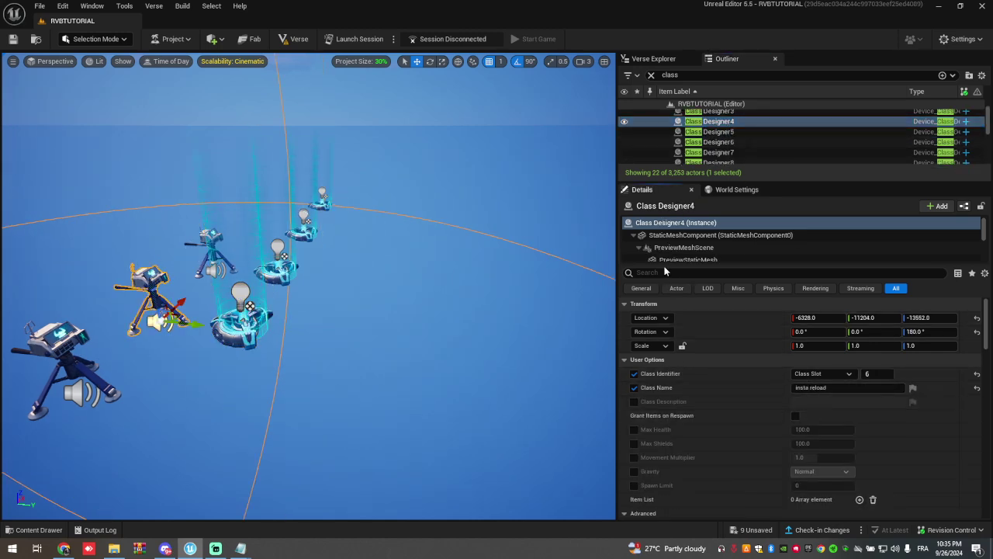
pyautogui.write('instat')
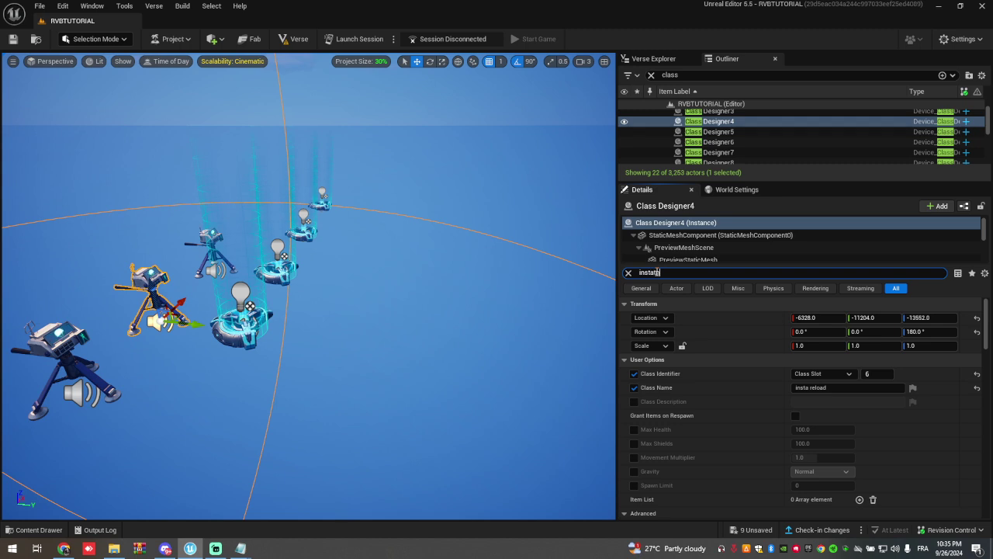
pyautogui.write('nt')
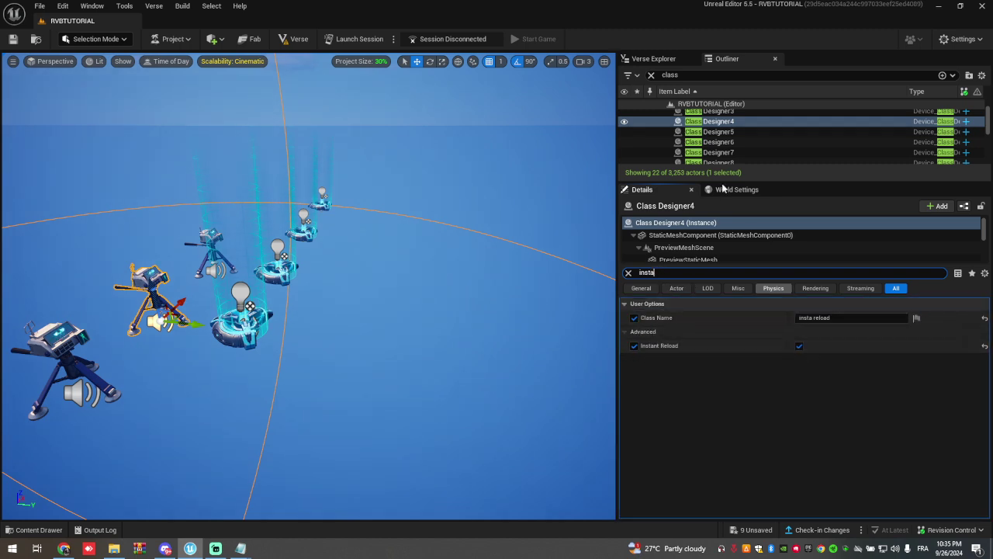
# Find and reselect the sss device, and set InstantRealoadClassSelector in Instant_Reload_Devices to Class Selector4.
pyautogui.moveTo(691, 74); pyautogui.dragTo(537, 64)
pyautogui.write('sss')
pyautogui.doubleClick(696, 149)
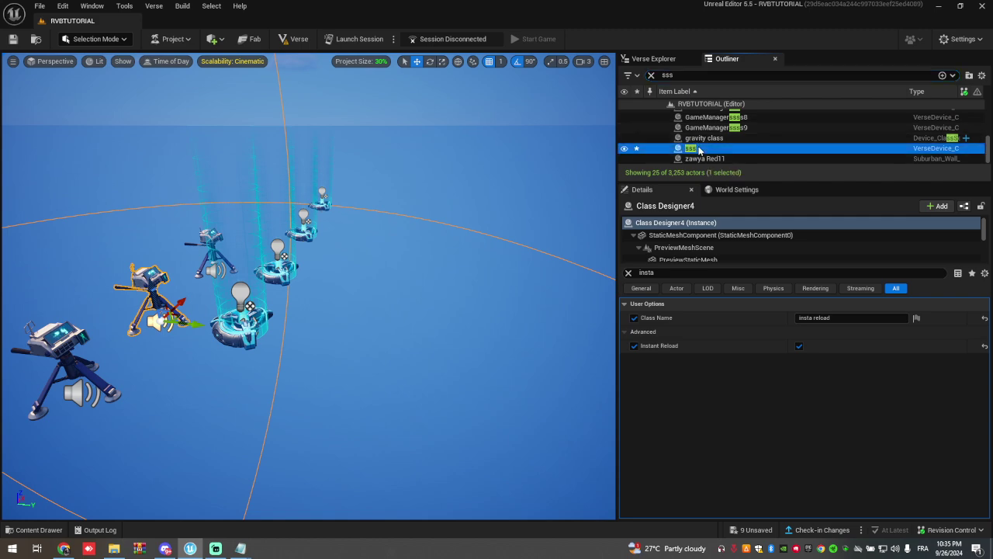
pyautogui.press('s')
pyautogui.moveTo(434, 295); pyautogui.dragTo(427, 280, button='right')
pyautogui.press('w')
pyautogui.scroll(-3, 784, 398)
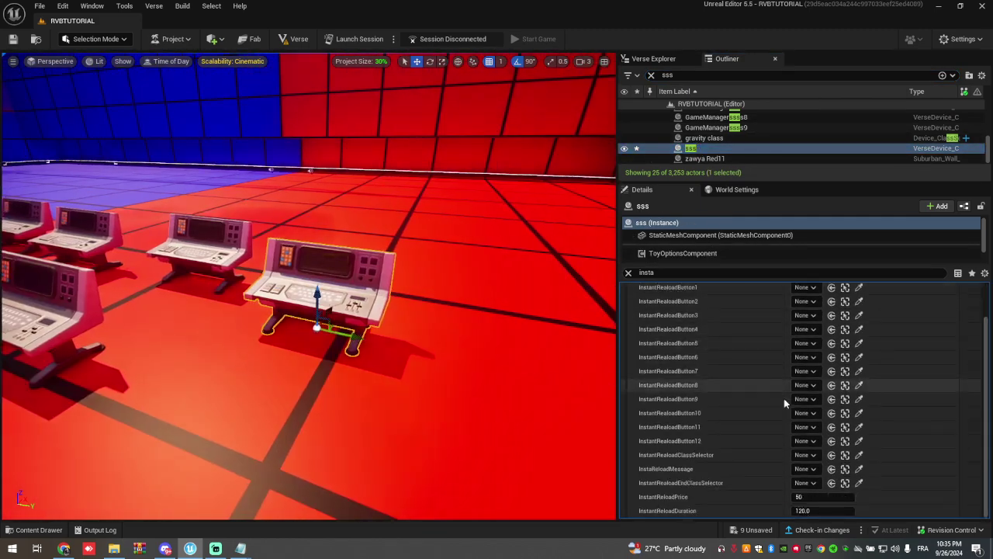
pyautogui.click(805, 455)
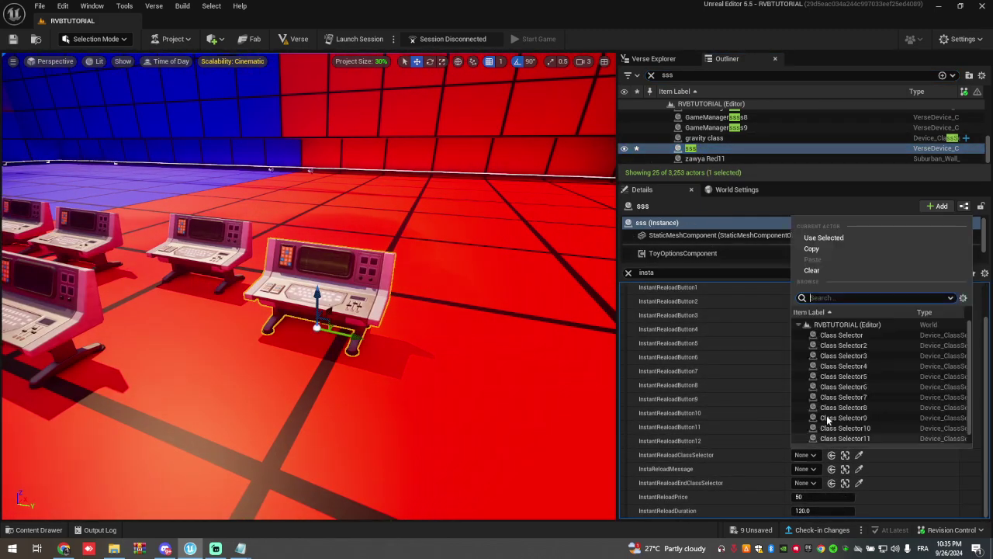
pyautogui.click(845, 365)
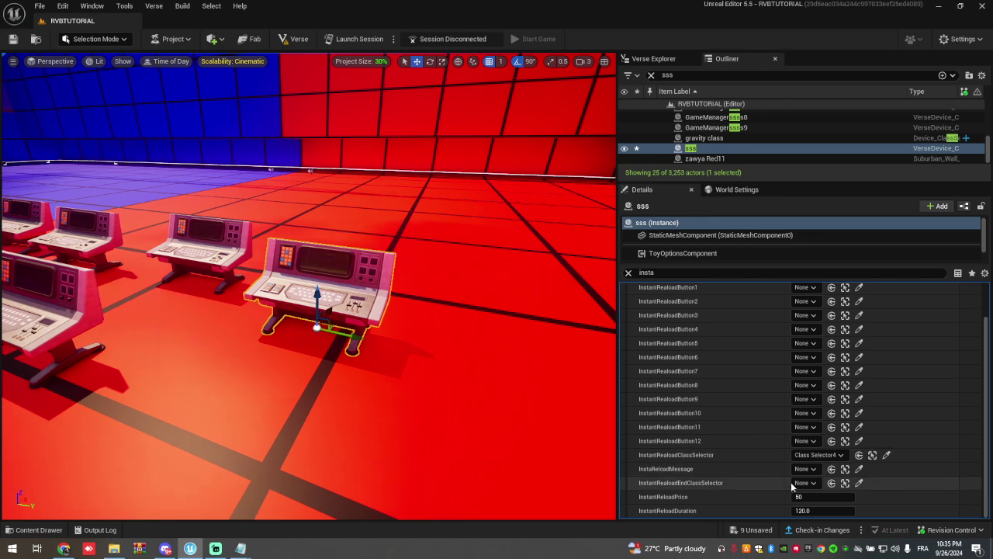
# Set InstantRealoadEndClassSelector to Class Selector4 and InstaReloadMessage to HUD Message Device9.
pyautogui.click(806, 482)
pyautogui.click(848, 395)
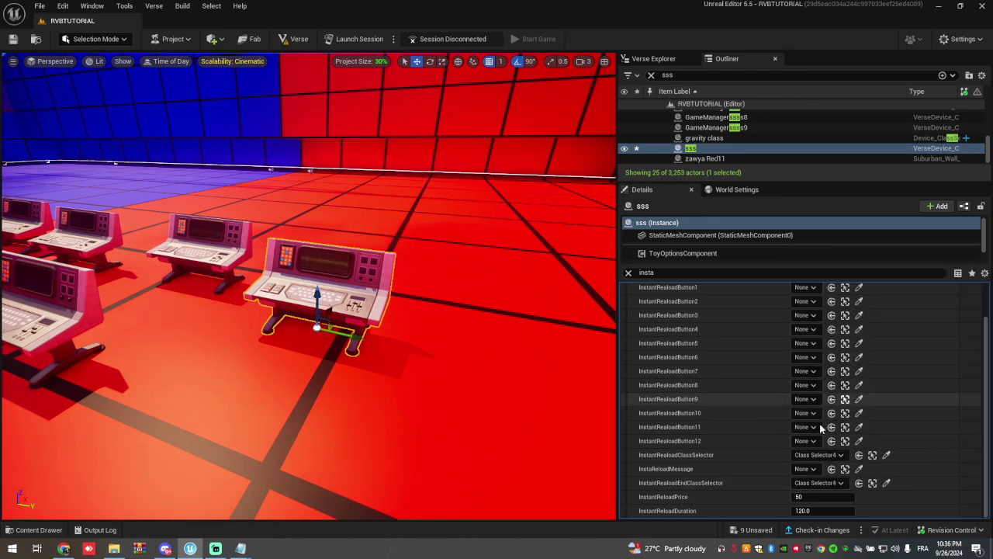
pyautogui.click(804, 470)
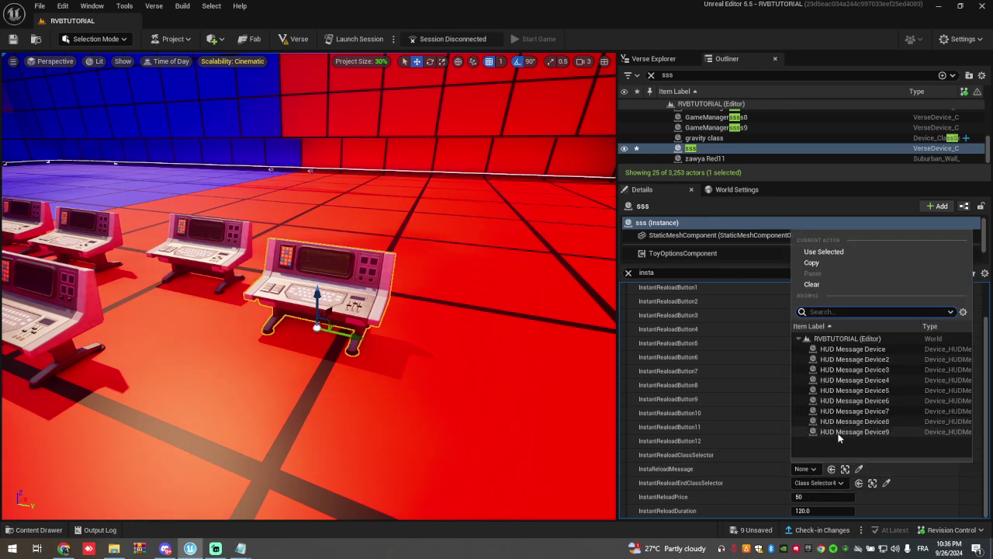
pyautogui.click(838, 433)
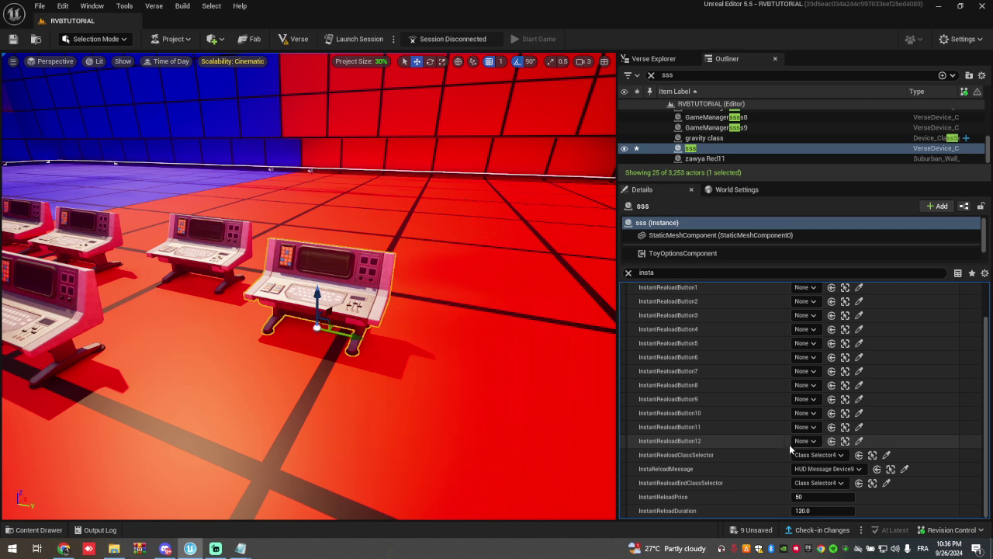
pyautogui.scroll(2, 683, 438)
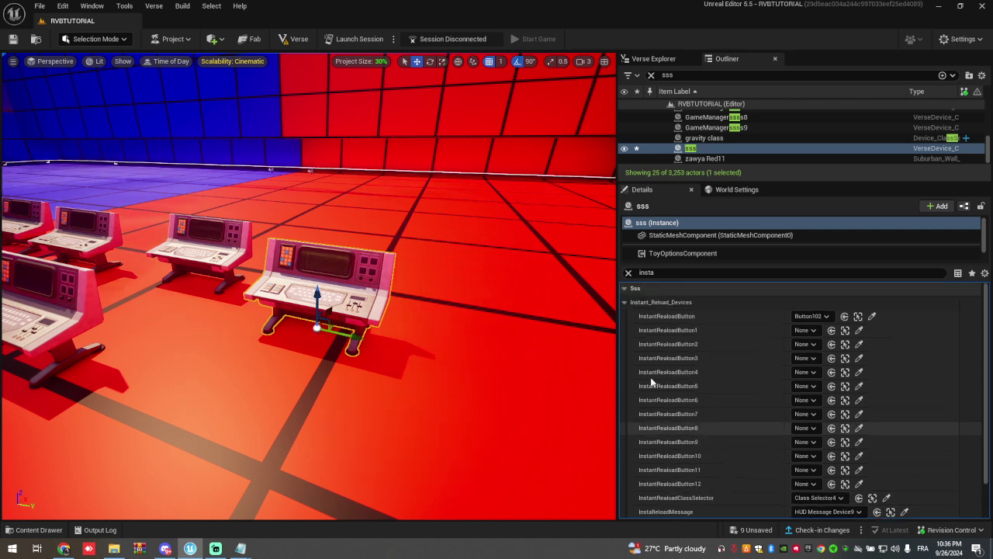
# Clear the details filter, expand the Sss properties, and assign the red base's Instant Reload pad button to InstantRealoadButton1.
pyautogui.click(629, 273)
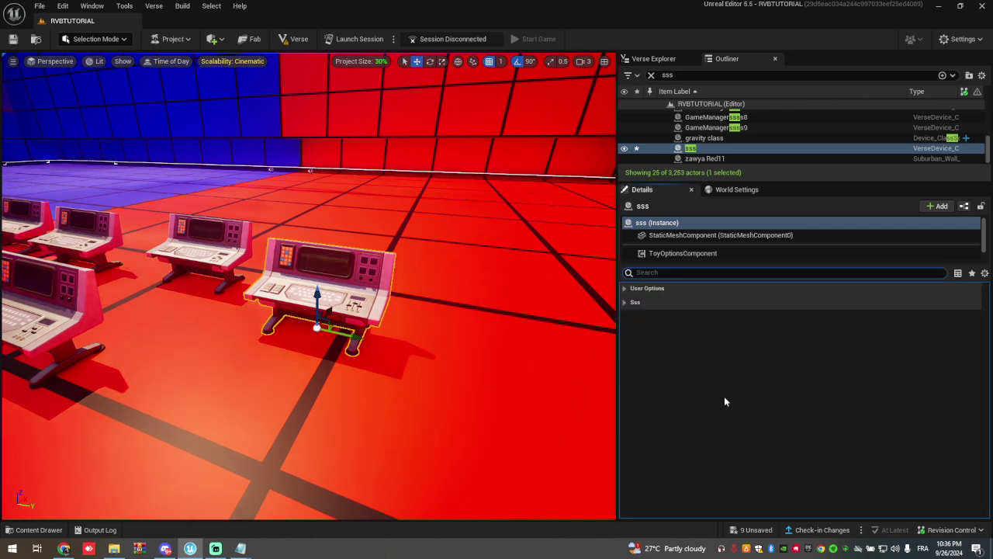
pyautogui.click(635, 302)
pyautogui.scroll(-8, 728, 463)
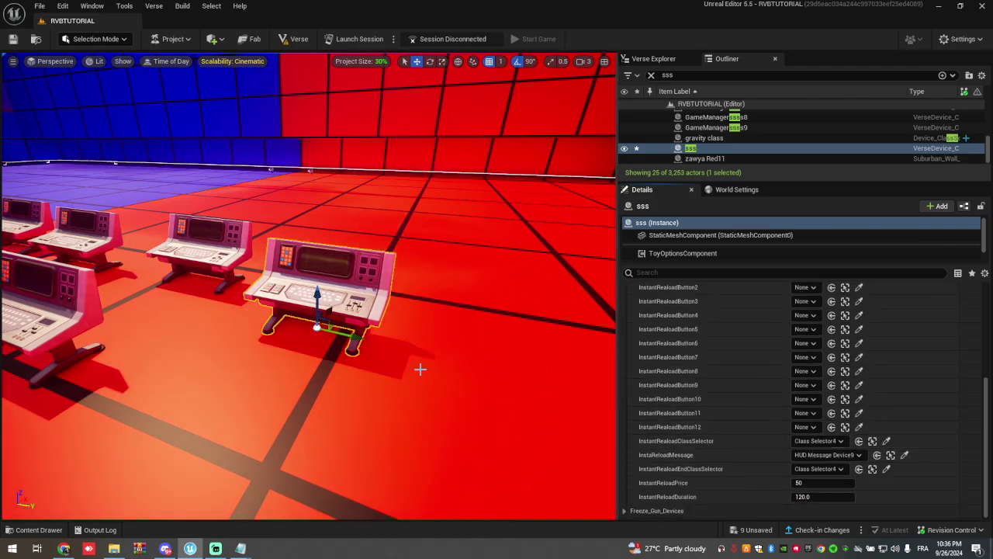
pyautogui.moveTo(419, 368); pyautogui.dragTo(488, 353, button='right')
pyautogui.press('w')
pyautogui.press('w')
pyautogui.press('w')
pyautogui.moveTo(345, 307)
pyautogui.mouseDown(button='right')
pyautogui.moveTo(314, 308)
pyautogui.moveTo(357, 307)
pyautogui.mouseUp(button='right')
pyautogui.scroll(5, 760, 386)
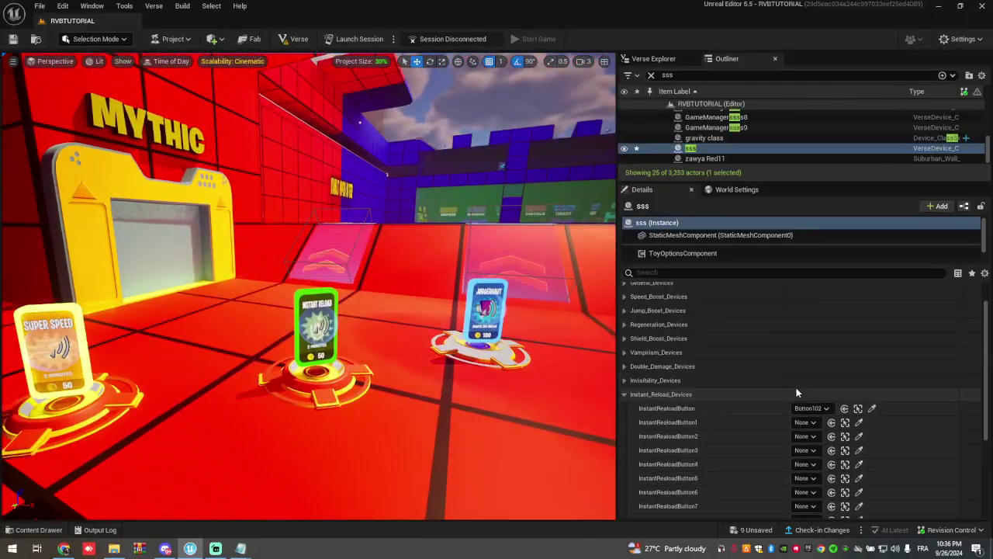
pyautogui.click(859, 403)
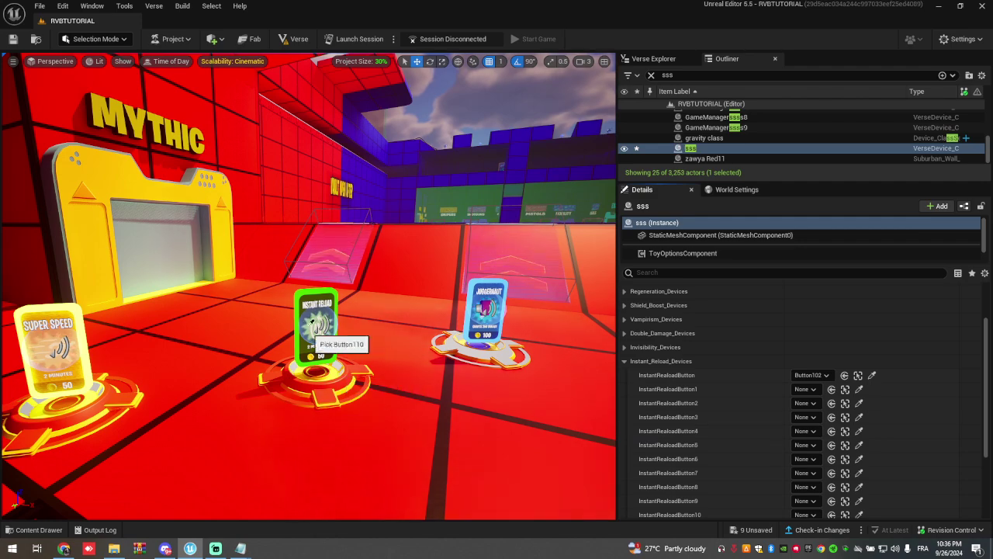
# Expand Invisibility_Devices in place of Instant_Reload_Devices and assign the red base's Invisibility pad button to InvisibilityButton1.
pyautogui.moveTo(321, 389); pyautogui.dragTo(427, 371, button='right')
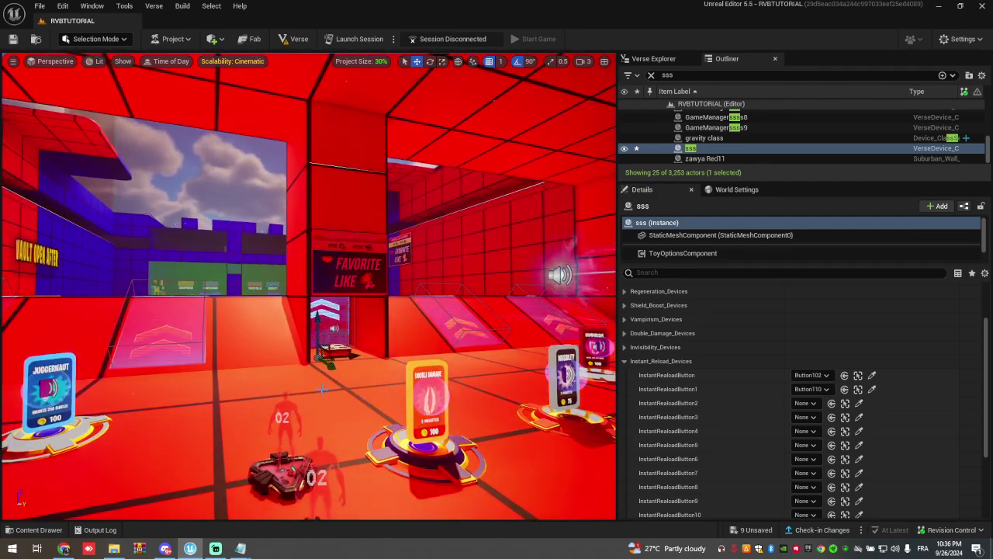
pyautogui.click(625, 361)
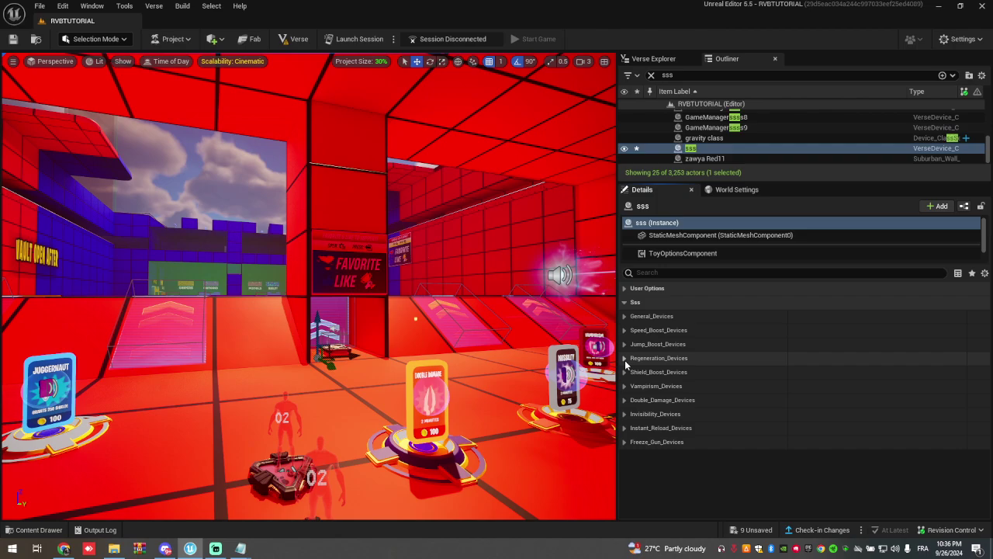
pyautogui.click(626, 414)
pyautogui.moveTo(481, 388); pyautogui.dragTo(543, 400, button='right')
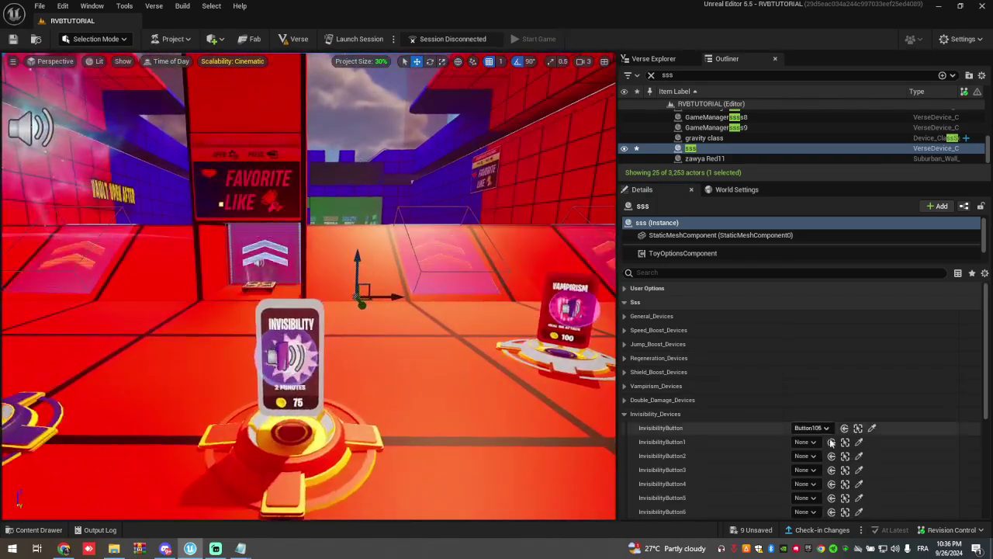
pyautogui.click(313, 355)
pyautogui.click(626, 414)
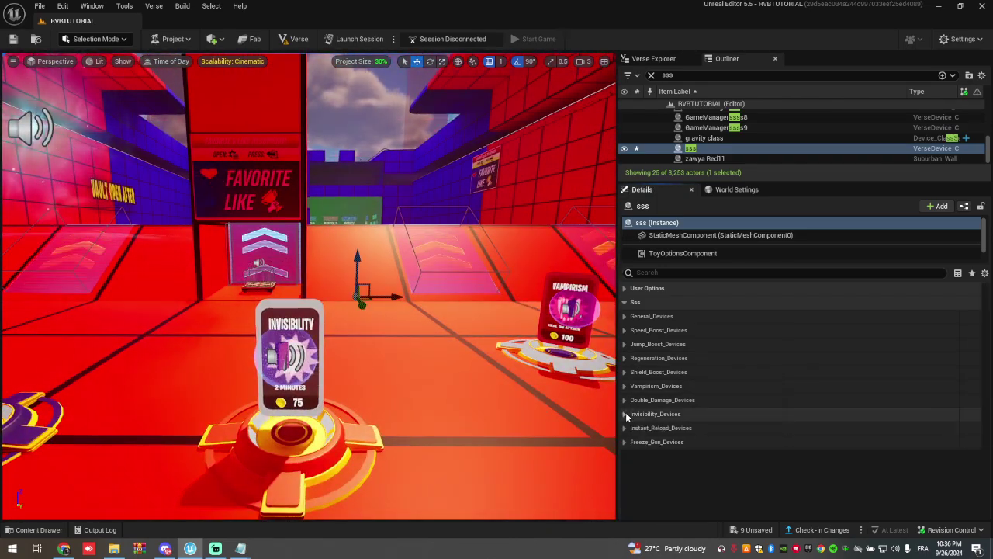
# Expand Double_Damage_Devices and assign the red base's Double Damage pad button to DoubleDamageButton1.
pyautogui.click(625, 400)
pyautogui.moveTo(481, 388); pyautogui.dragTo(423, 376, button='right')
pyautogui.click(859, 428)
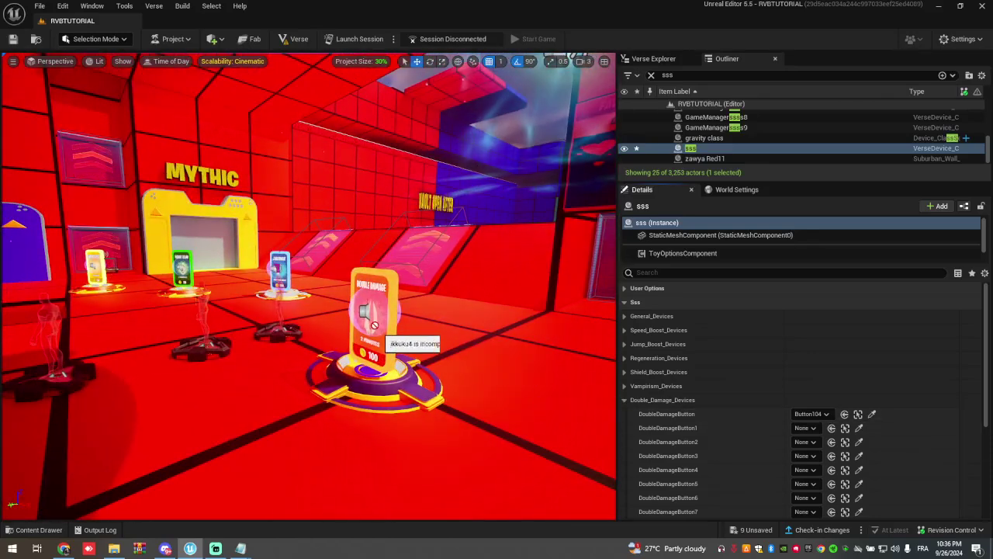
pyautogui.click(380, 333)
# Assign the red base's Vampirism pad button to VampirismButton1 and its Juggernaut pad button to ShieldBoostButton1.
pyautogui.moveTo(543, 404); pyautogui.dragTo(550, 408, button='right')
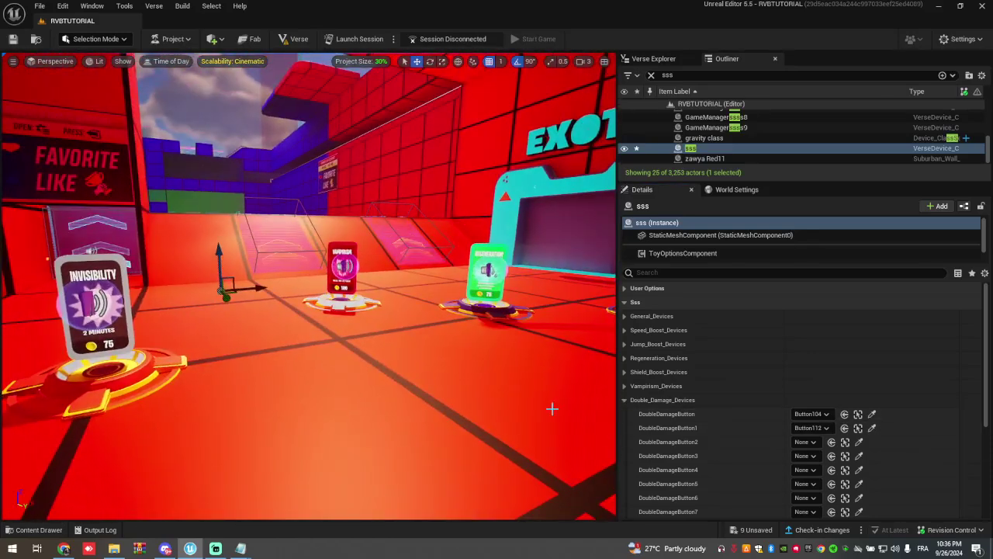
pyautogui.click(625, 400)
pyautogui.click(625, 386)
pyautogui.click(859, 416)
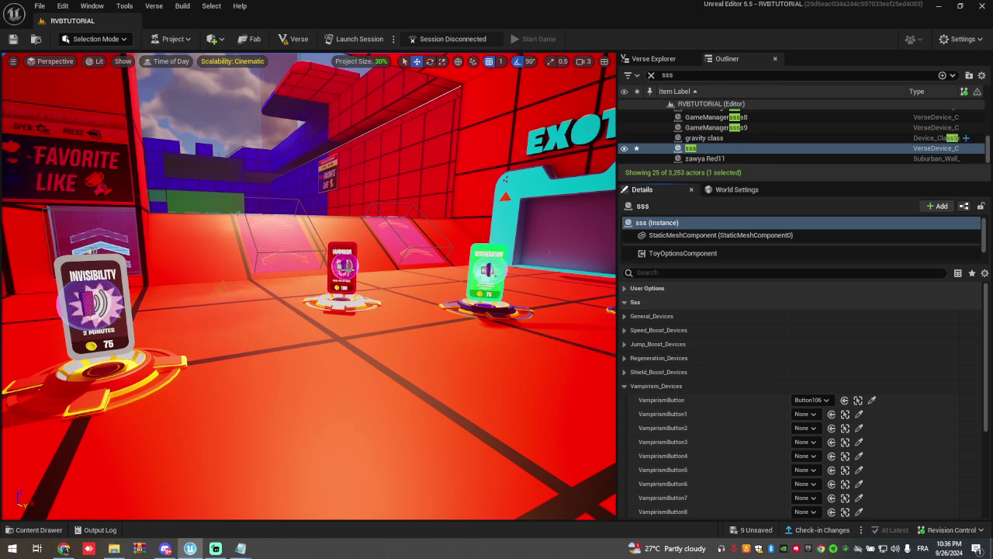
pyautogui.click(626, 385)
pyautogui.click(625, 371)
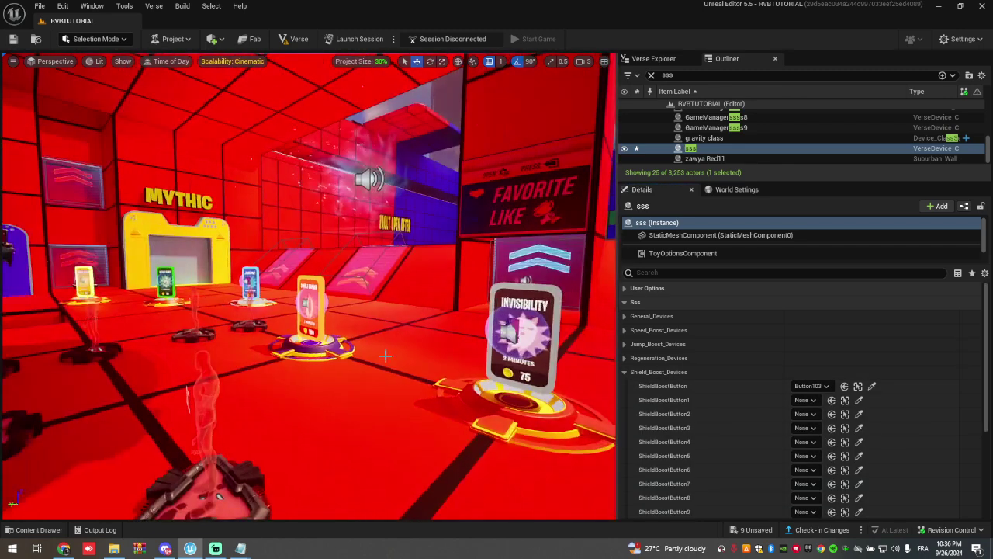
pyautogui.click(859, 399)
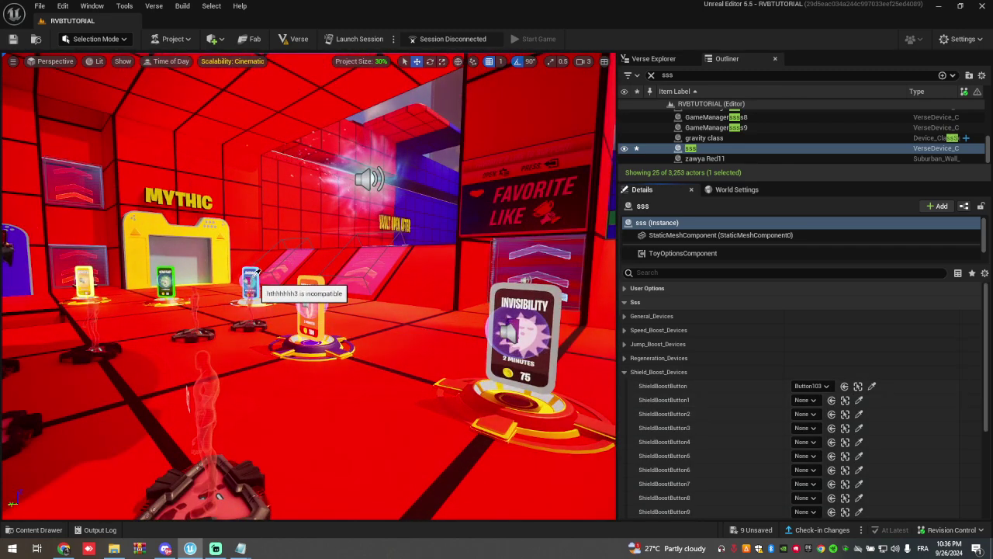
# Assign the red base's Regeneration pad button to RegenerationButton1 and its Super Jump pad button to JumpBoostButton1.
pyautogui.click(625, 372)
pyautogui.click(624, 357)
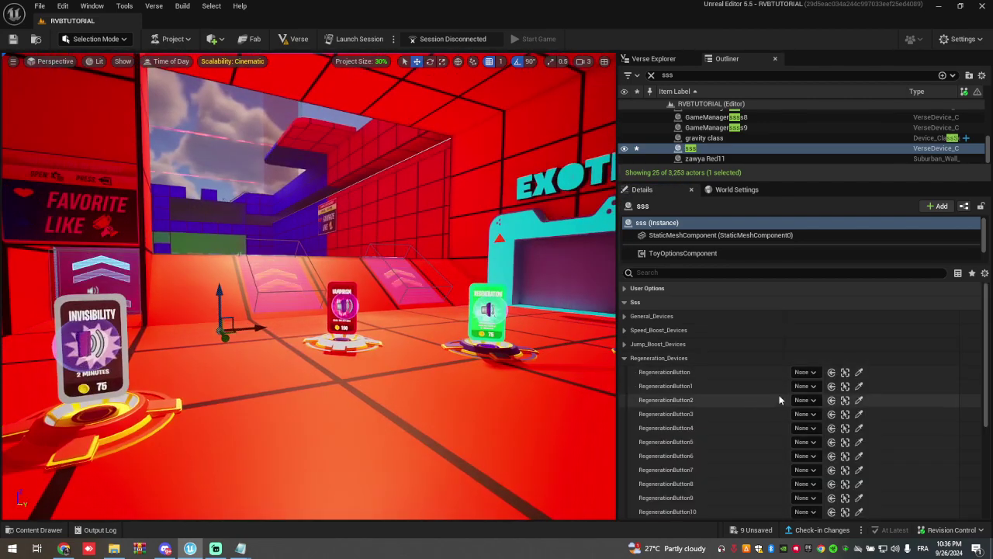
pyautogui.click(859, 386)
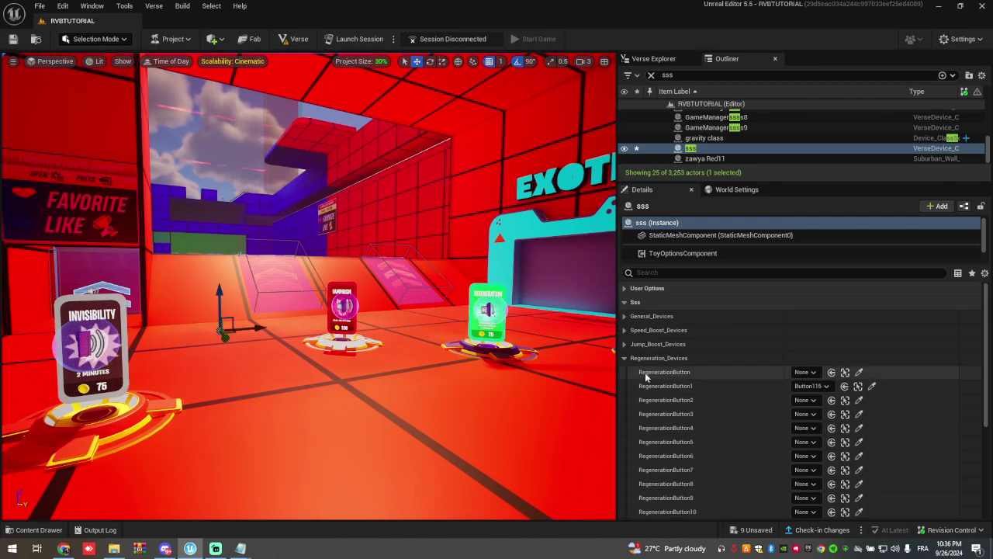
pyautogui.click(624, 358)
pyautogui.click(623, 344)
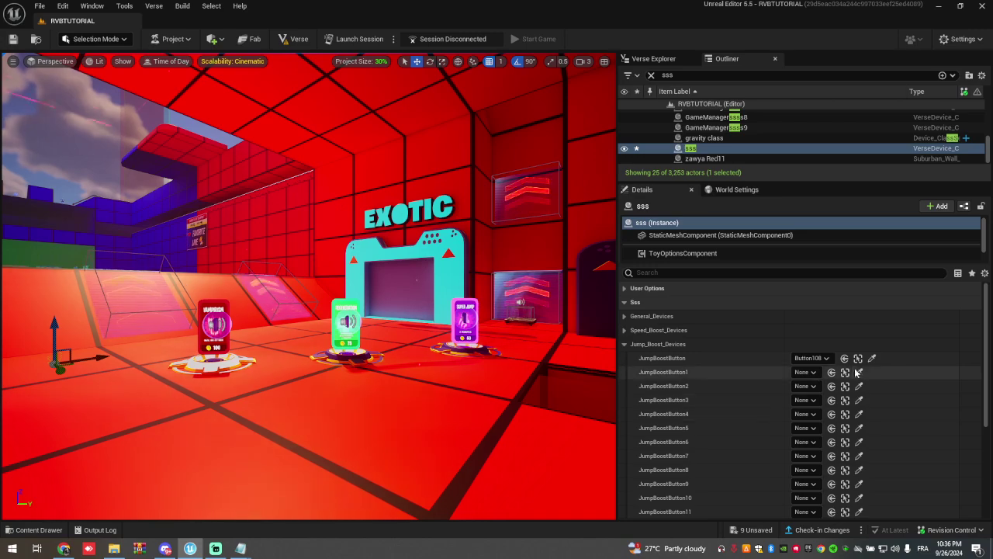
pyautogui.click(472, 317)
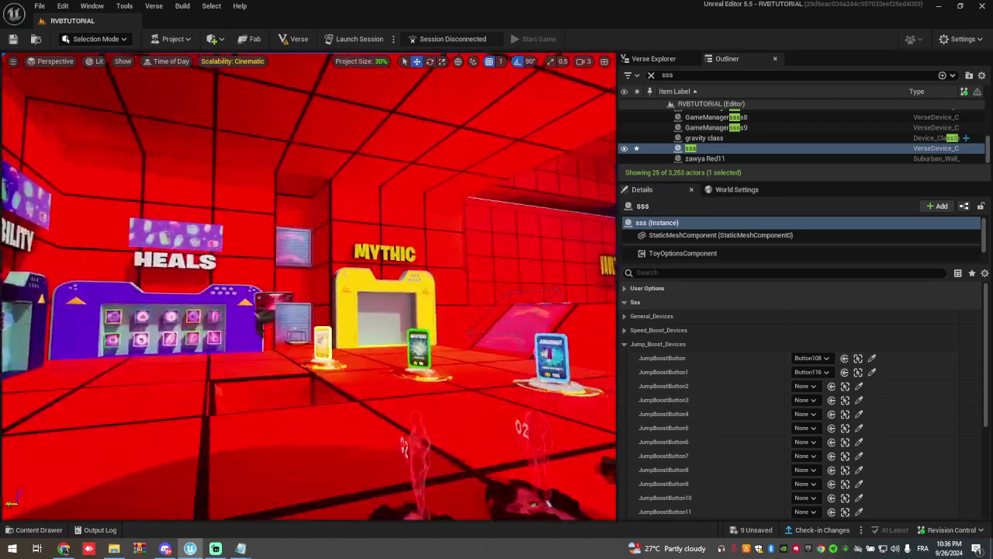
# Assign the red base's Super Speed pad button to SpeedBoostButton1 in Speed_Boost_Devices, and collapse the group.
pyautogui.click(624, 344)
pyautogui.click(623, 330)
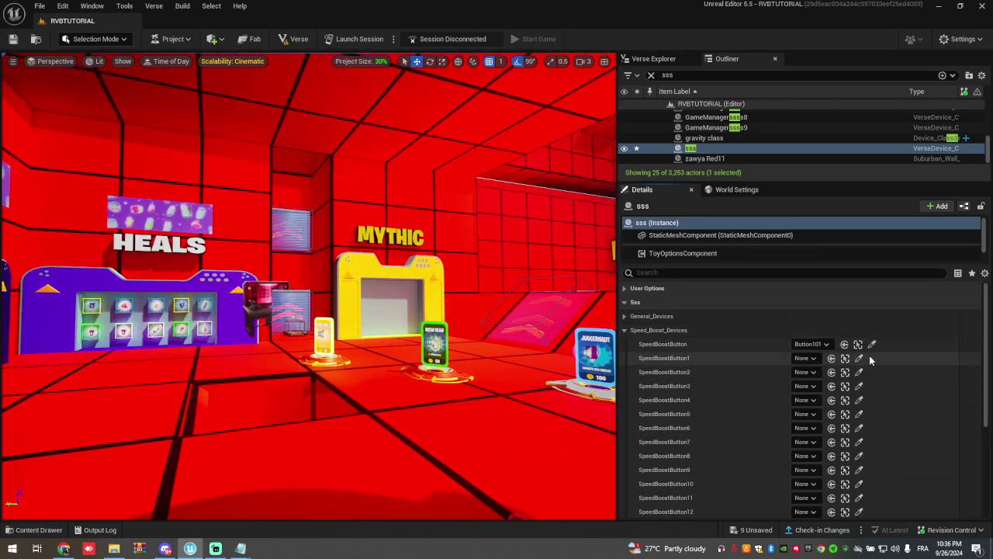
pyautogui.moveTo(324, 382); pyautogui.dragTo(327, 378, button='right')
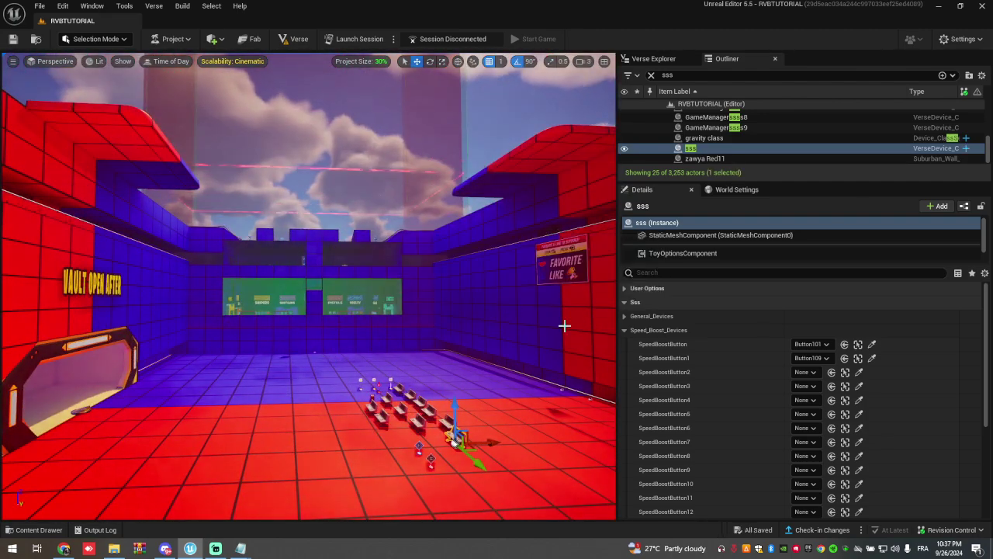
pyautogui.click(633, 330)
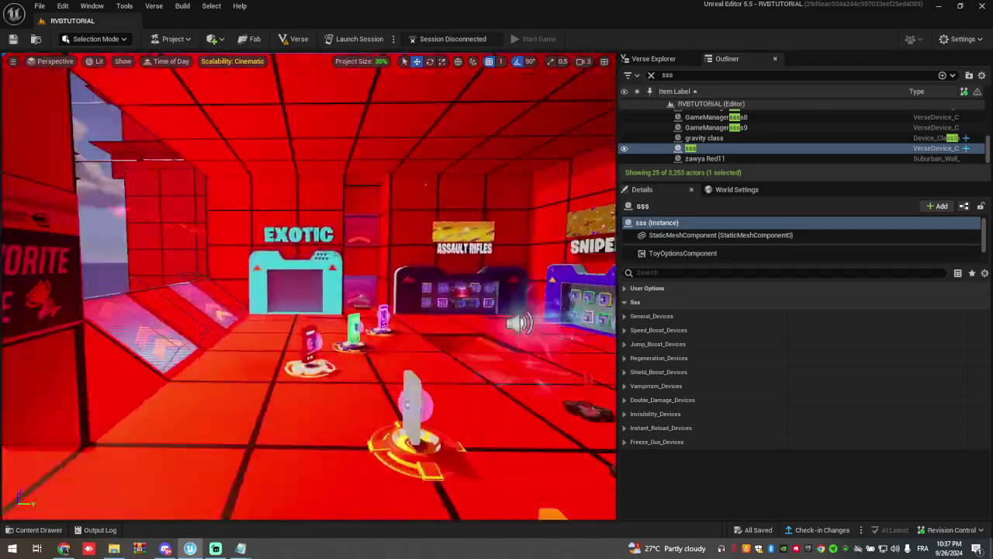
# Examine the power icons around the round machine on the red base's floor from several sides.
pyautogui.moveTo(326, 311); pyautogui.dragTo(450, 326, button='right')
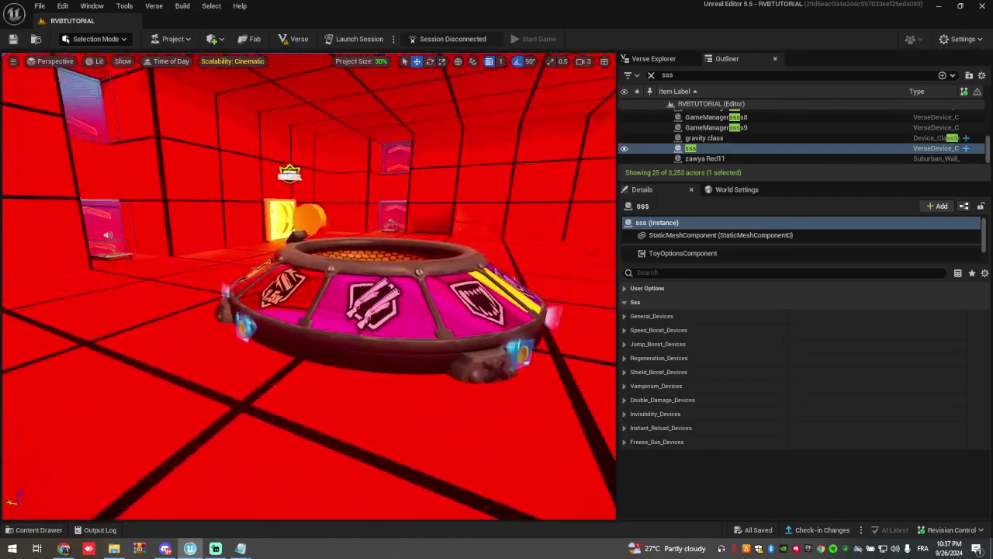
pyautogui.moveTo(364, 374); pyautogui.dragTo(371, 369, button='right')
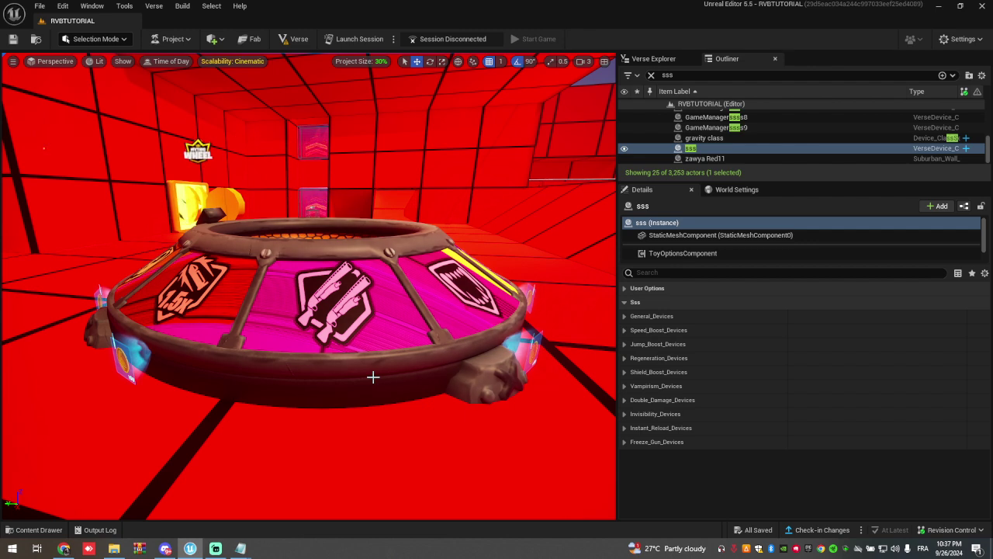
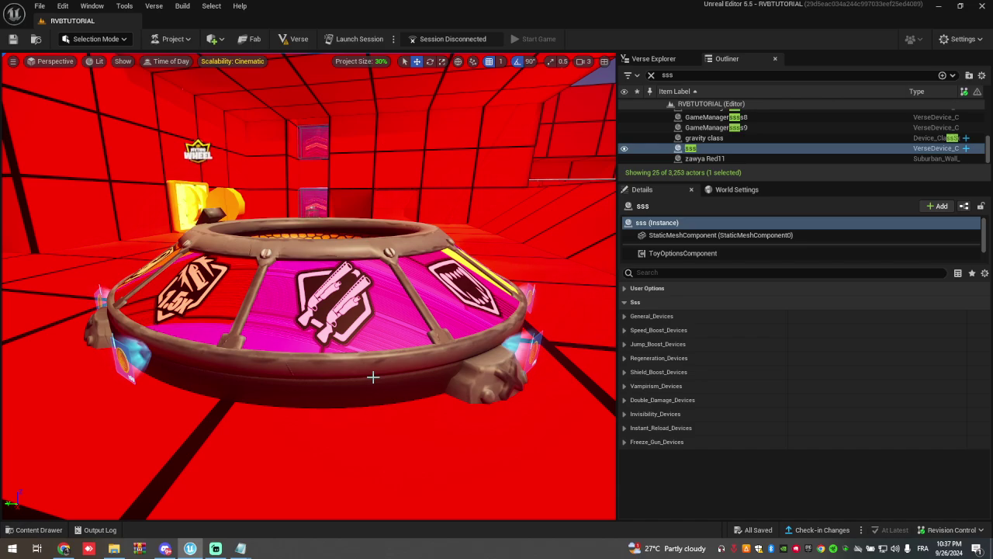
pyautogui.moveTo(367, 329); pyautogui.dragTo(582, 380, button='right')
pyautogui.moveTo(295, 357); pyautogui.dragTo(473, 284, button='right')
pyautogui.moveTo(190, 285); pyautogui.dragTo(155, 285, button='right')
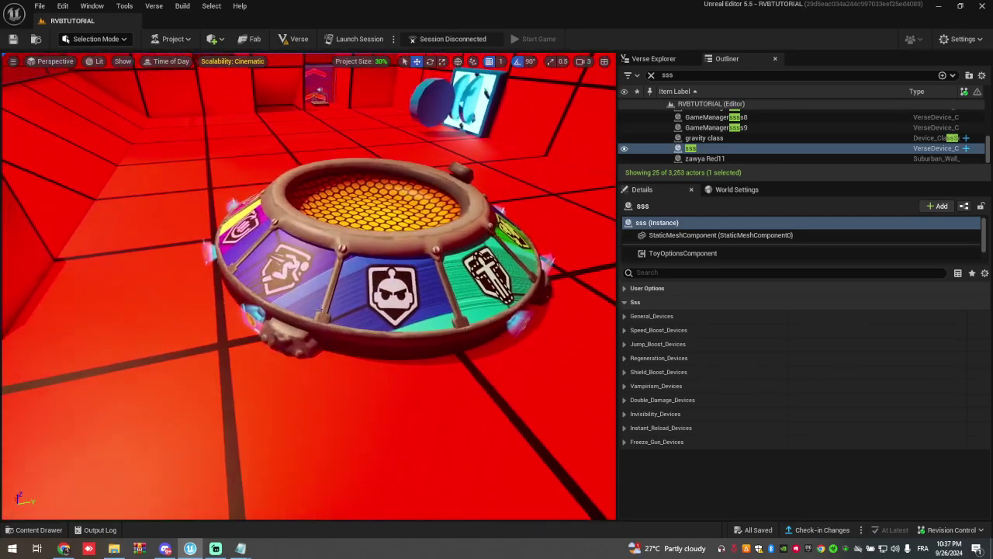
pyautogui.moveTo(415, 269)
pyautogui.mouseDown(button='right')
pyautogui.moveTo(442, 293)
pyautogui.moveTo(415, 275)
pyautogui.mouseUp(button='right')
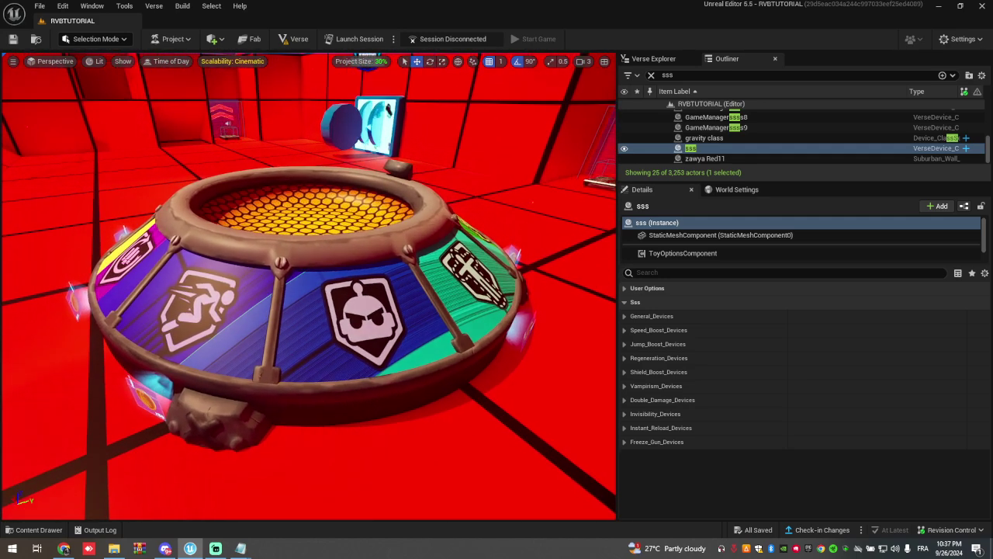
pyautogui.moveTo(373, 304); pyautogui.dragTo(380, 364, button='right')
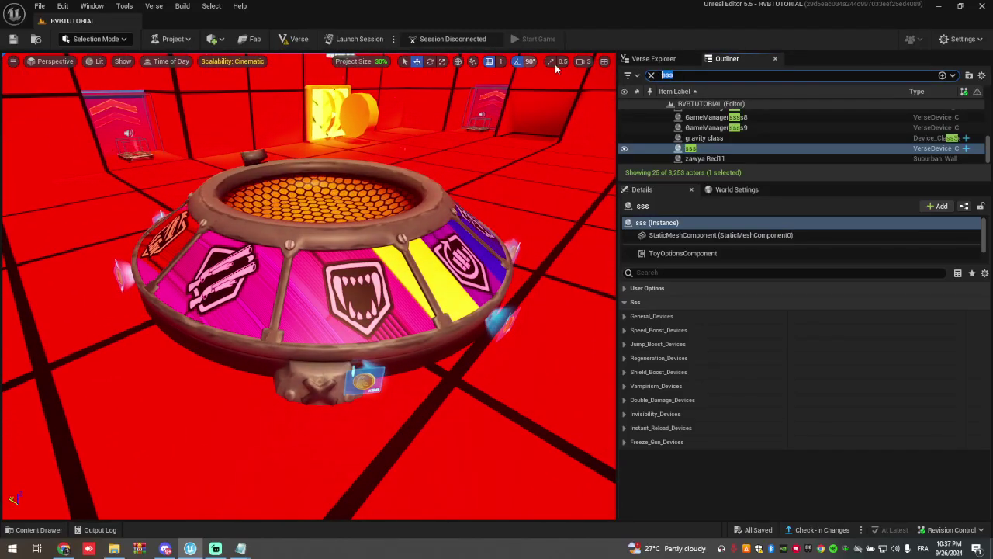
# Search the level's actors for "class", select Class Designer2 and compare its class settings with the round machine's power icons.
pyautogui.write('cla')
pyautogui.scroll(5, 755, 137)
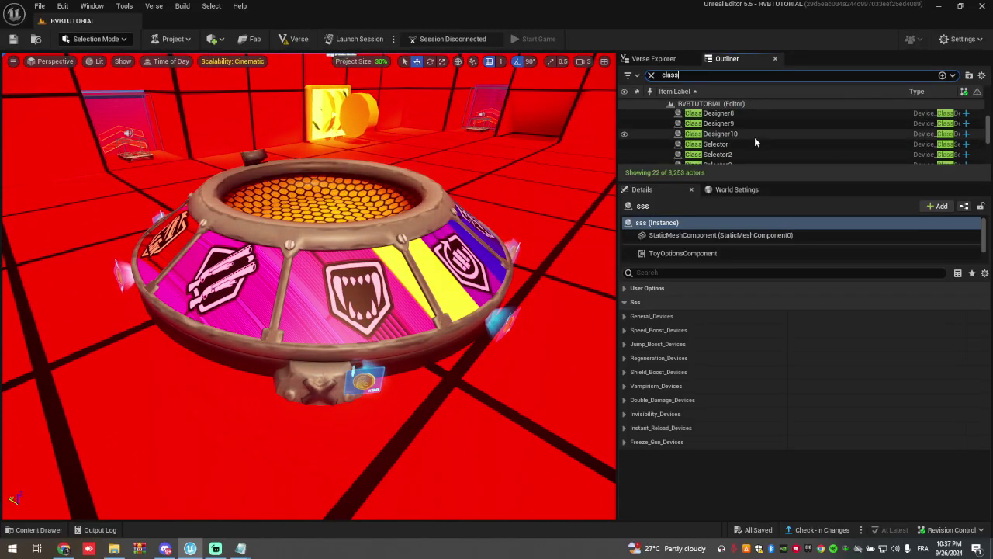
pyautogui.click(722, 117)
pyautogui.press('Down')
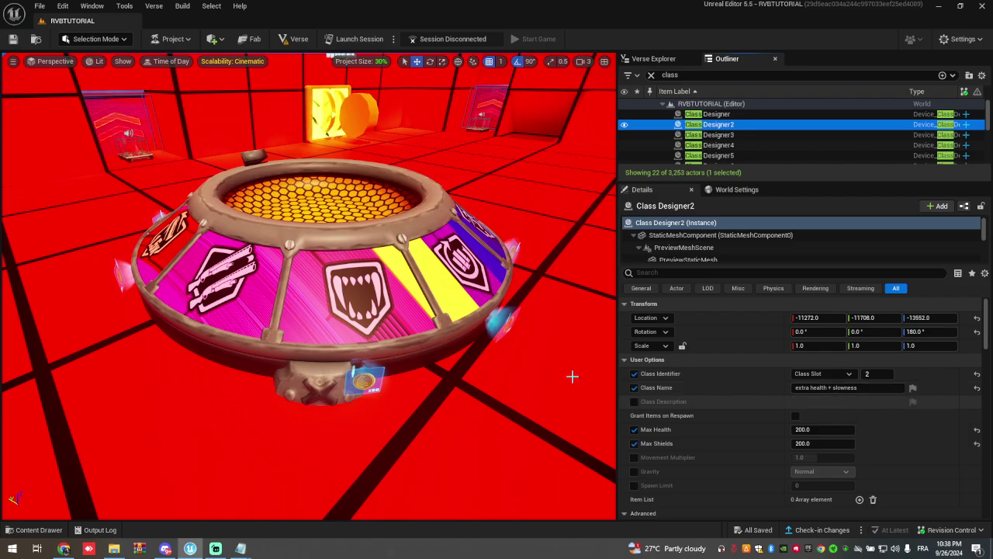
pyautogui.moveTo(572, 377); pyautogui.dragTo(338, 368, button='right')
pyautogui.press('a')
pyautogui.press('w')
pyautogui.press('s')
pyautogui.press('d')
pyautogui.press('w')
pyautogui.press('s')
pyautogui.press('d')
pyautogui.press('w')
pyautogui.press('s')
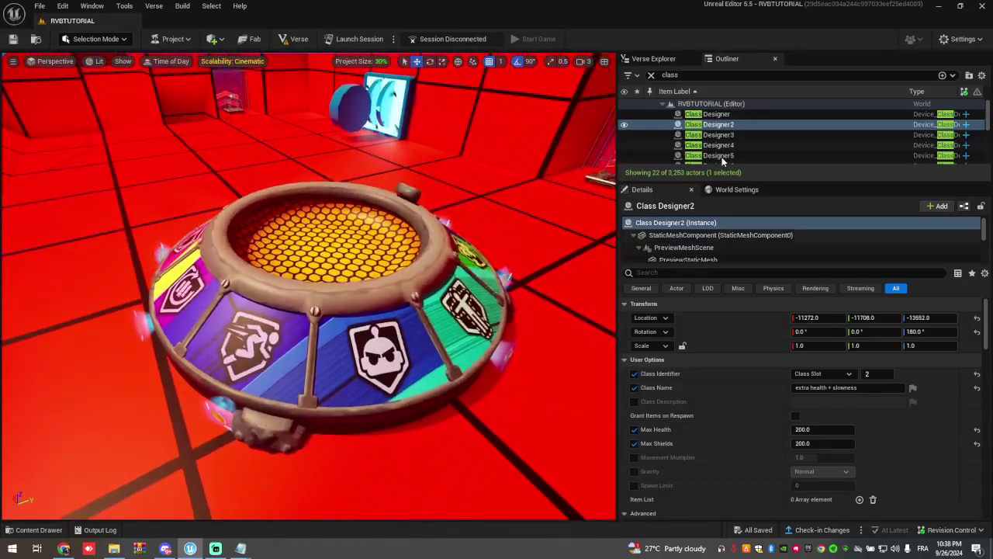
# Select Class Designer3 and compare its class name and health settings with the round machine's power icons.
pyautogui.click(712, 138)
pyautogui.press('f')
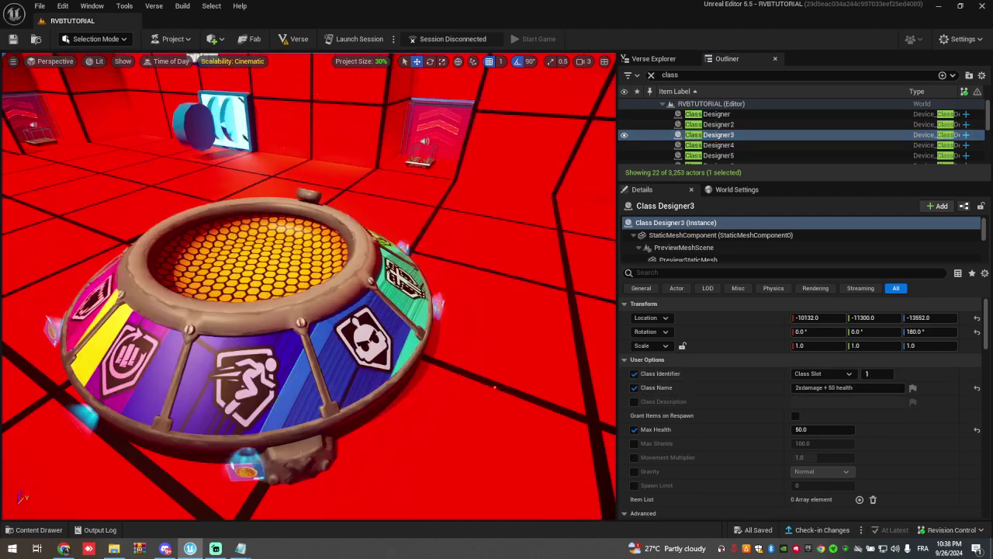
pyautogui.press('a')
pyautogui.moveTo(341, 325); pyautogui.dragTo(438, 330, button='right')
pyautogui.press('w')
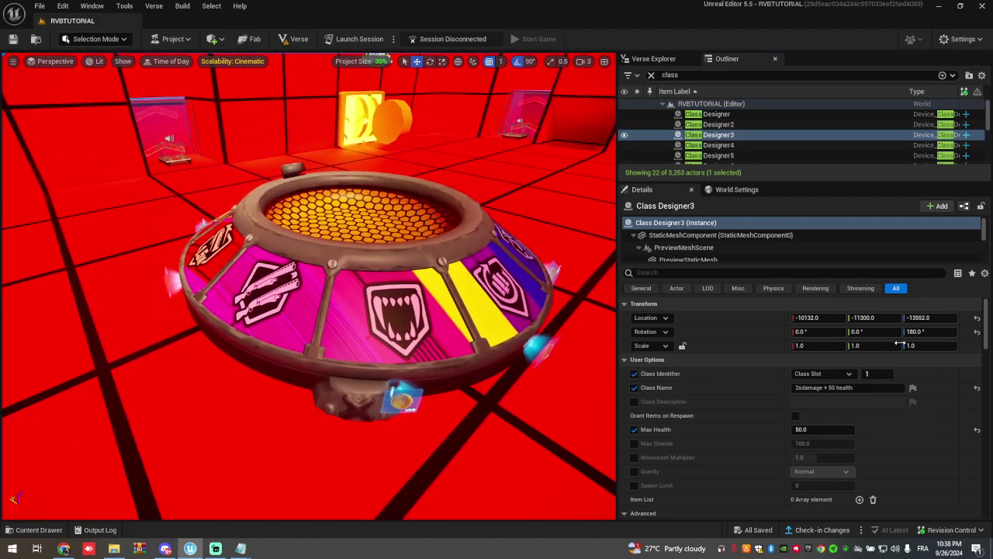
# Bind Class Selector's Change Player to Class function to Conditional Button13 below the red machine's 1.5x icon, using On Activated.
pyautogui.scroll(-3, 723, 148)
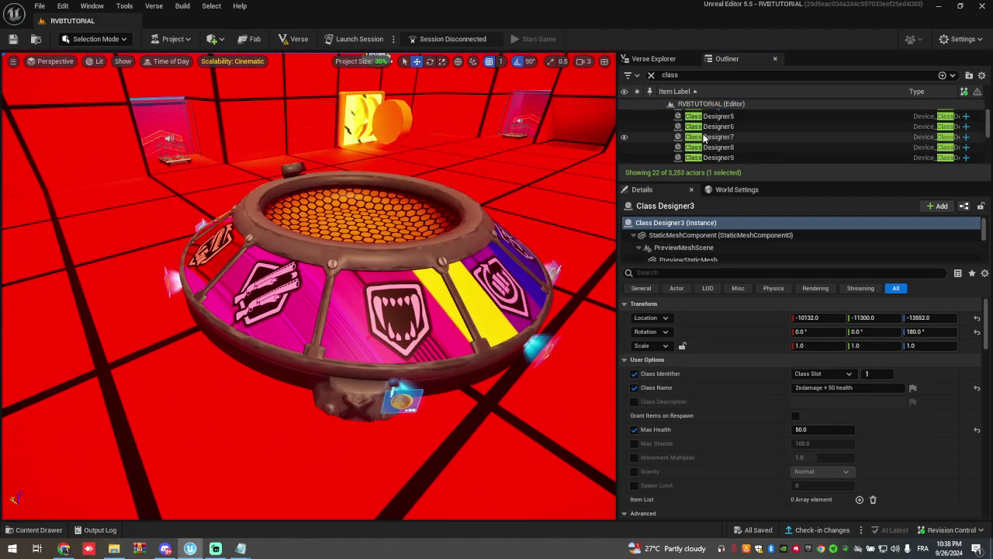
pyautogui.click(718, 145)
pyautogui.scroll(-8, 782, 388)
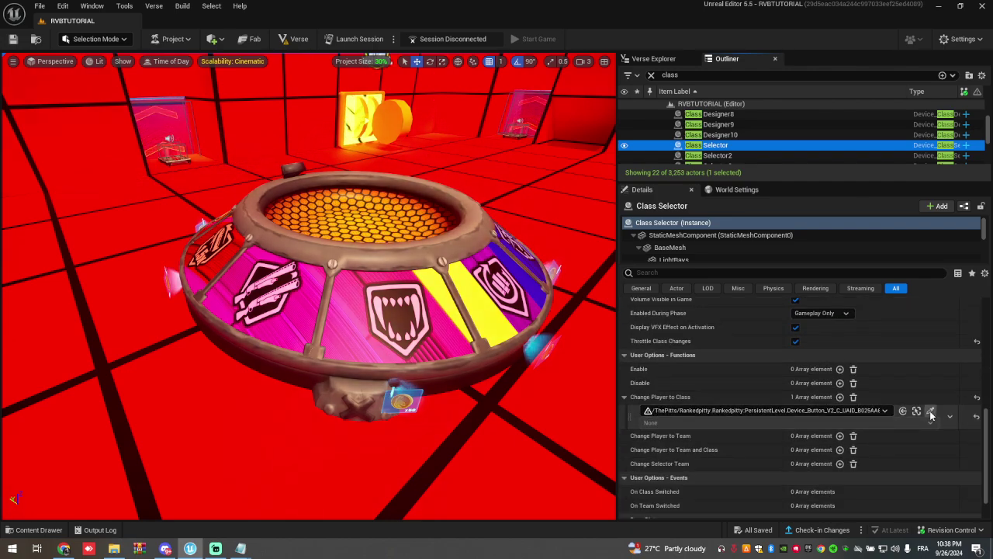
pyautogui.moveTo(245, 362); pyautogui.dragTo(438, 339, button='right')
pyautogui.press('a')
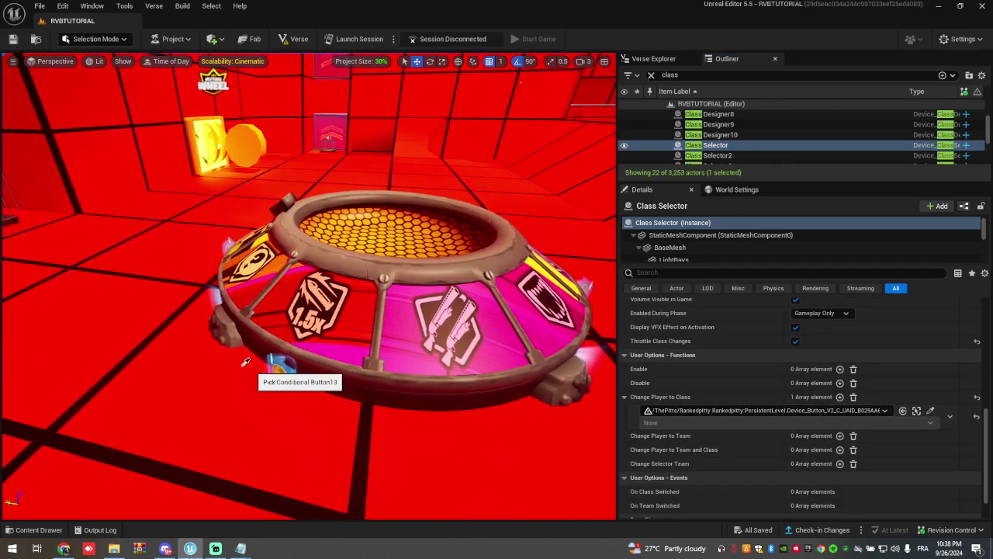
pyautogui.click(678, 425)
pyautogui.click(683, 443)
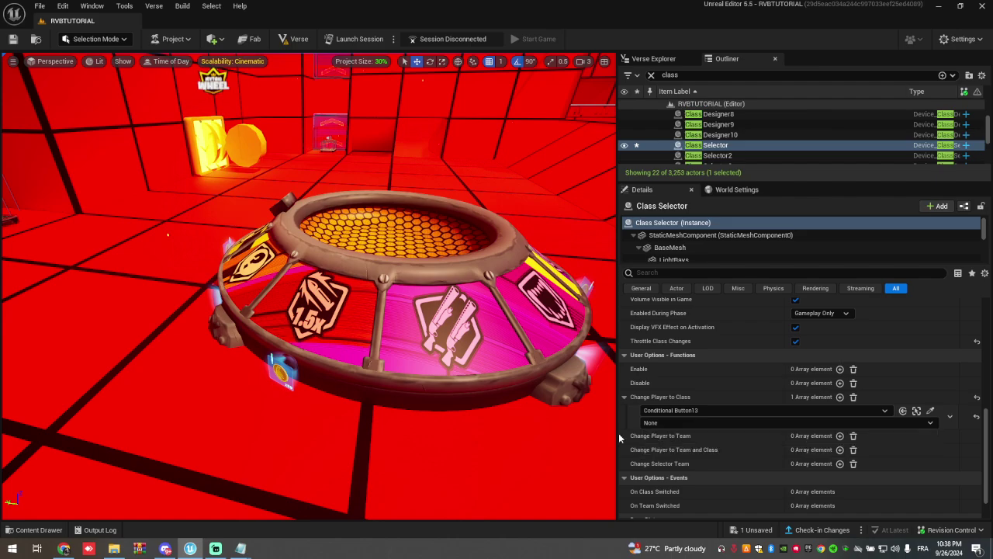
# Add a second Change Player to Class binding for Conditional Button6 below the blue machine's 1.5x icon, using On Activated.
pyautogui.press('w')
pyautogui.moveTo(423, 373); pyautogui.dragTo(605, 333, button='right')
pyautogui.press('w')
pyautogui.moveTo(310, 295); pyautogui.dragTo(240, 373, button='right')
pyautogui.press('w')
pyautogui.press('s')
pyautogui.click(840, 397)
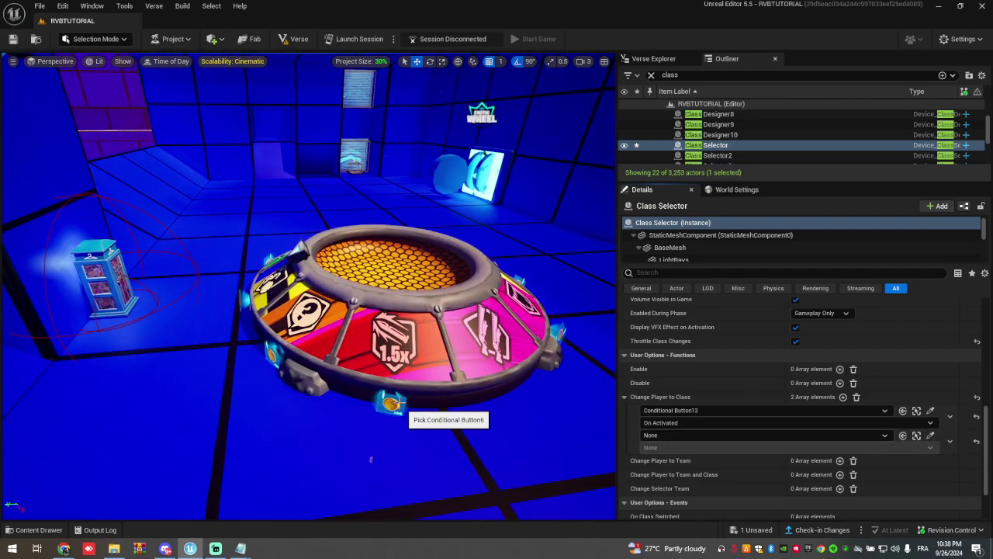
pyautogui.click(647, 447)
pyautogui.click(661, 468)
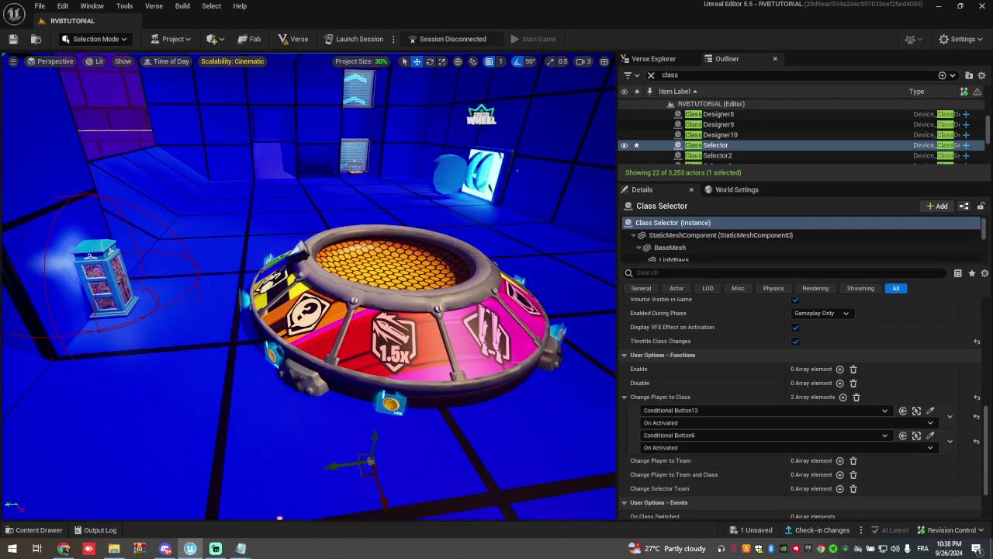
# Select Conditional Button6 and examine its key item, visibility and interaction radius settings.
pyautogui.click(391, 403)
pyautogui.scroll(10, 775, 397)
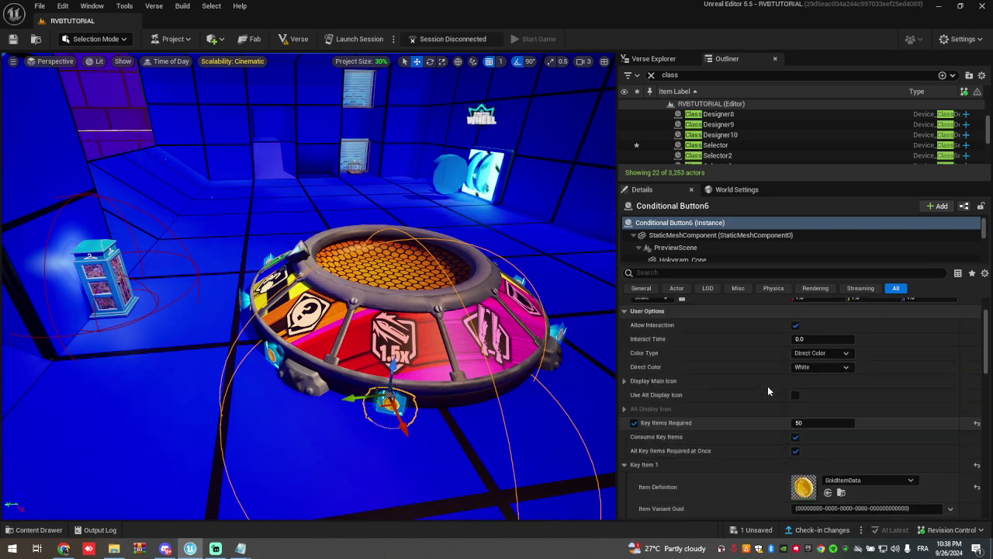
pyautogui.scroll(2, 768, 391)
pyautogui.scroll(-2, 721, 407)
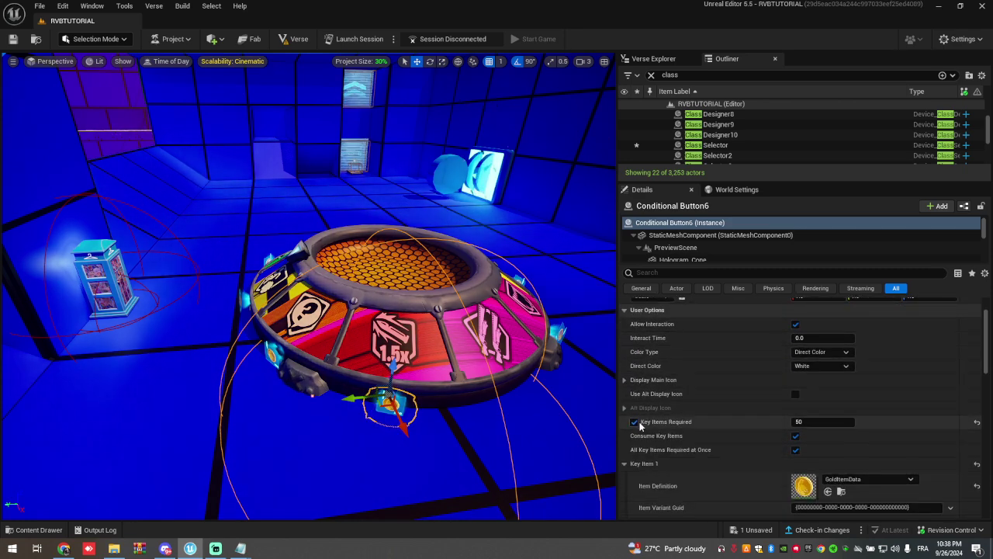
pyautogui.scroll(-2, 802, 410)
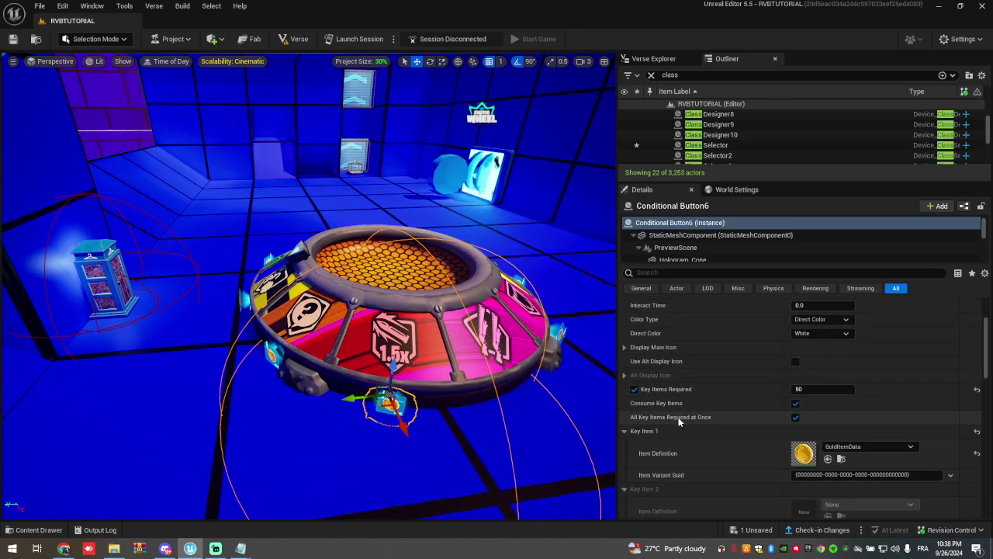
pyautogui.scroll(-10, 773, 409)
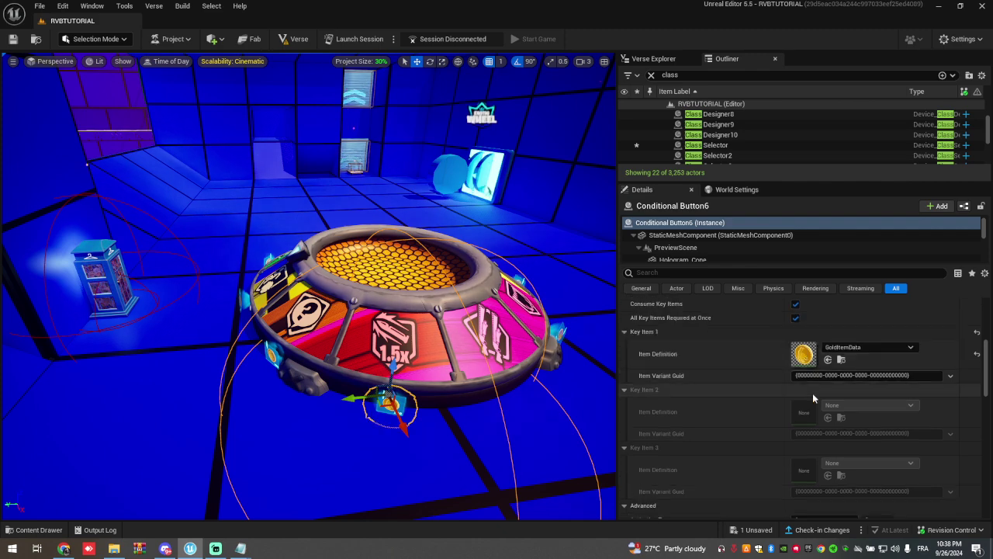
pyautogui.scroll(-4, 799, 411)
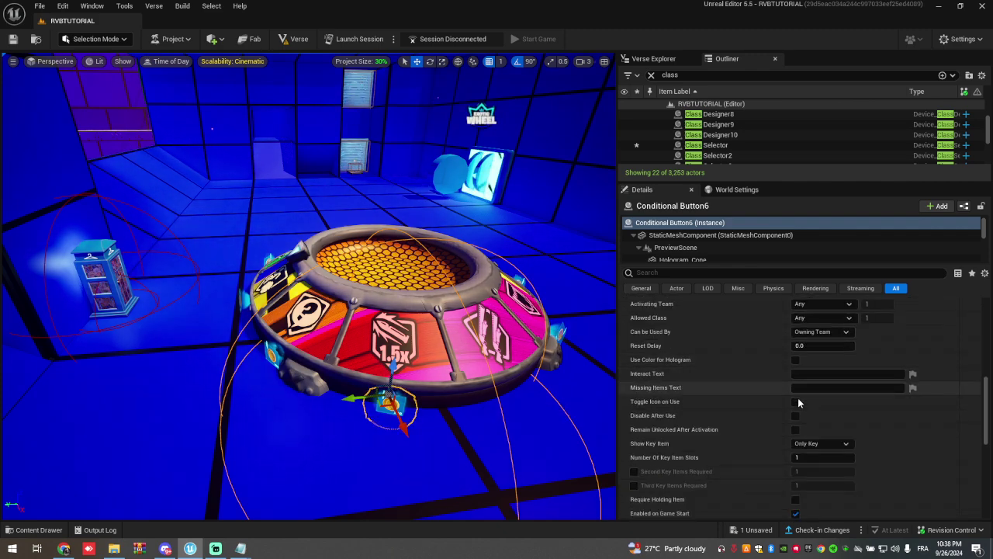
pyautogui.scroll(-3, 811, 451)
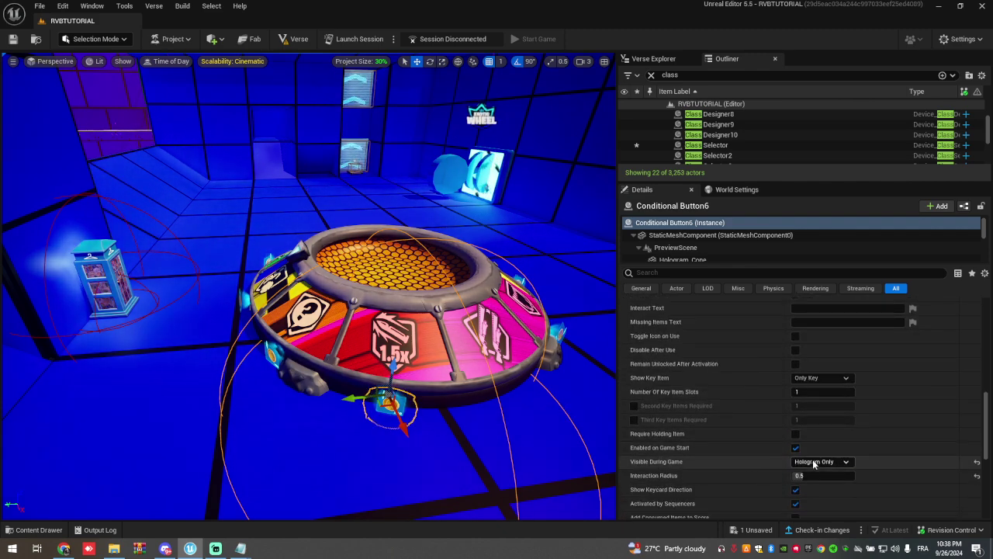
pyautogui.scroll(-2, 813, 462)
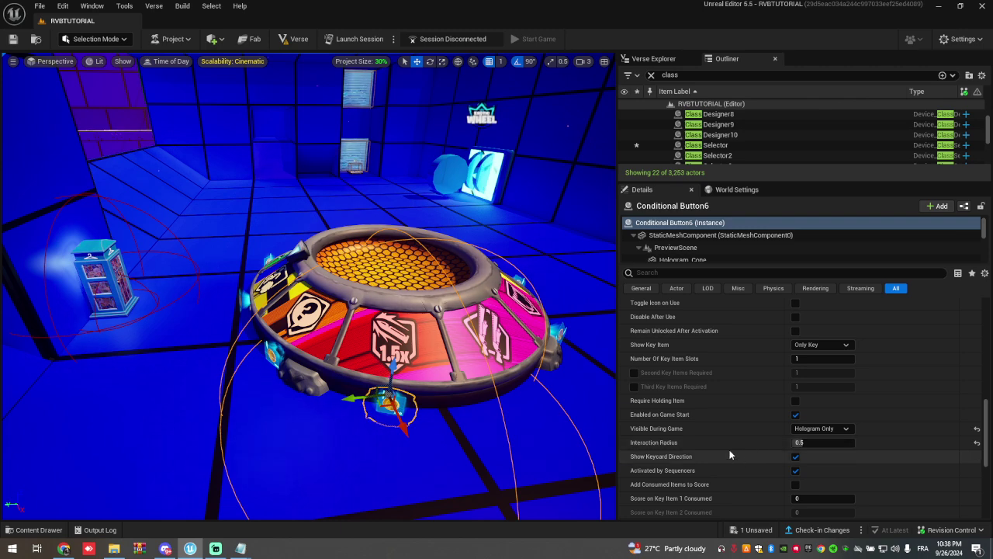
pyautogui.scroll(-3, 737, 442)
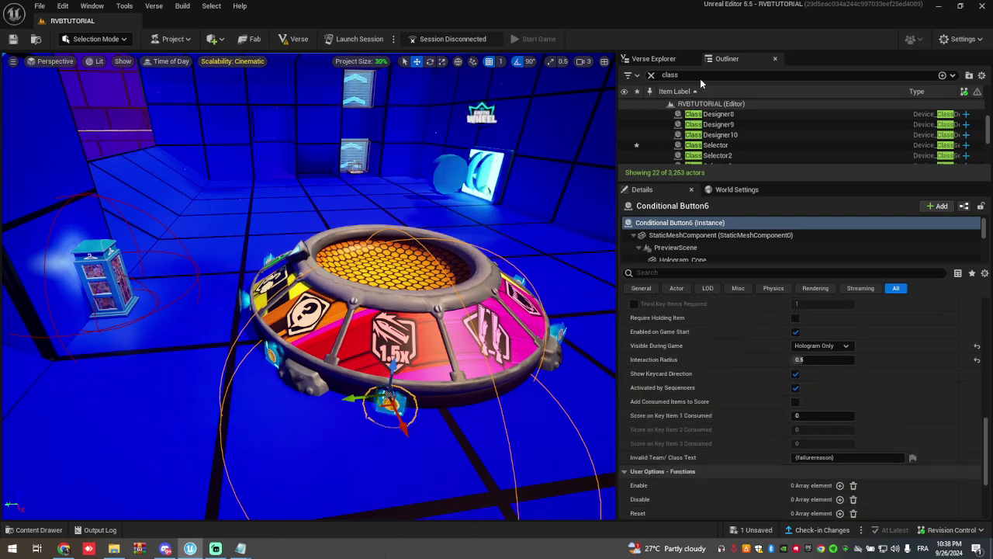
# Check the class settings of Class Designer3 and the class slot and name of Class Designer4.
pyautogui.scroll(3, 712, 134)
pyautogui.click(712, 134)
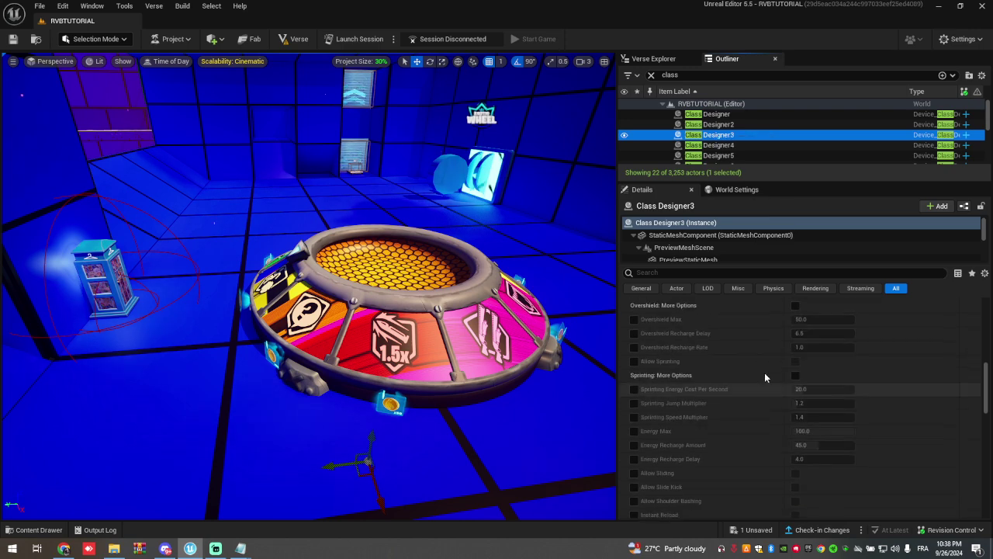
pyautogui.scroll(5, 764, 376)
pyautogui.press('Down')
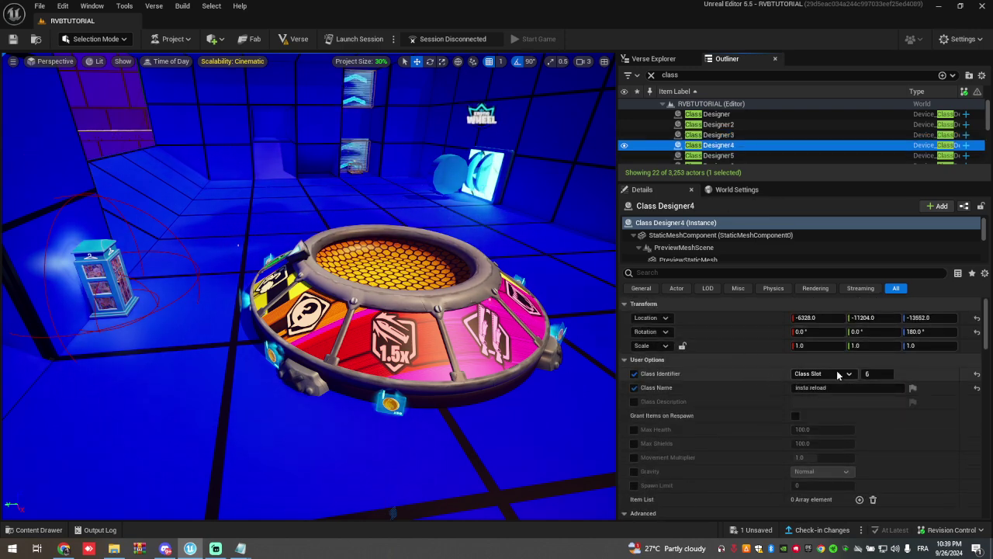
# Bind Class Selector4's Change Player to Class function to Conditional Button14 below the red machine's reload icon, using On Activated.
pyautogui.scroll(-3, 688, 137)
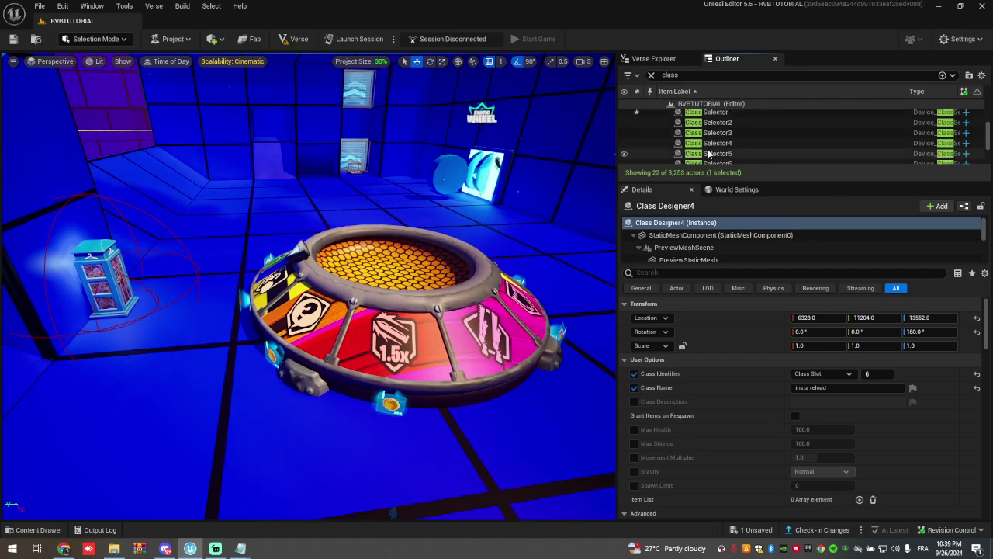
pyautogui.doubleClick(712, 144)
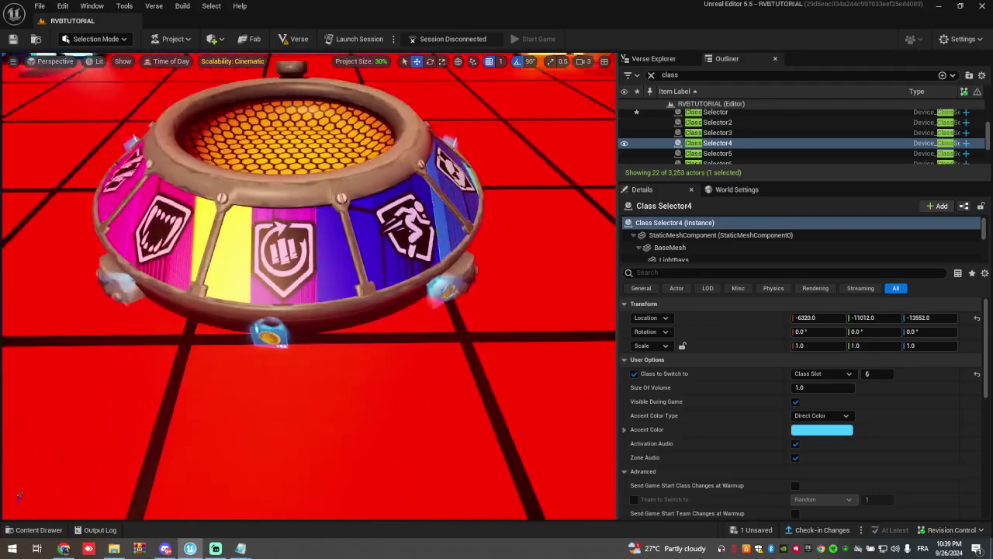
pyautogui.scroll(-3, 837, 385)
pyautogui.scroll(-5, 838, 385)
pyautogui.click(930, 410)
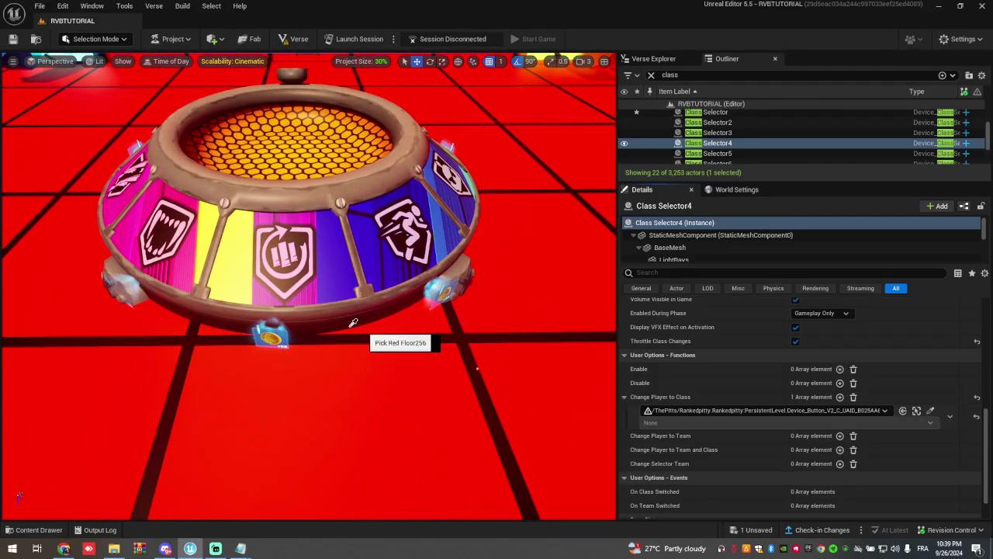
pyautogui.click(677, 423)
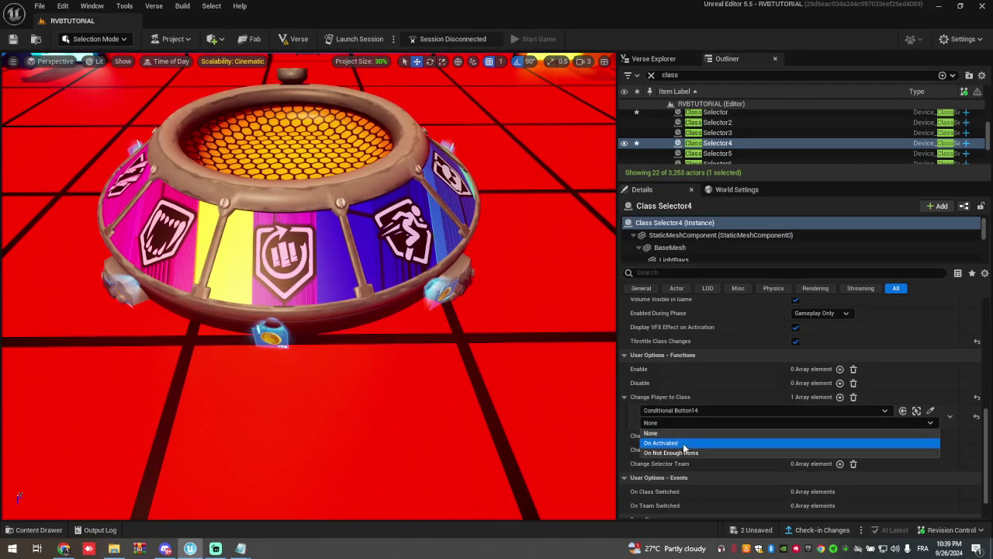
# Add a second Change Player to Class binding on Class Selector4 for the blue machine's Conditional Button4, using On Activated.
pyautogui.click(840, 397)
pyautogui.moveTo(435, 326); pyautogui.dragTo(609, 288, button='right')
pyautogui.press('w')
pyautogui.moveTo(490, 198); pyautogui.dragTo(491, 197, button='right')
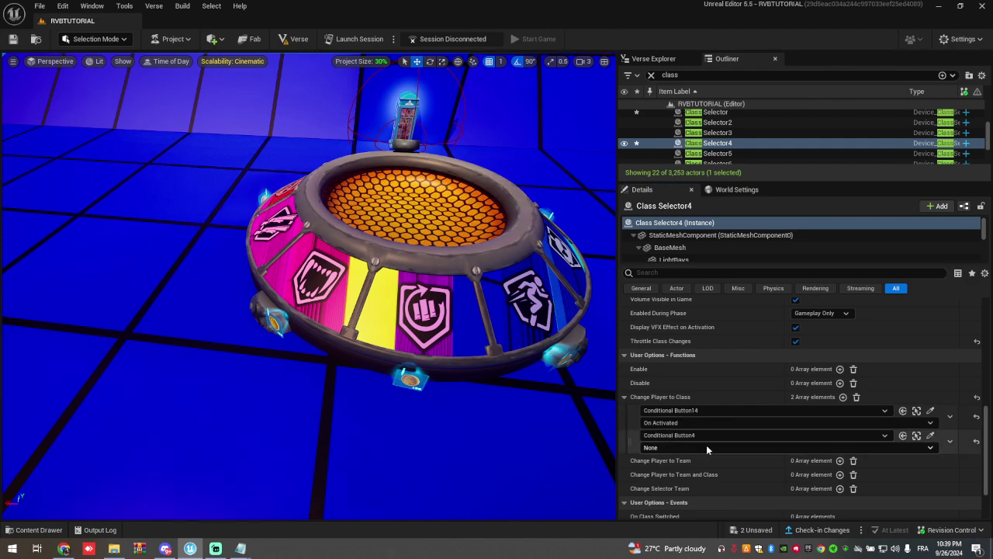
pyautogui.click(674, 448)
pyautogui.click(665, 466)
# Review the settings of Class Designer4 and Class Designer5, and locate the matching health icon on the red base's round machine.
pyautogui.moveTo(491, 197); pyautogui.dragTo(490, 197, button='right')
pyautogui.scroll(2, 761, 143)
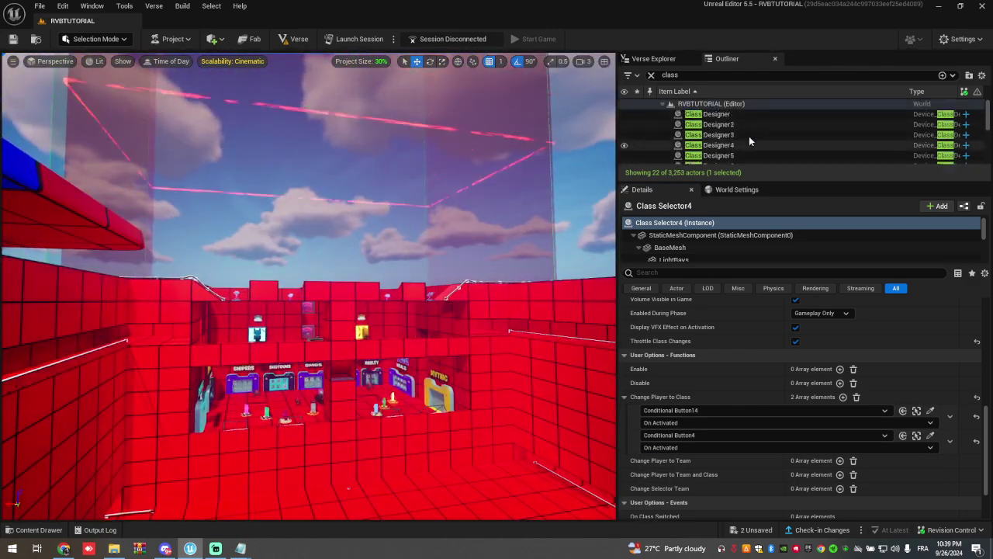
pyautogui.click(749, 144)
pyautogui.scroll(-3, 753, 341)
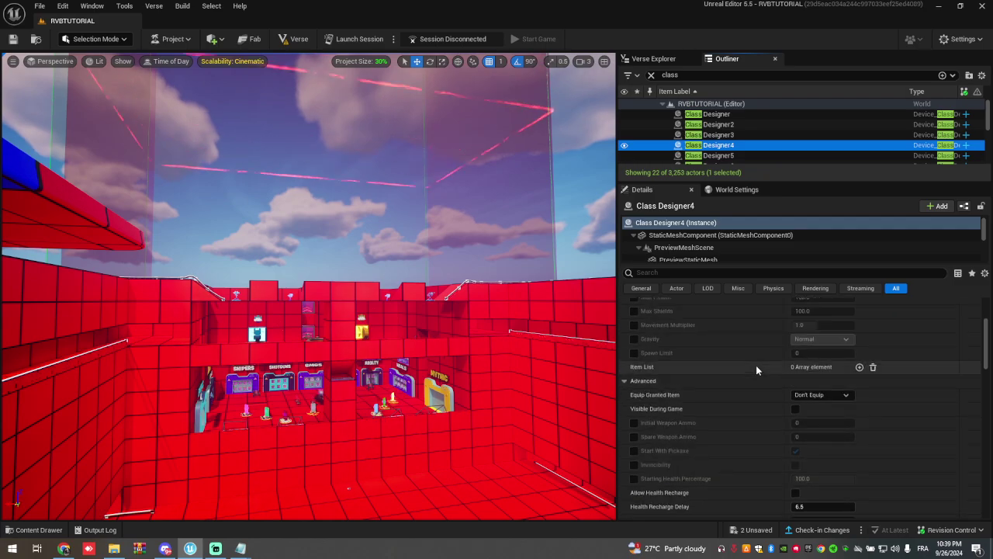
pyautogui.scroll(3, 756, 364)
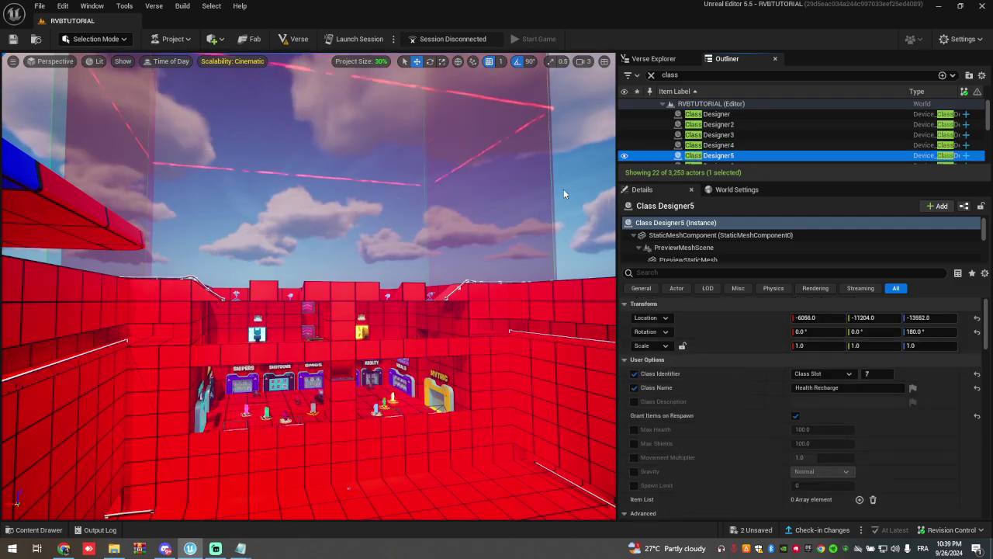
pyautogui.moveTo(564, 192); pyautogui.dragTo(565, 192, button='right')
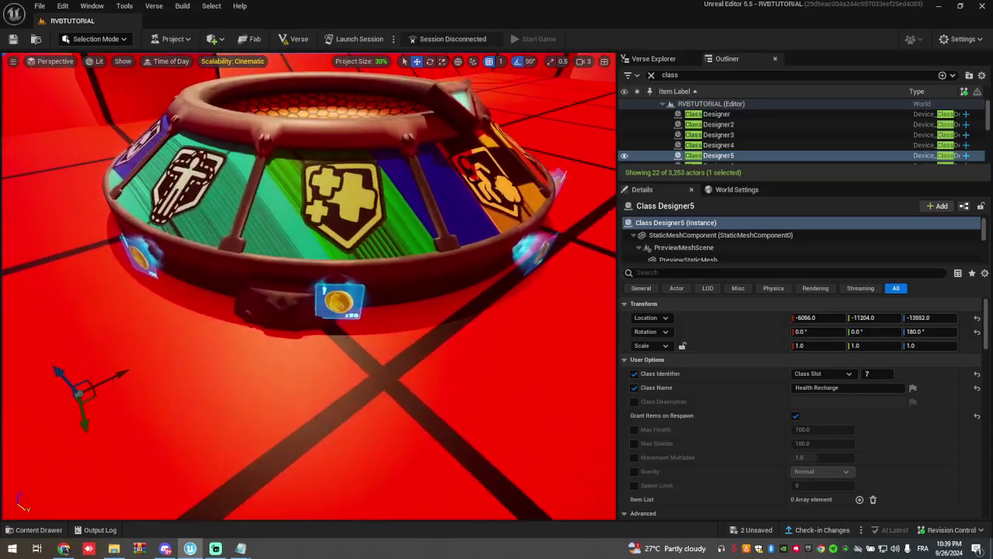
# Look through the class slots and names of Class Designer8 to Class Designer10 and the neighbouring class selectors.
pyautogui.scroll(-2, 707, 119)
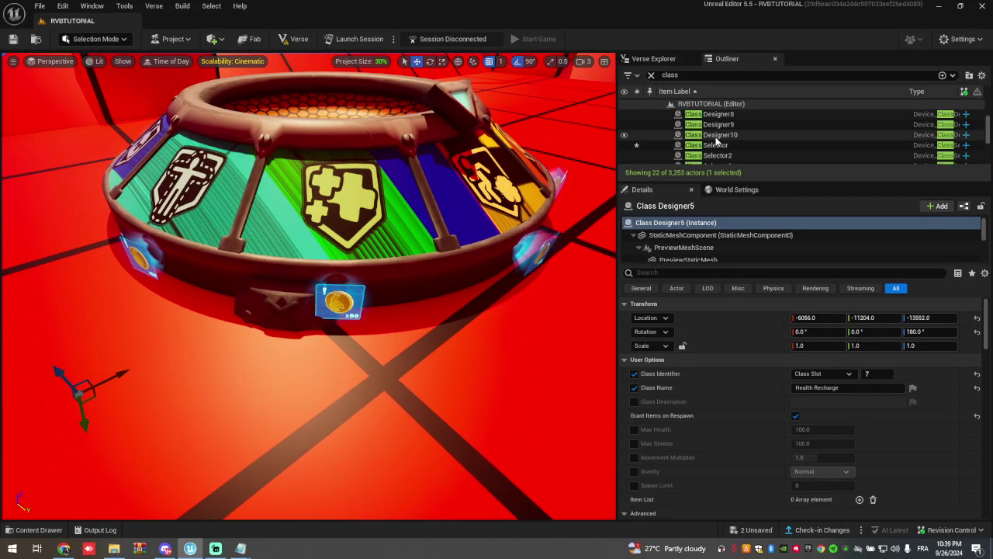
pyautogui.scroll(2, 721, 132)
pyautogui.click(722, 144)
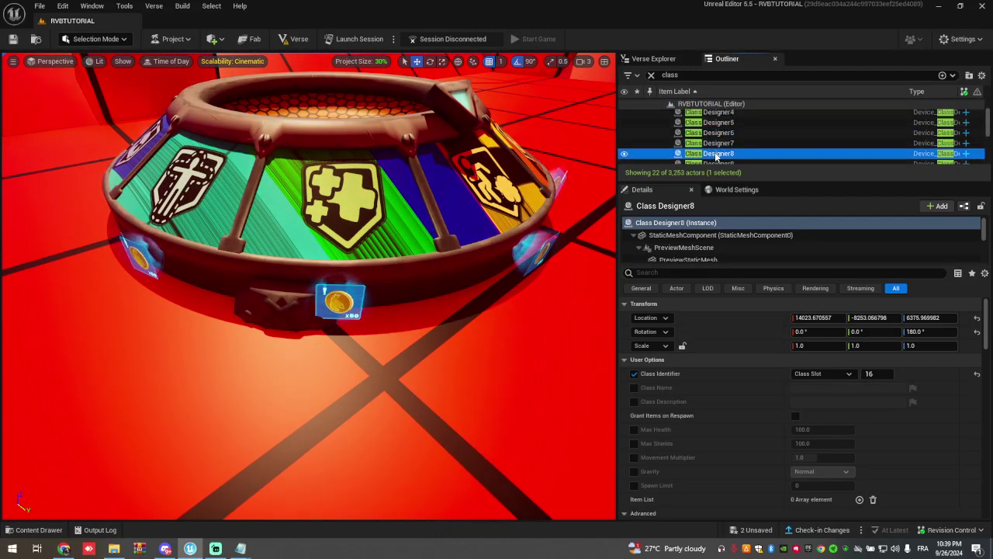
pyautogui.press('Down')
pyautogui.press('Up')
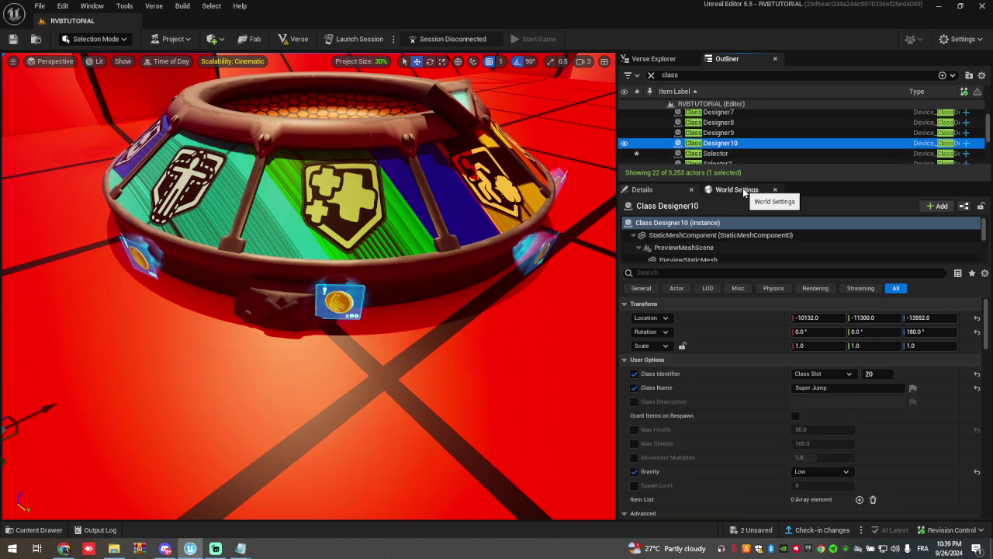
pyautogui.press('Down')
pyautogui.press('Down')
pyautogui.press('Up')
pyautogui.press('Up')
pyautogui.press('Up')
pyautogui.press('Up')
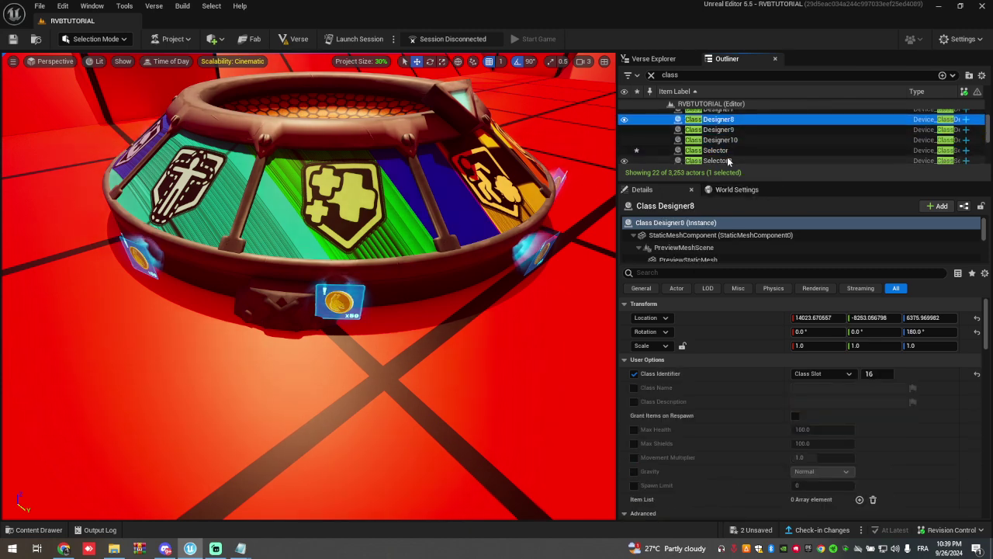
# Bind Class Selector5's Change Player to Class function to Conditional Button15 below the red machine's health icon, using On Activated.
pyautogui.press('Down')
pyautogui.press('Down')
pyautogui.press('Down')
pyautogui.press('Down')
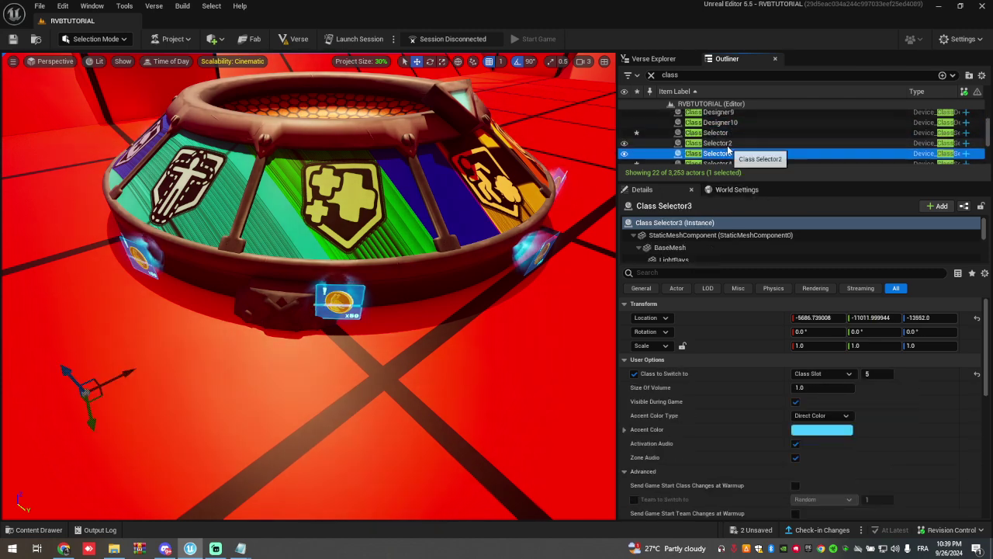
pyautogui.scroll(-10, 760, 405)
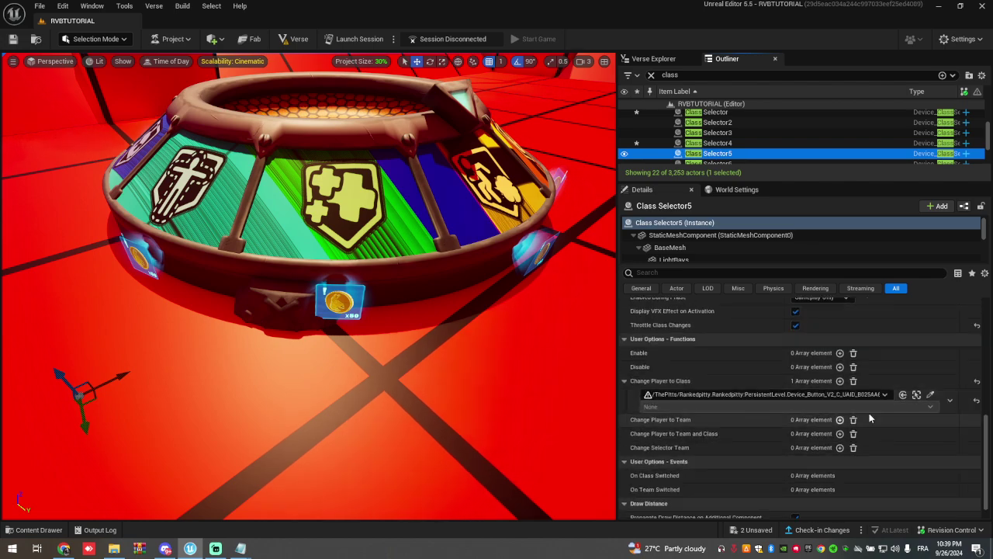
pyautogui.click(686, 407)
pyautogui.click(694, 424)
# Add a second Change Player to Class binding on Class Selector5 for the blue machine's Conditional Button3, using On Activated.
pyautogui.click(839, 381)
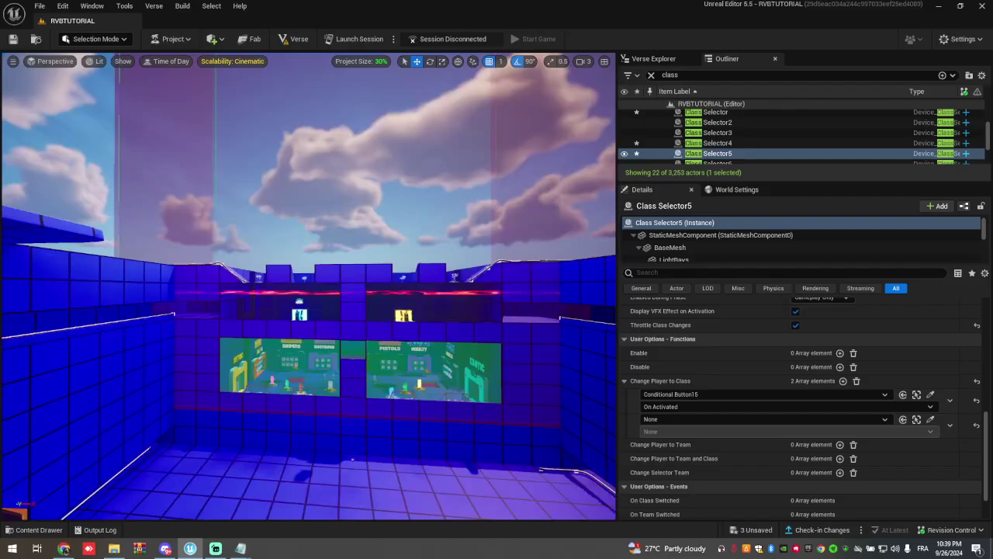
pyautogui.press('w')
pyautogui.moveTo(309, 287); pyautogui.dragTo(310, 322, button='right')
pyautogui.press('s')
pyautogui.press('d')
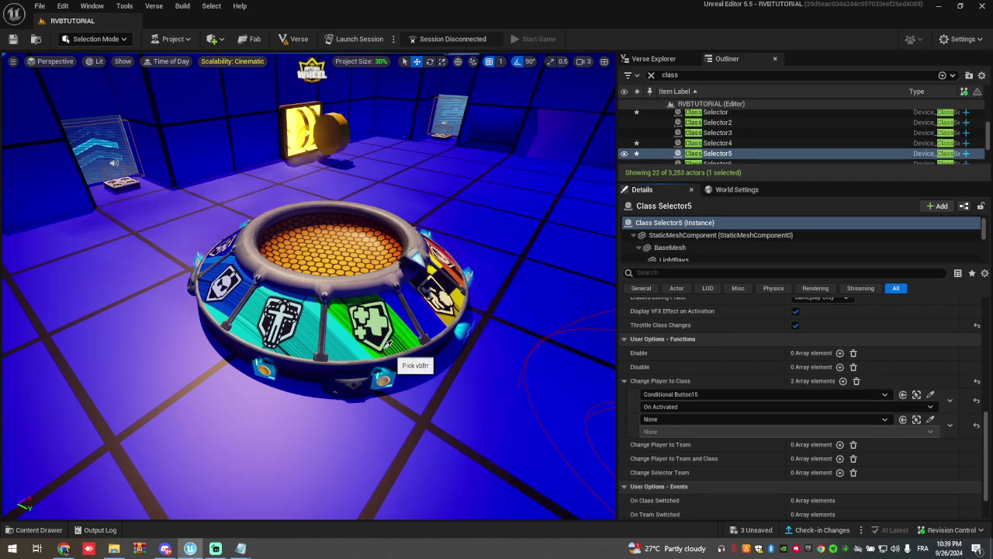
pyautogui.click(673, 433)
pyautogui.click(668, 453)
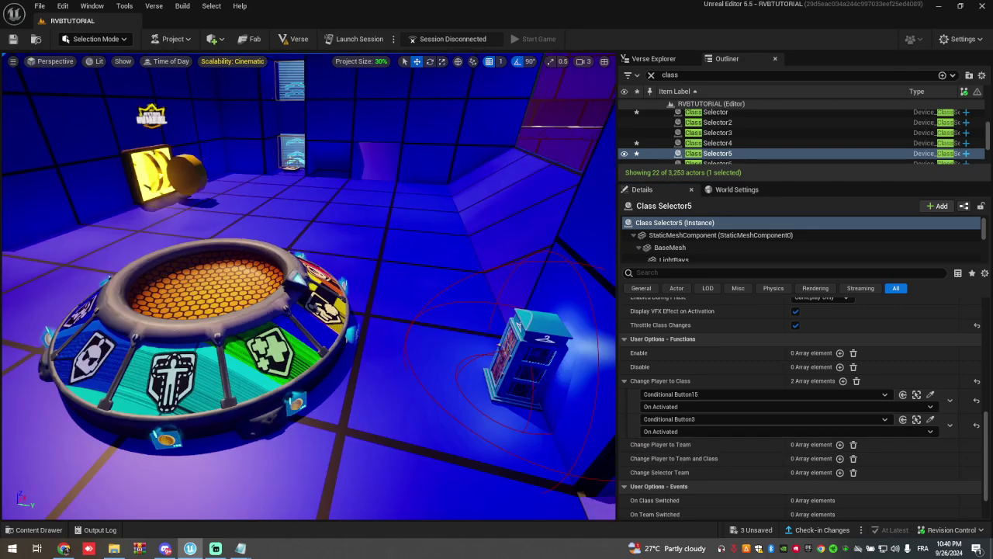
pyautogui.scroll(4, 672, 127)
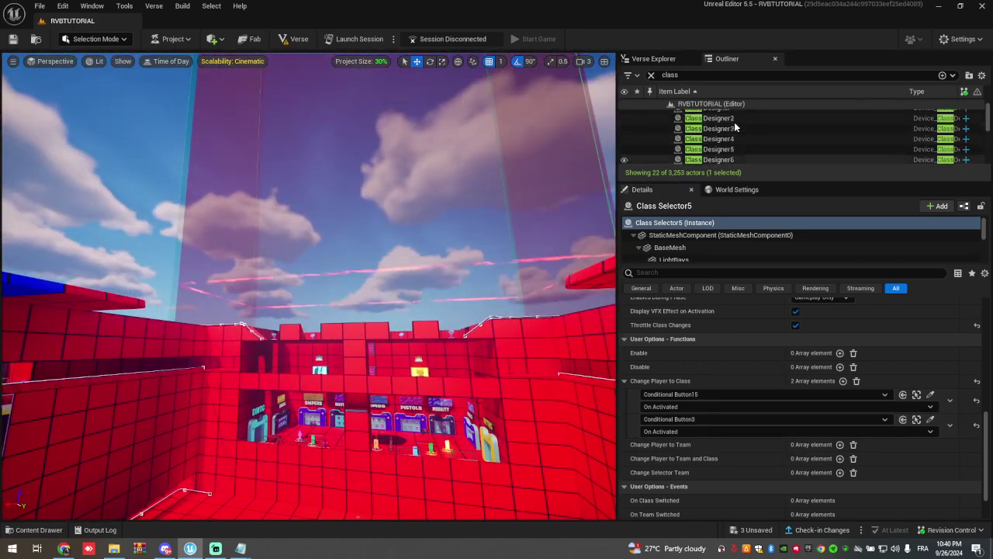
# Look through the class slots and names of Class Designer3 to Class Designer9 and locate the red base's round machine.
pyautogui.scroll(6, 747, 333)
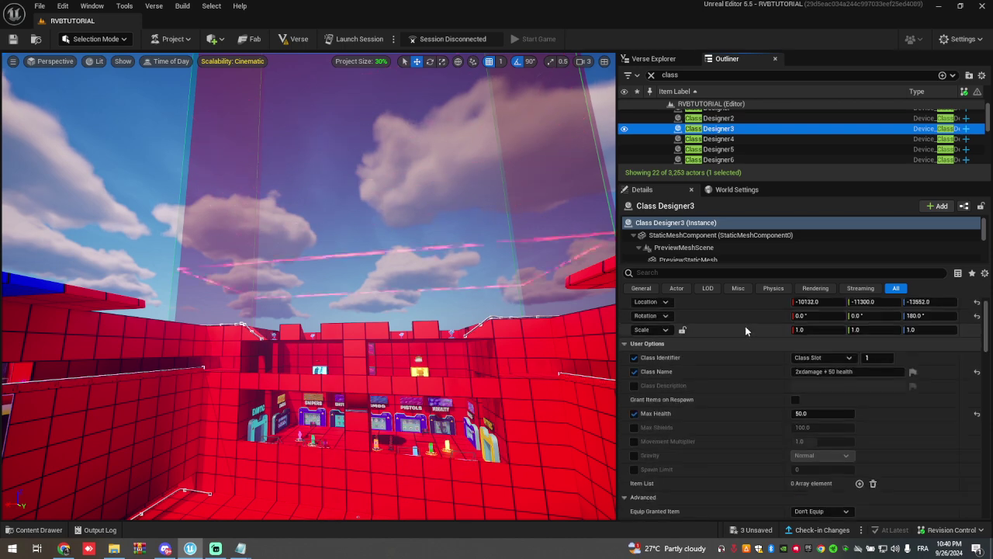
pyautogui.press('Down')
pyautogui.press('Down')
pyautogui.press('Down')
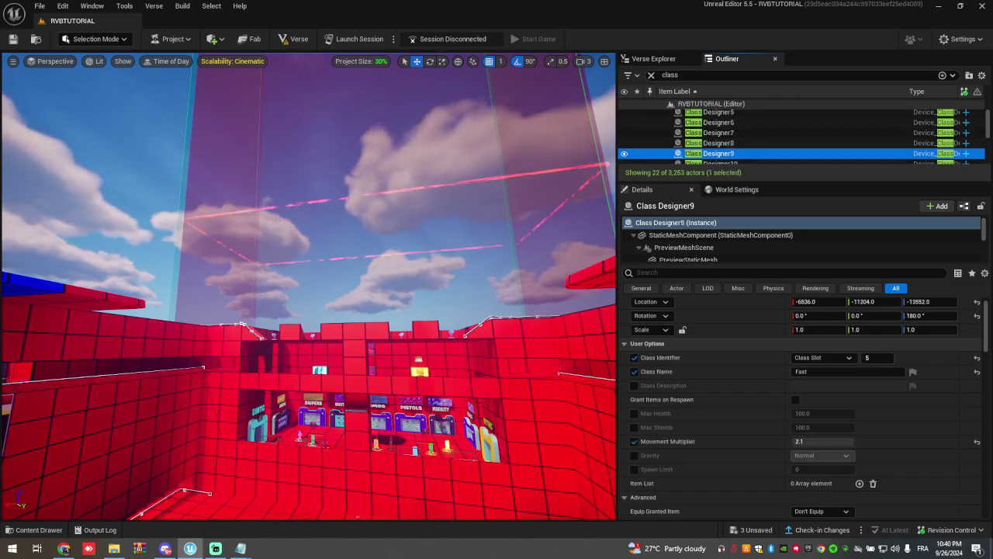
pyautogui.press('w')
pyautogui.moveTo(309, 286); pyautogui.dragTo(346, 329, button='right')
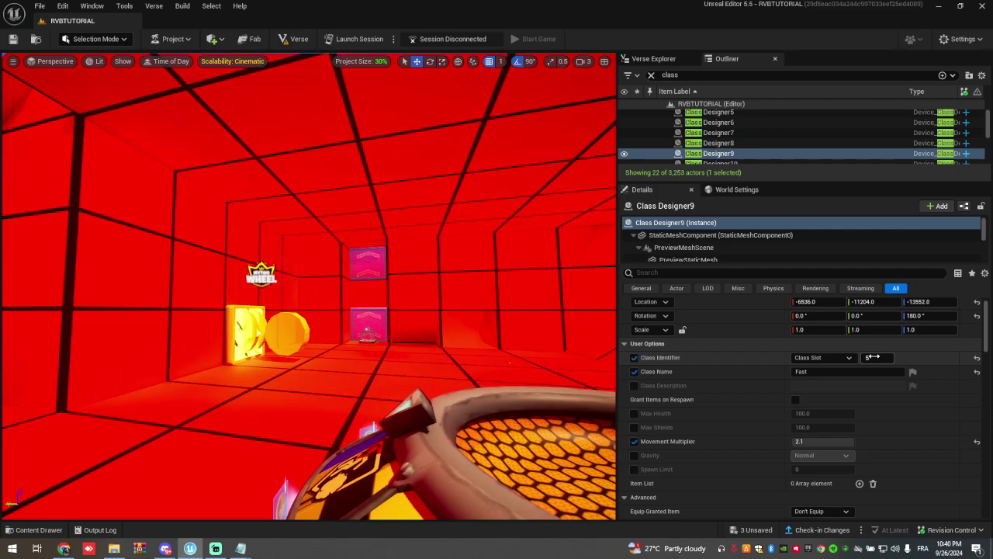
# Bind Class Selector3's first Change Player to Class entry to Conditional Button17 below the red machine's running icon, using On Activated.
pyautogui.scroll(-2, 683, 161)
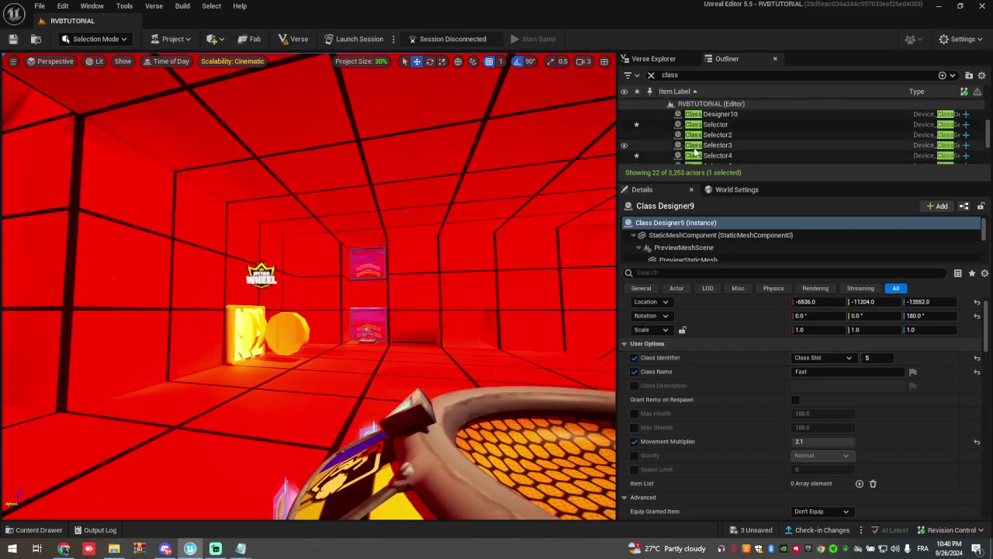
pyautogui.click(718, 145)
pyautogui.press('Up')
pyautogui.scroll(-7, 776, 442)
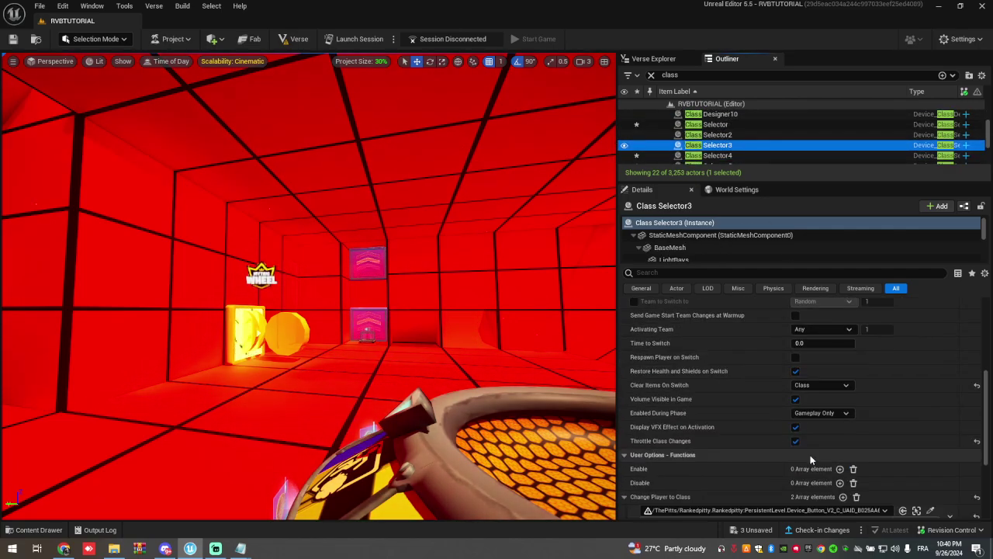
pyautogui.moveTo(373, 303); pyautogui.dragTo(202, 318, button='right')
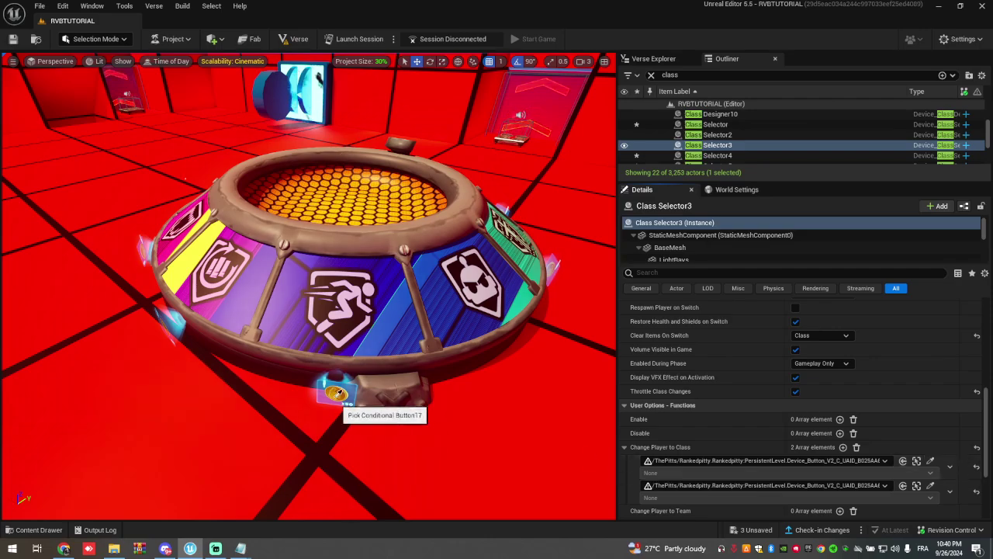
pyautogui.click(669, 474)
pyautogui.click(682, 495)
# Bind Class Selector3's second Change Player to Class entry to the blue machine's Conditional Button2, using On Activated.
pyautogui.moveTo(466, 349)
pyautogui.mouseDown(button='right')
pyautogui.moveTo(396, 341)
pyautogui.moveTo(333, 287)
pyautogui.moveTo(349, 314)
pyautogui.moveTo(411, 322)
pyautogui.moveTo(373, 337)
pyautogui.moveTo(481, 353)
pyautogui.mouseUp(button='right')
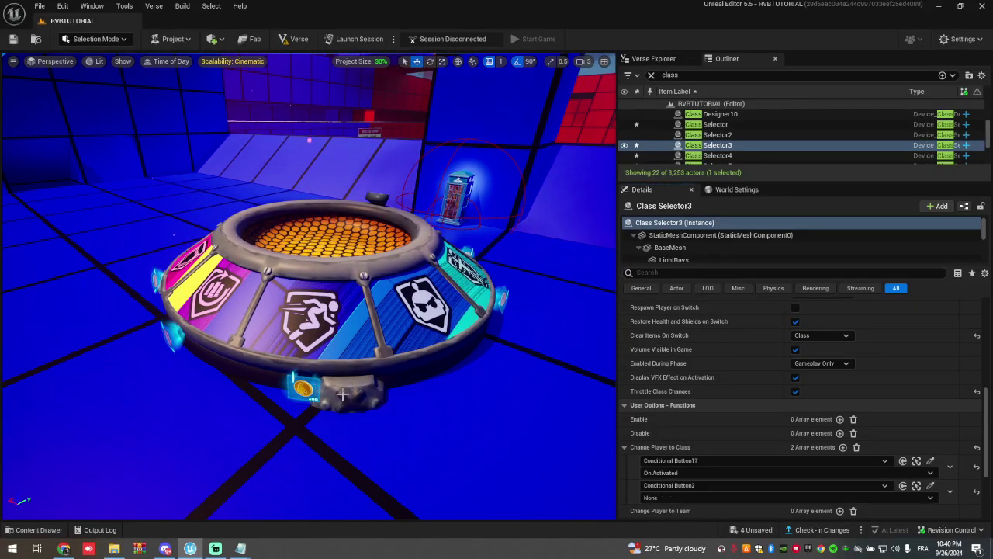
pyautogui.click(663, 497)
pyautogui.click(667, 519)
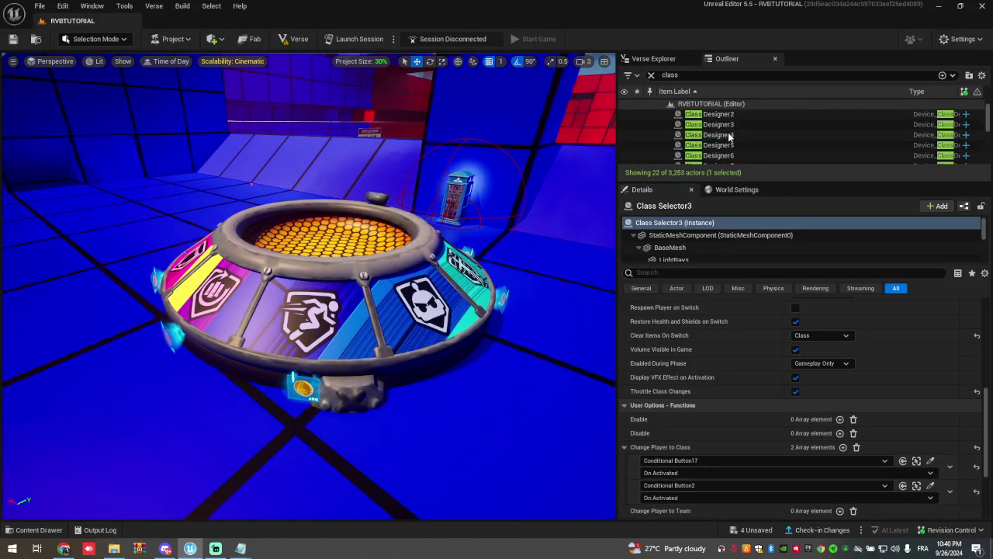
# Review the class slots, names and enabled options of the class designers up to Class Designer10.
pyautogui.click(725, 128)
pyautogui.press('Down')
pyautogui.press('Down')
pyautogui.press('Down')
pyautogui.scroll(5, 789, 388)
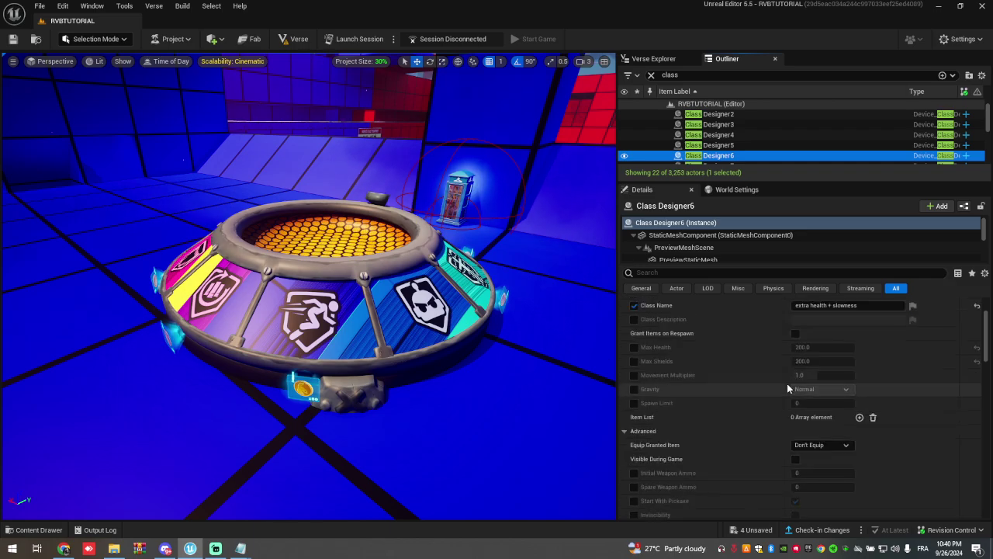
pyautogui.press('Down')
pyautogui.scroll(1, 787, 385)
pyautogui.press('Down')
pyautogui.press('Down')
pyautogui.press('Down')
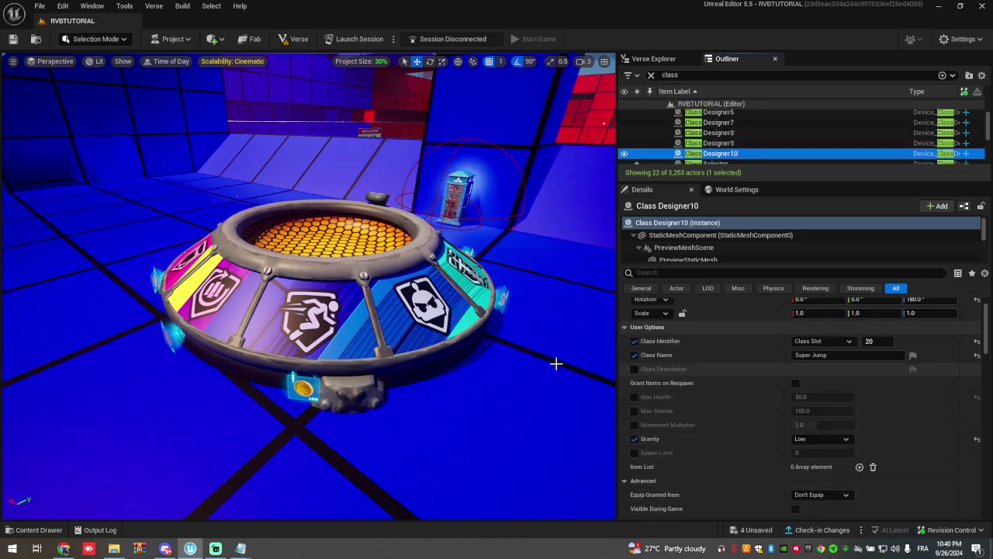
# Bind Class Selector11's Change Player to Class function to Conditional Button8 below the blue machine's jump icon, using On Activated.
pyautogui.press('f')
pyautogui.press('d')
pyautogui.moveTo(308, 285); pyautogui.dragTo(131, 310, button='right')
pyautogui.press('s')
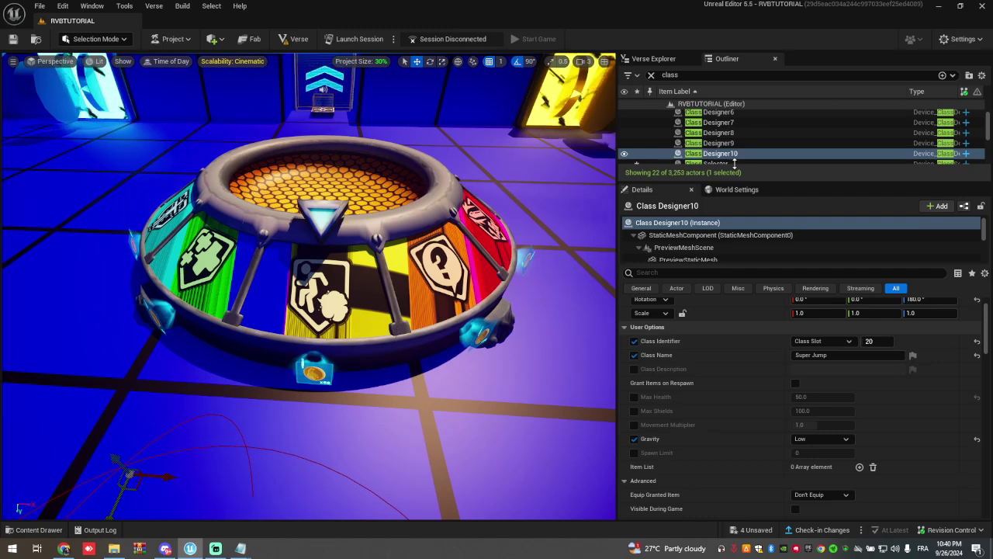
pyautogui.scroll(-1, 736, 140)
pyautogui.press('Down')
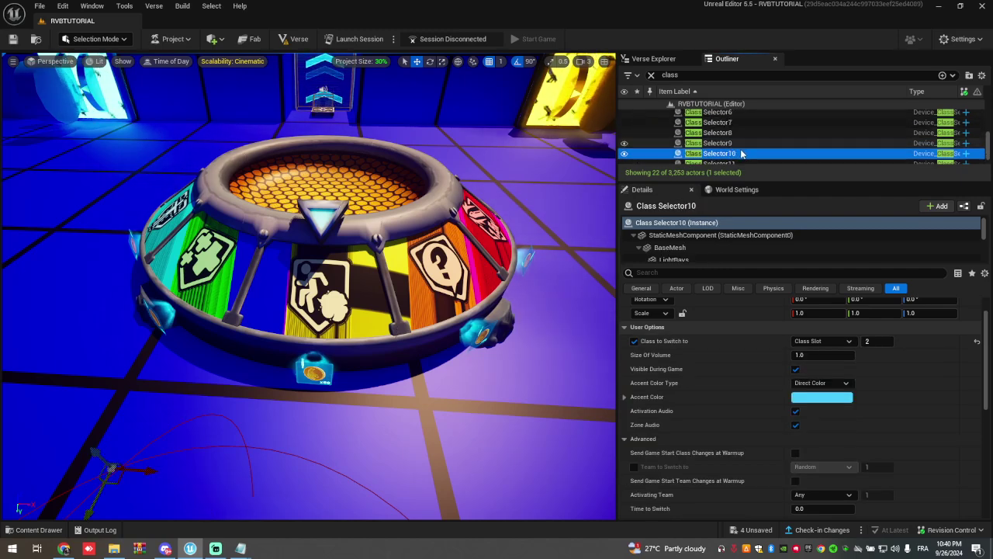
pyautogui.scroll(-5, 811, 343)
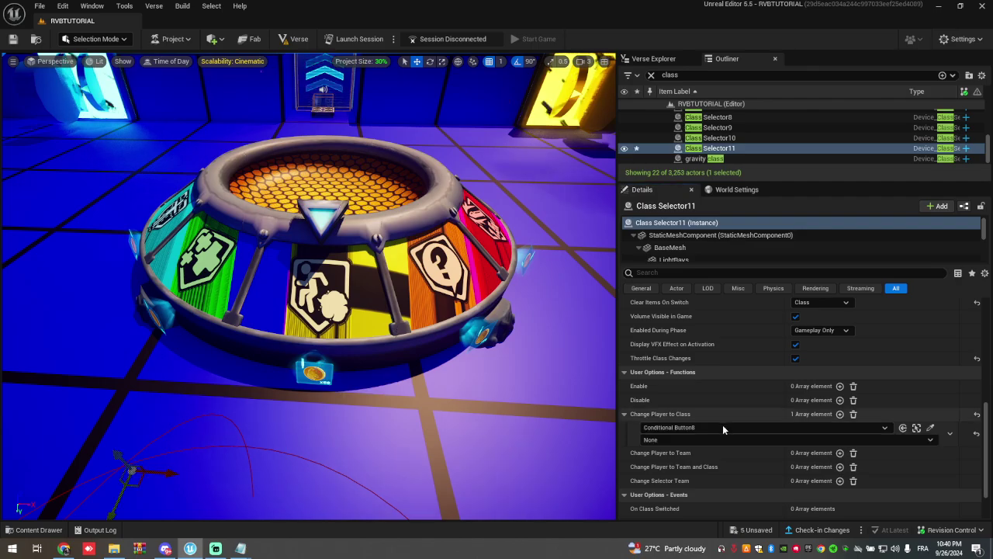
pyautogui.click(683, 439)
pyautogui.click(661, 460)
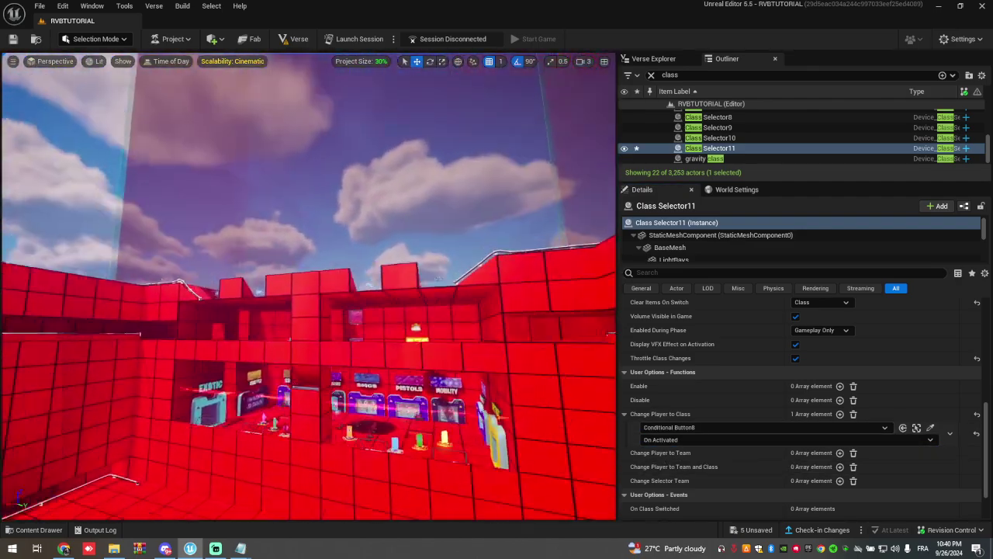
# Add a second Change Player to Class binding on Class Selector11 for the red machine's Conditional Button12, using On Activated.
pyautogui.press('w')
pyautogui.moveTo(309, 287); pyautogui.dragTo(310, 361, button='right')
pyautogui.press('d')
pyautogui.moveTo(311, 311); pyautogui.dragTo(46, 311, button='right')
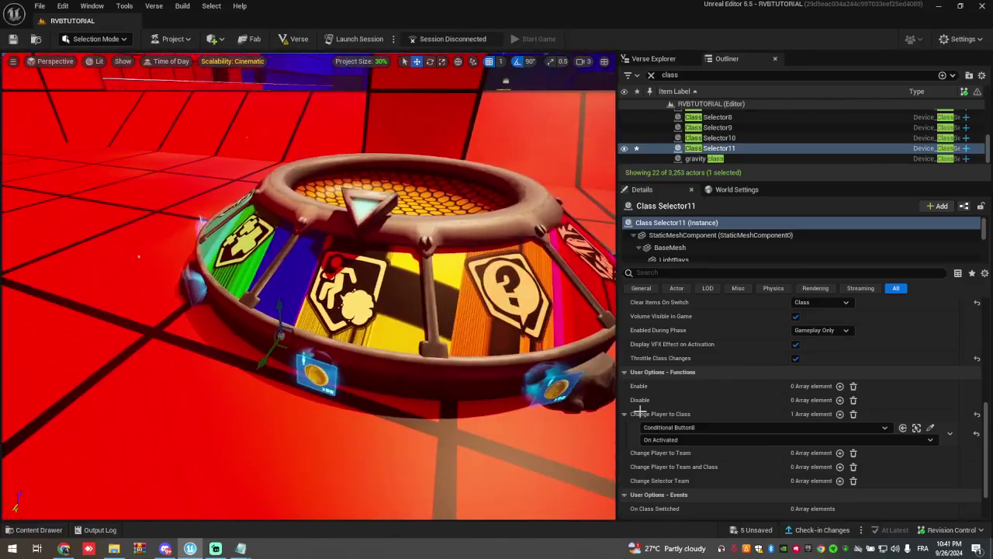
pyautogui.click(839, 413)
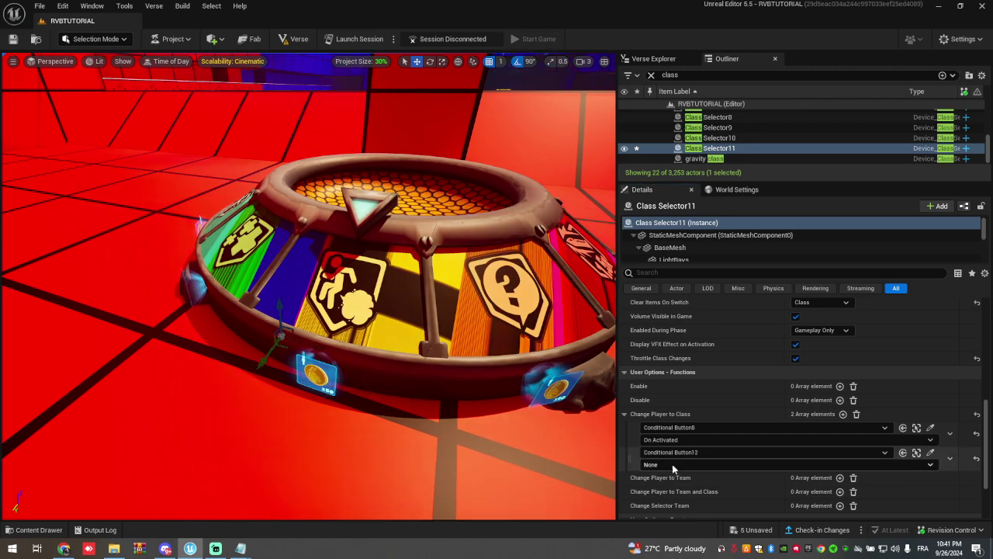
pyautogui.click(672, 465)
# Examine the class slots and settings of Class Designer7 to Class Designer10 and the first Class Selector.
pyautogui.moveTo(564, 298); pyautogui.dragTo(561, 291, button='right')
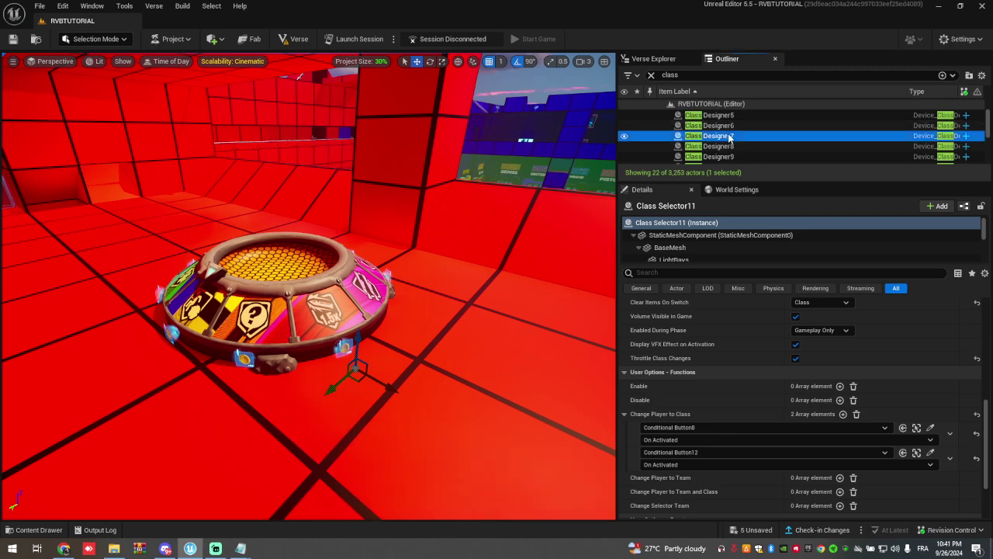
pyautogui.press('Down')
pyautogui.press('Down')
pyautogui.press('Down')
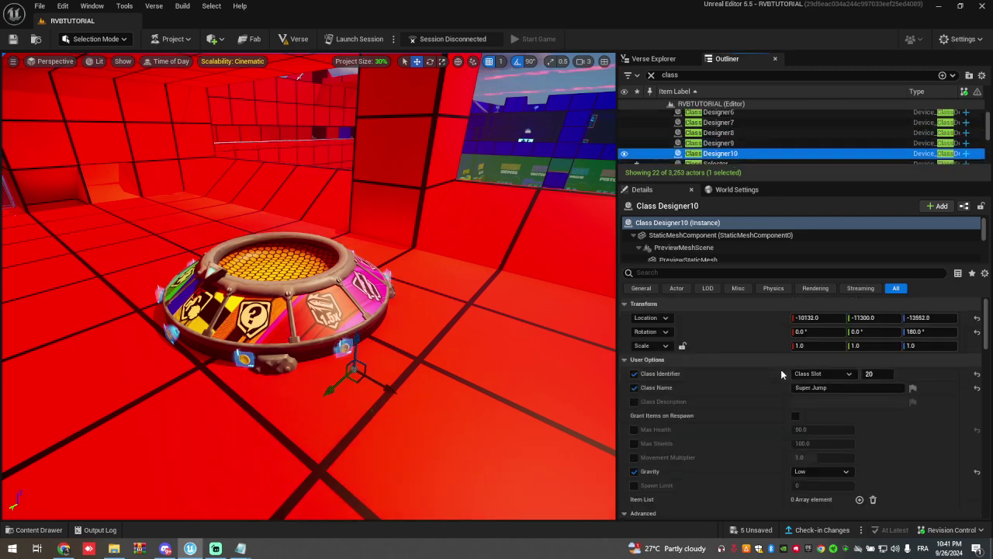
pyautogui.press('Down')
pyautogui.press('Up')
pyautogui.press('Down')
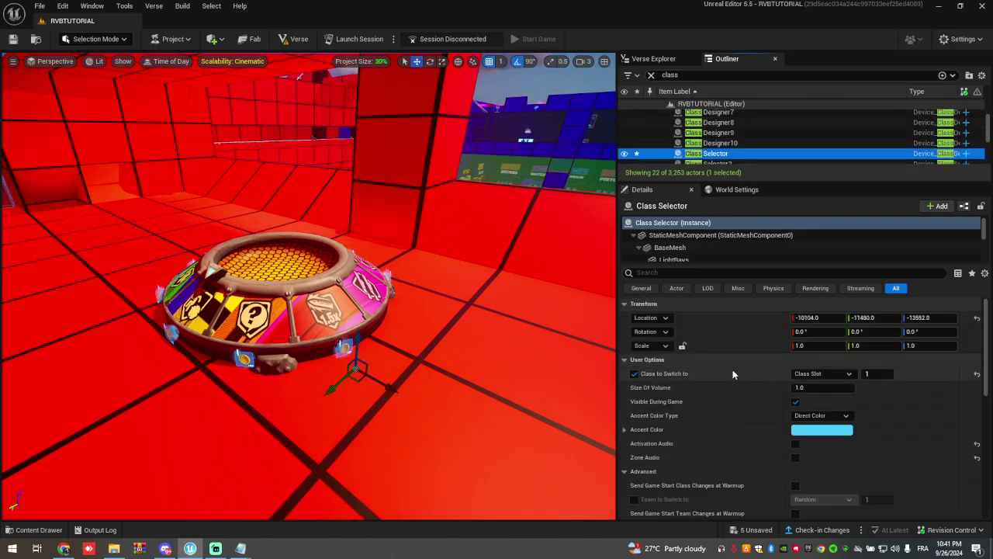
pyautogui.press('Up')
pyautogui.press('Up')
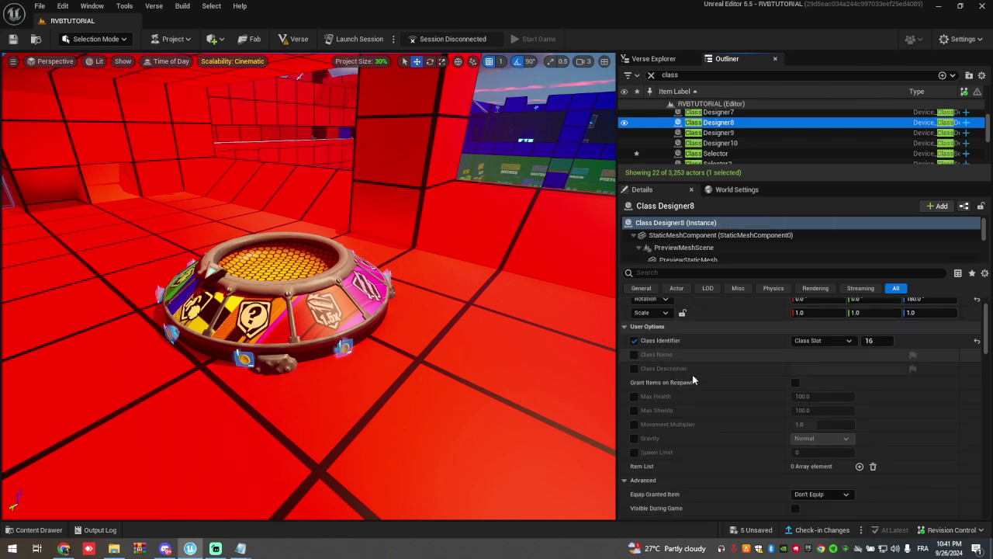
pyautogui.scroll(2, 692, 374)
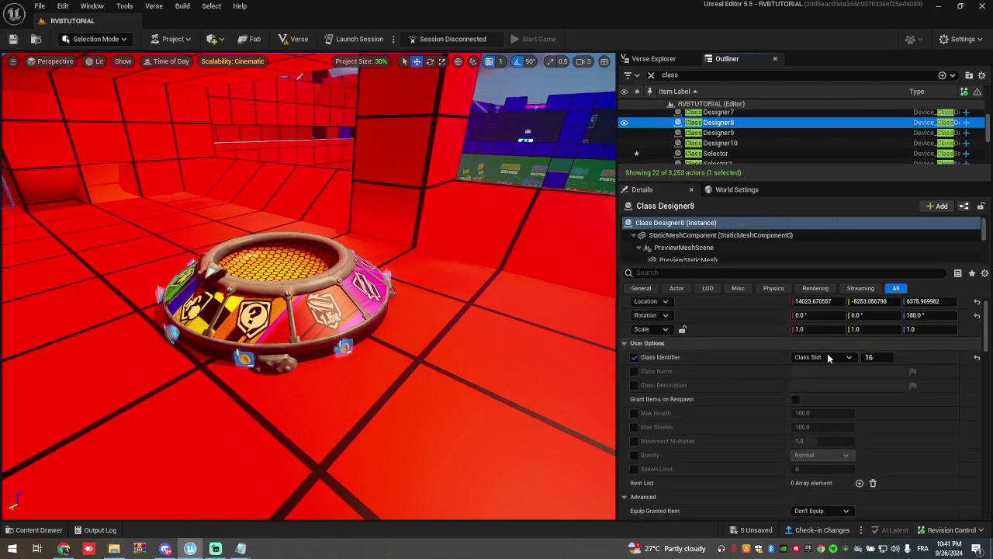
pyautogui.scroll(-10, 823, 359)
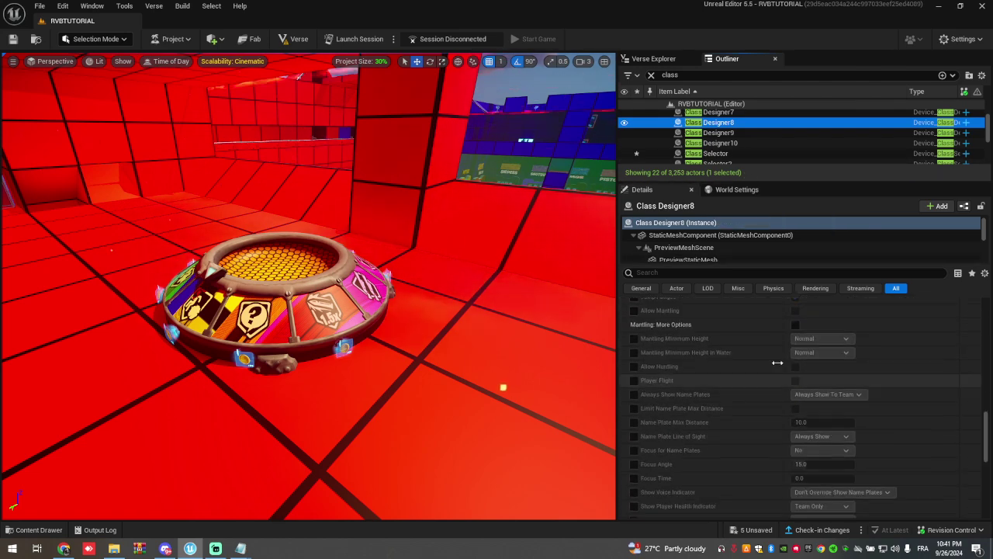
# Check Class Selector2's target class and clear its broken Change Player to Class binding.
pyautogui.press('Down')
pyautogui.press('Down')
pyautogui.press('Down')
pyautogui.press('Down')
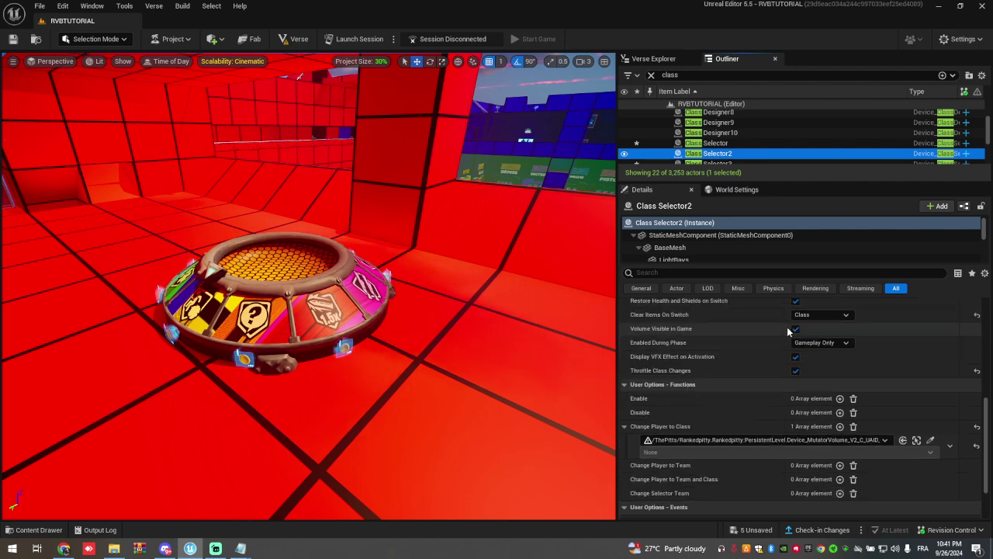
pyautogui.scroll(10, 787, 326)
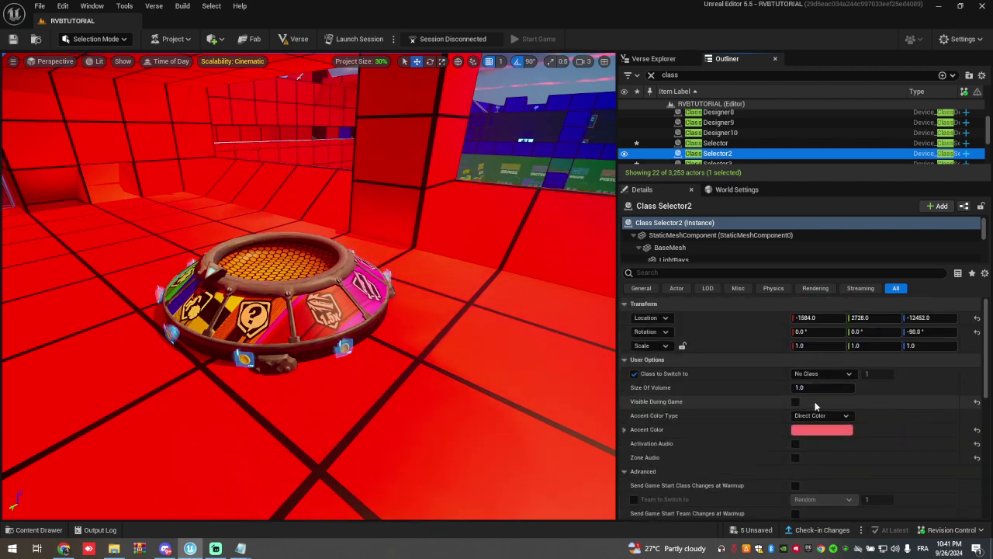
pyautogui.scroll(-6, 853, 442)
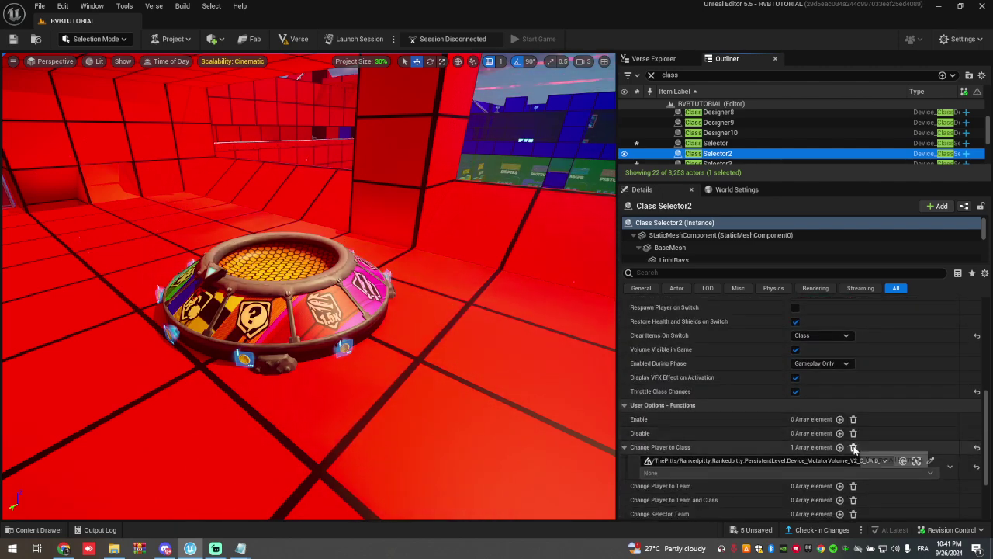
pyautogui.click(853, 449)
# Add two Change Player to Class entries on Class Selector9 and bind the first to the red machine's Conditional Button11, using On Activated.
pyautogui.click(718, 143)
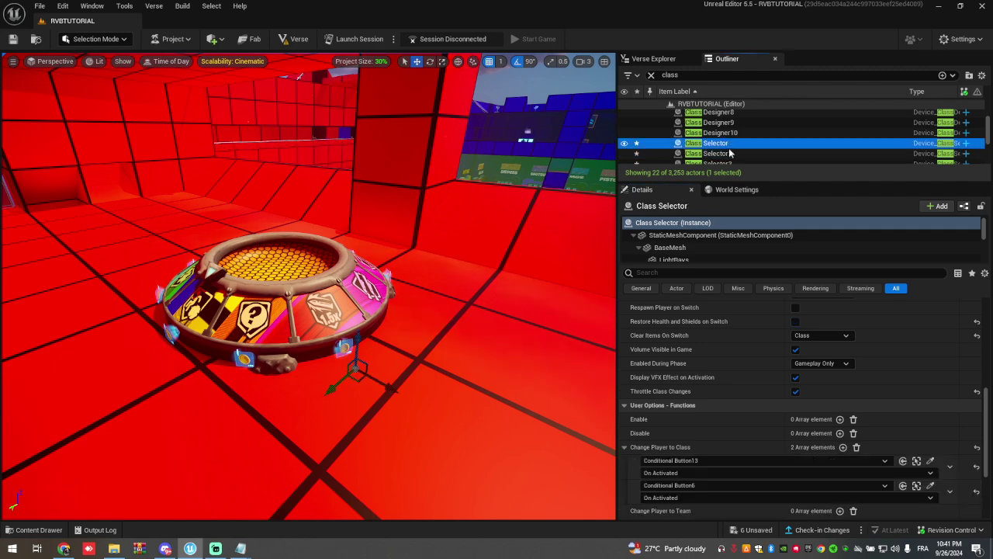
pyautogui.press('Down')
pyautogui.press('Down')
pyautogui.press('Down')
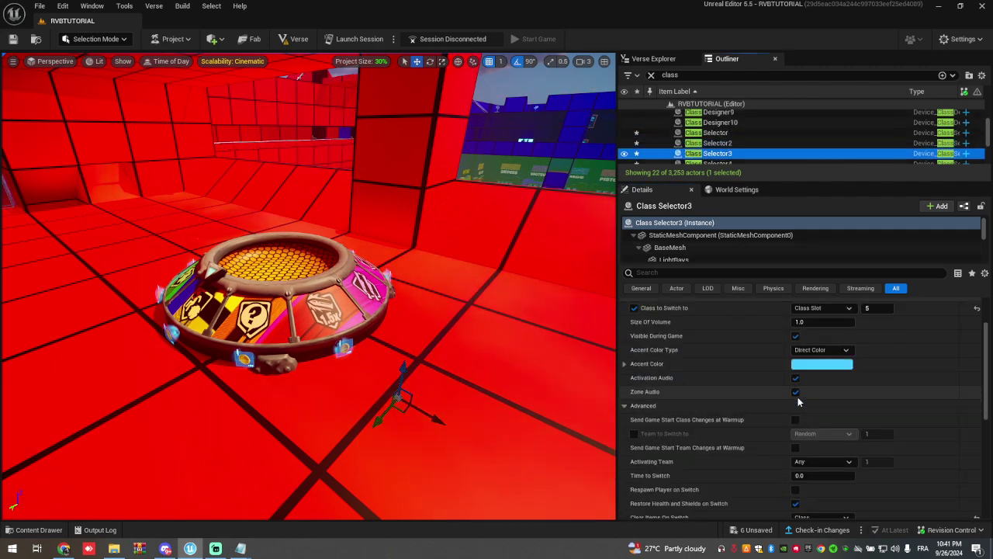
pyautogui.press('Down')
pyautogui.press('Down')
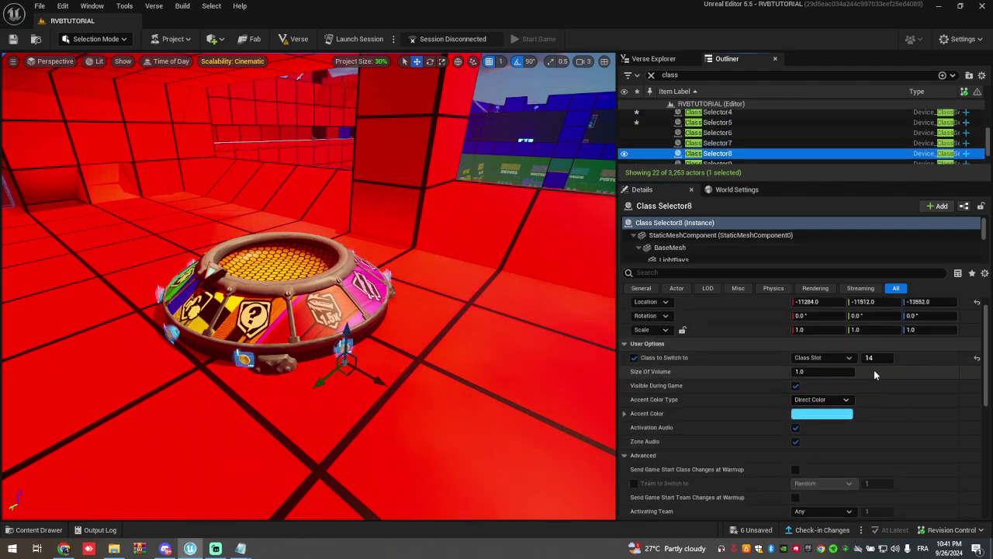
pyautogui.scroll(-10, 812, 451)
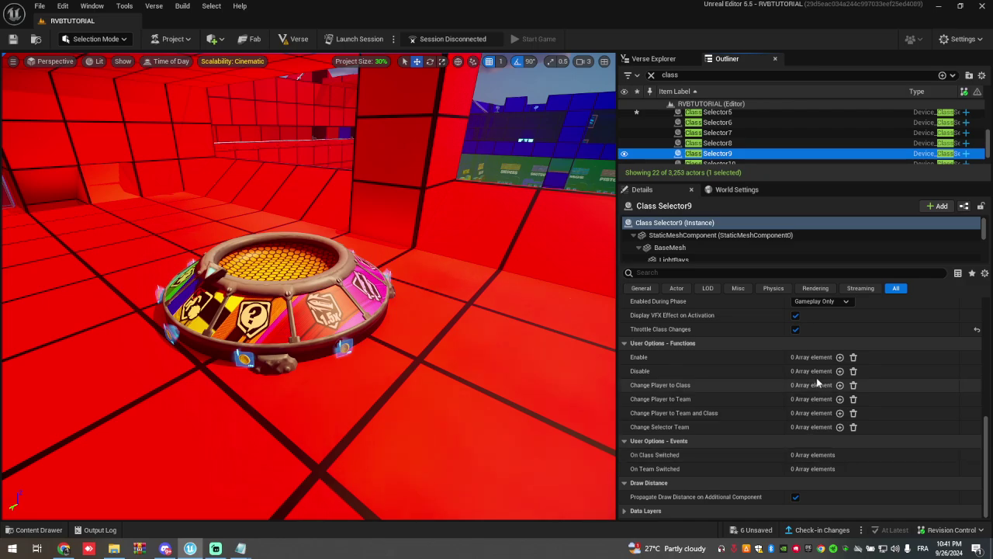
pyautogui.click(840, 385)
pyautogui.click(839, 385)
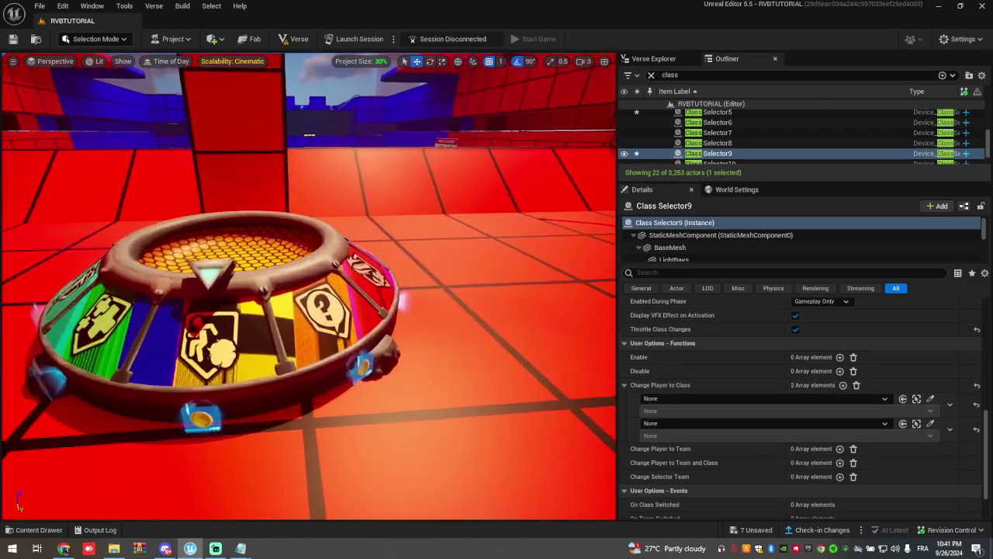
pyautogui.moveTo(310, 287); pyautogui.dragTo(469, 318, button='right')
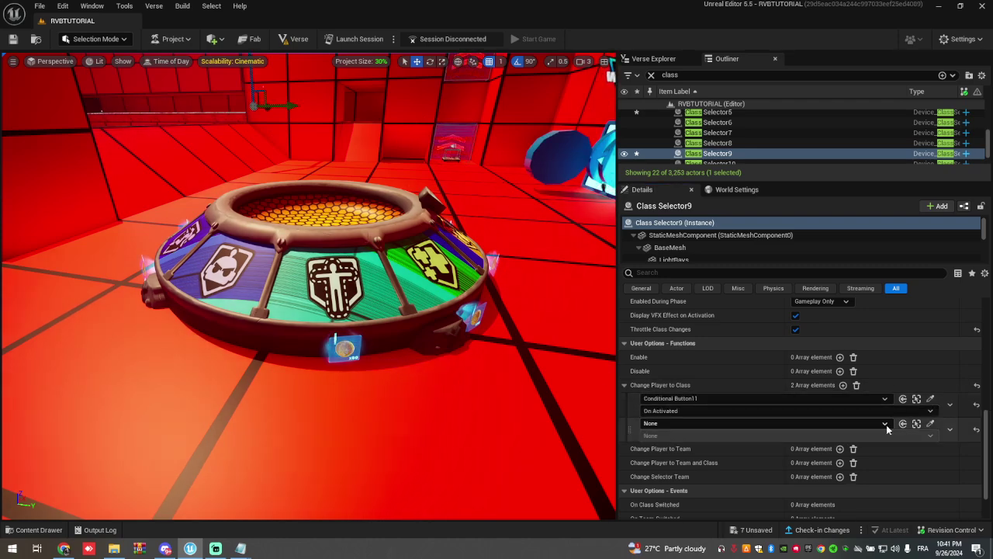
# Bind Class Selector9's second Change Player to Class entry to Conditional Button below the blue machine's body-outline icon, using On Activated.
pyautogui.moveTo(343, 355); pyautogui.dragTo(312, 314, button='right')
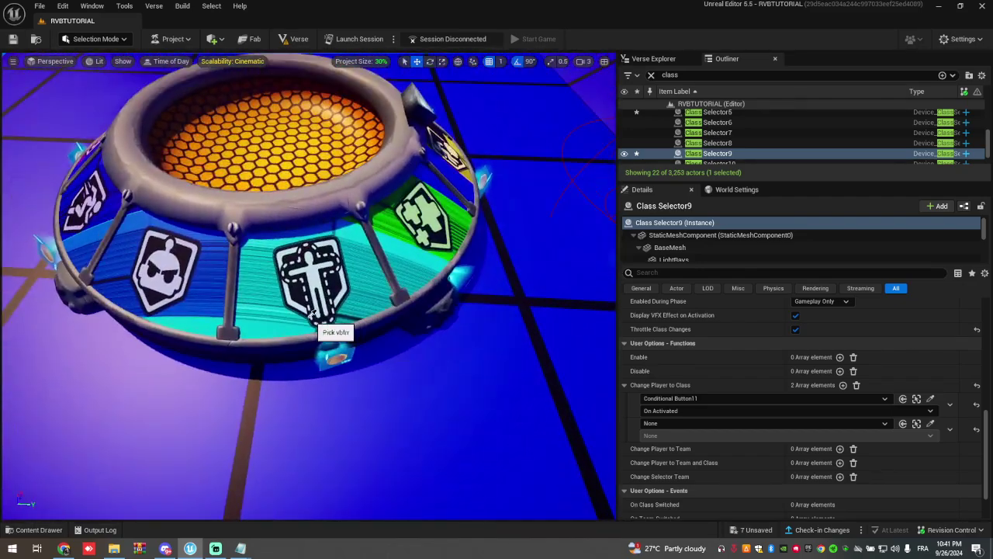
pyautogui.click(663, 436)
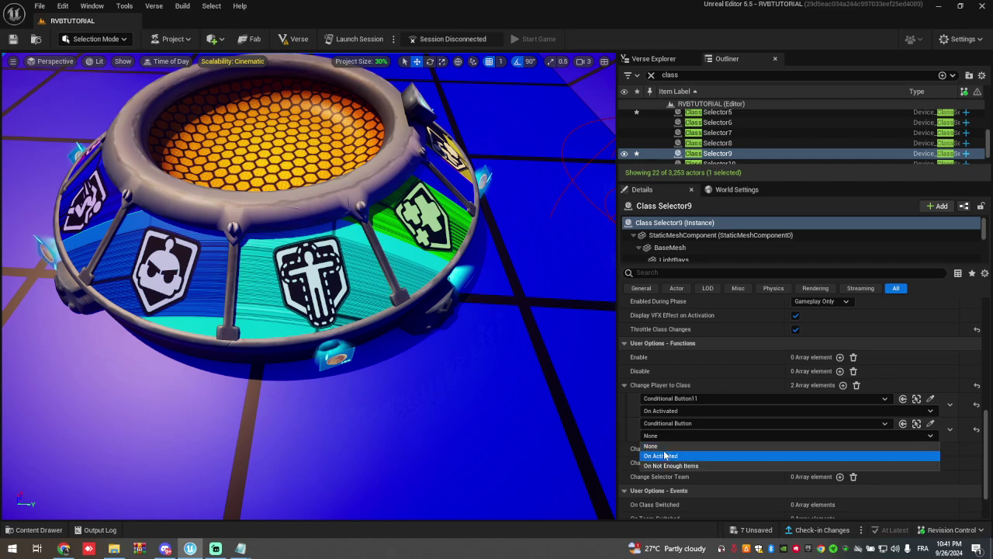
pyautogui.click(660, 455)
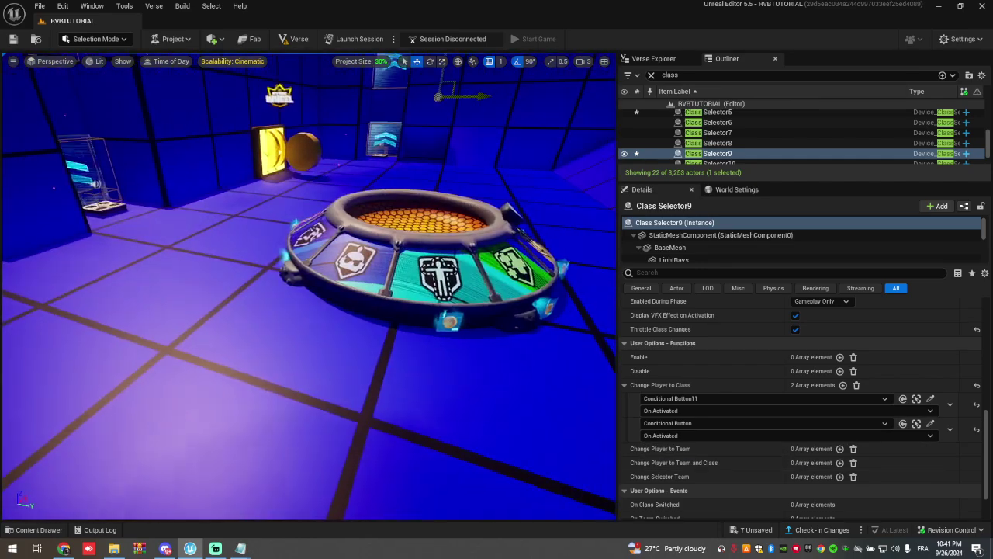
pyautogui.moveTo(310, 287); pyautogui.dragTo(351, 281, button='right')
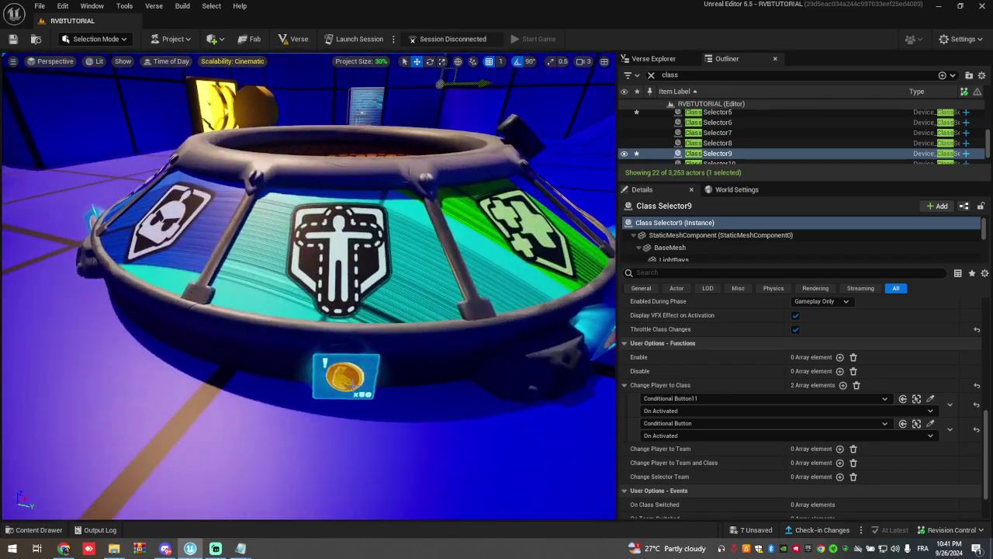
# Add an Activate entry on Conditional Button9 and bind it to the blue machine's Conditional Button below the body-outline icon, using On Activated.
pyautogui.click(342, 374)
pyautogui.moveTo(343, 374); pyautogui.dragTo(340, 389, button='right')
pyautogui.scroll(-3, 733, 431)
pyautogui.scroll(-6, 733, 426)
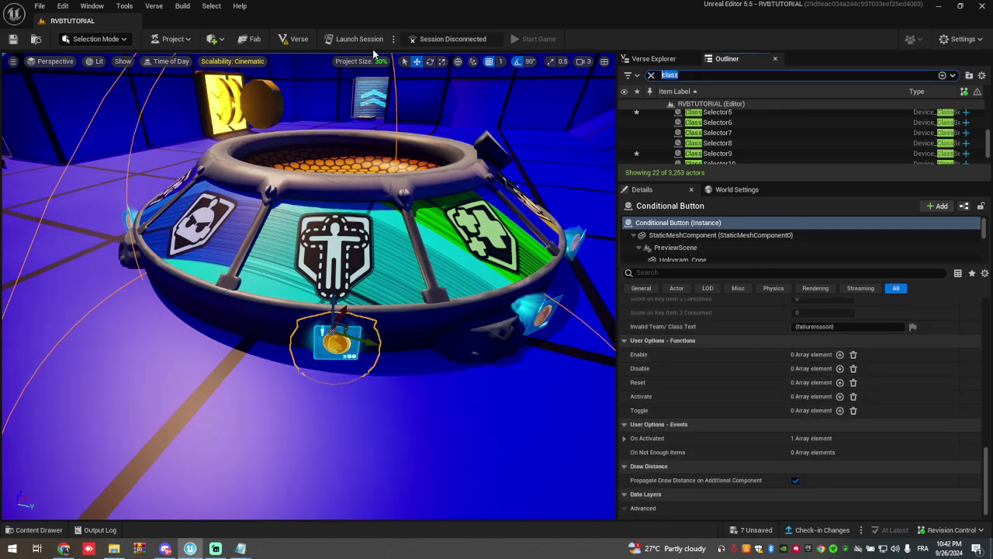
pyautogui.write('condition')
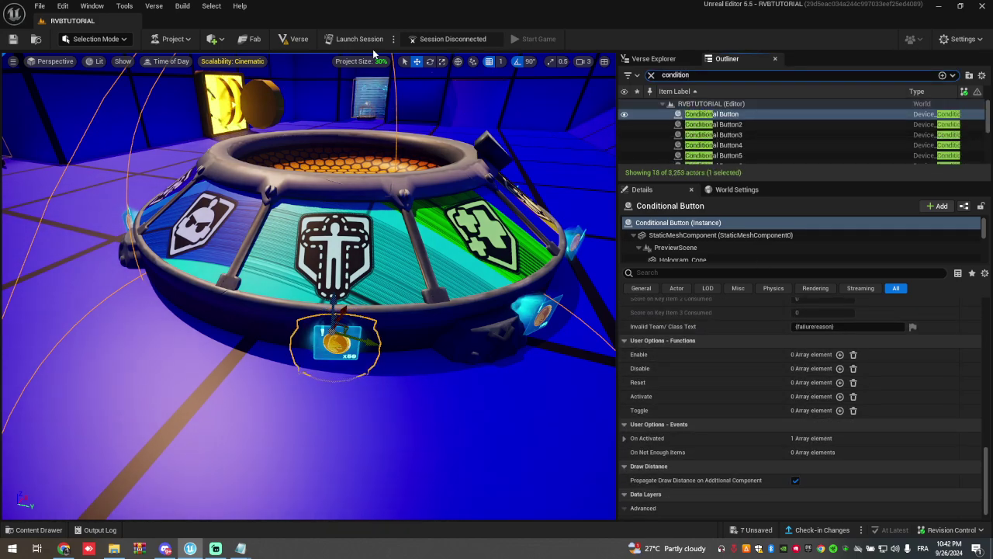
pyautogui.scroll(-3, 737, 140)
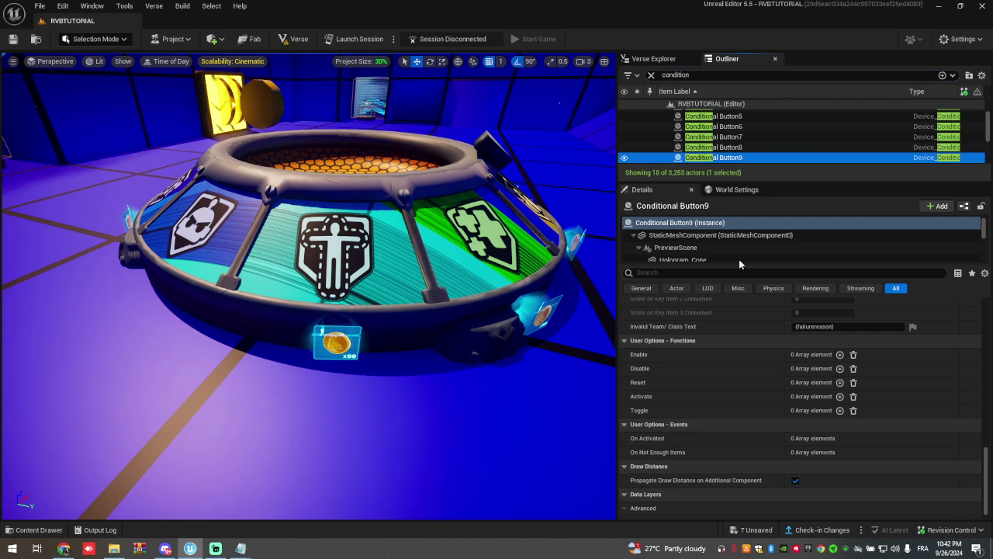
pyautogui.click(840, 395)
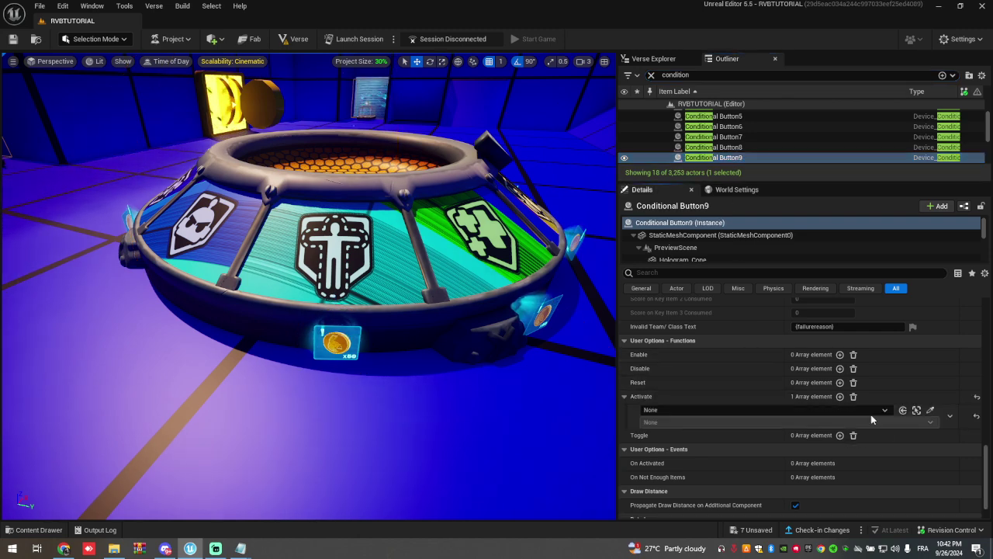
pyautogui.click(336, 342)
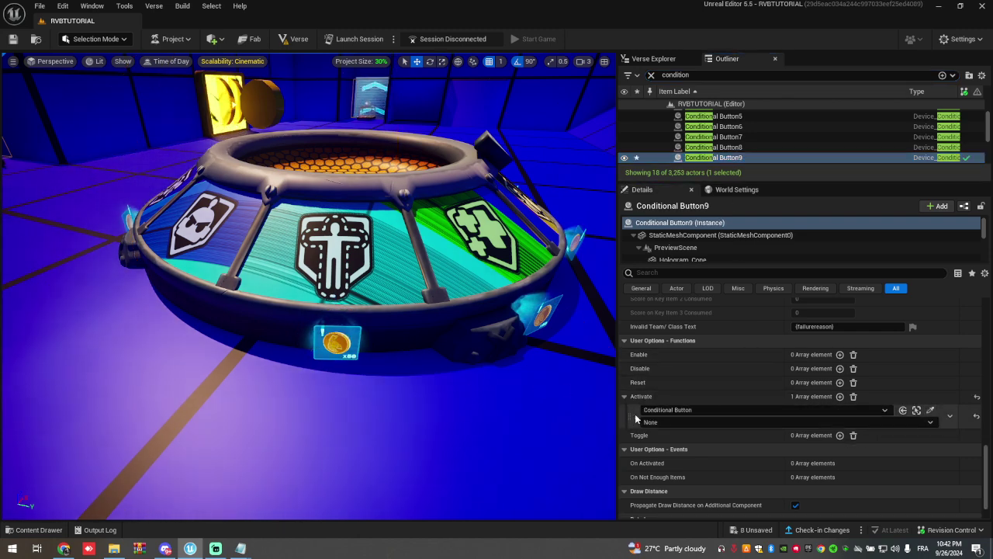
pyautogui.click(658, 422)
# Add a second Activate entry on Conditional Button9 and bind it to the red machine's Conditional Button11, using On Activated.
pyautogui.moveTo(469, 404); pyautogui.dragTo(543, 430, button='right')
pyautogui.moveTo(464, 423); pyautogui.dragTo(466, 419, button='right')
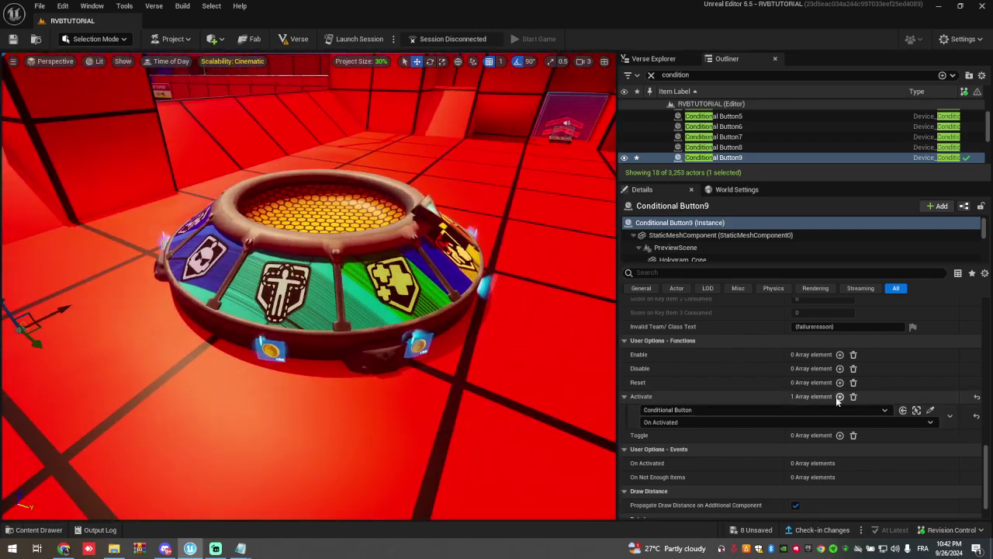
pyautogui.click(839, 397)
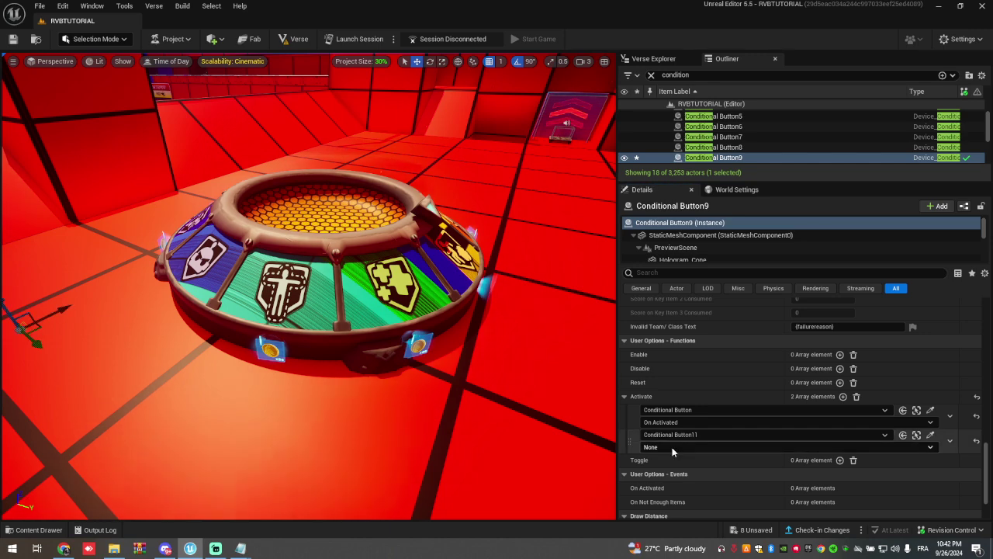
pyautogui.click(661, 467)
# Add two Grant Item entries on Item Granter149 and bind the first to the red machine's Conditional Button11, using On Activated.
pyautogui.moveTo(439, 374)
pyautogui.mouseDown(button='right')
pyautogui.moveTo(422, 375)
pyautogui.moveTo(438, 374)
pyautogui.mouseUp(button='right')
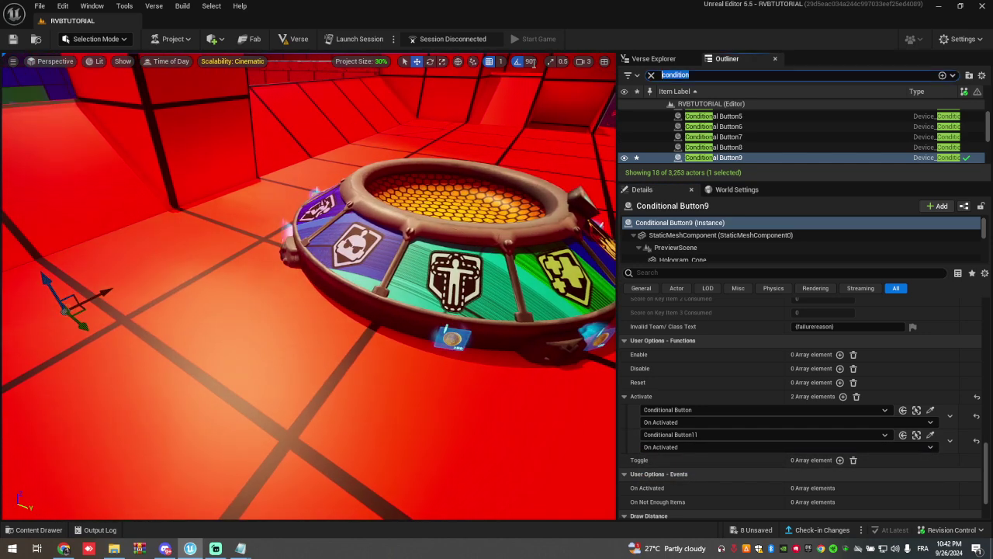
pyautogui.write('granter')
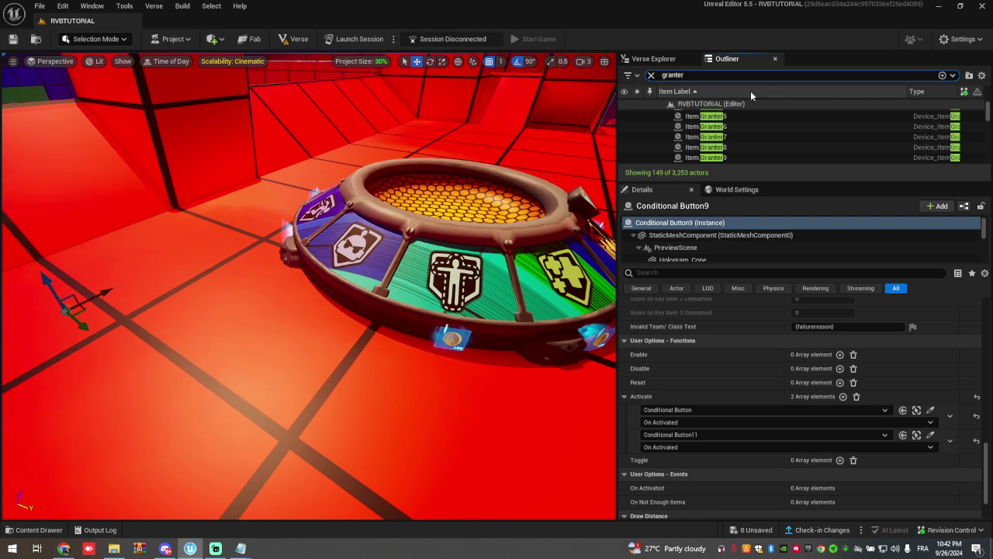
pyautogui.scroll(-15, 715, 154)
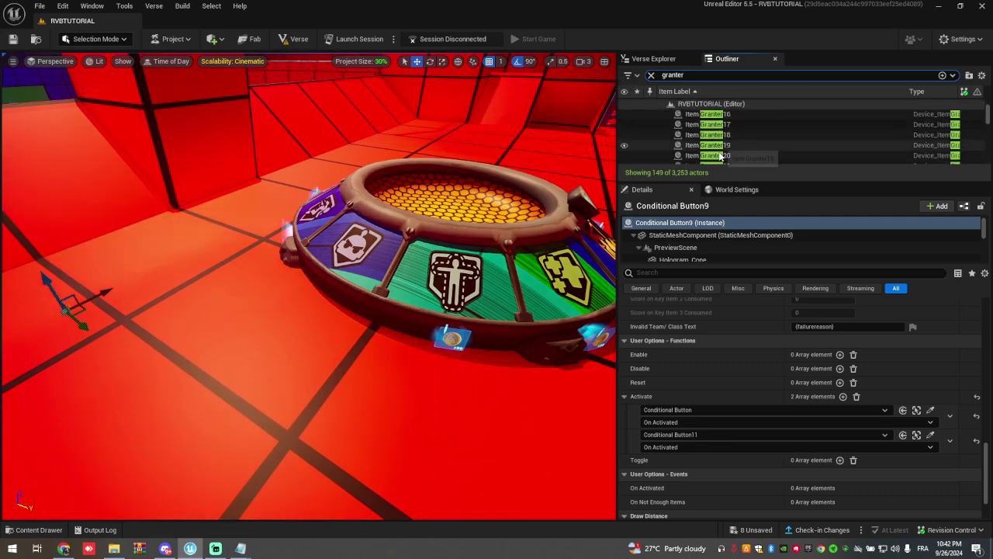
pyautogui.moveTo(989, 123); pyautogui.dragTo(989, 172)
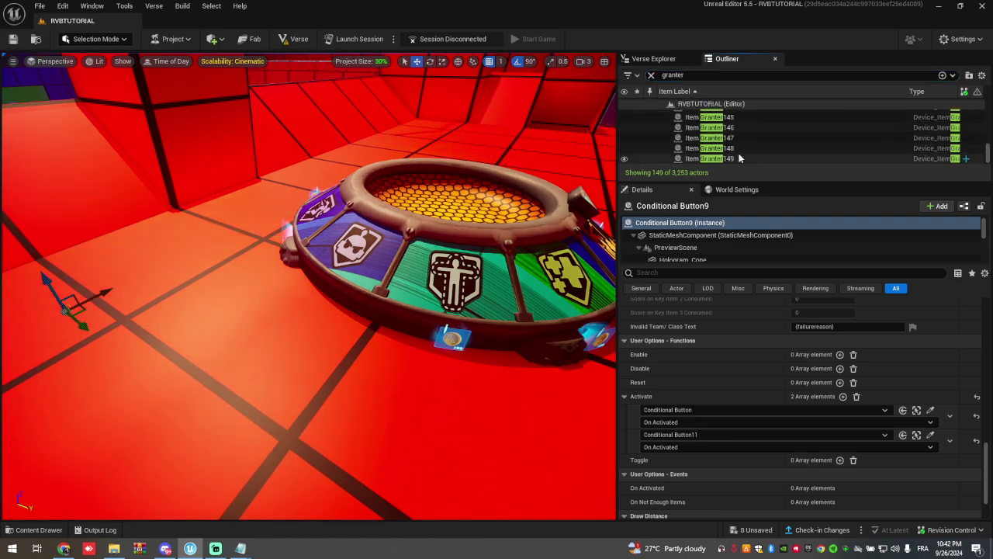
pyautogui.click(776, 159)
pyautogui.scroll(5, 857, 374)
pyautogui.scroll(-10, 851, 378)
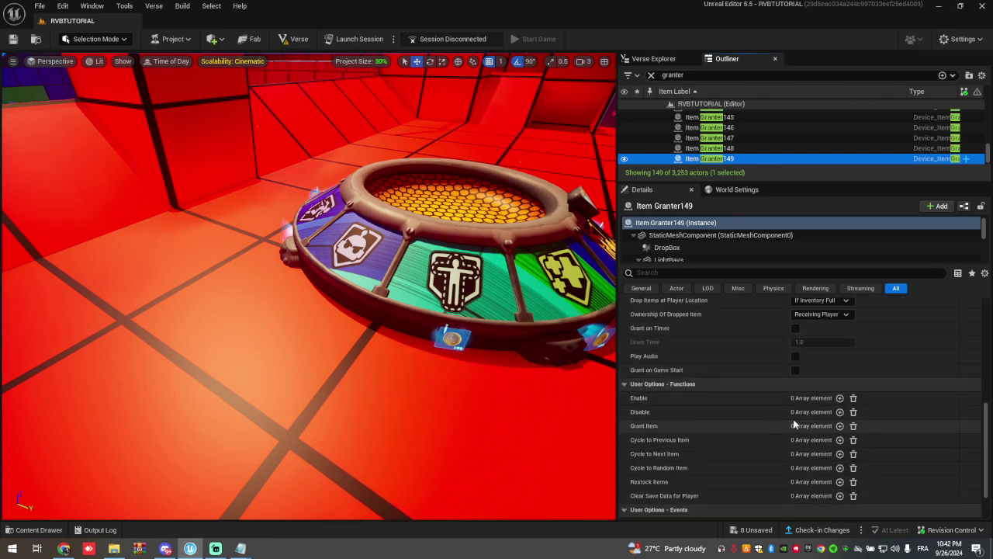
pyautogui.click(840, 426)
pyautogui.click(842, 426)
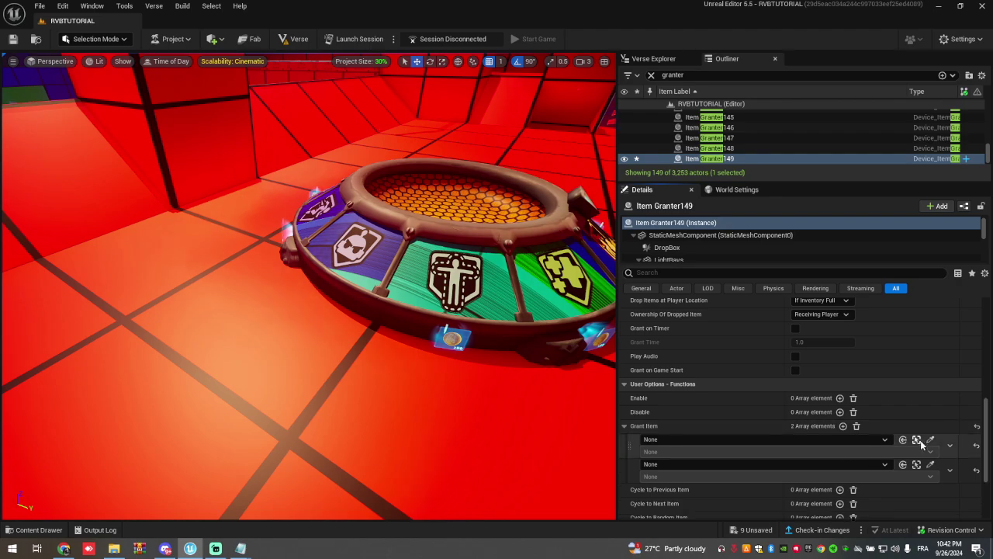
pyautogui.click(481, 371)
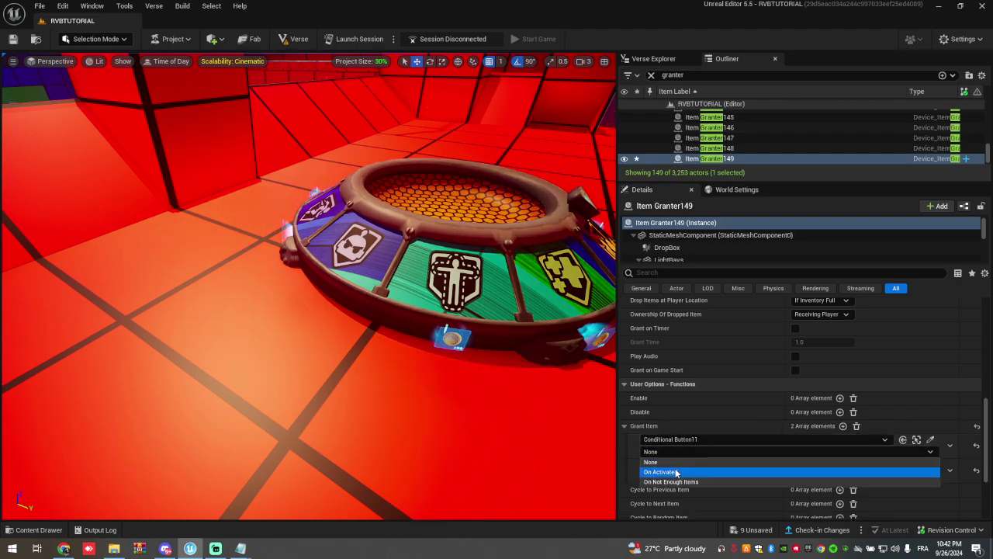
# Bind Item Granter149's second Grant Item entry to the blue machine's Conditional Button, using On Activated.
pyautogui.press('w')
pyautogui.moveTo(442, 404); pyautogui.dragTo(575, 380, button='right')
pyautogui.click(344, 358)
pyautogui.click(656, 477)
pyautogui.click(666, 498)
# Switch to File Explorer and view the Invisible Verse script in the VerseBasicFunctions folder.
pyautogui.click(114, 548)
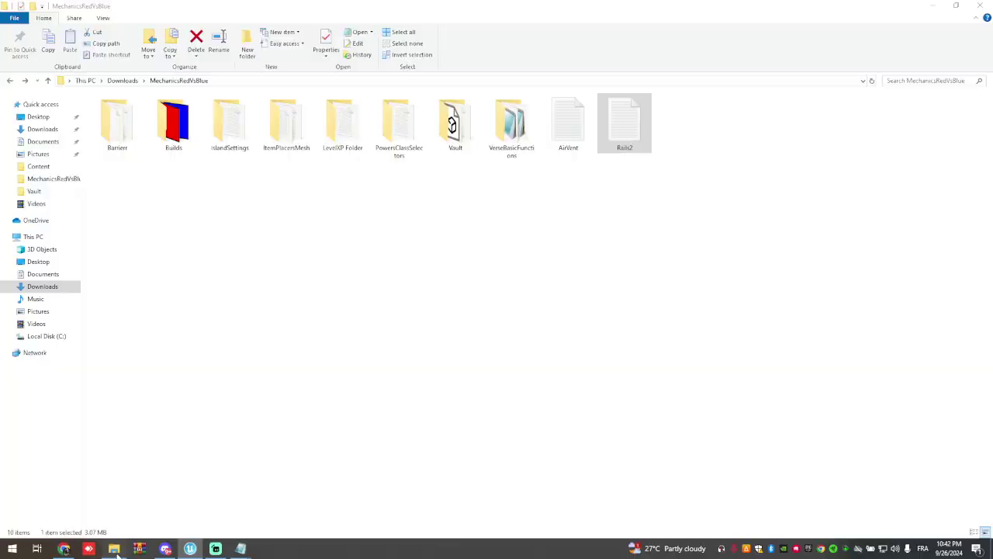
pyautogui.doubleClick(511, 125)
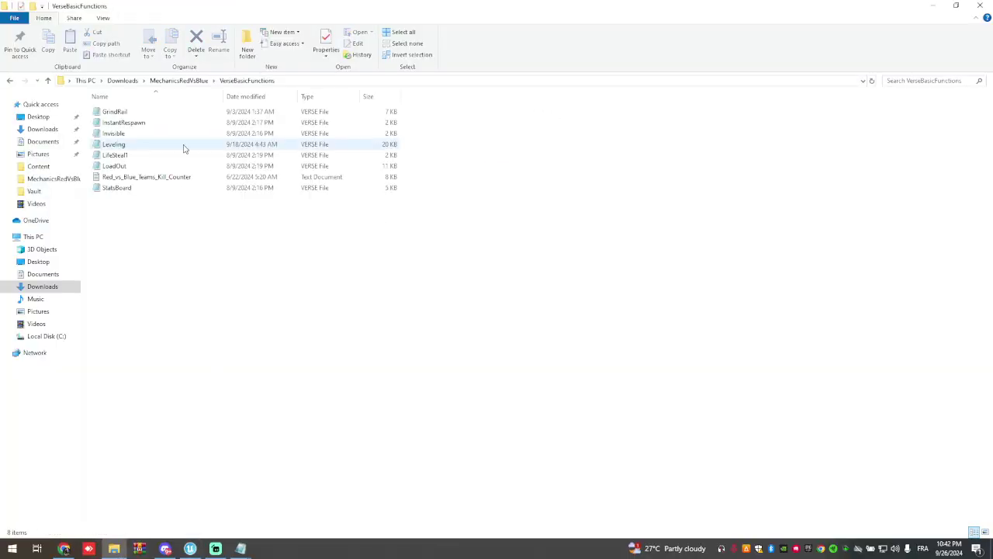
pyautogui.doubleClick(115, 134)
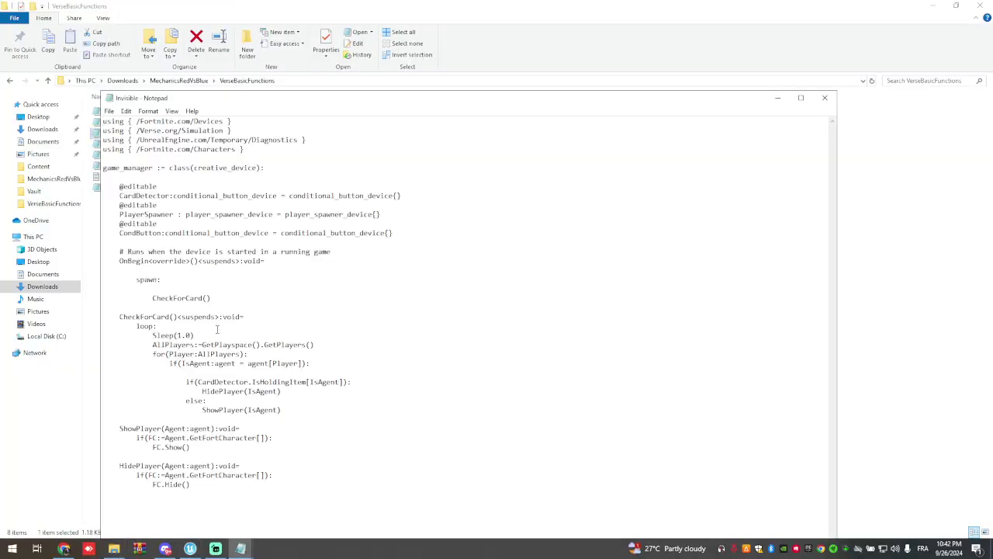
pyautogui.click(824, 98)
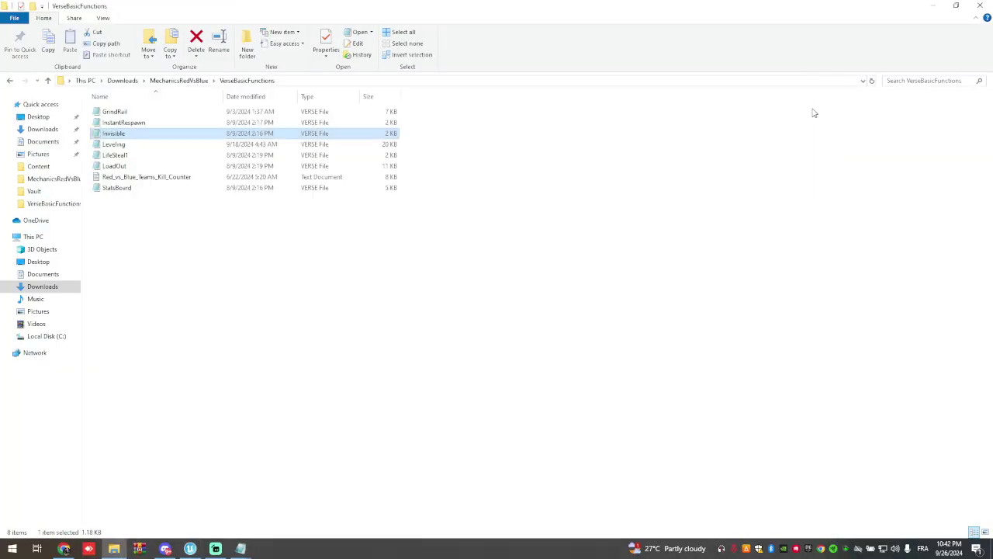
# Switch back to Unreal Editor, check the game manager device's CardDetector and CondButton assignments, and save the level.
pyautogui.click(190, 549)
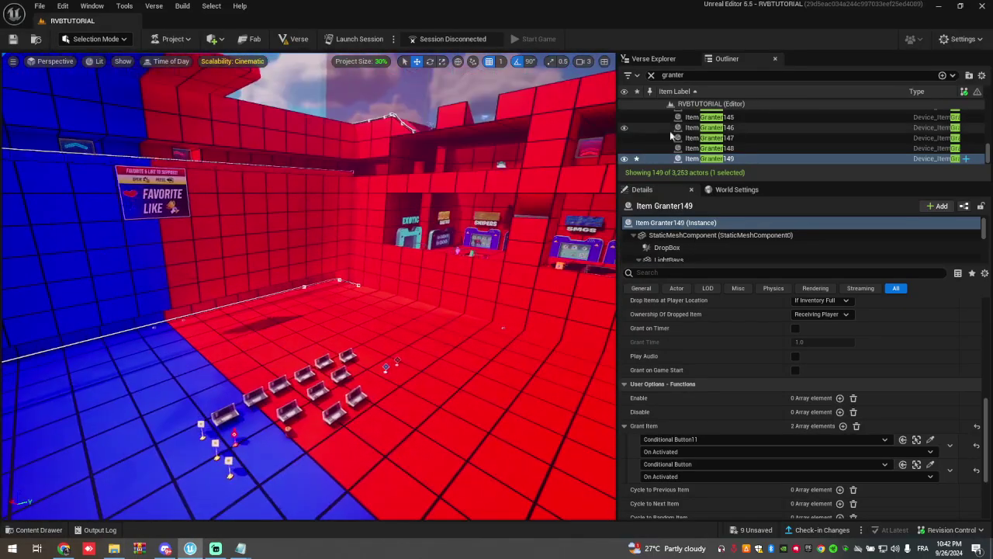
pyautogui.write('game')
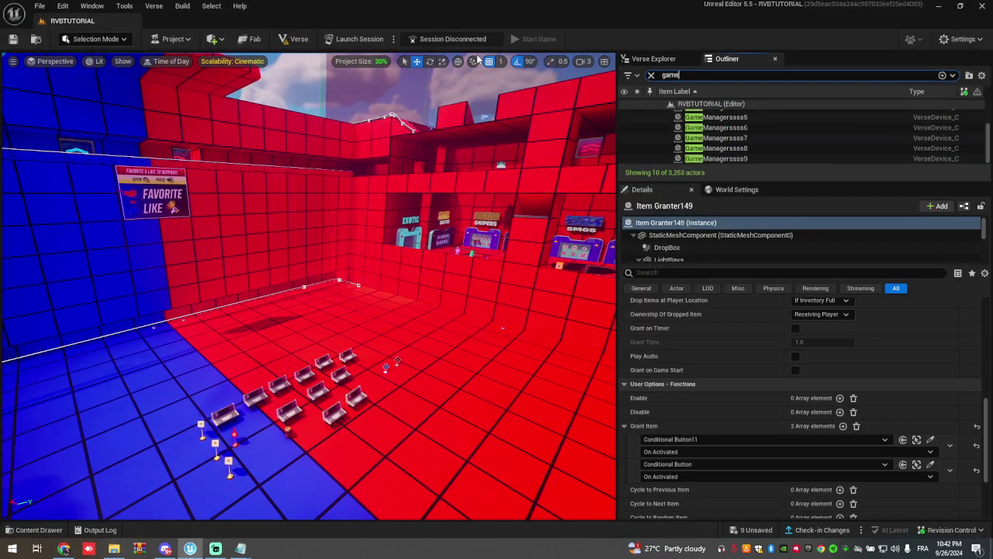
pyautogui.scroll(3, 713, 136)
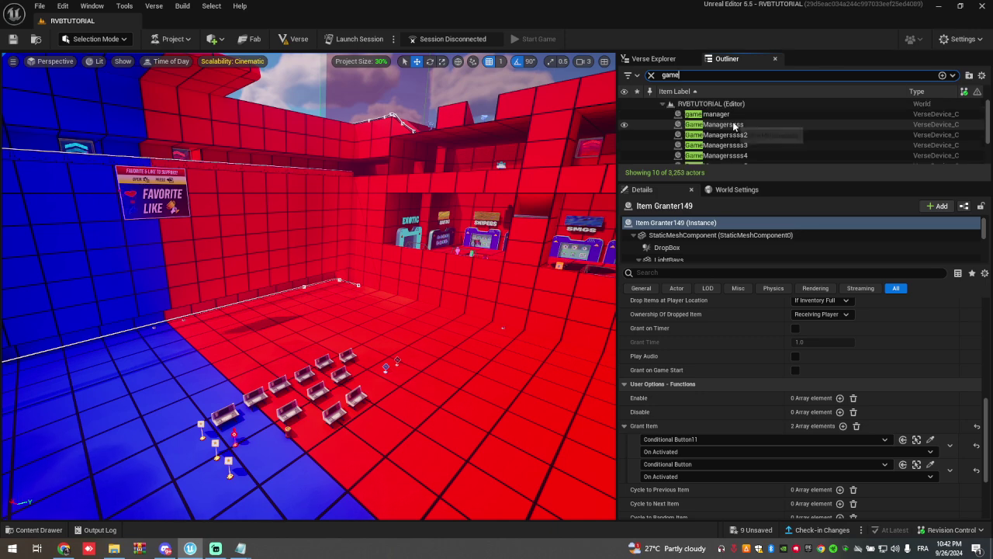
pyautogui.click(707, 114)
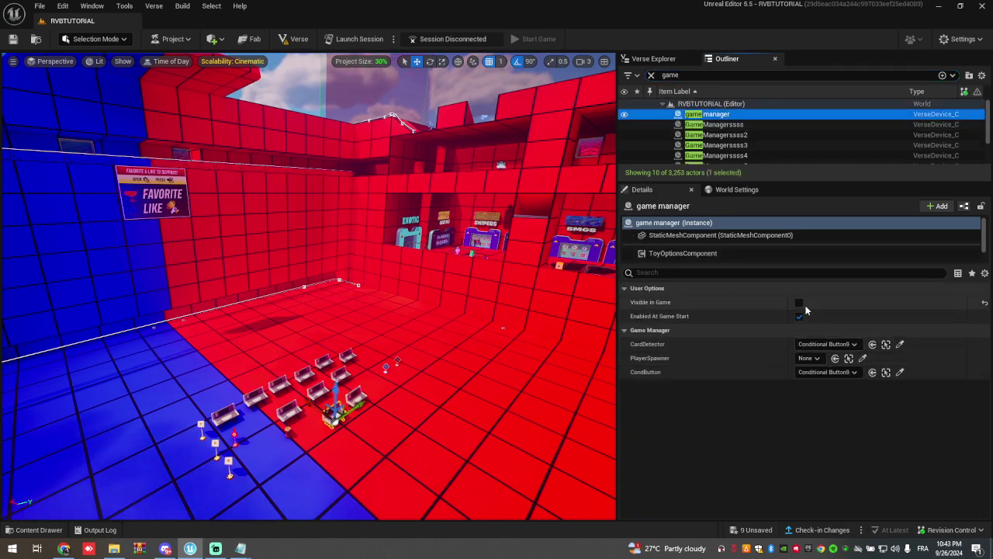
pyautogui.click(826, 343)
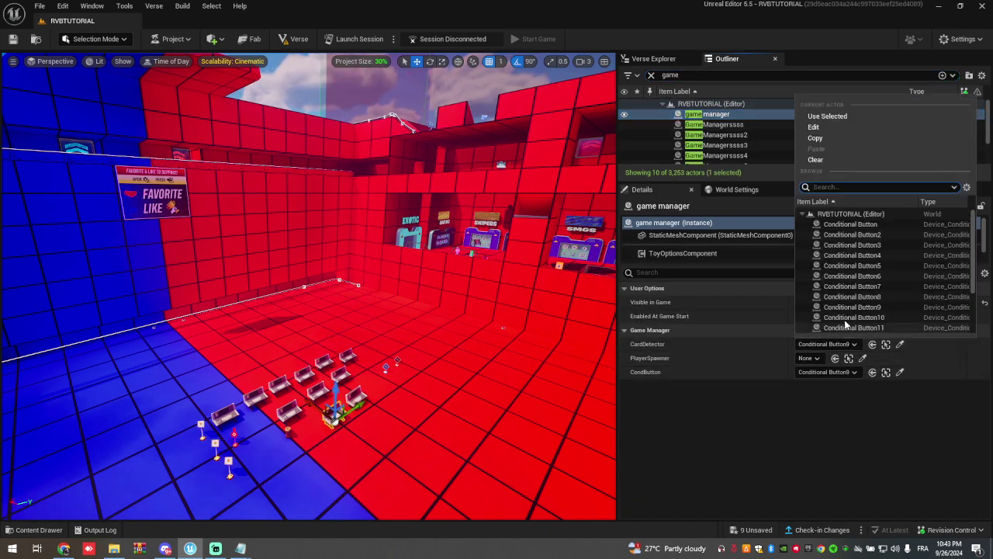
pyautogui.click(738, 402)
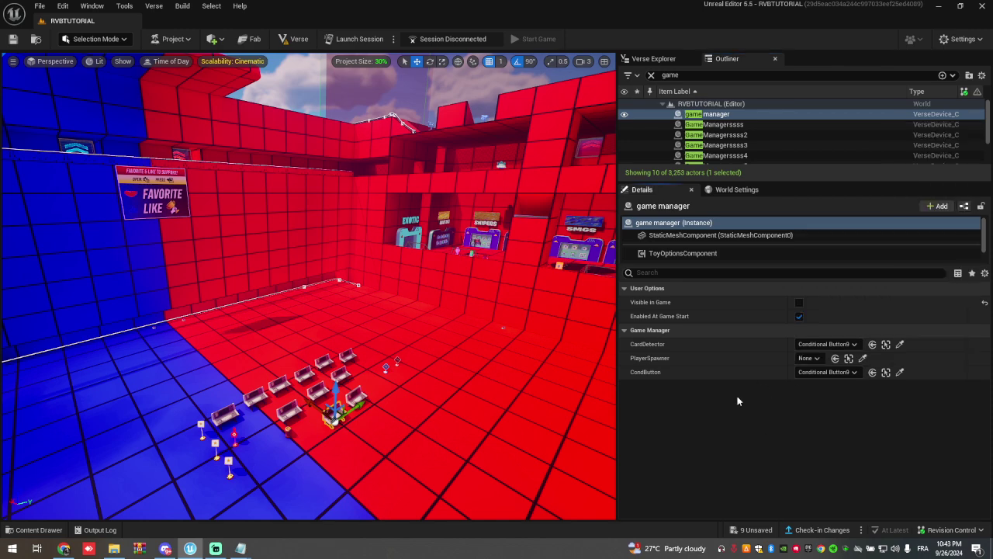
pyautogui.hotkey('ctrl', 's')
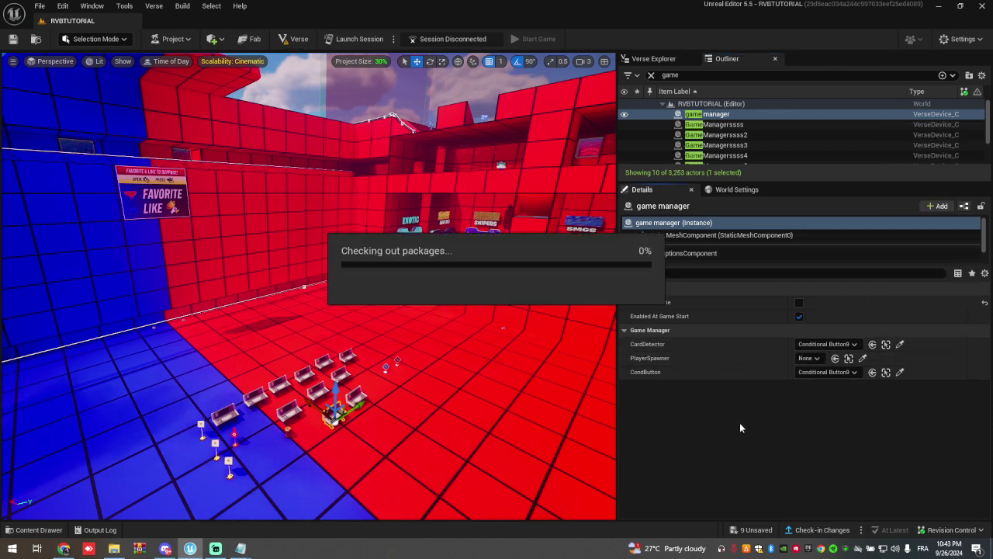
# Clear the actor search and select the conditional button below the fanged-mouth icon on the red machine.
pyautogui.moveTo(413, 409); pyautogui.dragTo(436, 398, button='right')
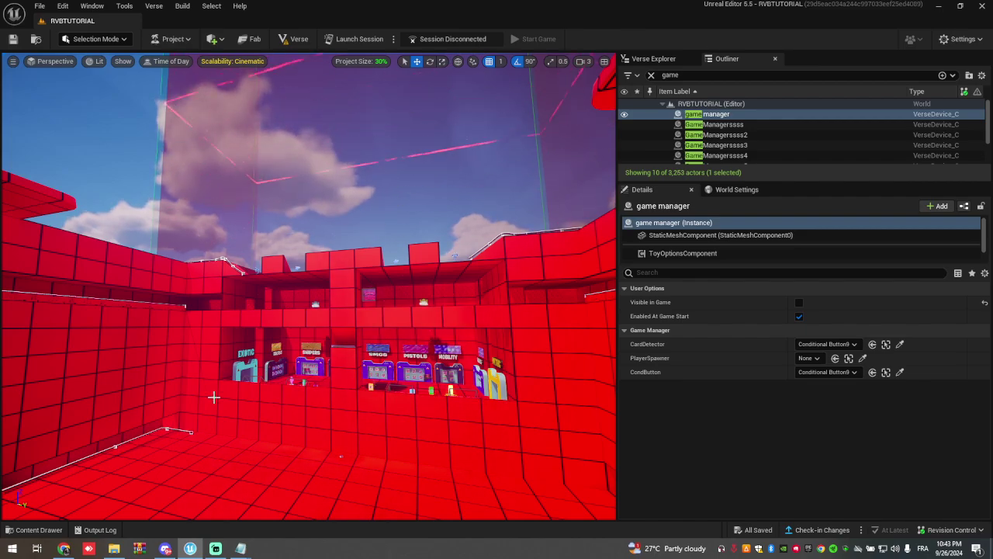
pyautogui.press('w')
pyautogui.moveTo(213, 396); pyautogui.dragTo(310, 391, button='right')
pyautogui.press('s')
pyautogui.press('a')
pyautogui.press('w')
pyautogui.press('a')
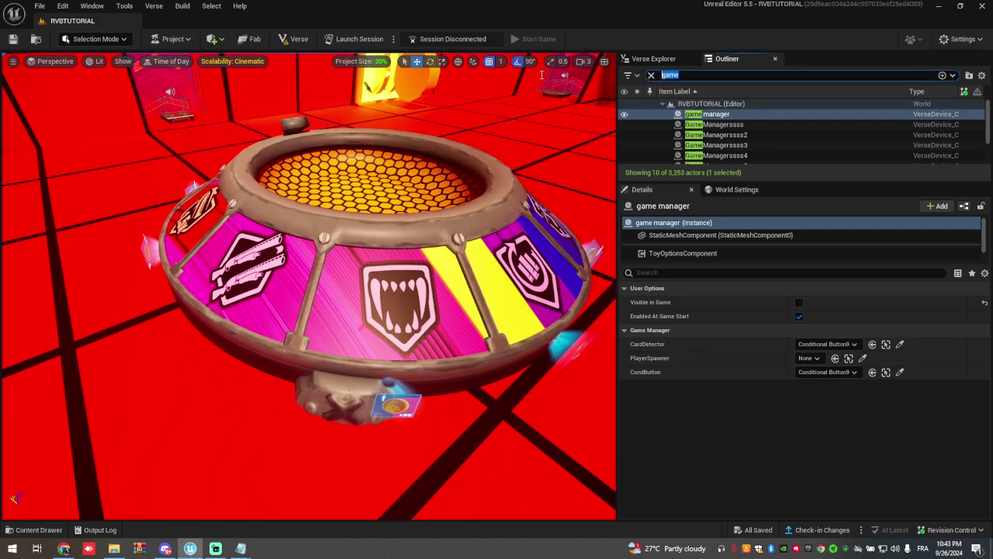
pyautogui.press('BackSpace')
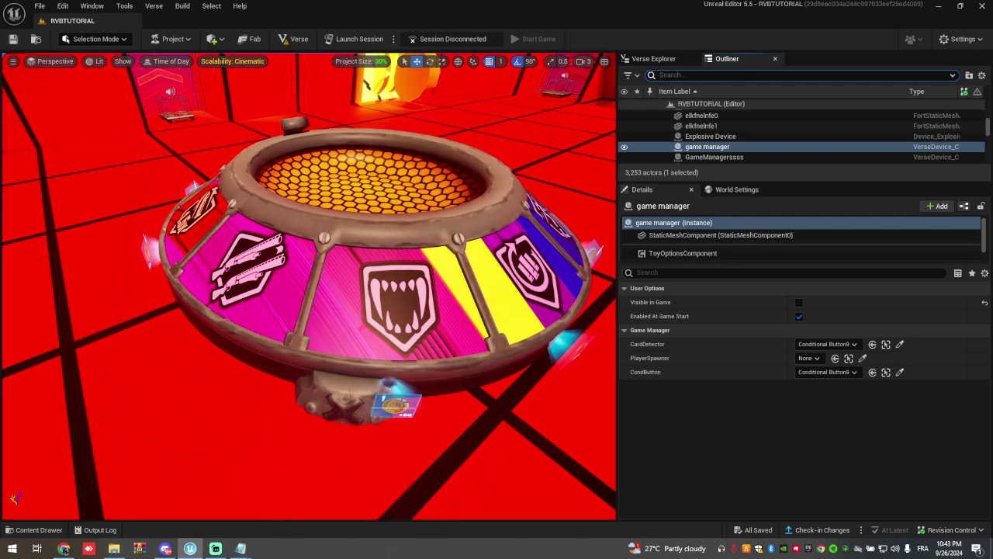
pyautogui.click(398, 402)
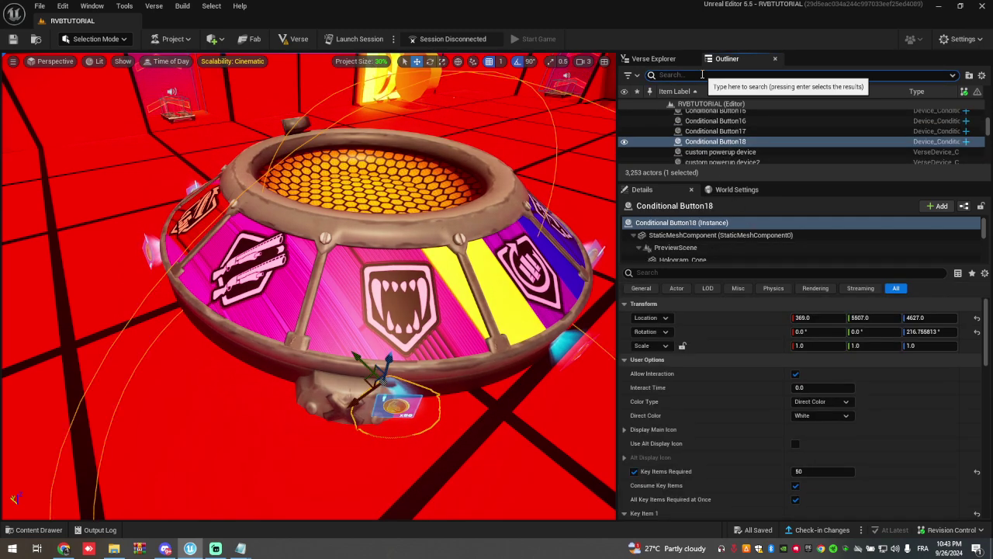
# Filter the level's actors by "class" and check Class Designer2's class slot, health and shield settings.
pyautogui.write('cla')
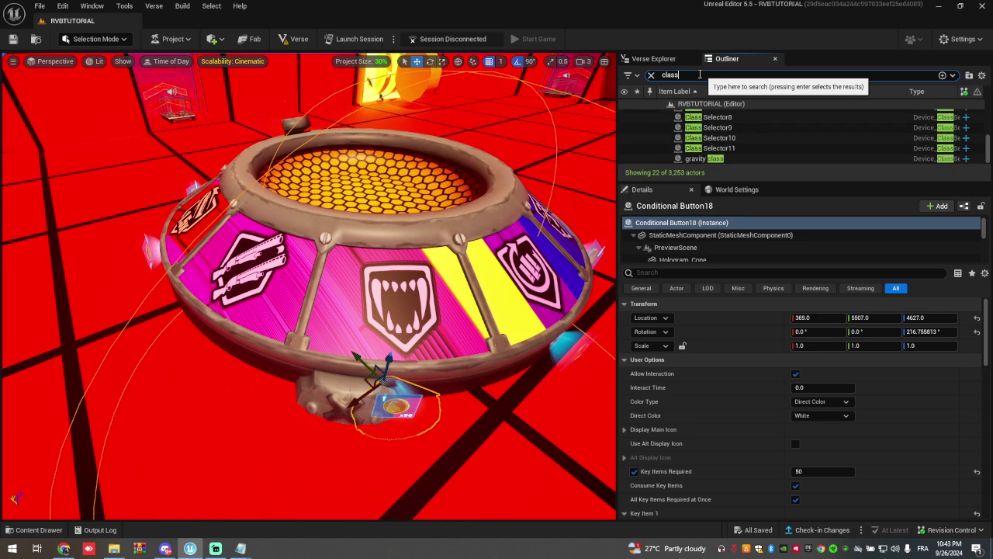
pyautogui.write('ss')
pyautogui.scroll(5, 722, 132)
pyautogui.click(714, 124)
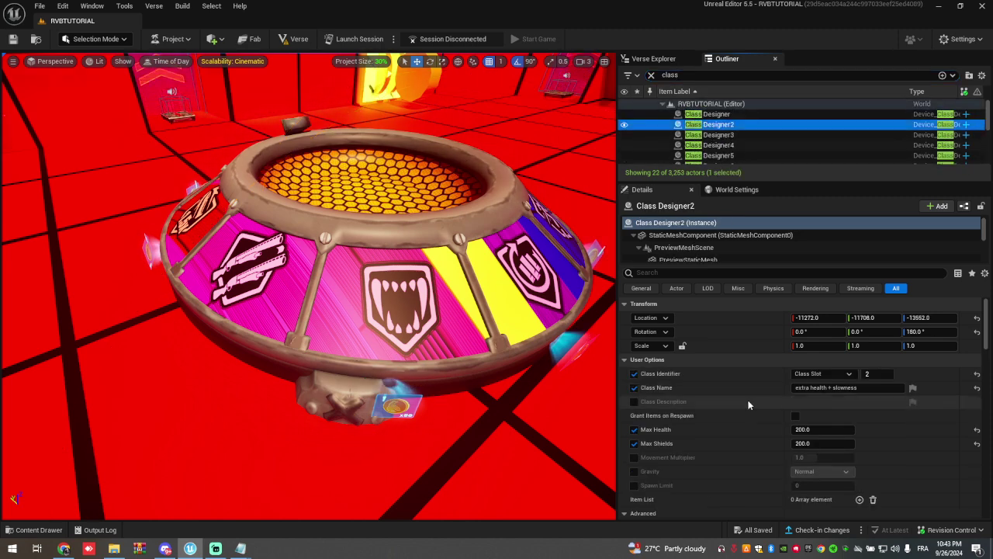
pyautogui.scroll(-3, 750, 404)
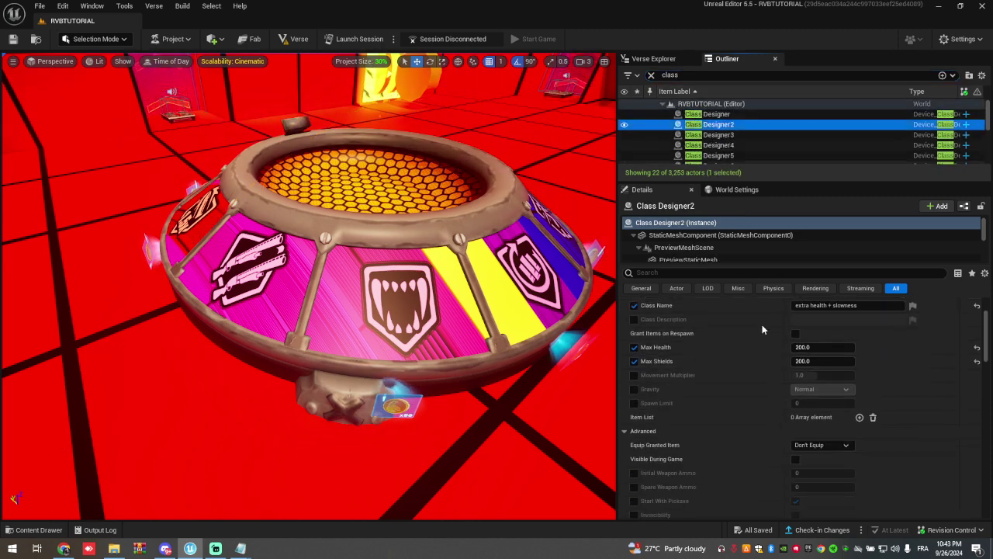
pyautogui.scroll(3, 762, 324)
pyautogui.scroll(-3, 726, 154)
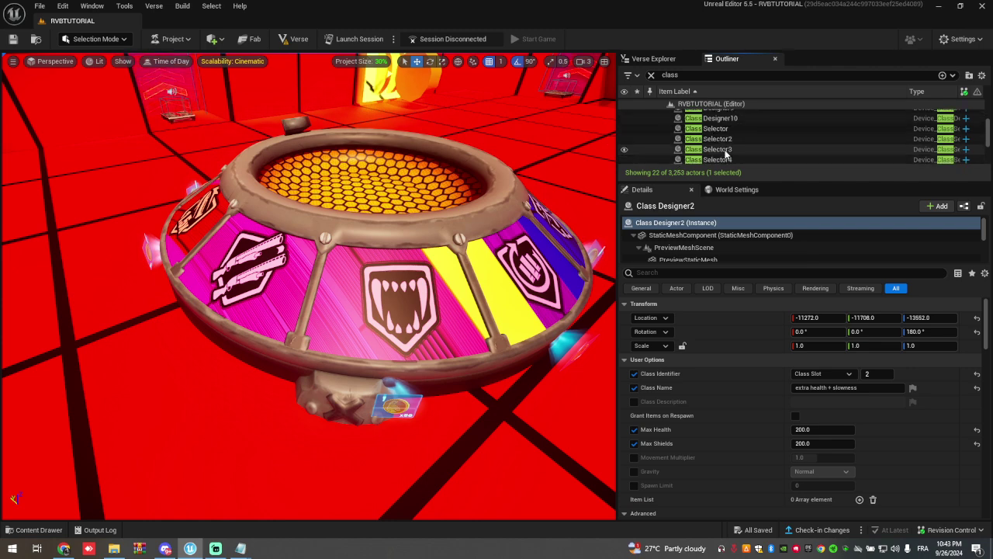
# Look through the class devices and select Class Selector10, the selector that switches players to class slot 2.
pyautogui.click(725, 150)
pyautogui.scroll(-5, 792, 412)
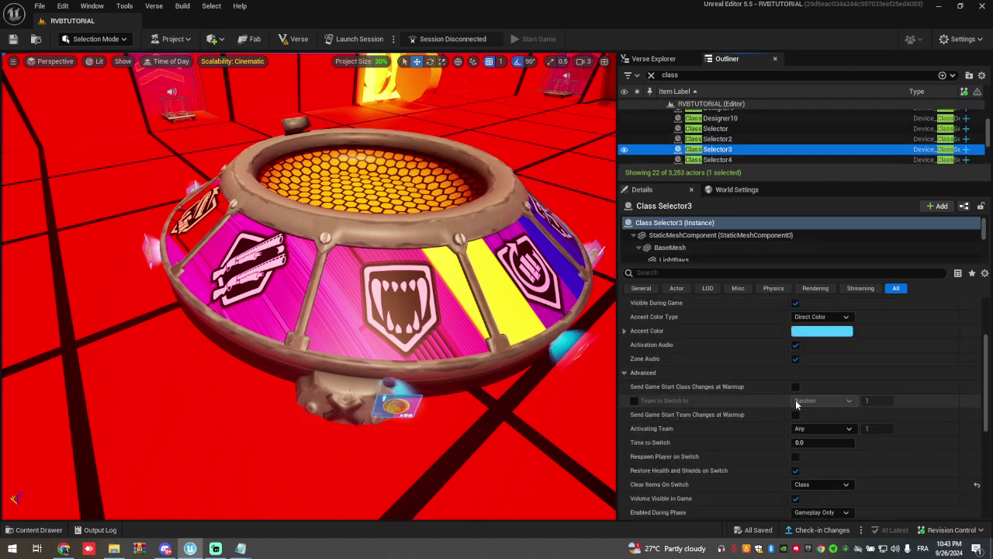
pyautogui.press('Down')
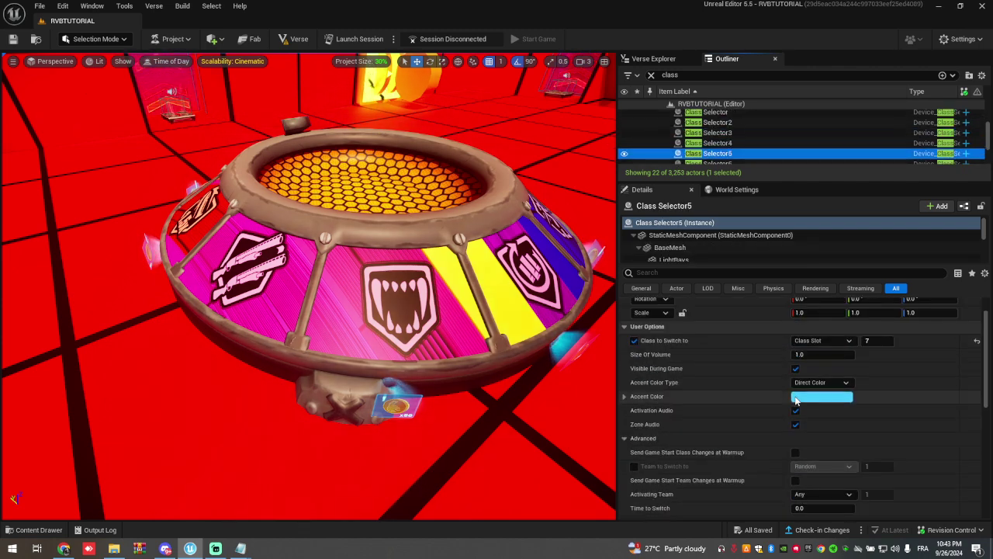
pyautogui.press('Up')
pyautogui.press('Up')
pyautogui.press('Up')
pyautogui.press('Up')
pyautogui.press('Up')
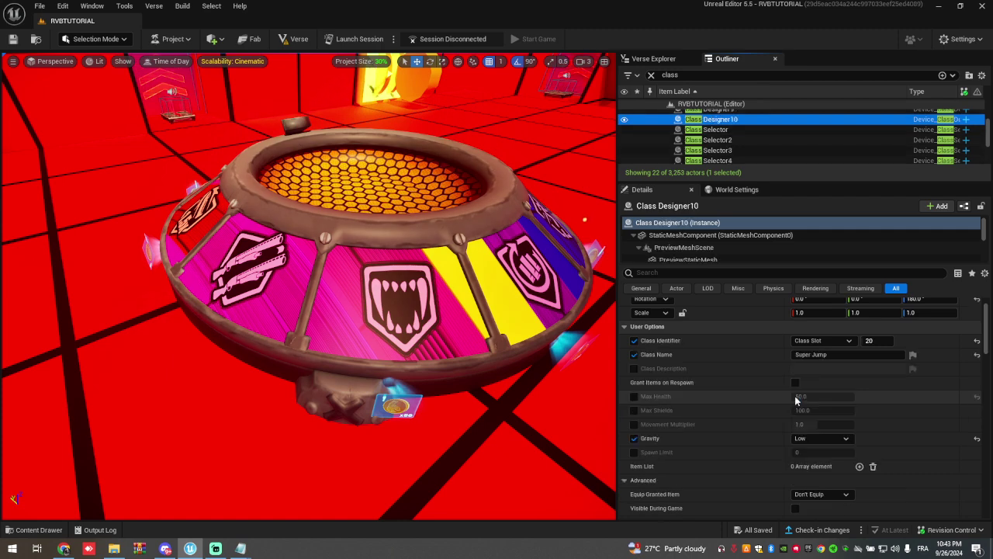
pyautogui.press('Down')
pyautogui.press('Down')
pyautogui.press('Down')
pyautogui.press('Down')
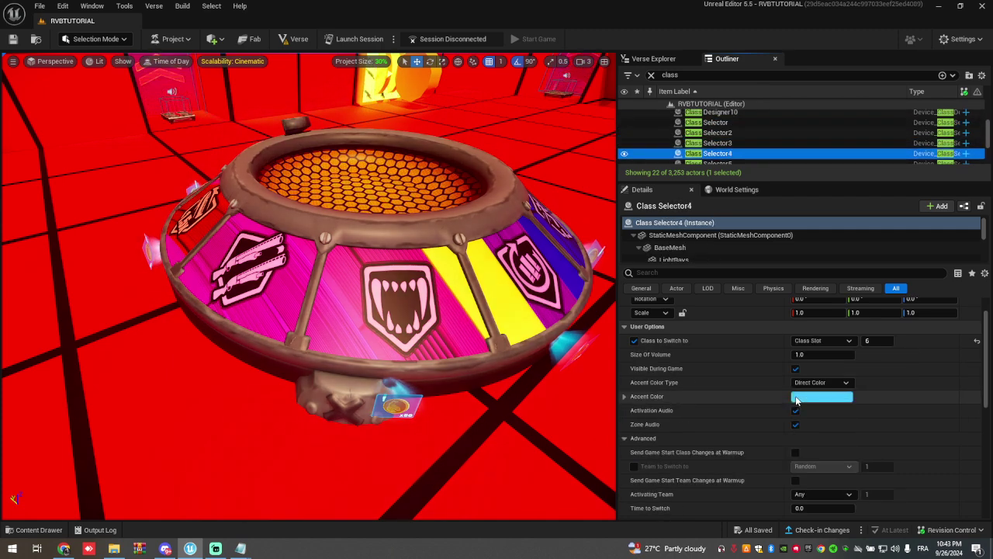
pyautogui.press('Down')
pyautogui.press('Down')
pyautogui.press('Down')
pyautogui.press('Down')
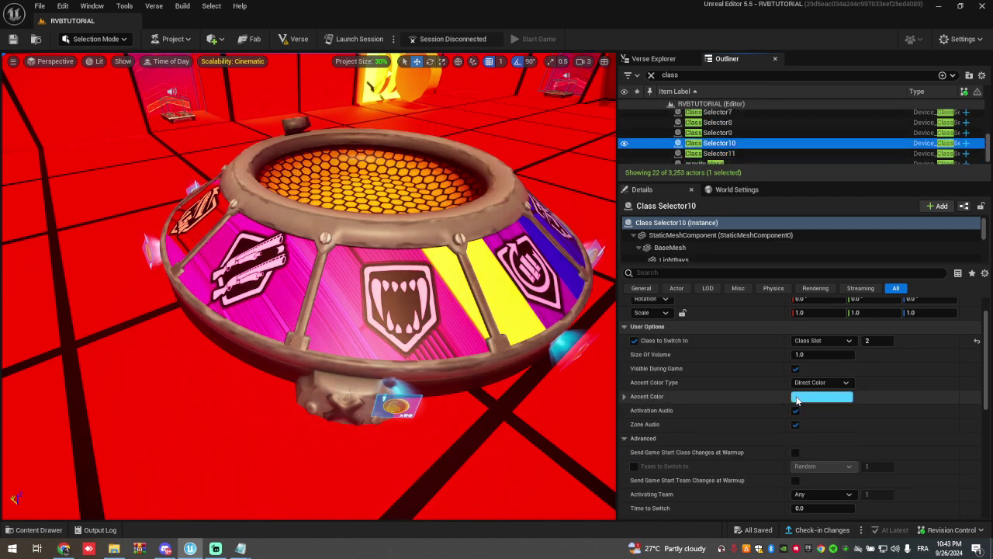
# Bind Class Selector10's Change Player to Class entry to the red machine's button below the fanged-mouth icon, using On Activated.
pyautogui.scroll(-5, 796, 400)
pyautogui.click(931, 394)
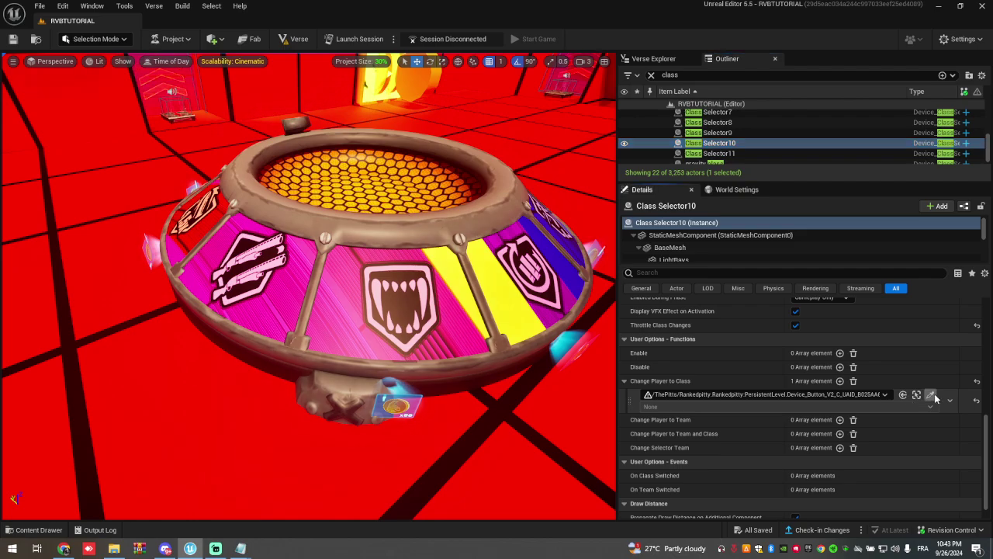
pyautogui.click(395, 405)
pyautogui.click(677, 408)
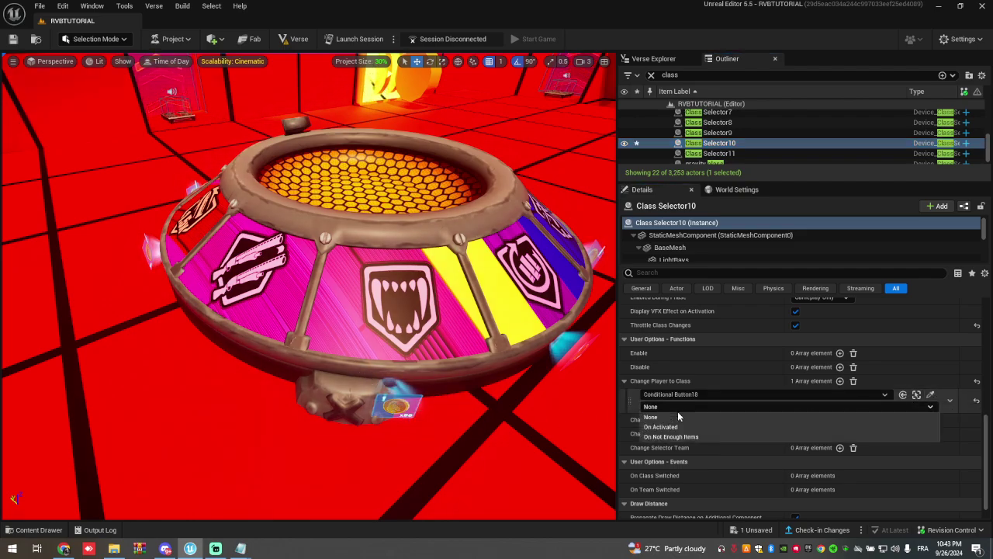
pyautogui.click(675, 421)
# Add a second Change Player to Class entry bound to the blue machine's button below the fanged-mouth icon, using On Activated.
pyautogui.click(840, 381)
pyautogui.press('w')
pyautogui.moveTo(505, 368); pyautogui.dragTo(559, 373, button='right')
pyautogui.press('w')
pyautogui.press('a')
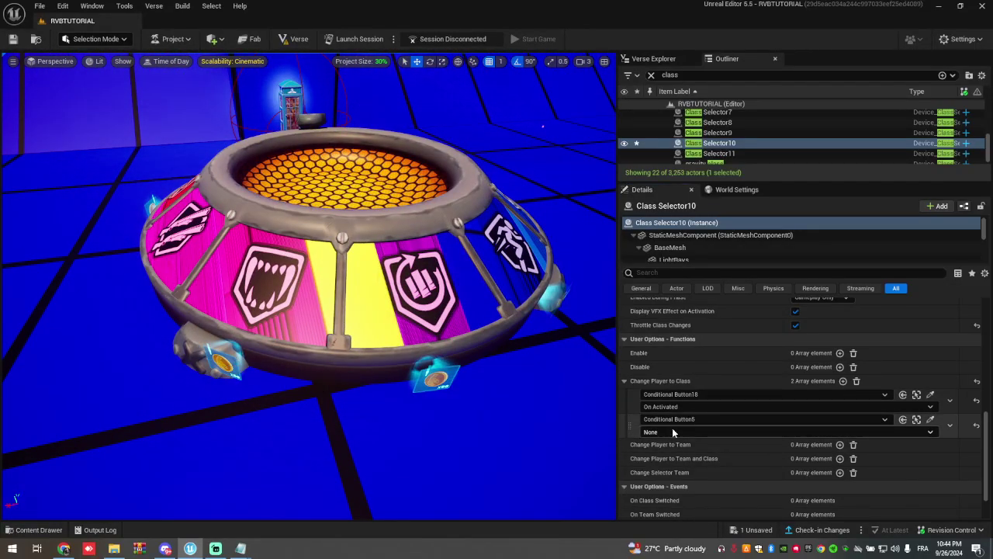
pyautogui.click(672, 433)
pyautogui.click(648, 450)
# Save the level and look over the red base around the power machine.
pyautogui.moveTo(403, 394); pyautogui.dragTo(464, 381, button='right')
pyautogui.press('a')
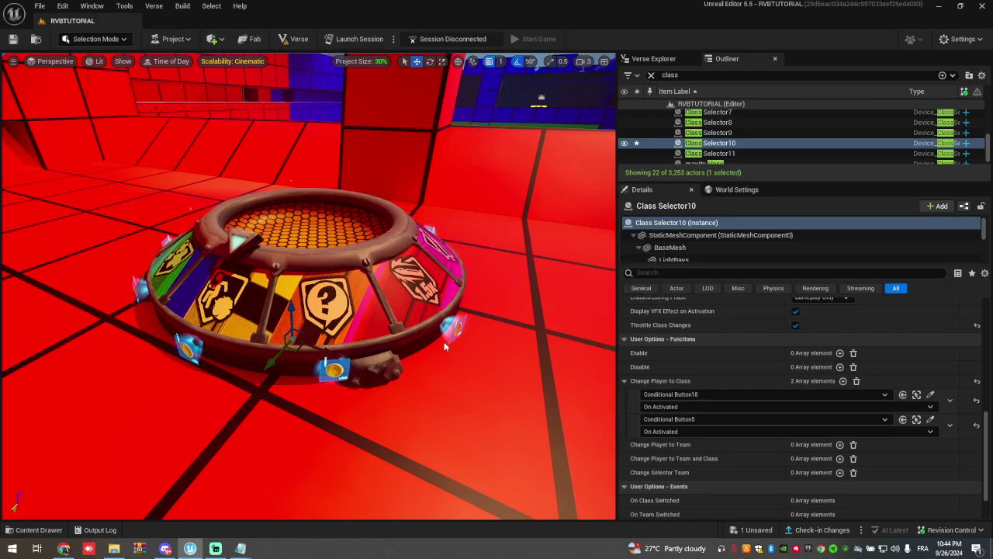
pyautogui.hotkey('ctrl', 's')
pyautogui.moveTo(399, 349); pyautogui.dragTo(369, 353, button='right')
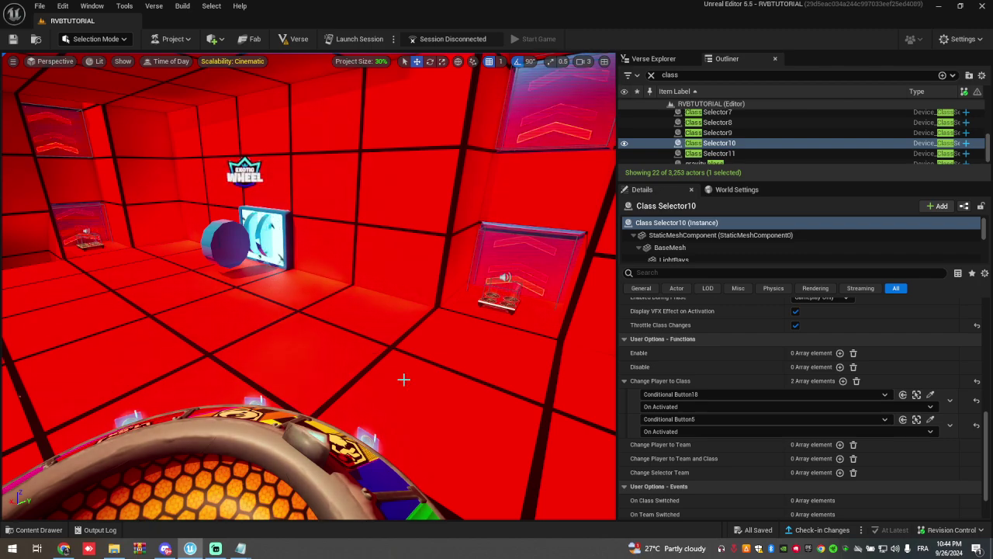
pyautogui.moveTo(350, 375)
pyautogui.mouseDown(button='right')
pyautogui.moveTo(388, 388)
pyautogui.moveTo(326, 364)
pyautogui.moveTo(395, 365)
pyautogui.moveTo(350, 376)
pyautogui.mouseUp(button='right')
pyautogui.moveTo(380, 325); pyautogui.dragTo(427, 335, button='right')
pyautogui.moveTo(350, 376); pyautogui.dragTo(350, 377, button='right')
# Switch to Chrome and browse the UEFN products in the Patreon shop.
pyautogui.click(65, 547)
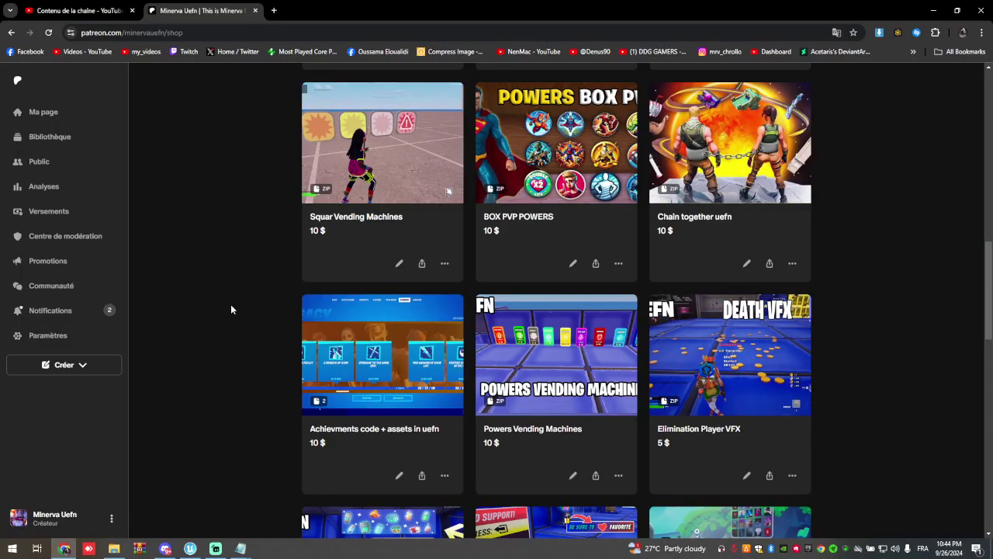
pyautogui.scroll(3, 243, 264)
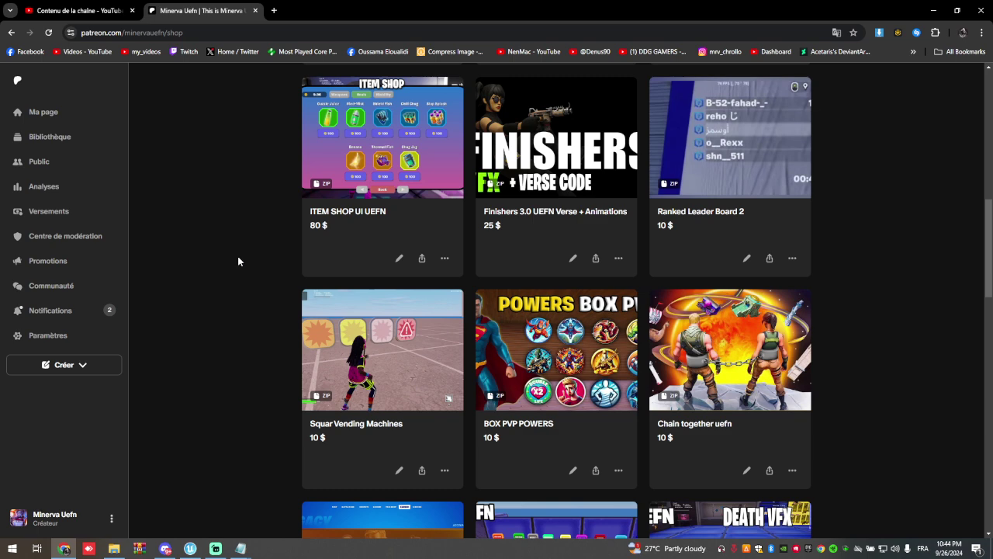
pyautogui.scroll(3, 271, 252)
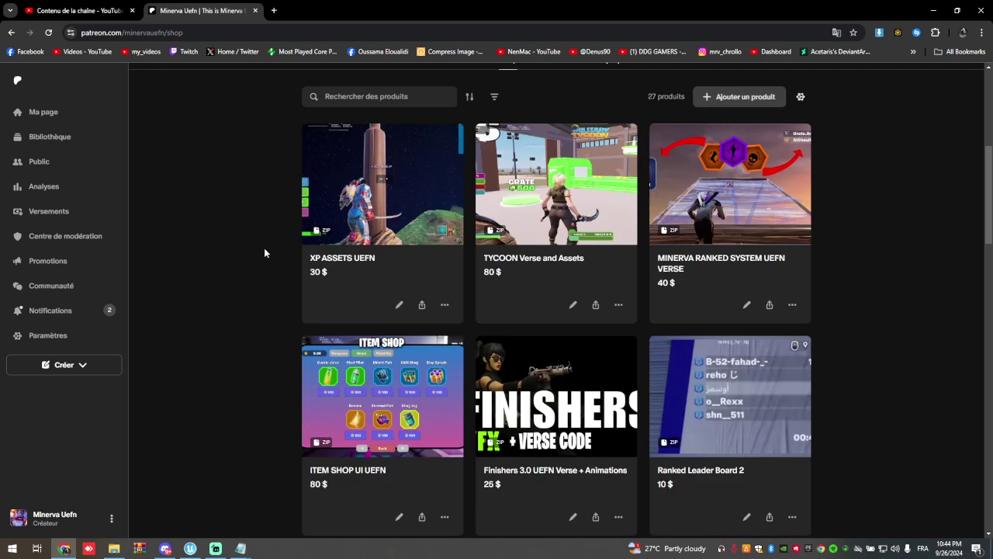